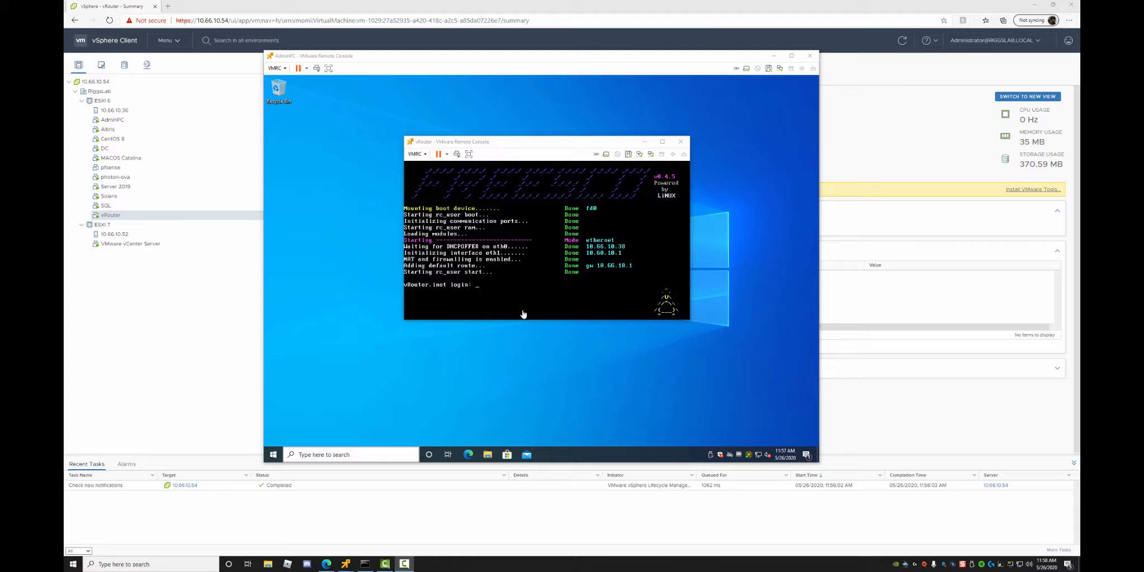
# Move the vRouter console aside and launch Notepad++ on the host, declining its update.
pyautogui.click(531, 144)
pyautogui.moveTo(530, 144); pyautogui.dragTo(479, 171)
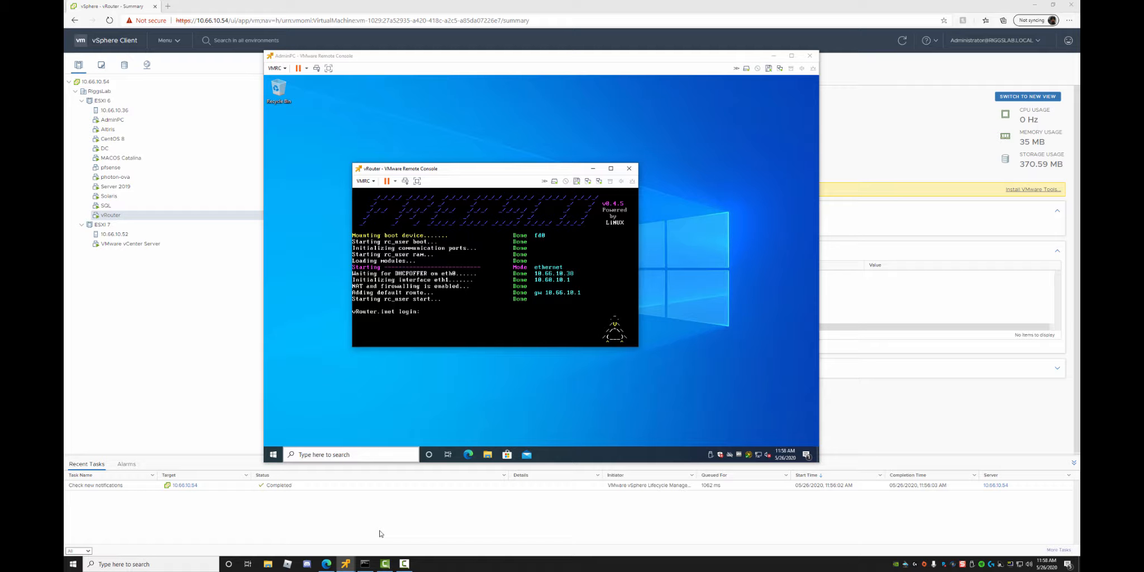
pyautogui.press('super+r')
pyautogui.write('notepad')
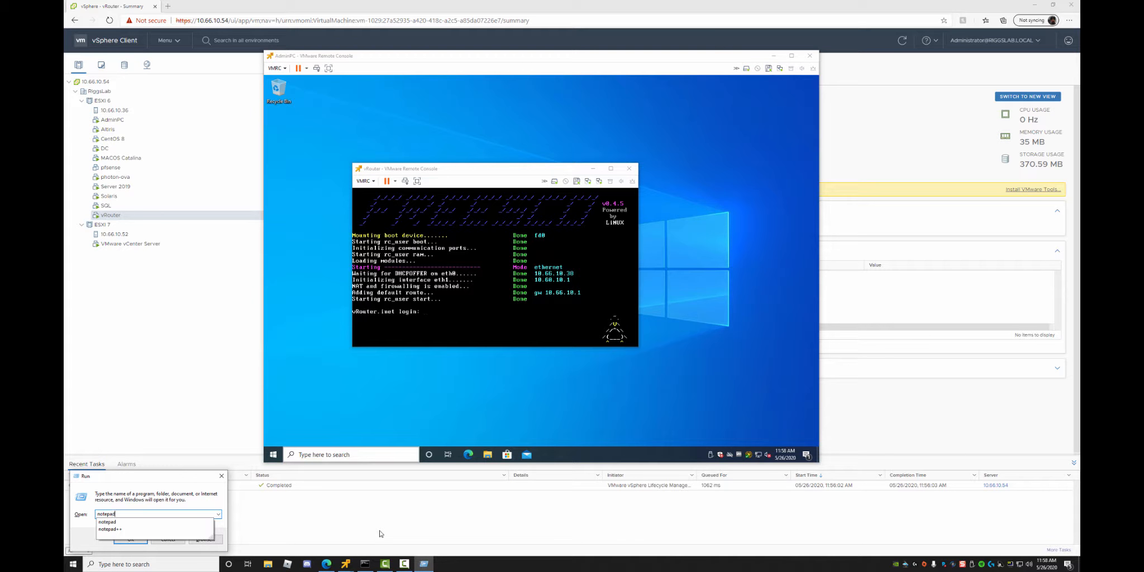
pyautogui.write('++')
pyautogui.press('Return')
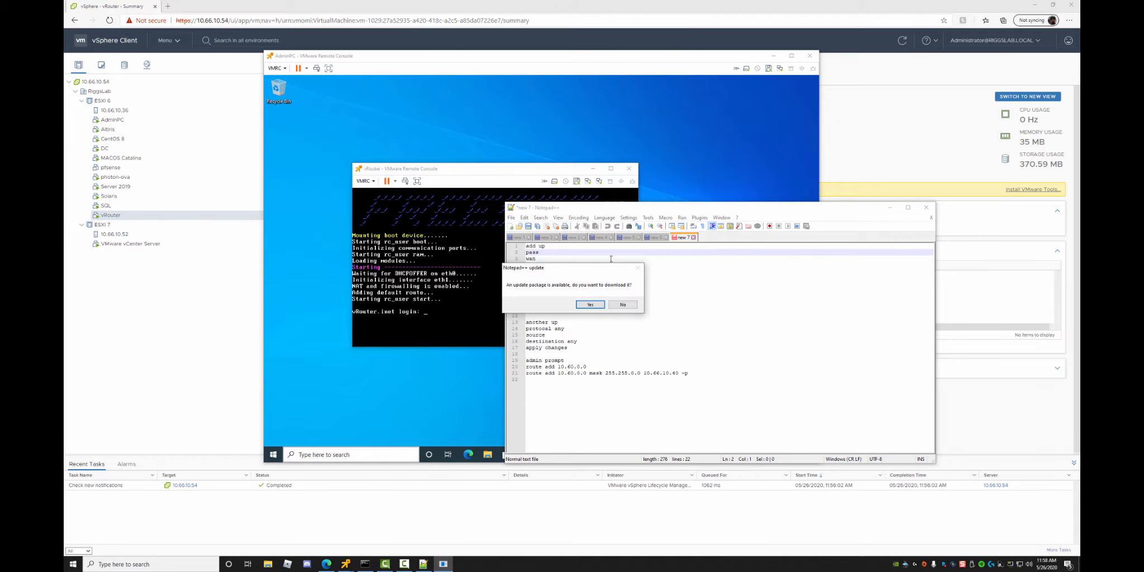
pyautogui.click(621, 305)
# Move Notepad++ away, park the vRouter console on the left, and bring AdminPC forward.
pyautogui.moveTo(601, 212); pyautogui.dragTo(1079, 202)
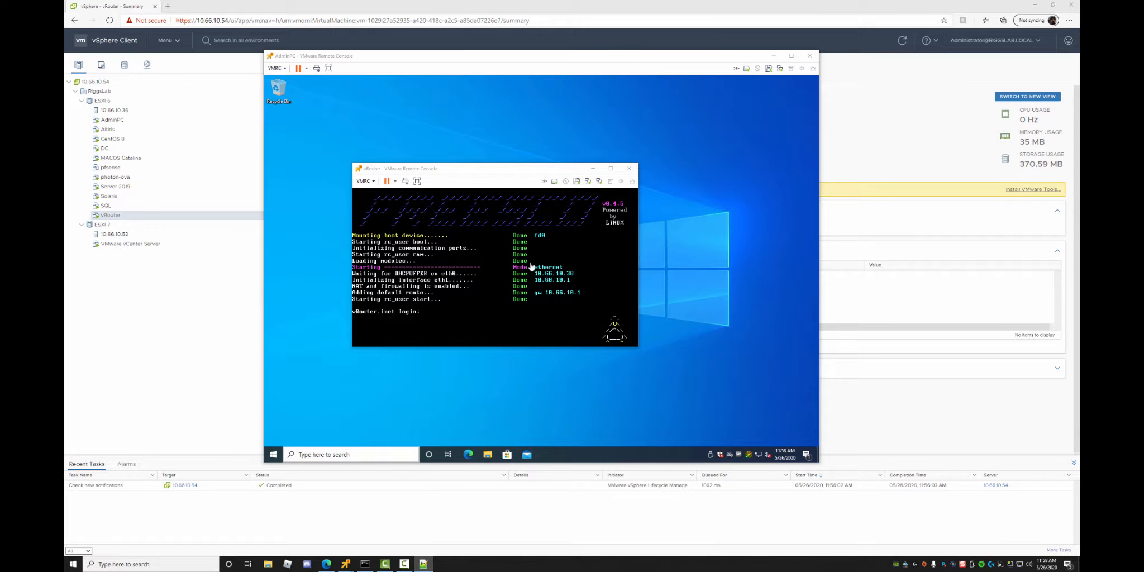
pyautogui.moveTo(454, 171); pyautogui.dragTo(159, 158)
pyautogui.click(324, 450)
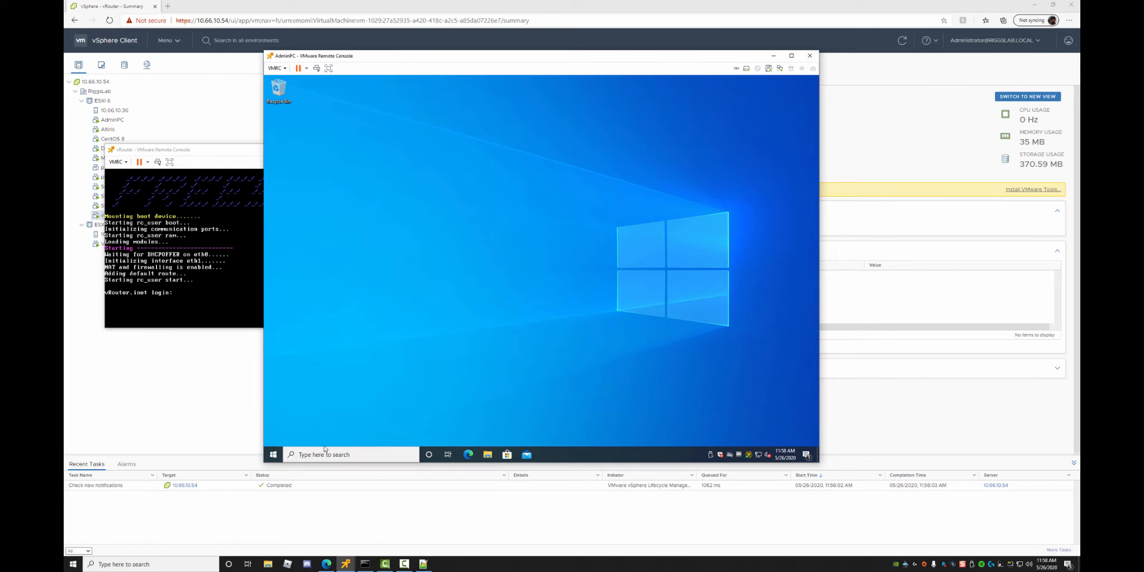
# Open a Command Prompt on AdminPC and run ipconfig, showing default gateway 10.60.10.1.
pyautogui.rightClick(274, 454)
pyautogui.click(297, 417)
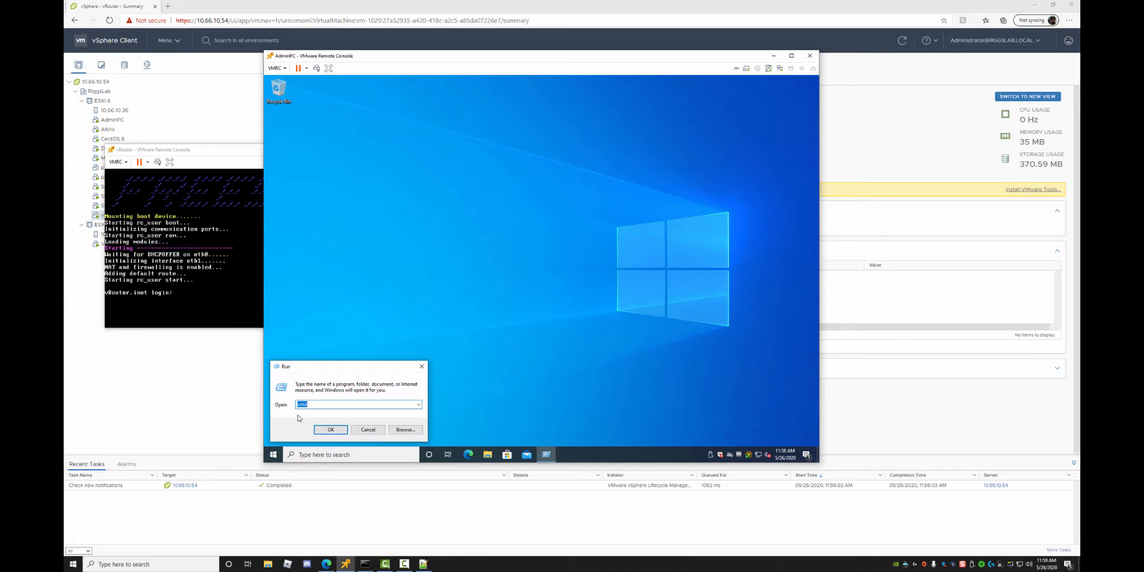
pyautogui.press('Return')
pyautogui.write('ipconf')
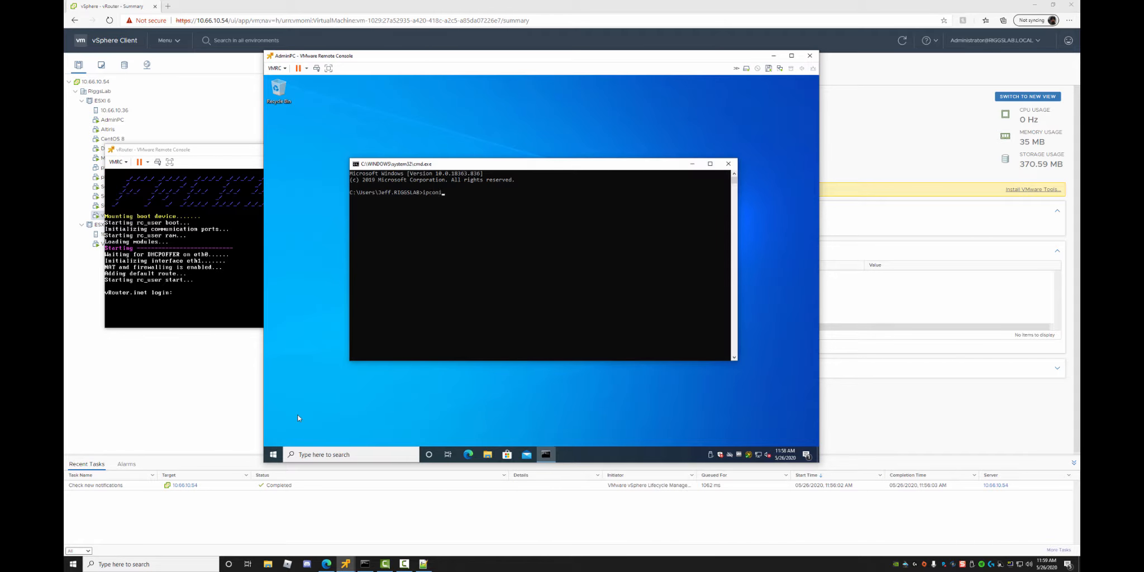
pyautogui.write('ifig')
pyautogui.press('Return')
pyautogui.write('ipconfi')
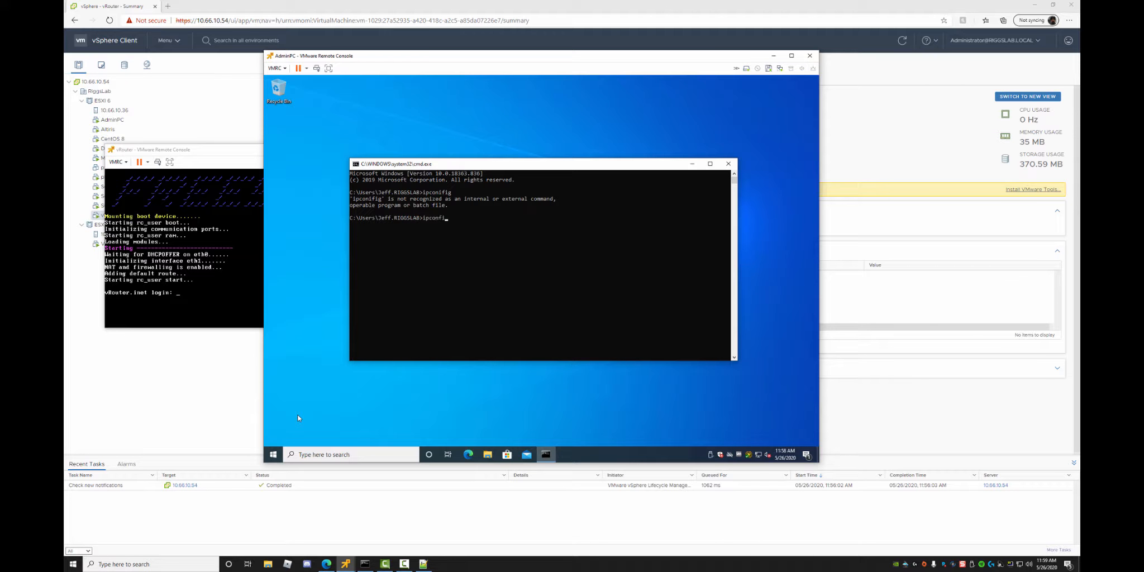
pyautogui.write('g')
pyautogui.press('Return')
pyautogui.click(527, 400)
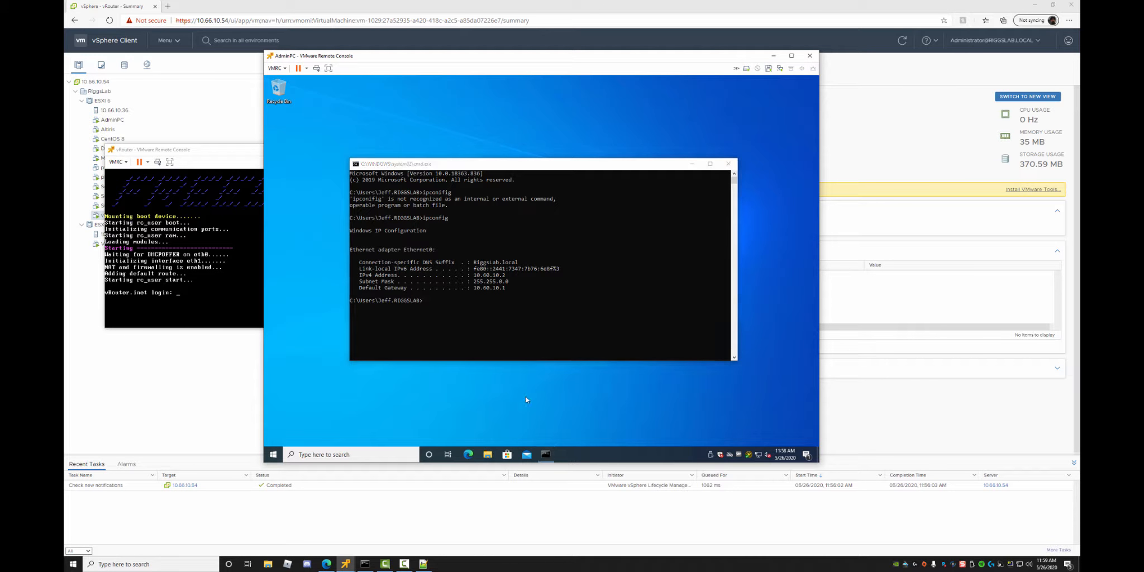
pyautogui.click(490, 322)
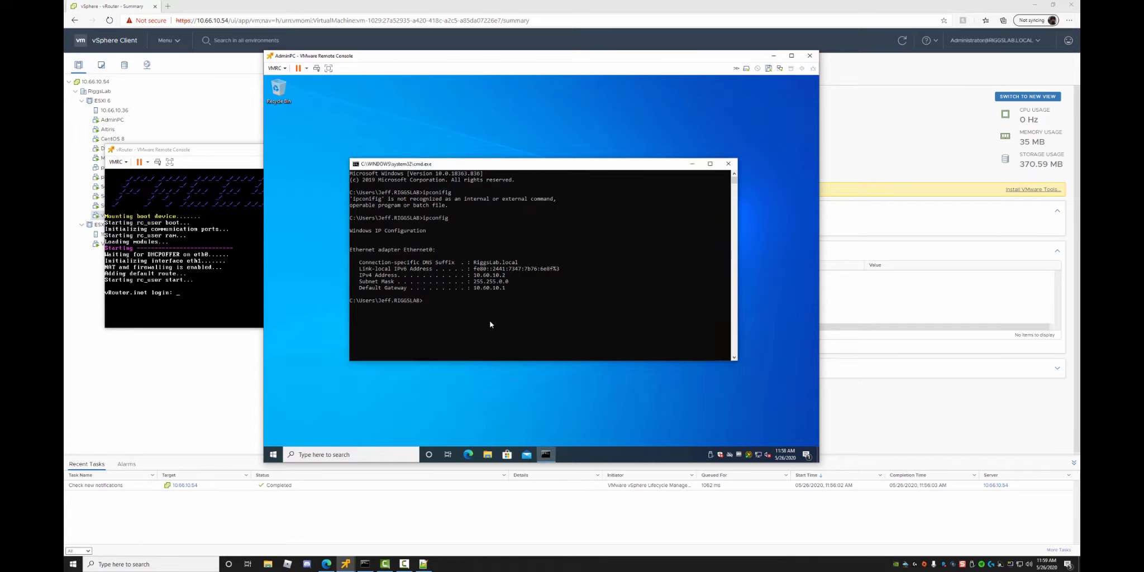
# Load google.com in Edge to confirm internet access.
pyautogui.click(468, 454)
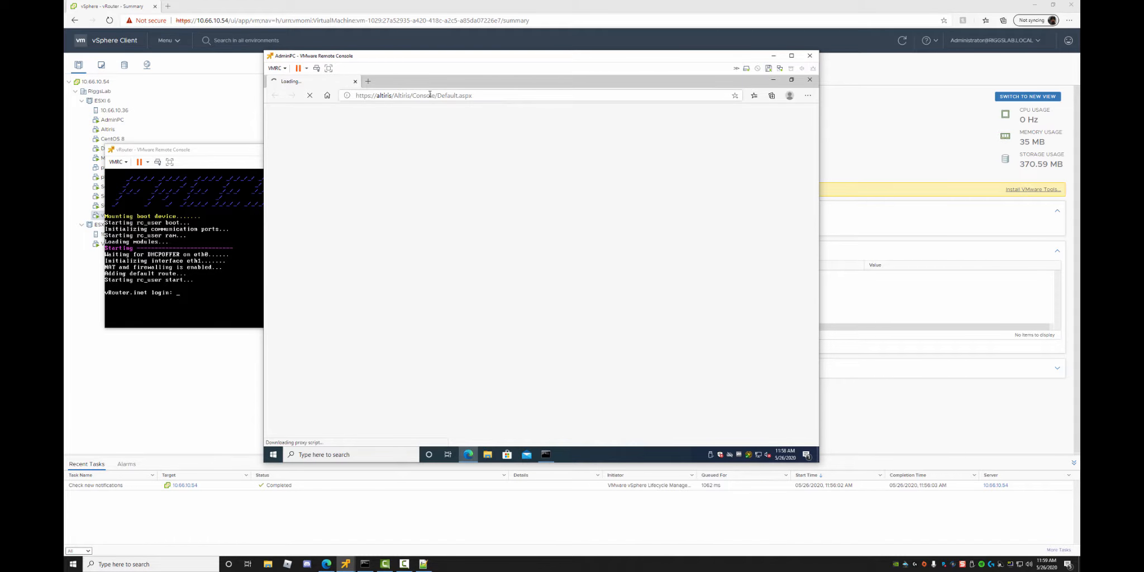
pyautogui.click(490, 96)
pyautogui.write('google.com')
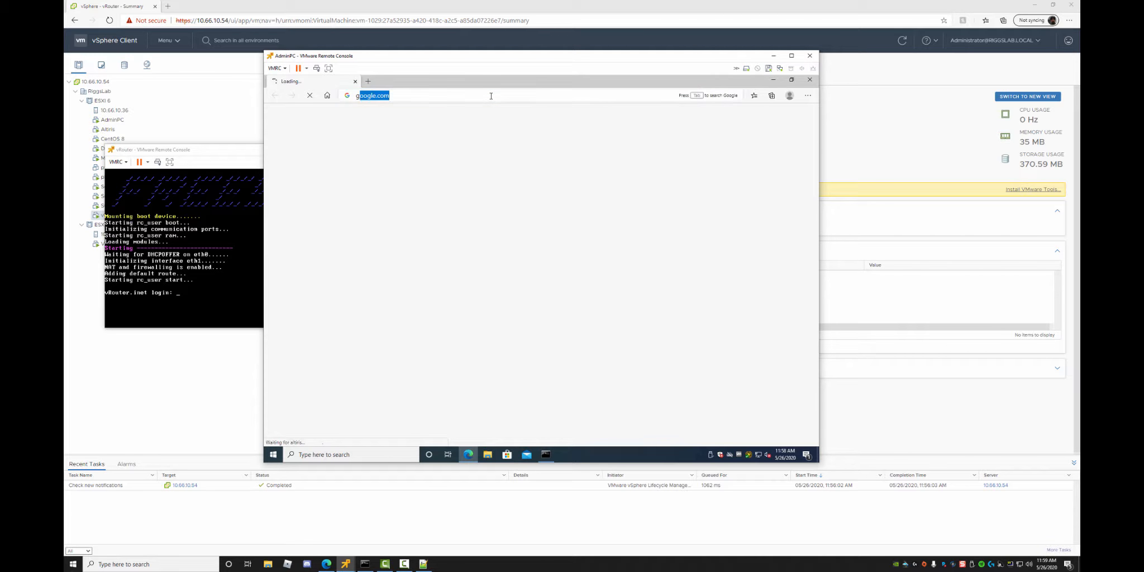
pyautogui.press('Return')
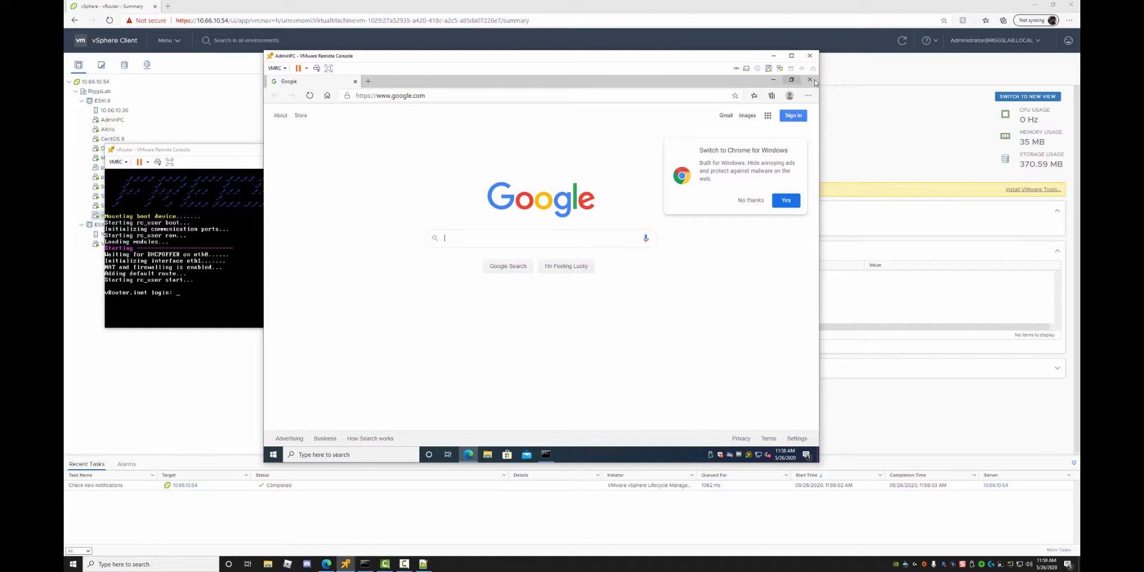
# Close Edge and log in to the vRouter console as root, declining registration.
pyautogui.click(810, 80)
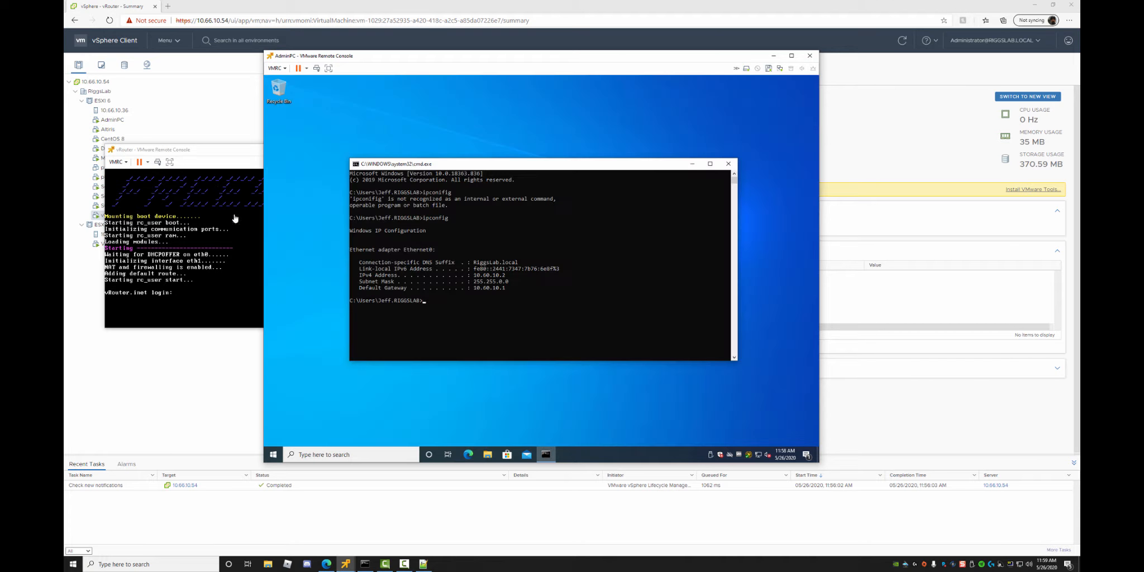
pyautogui.click(233, 152)
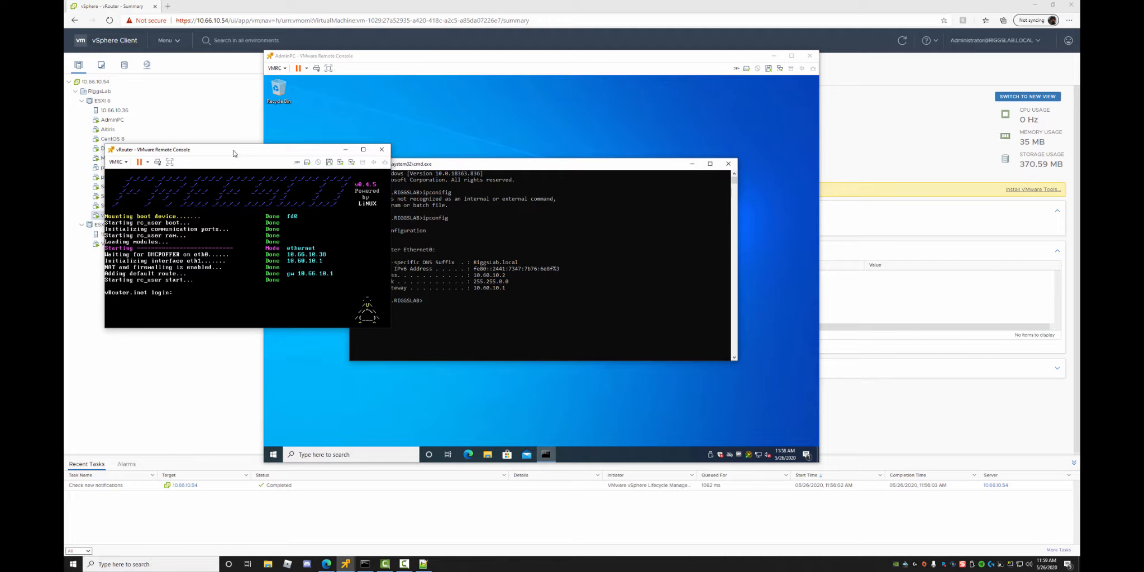
pyautogui.click(211, 293)
pyautogui.write('root')
pyautogui.press('Return')
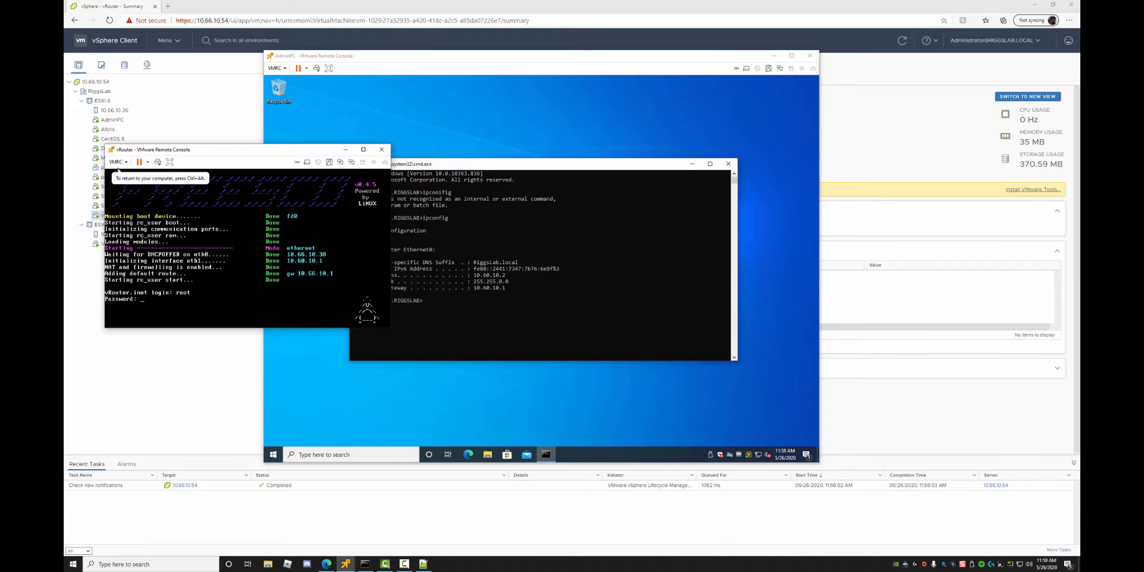
pyautogui.press('Return')
pyautogui.press('Return')
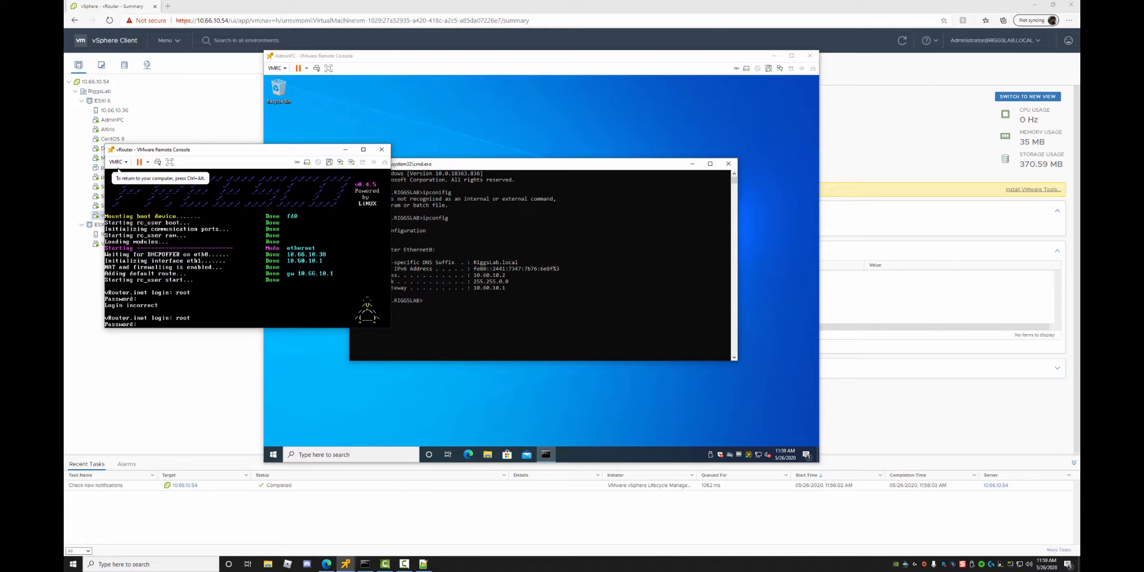
pyautogui.press('Return')
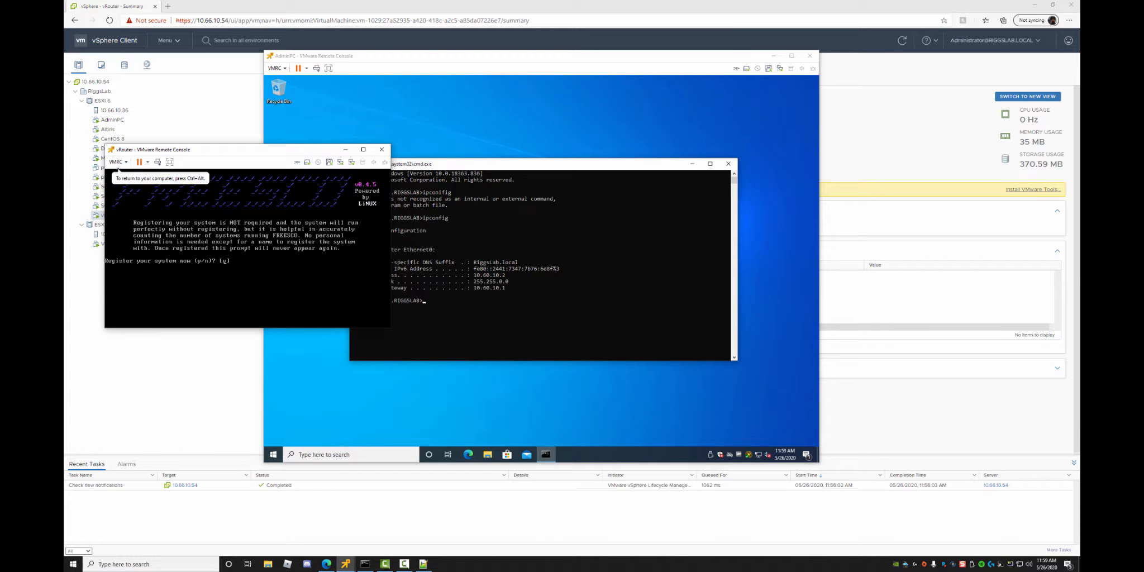
pyautogui.write('n')
pyautogui.press('Return')
# Shut down the vRouter guest and close its console window.
pyautogui.write('shutdown')
pyautogui.press('Return')
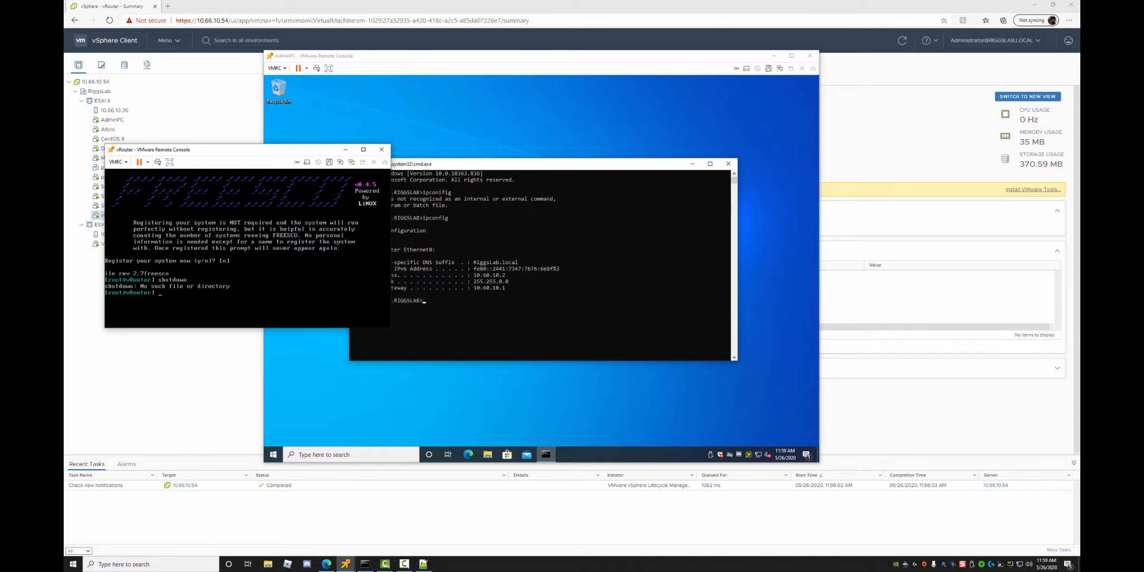
pyautogui.press('Return')
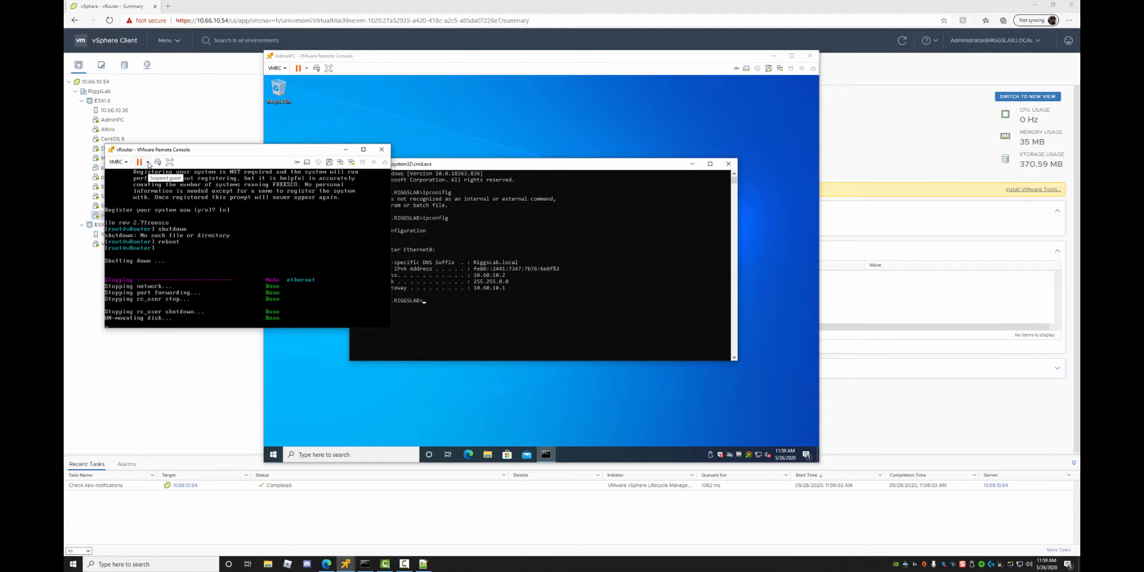
pyautogui.click(148, 163)
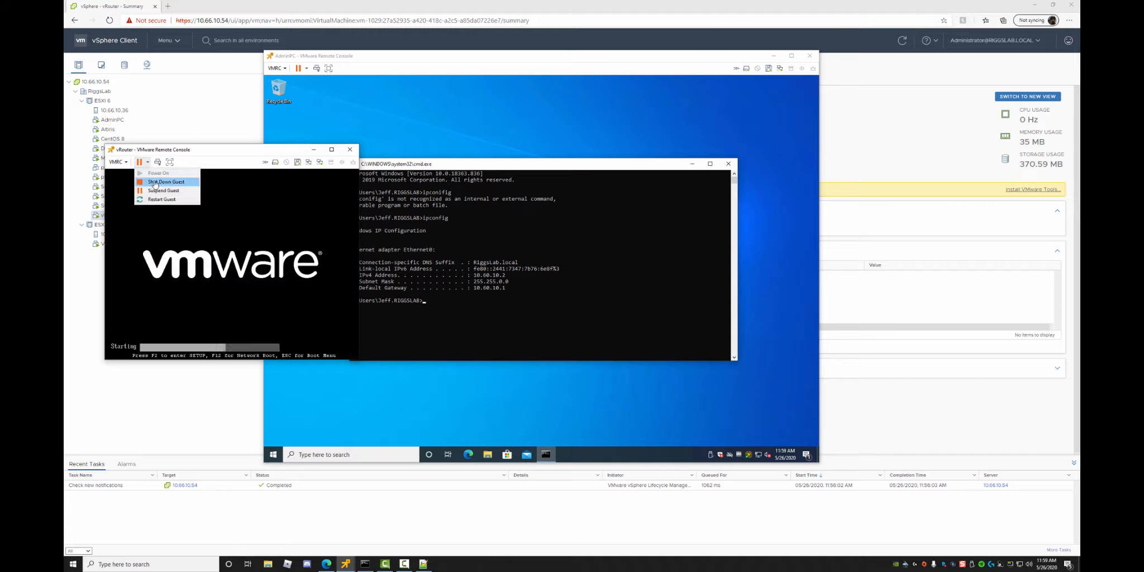
pyautogui.click(160, 180)
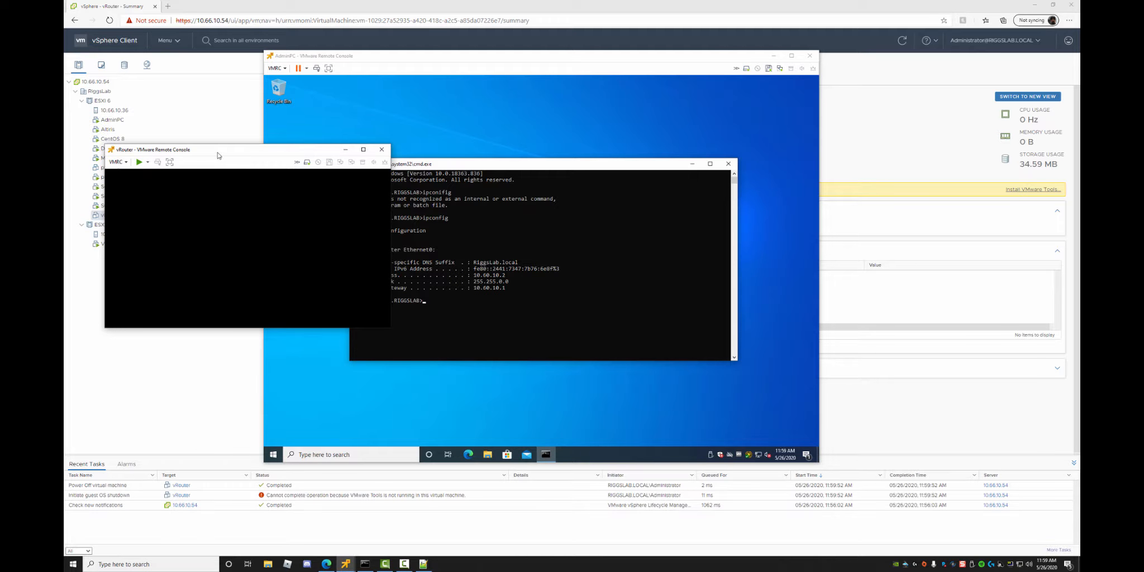
pyautogui.moveTo(217, 155); pyautogui.dragTo(878, 75)
pyautogui.click(1043, 69)
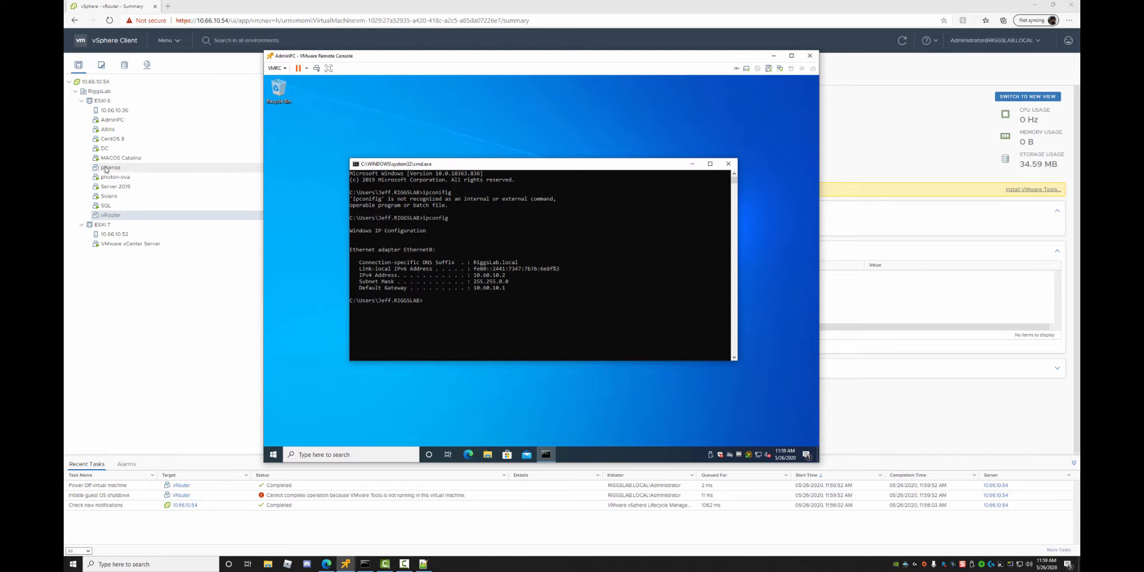
# Start a new virtual machine on ESXI 6 and enter its name.
pyautogui.rightClick(102, 102)
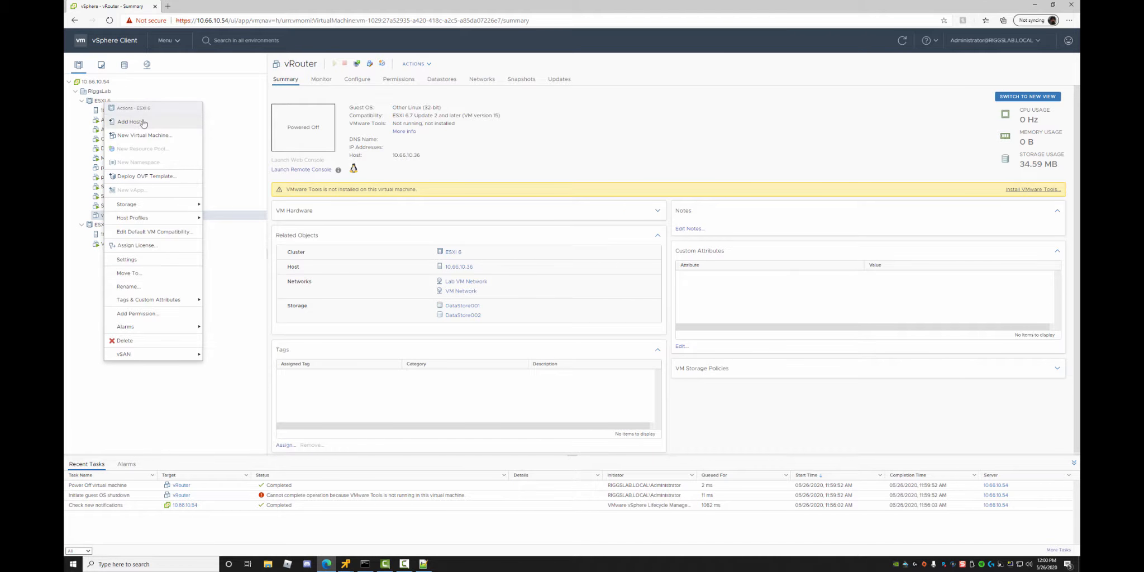
pyautogui.click(147, 136)
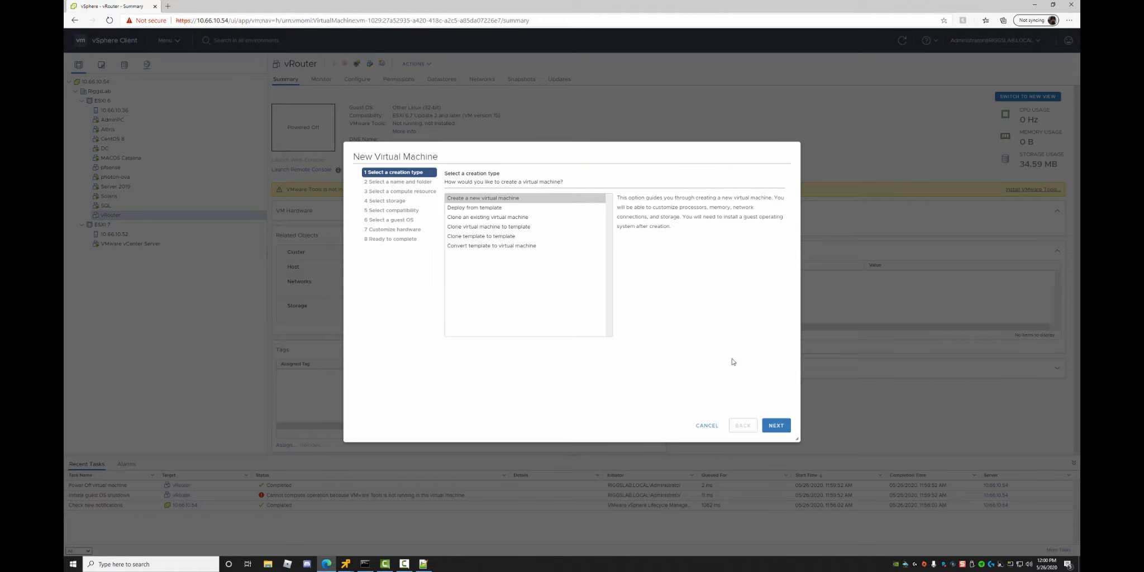
pyautogui.click(777, 431)
pyautogui.moveTo(563, 200); pyautogui.dragTo(494, 196)
pyautogui.write('P')
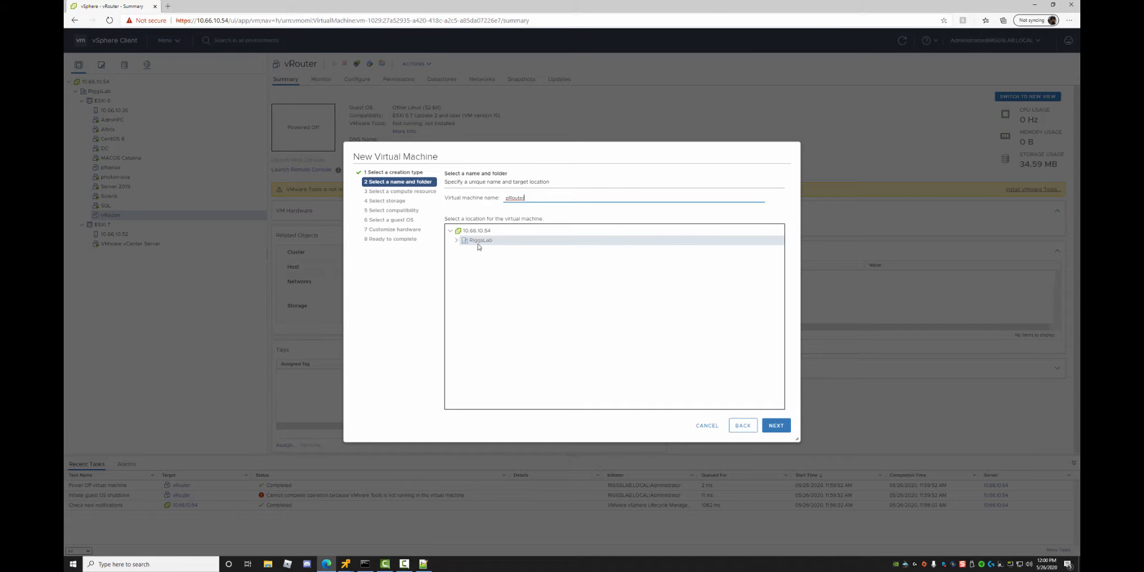
pyautogui.click(776, 425)
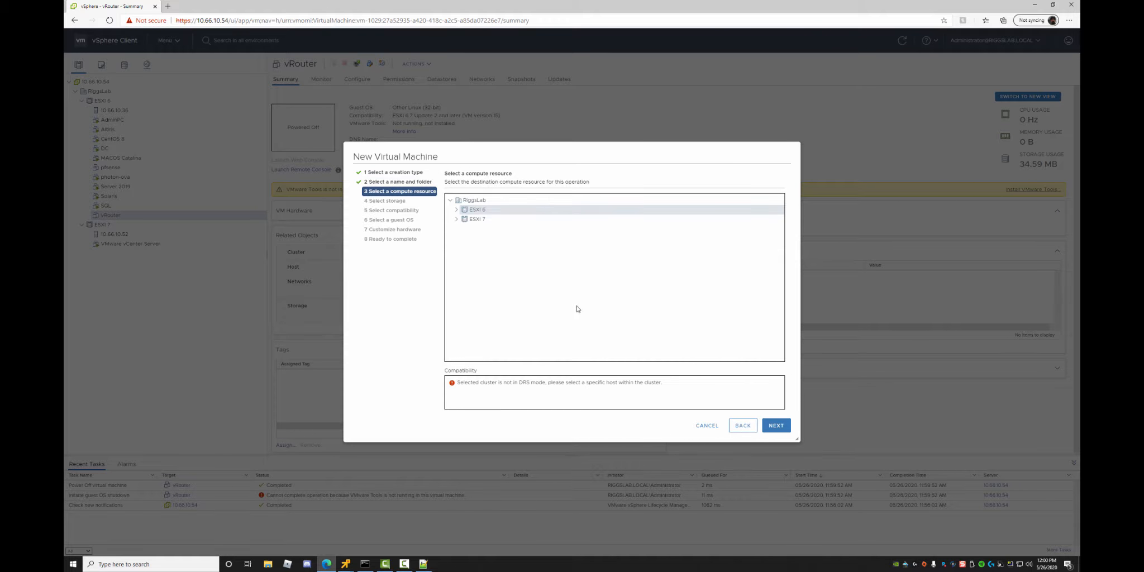
# Place the VM on host 10.66.10.36 with DataStore003 as storage.
pyautogui.click(456, 210)
pyautogui.click(489, 219)
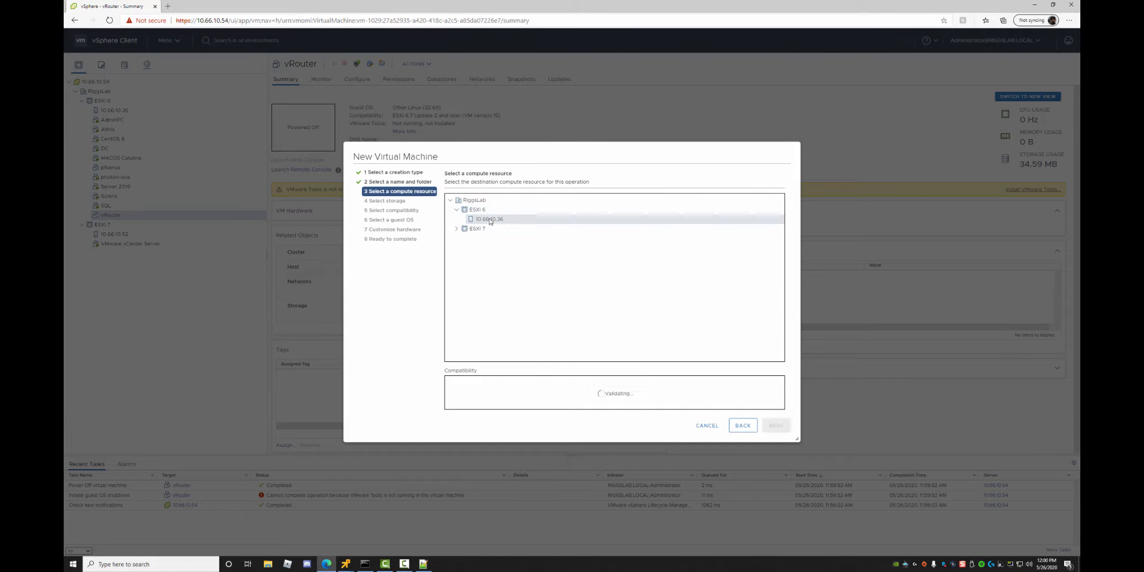
pyautogui.click(776, 425)
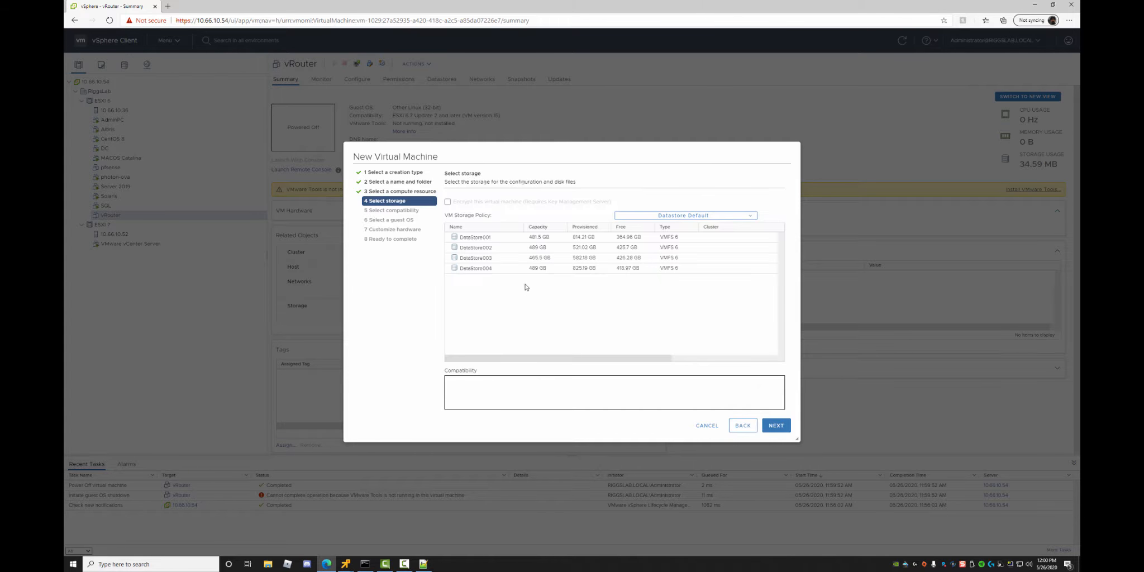
pyautogui.click(477, 258)
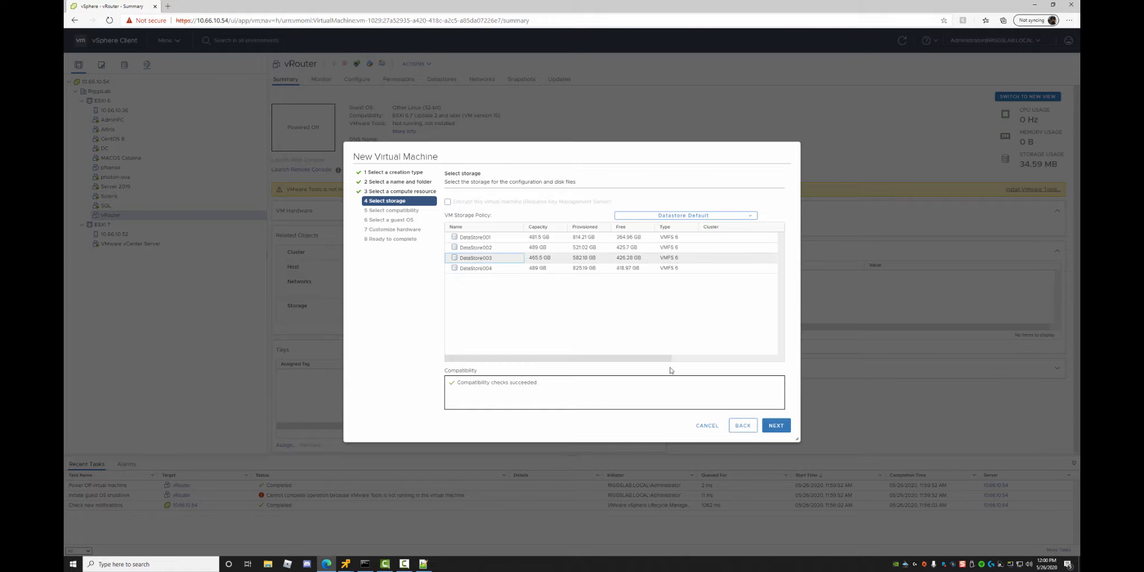
pyautogui.click(787, 426)
# Set compatibility to ESXi 6.7 Update 2 and later, guest OS Other / FreeBSD 12 or later (64-bit).
pyautogui.click(540, 213)
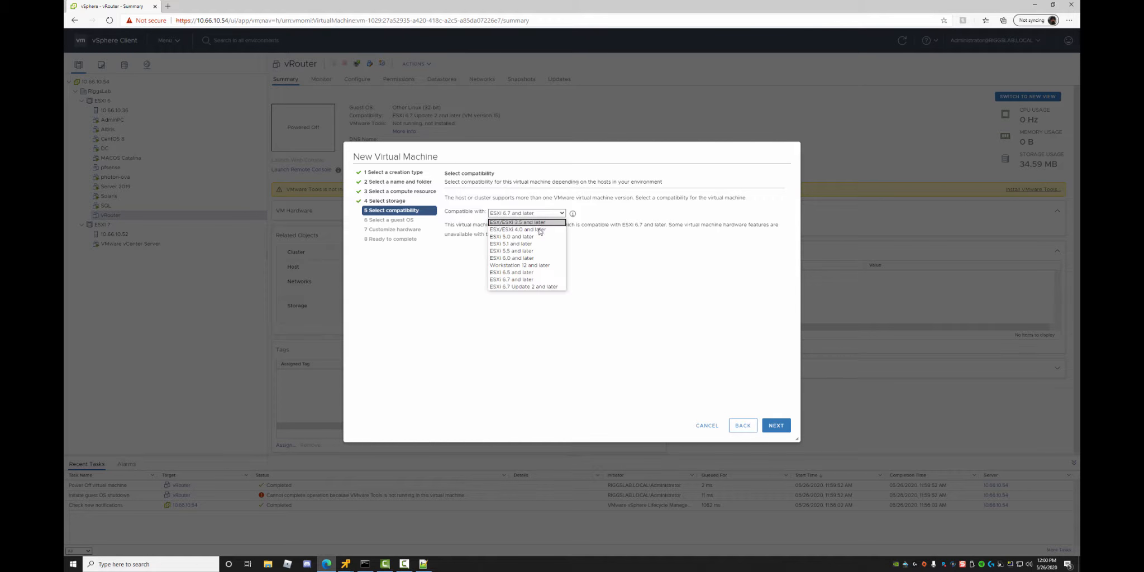
pyautogui.click(525, 286)
pyautogui.click(775, 425)
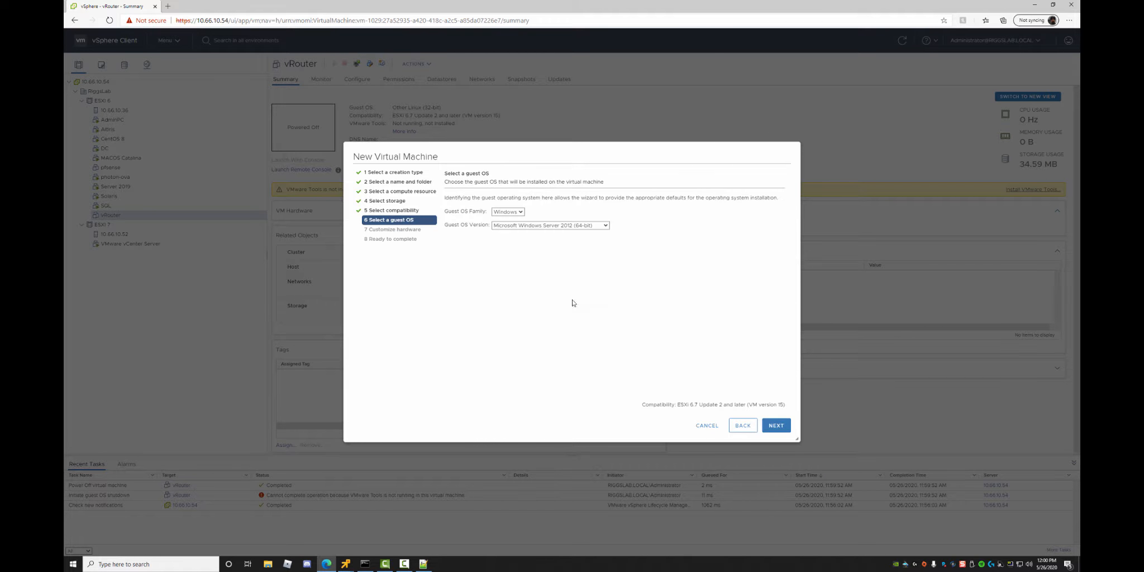
pyautogui.click(512, 213)
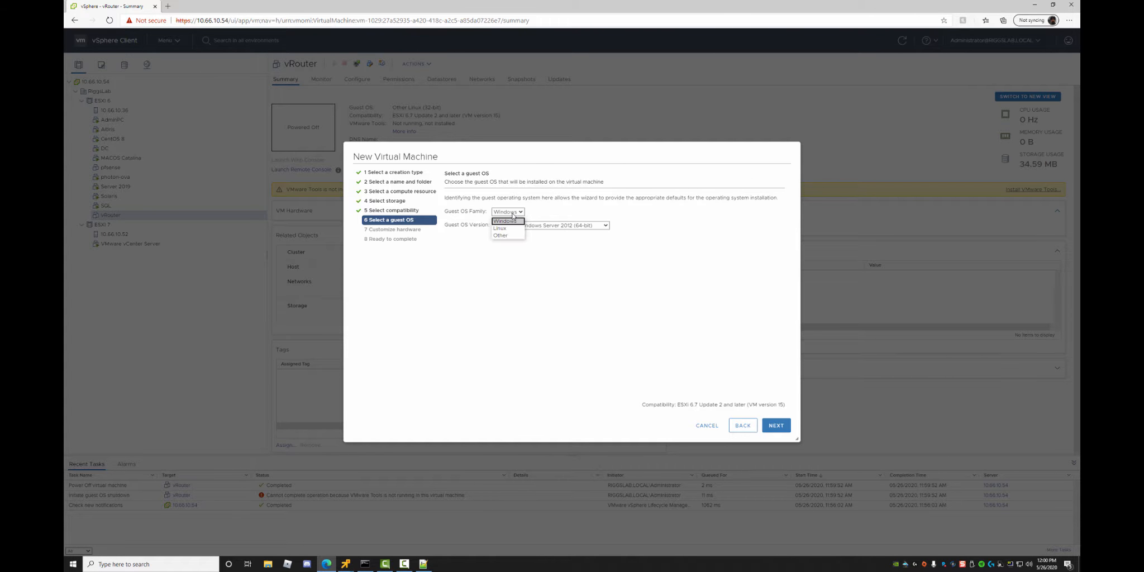
pyautogui.click(510, 237)
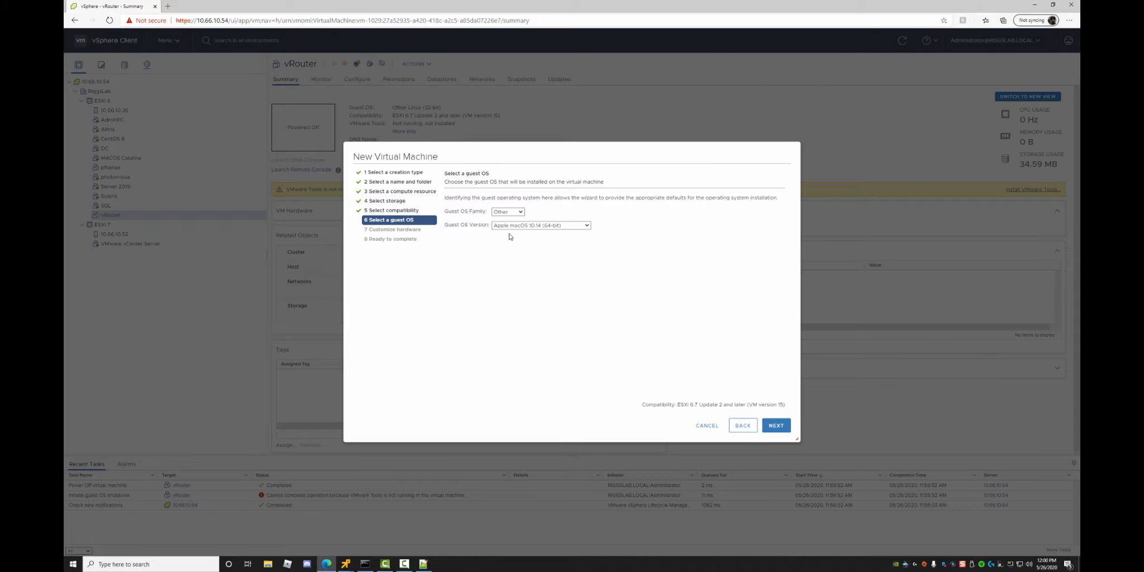
pyautogui.click(519, 227)
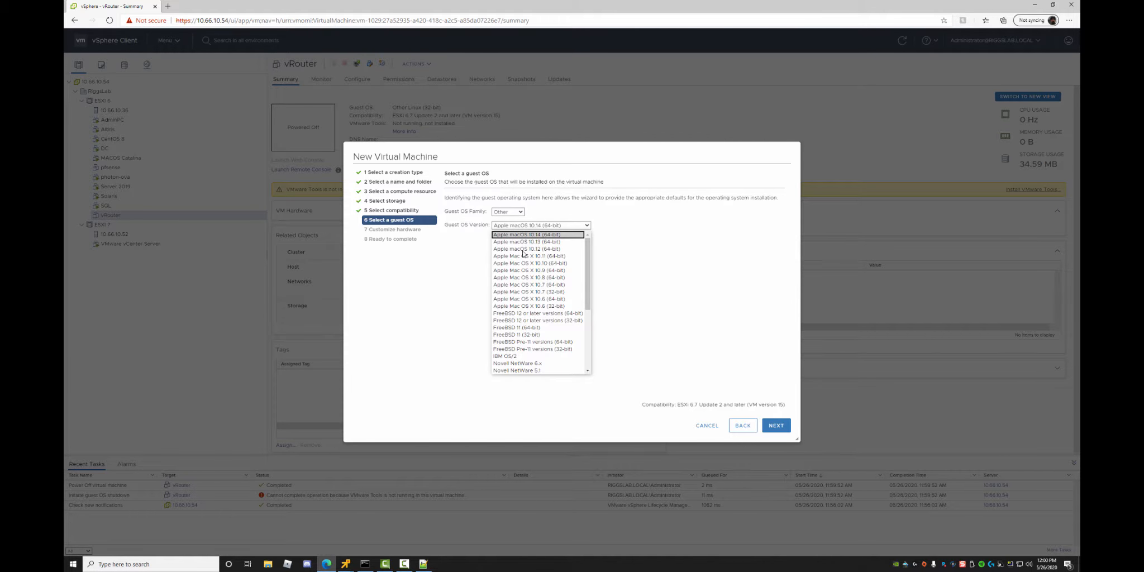
pyautogui.click(513, 314)
pyautogui.click(782, 426)
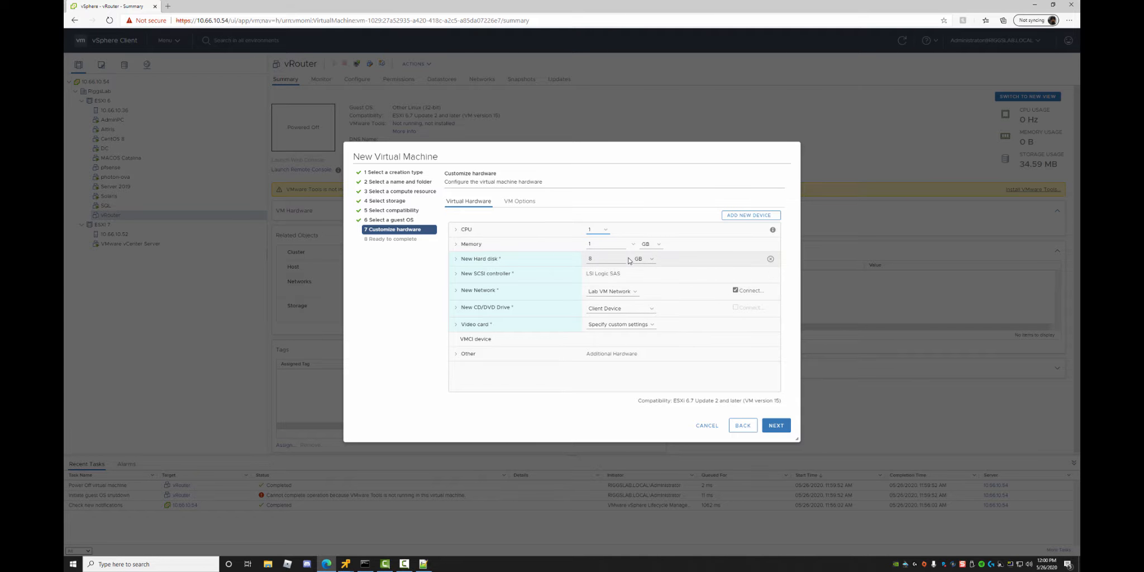
# Set memory to 2 GB and the hard disk to 80 GB, thin provisioned.
pyautogui.moveTo(593, 246); pyautogui.dragTo(581, 246)
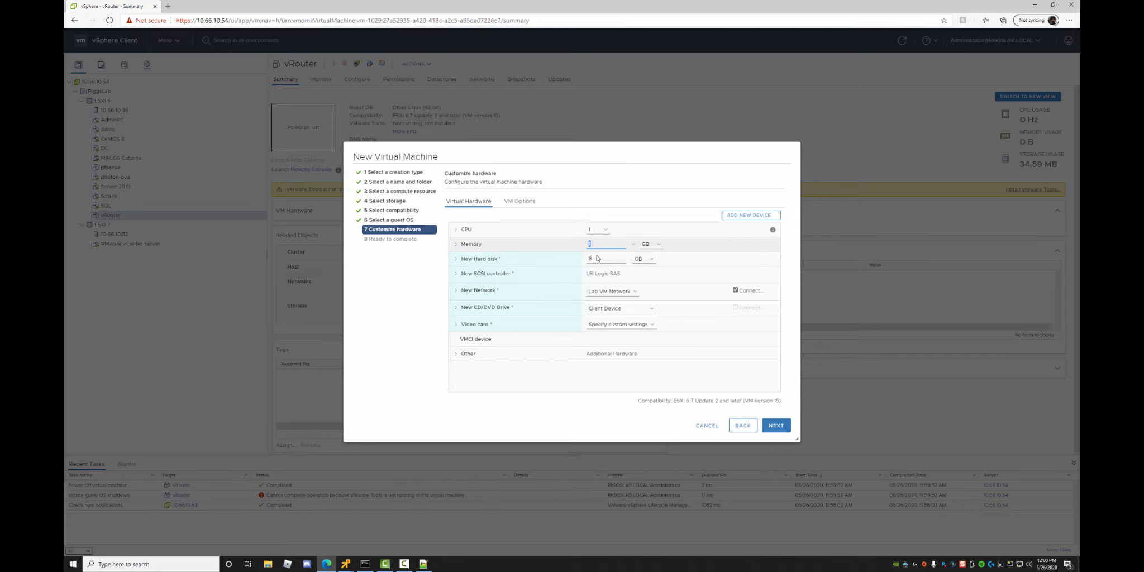
pyautogui.write('2')
pyautogui.click(596, 259)
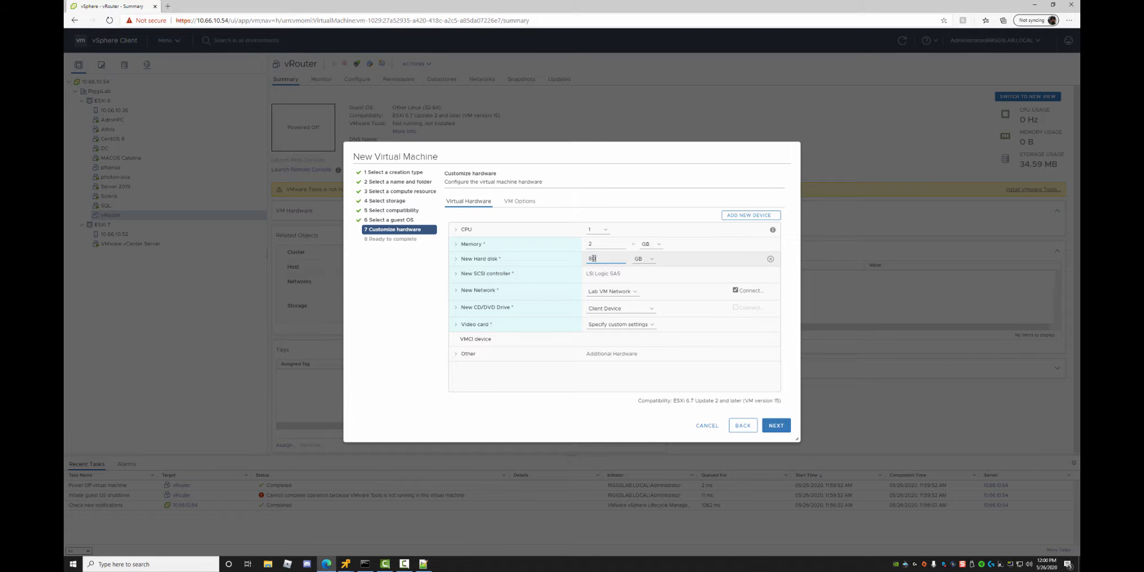
pyautogui.write('0')
pyautogui.click(456, 259)
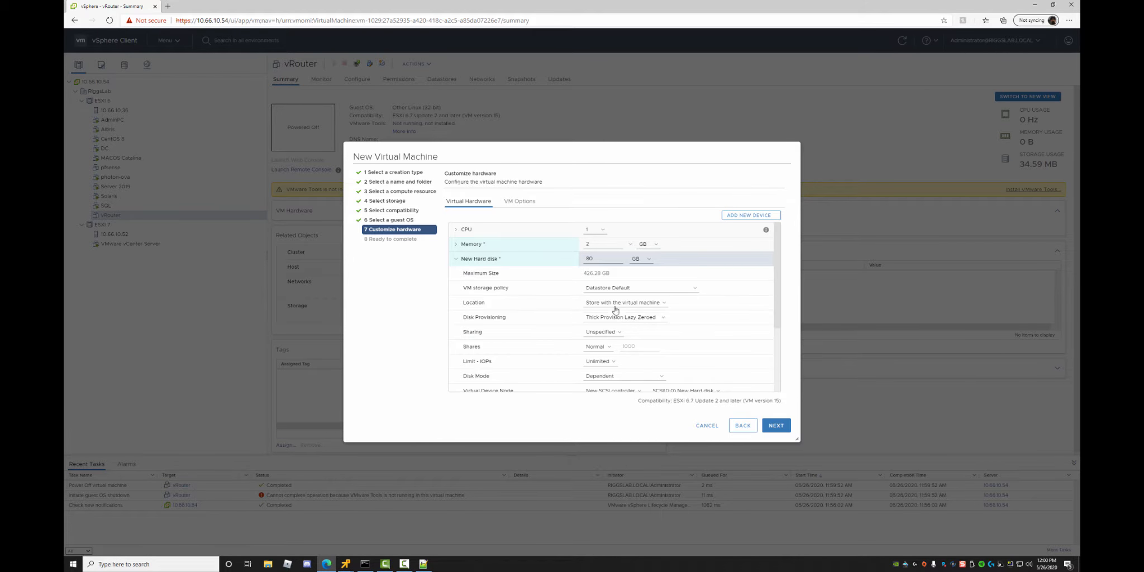
pyautogui.click(597, 318)
pyautogui.click(603, 341)
pyautogui.moveTo(776, 309); pyautogui.dragTo(783, 374)
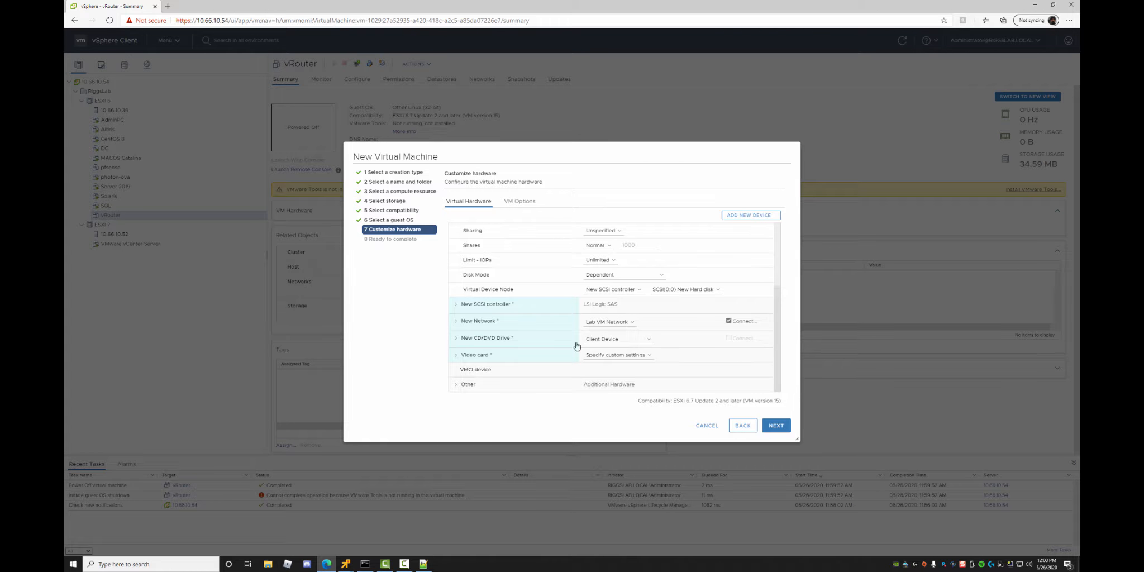
# Add a second network adapter on Lab VM Network.
pyautogui.click(632, 323)
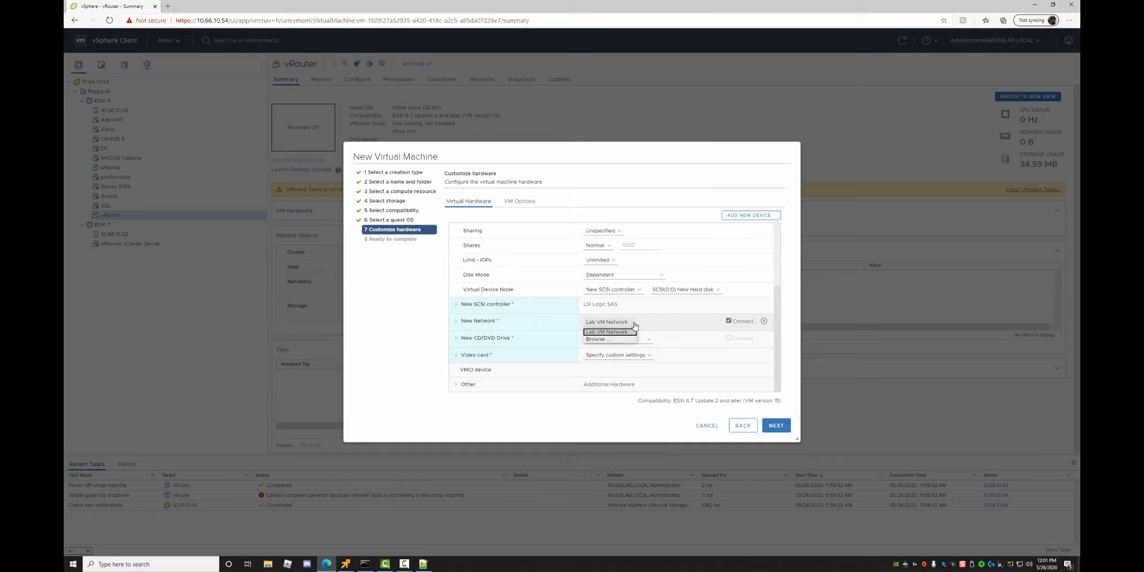
pyautogui.click(634, 324)
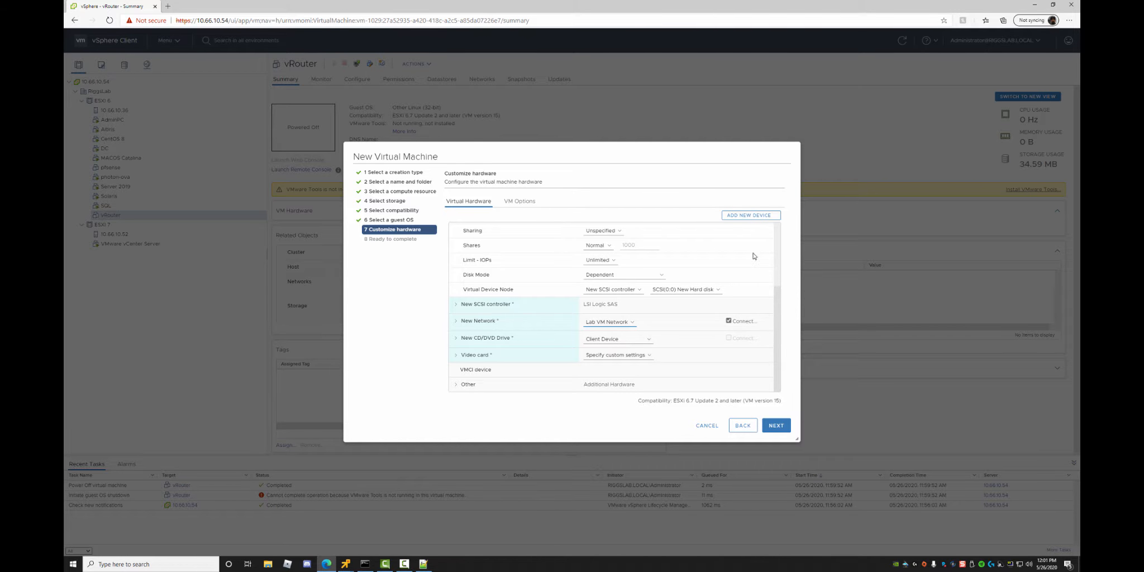
pyautogui.scroll(3, 775, 296)
pyautogui.click(749, 215)
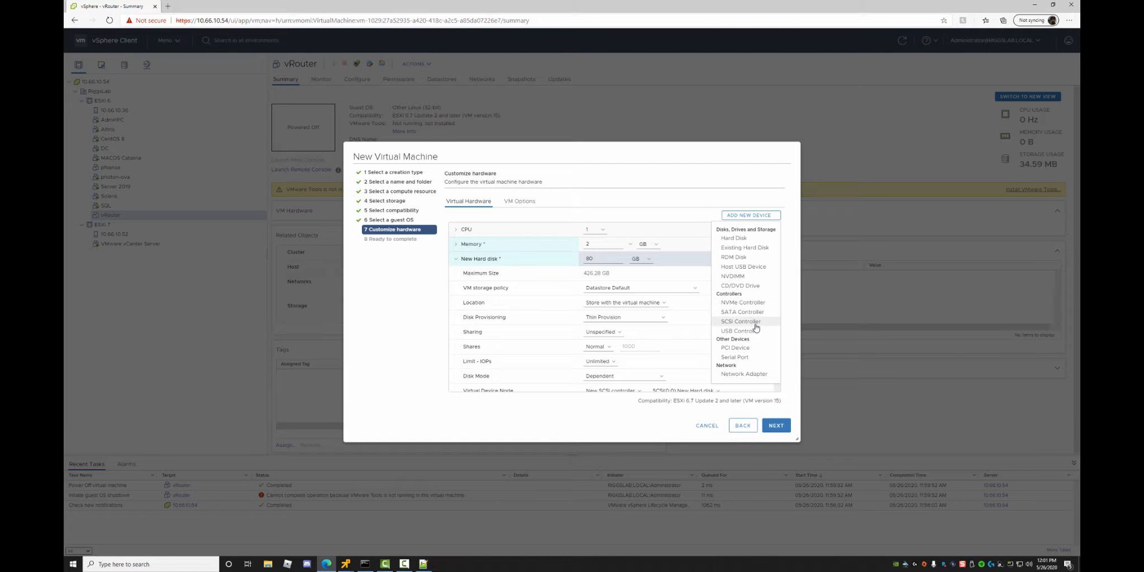
pyautogui.click(744, 375)
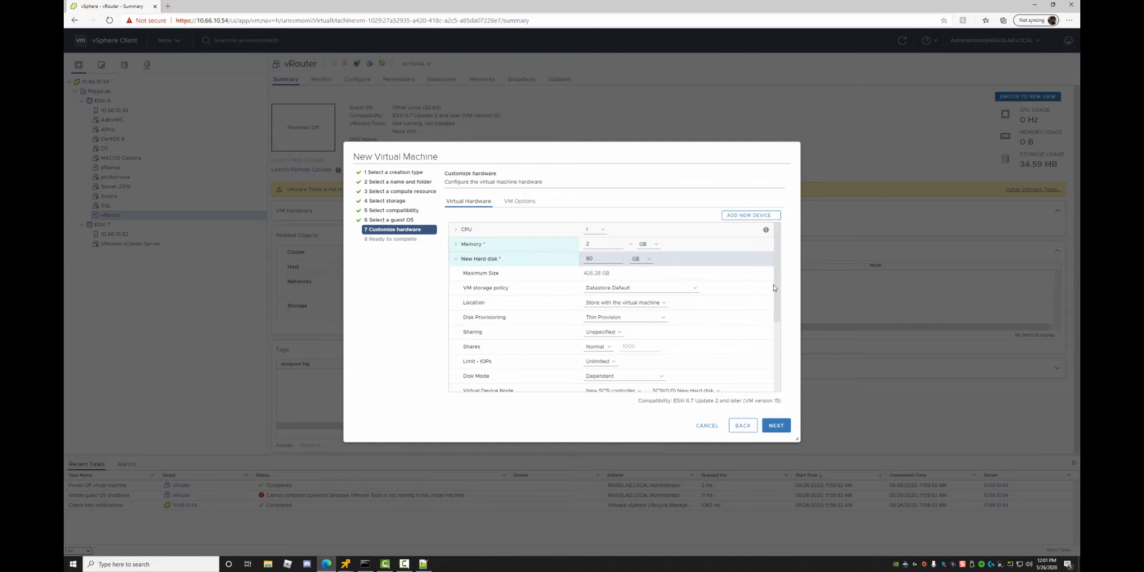
pyautogui.scroll(-5, 774, 287)
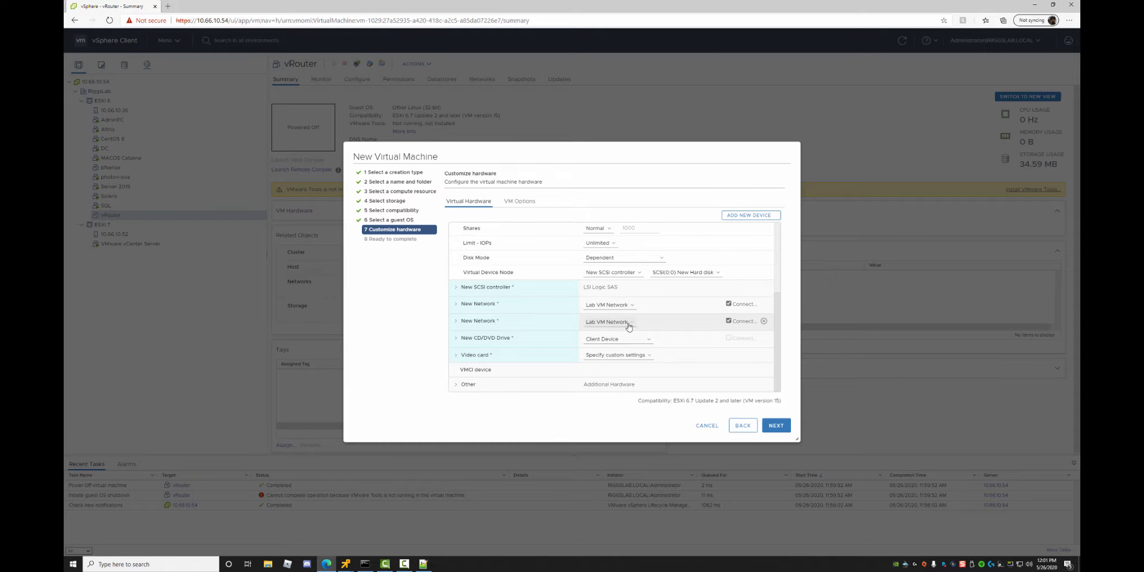
pyautogui.click(630, 323)
pyautogui.click(606, 332)
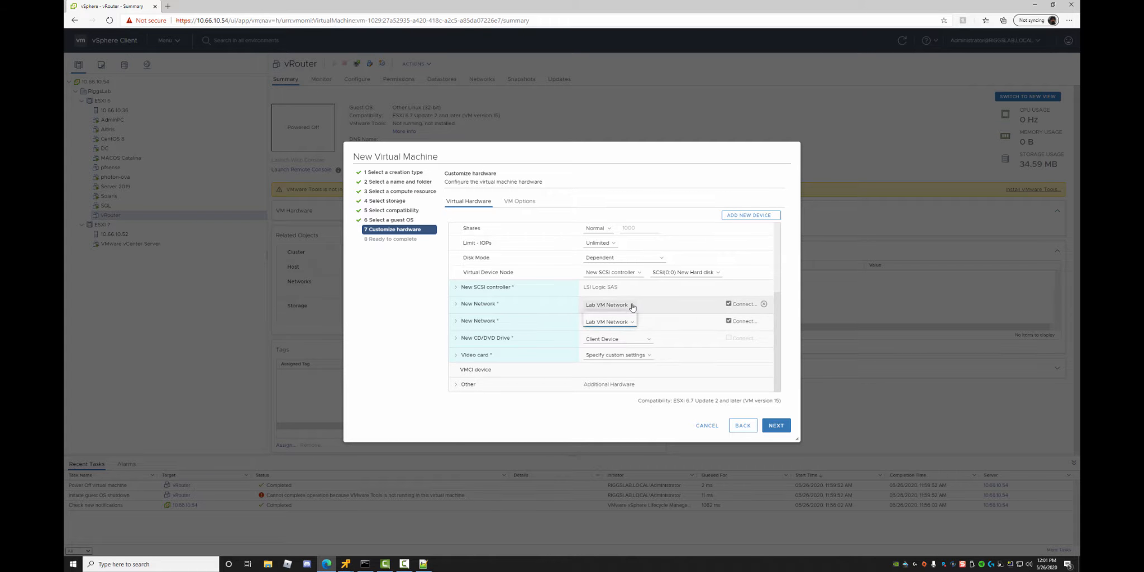
# Connect the first network adapter to VM Network.
pyautogui.click(609, 304)
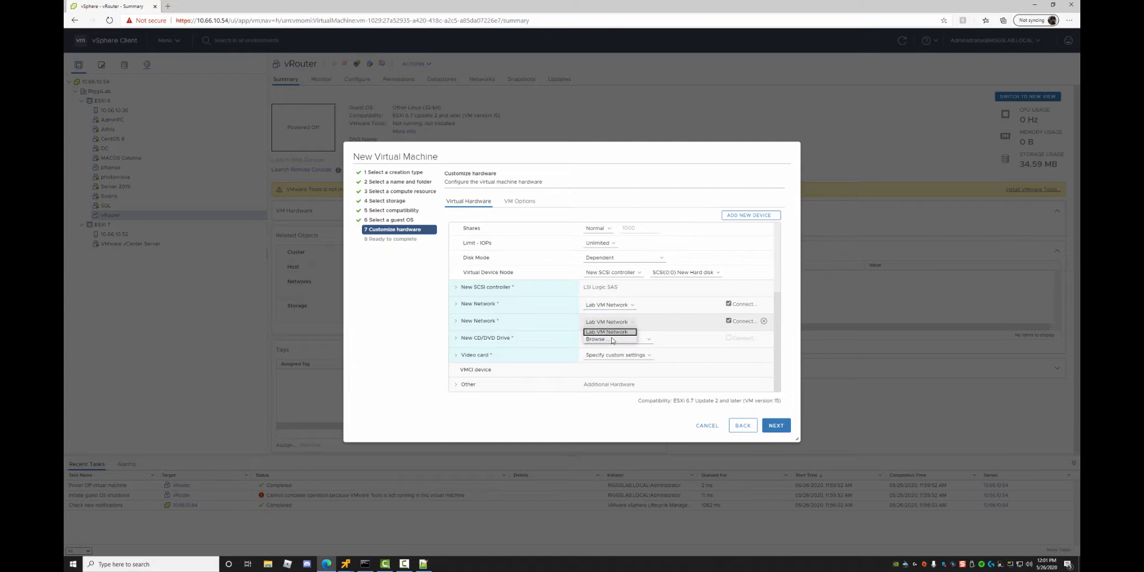
pyautogui.click(597, 322)
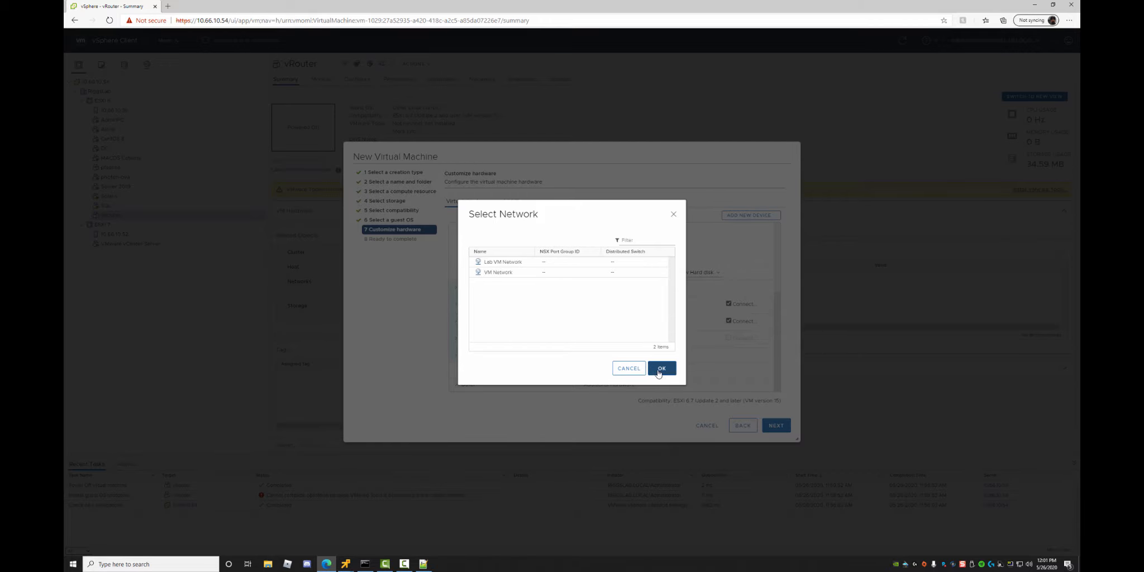
pyautogui.click(631, 372)
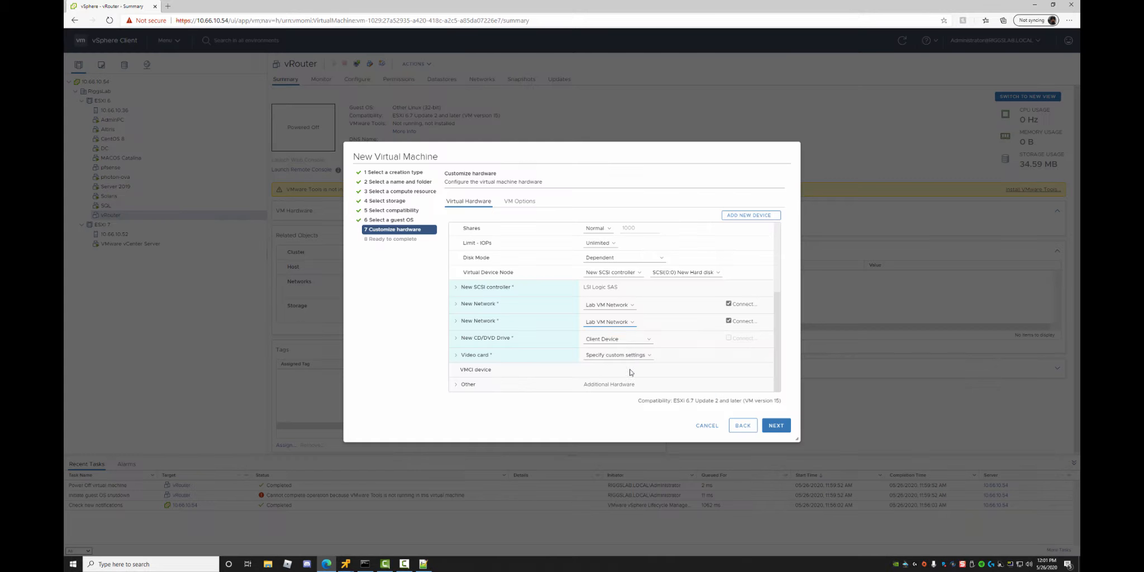
pyautogui.click(632, 306)
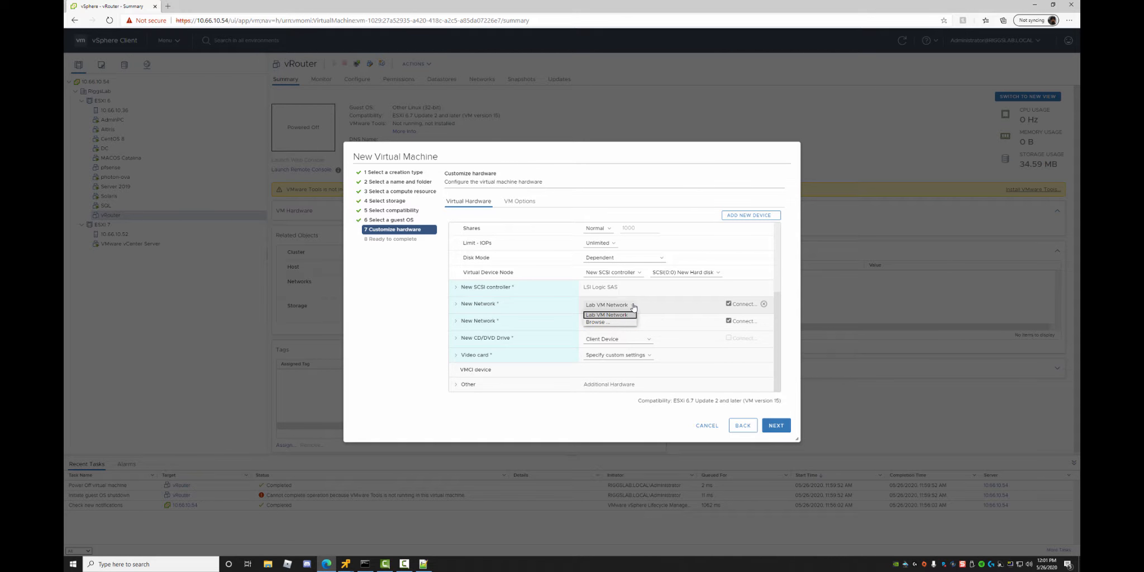
pyautogui.click(599, 322)
pyautogui.click(499, 274)
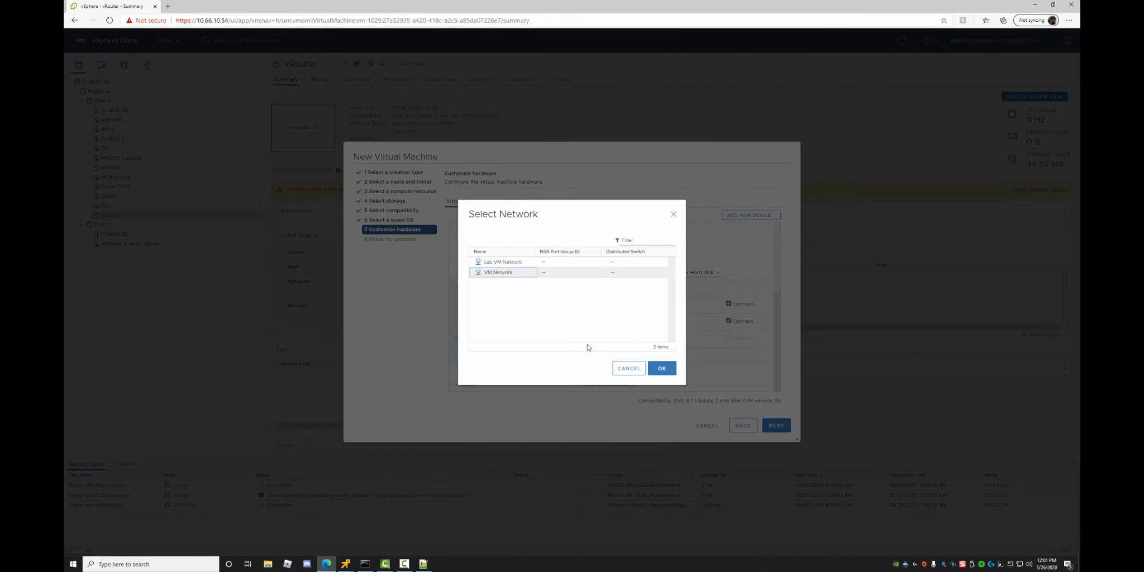
pyautogui.click(661, 368)
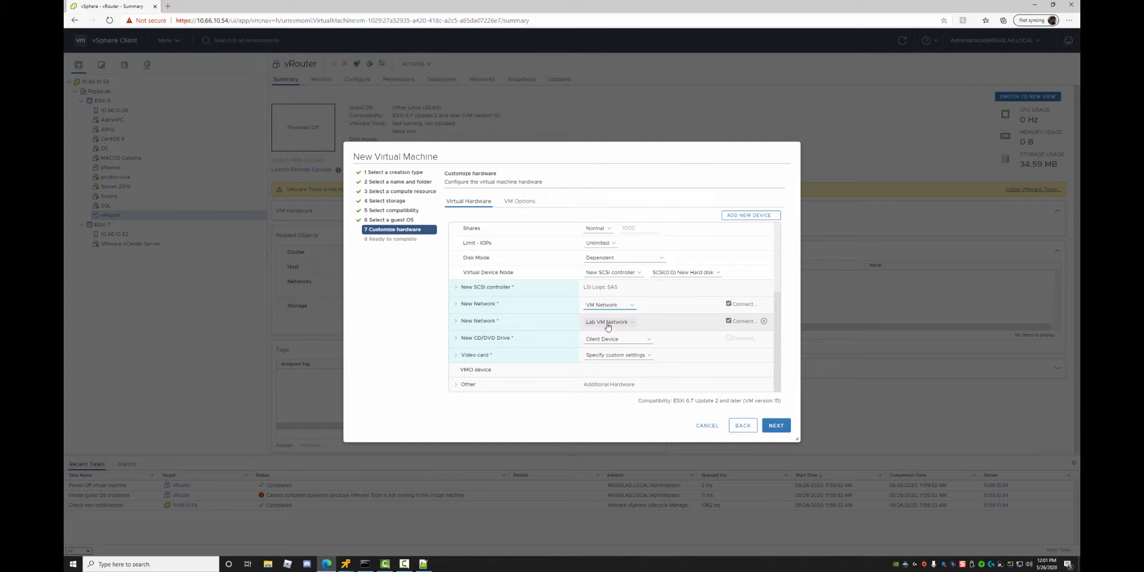
# Review the summary and finish creating the pRouter VM.
pyautogui.click(775, 426)
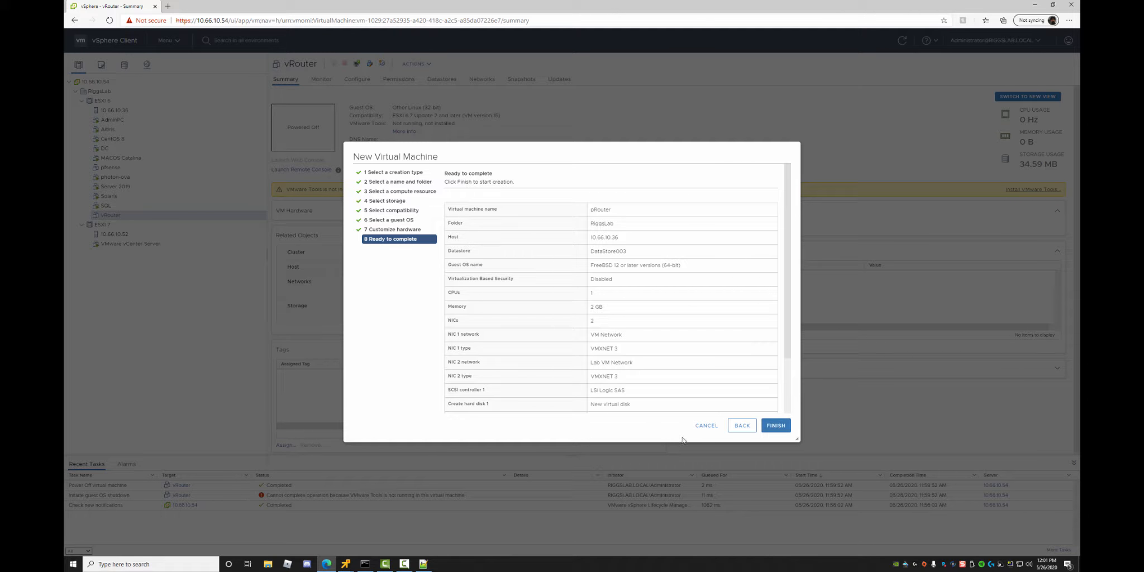
pyautogui.click(775, 425)
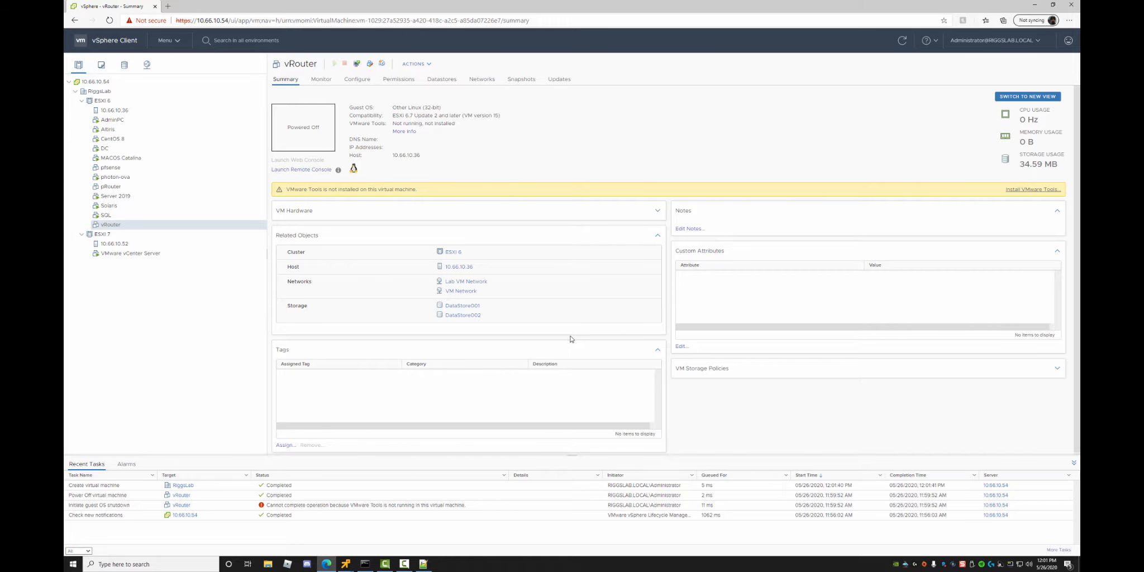
pyautogui.click(169, 7)
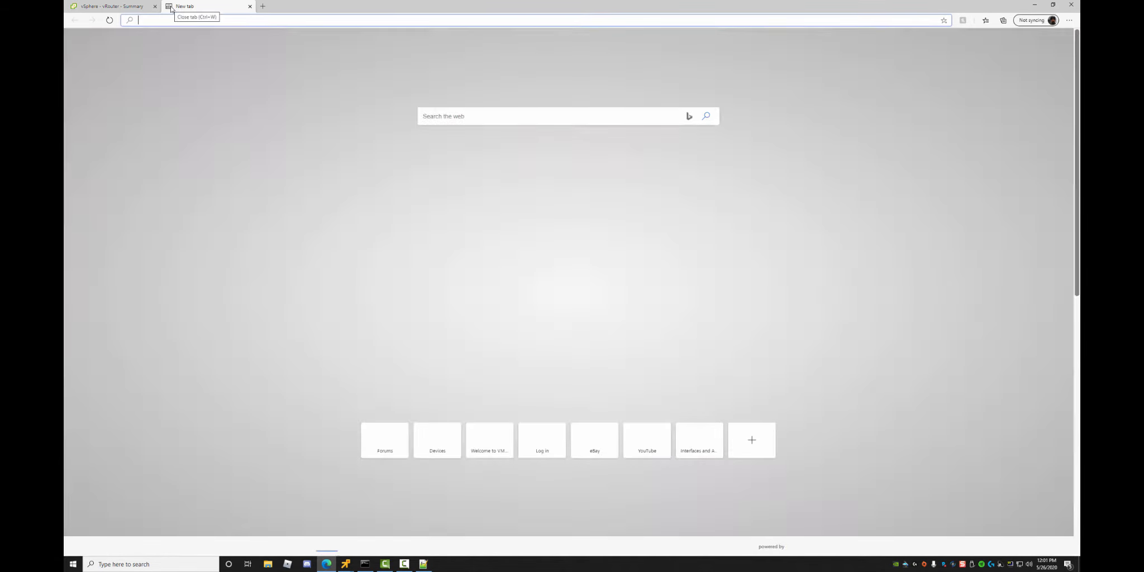
# Find the pfSense download page and select AMD64 (64-bit) with the CD Image (ISO) Installer.
pyautogui.write('down')
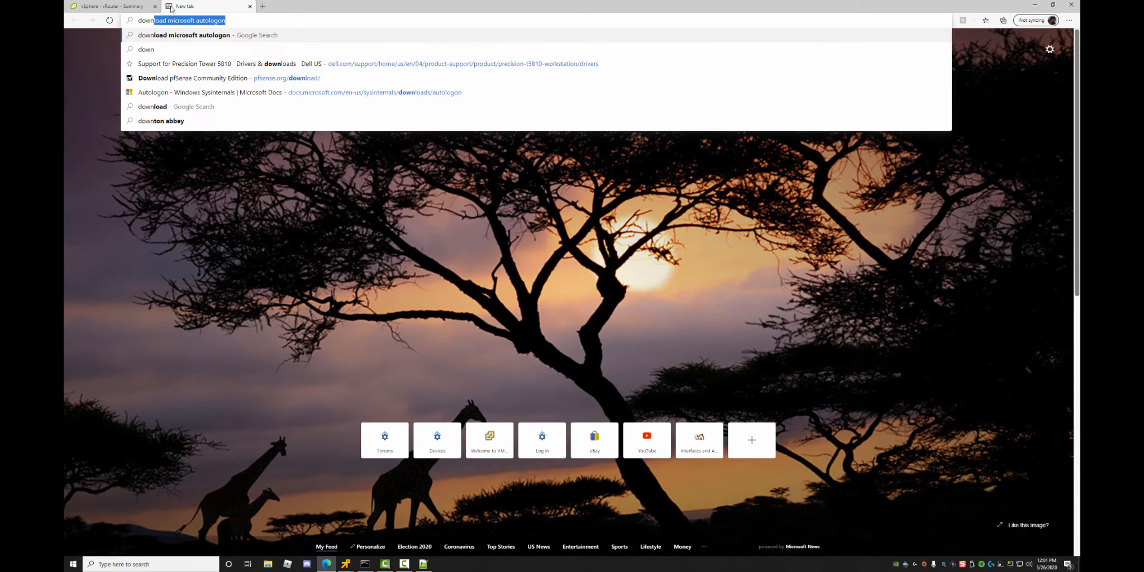
pyautogui.write('load pfsense')
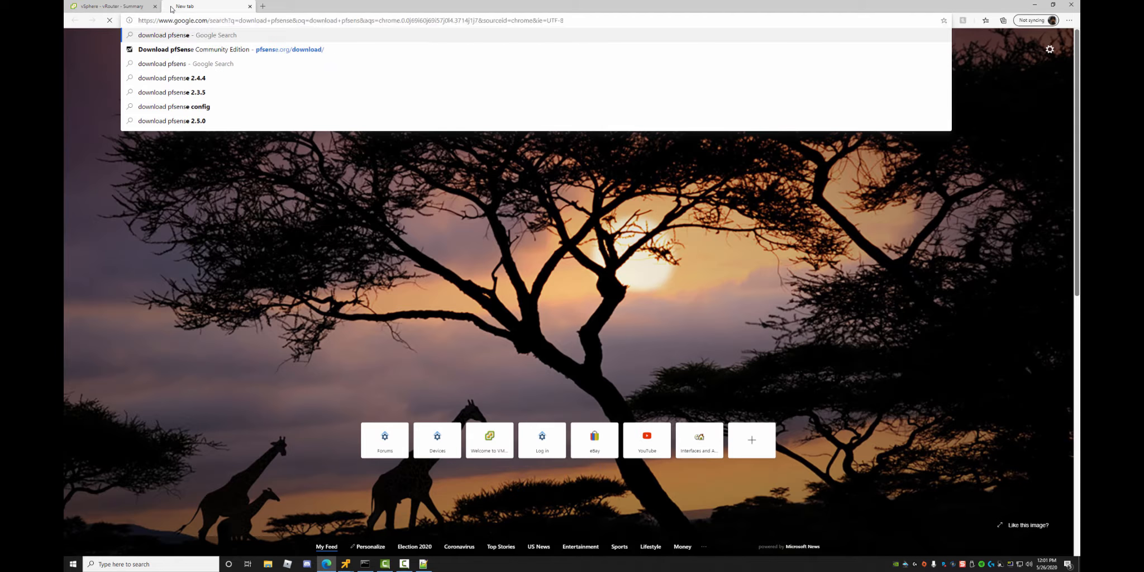
pyautogui.press('Return')
pyautogui.click(207, 112)
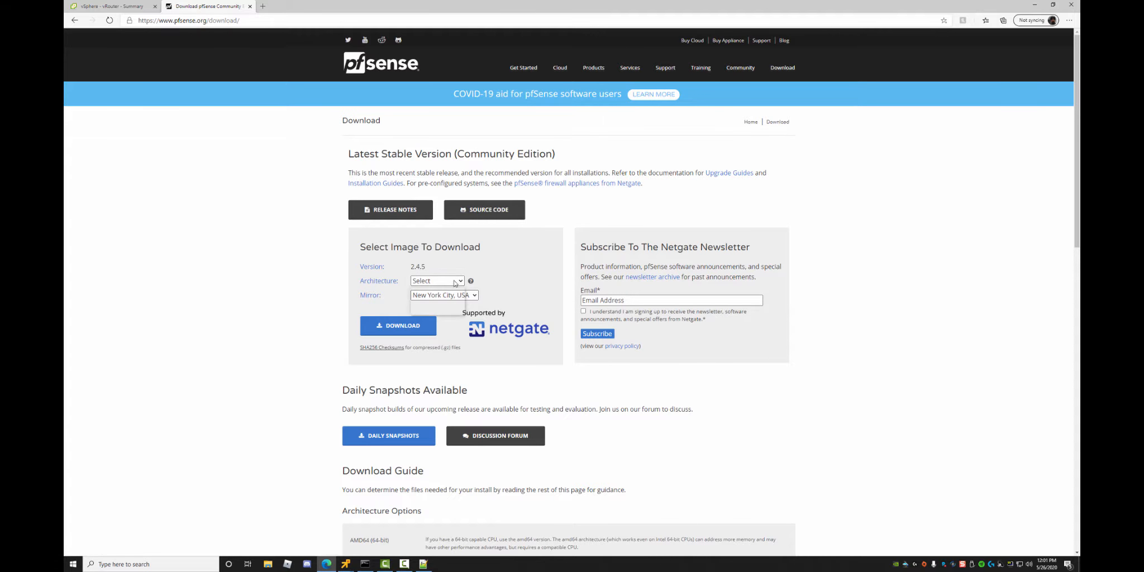
pyautogui.click(444, 281)
pyautogui.click(448, 301)
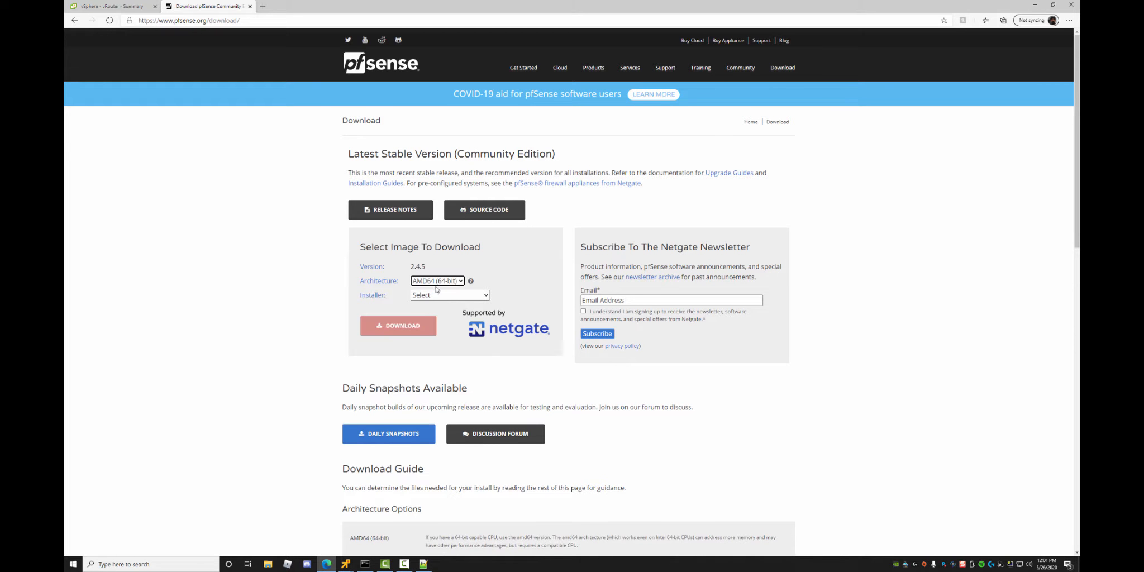
pyautogui.click(447, 297)
pyautogui.click(446, 325)
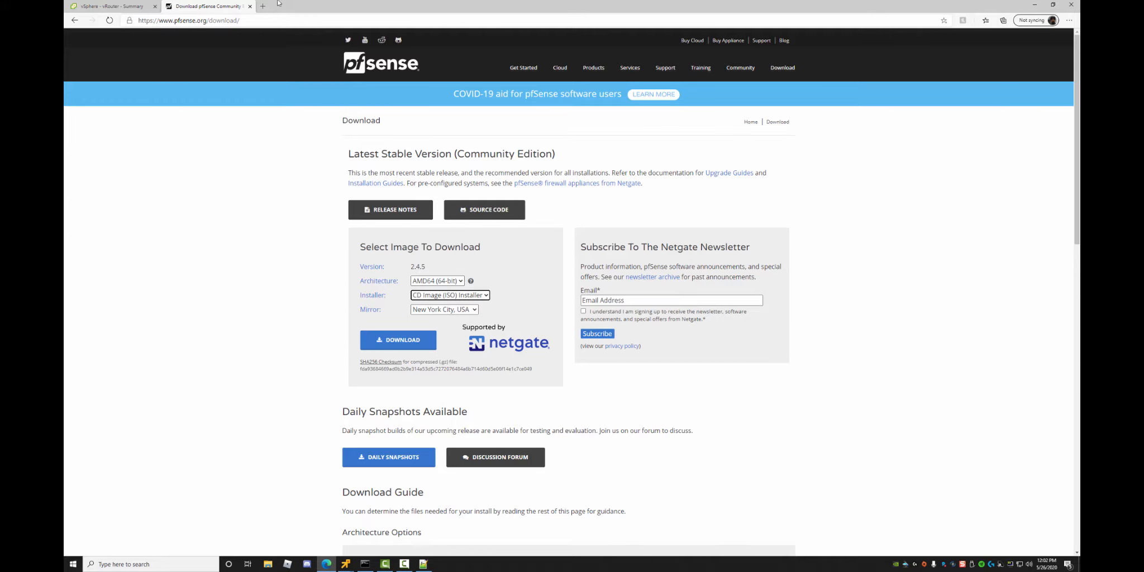
pyautogui.click(250, 7)
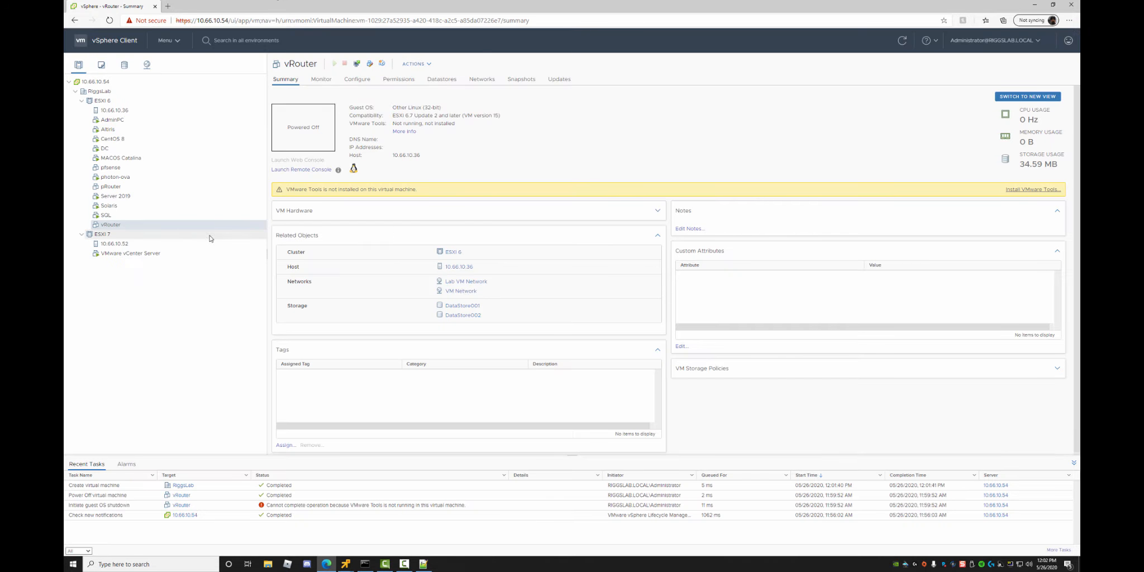
# Open a remote console to vRouter and power it on.
pyautogui.rightClick(107, 228)
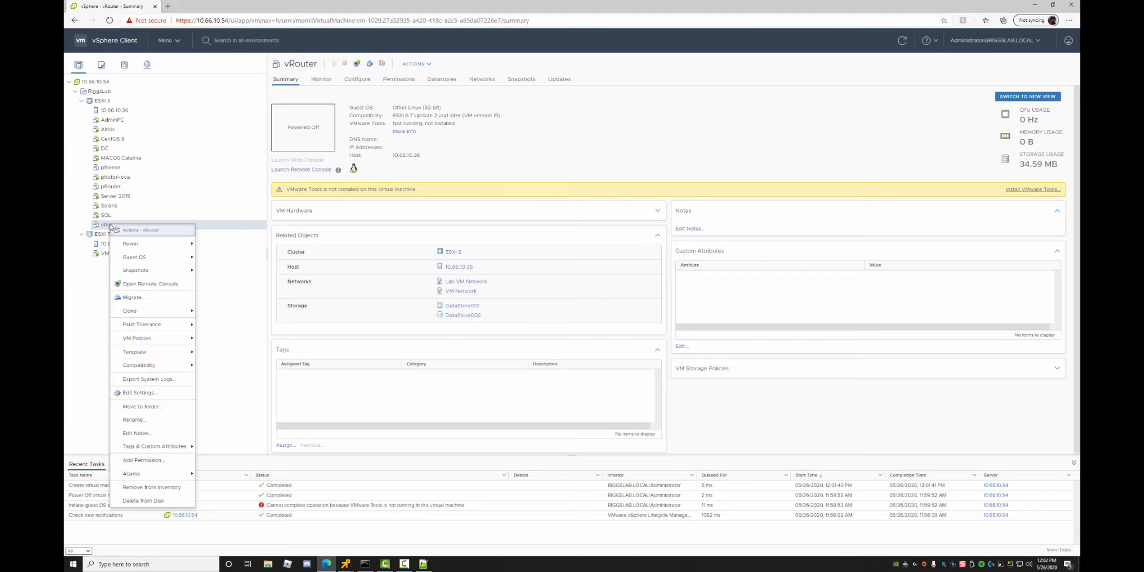
pyautogui.click(145, 286)
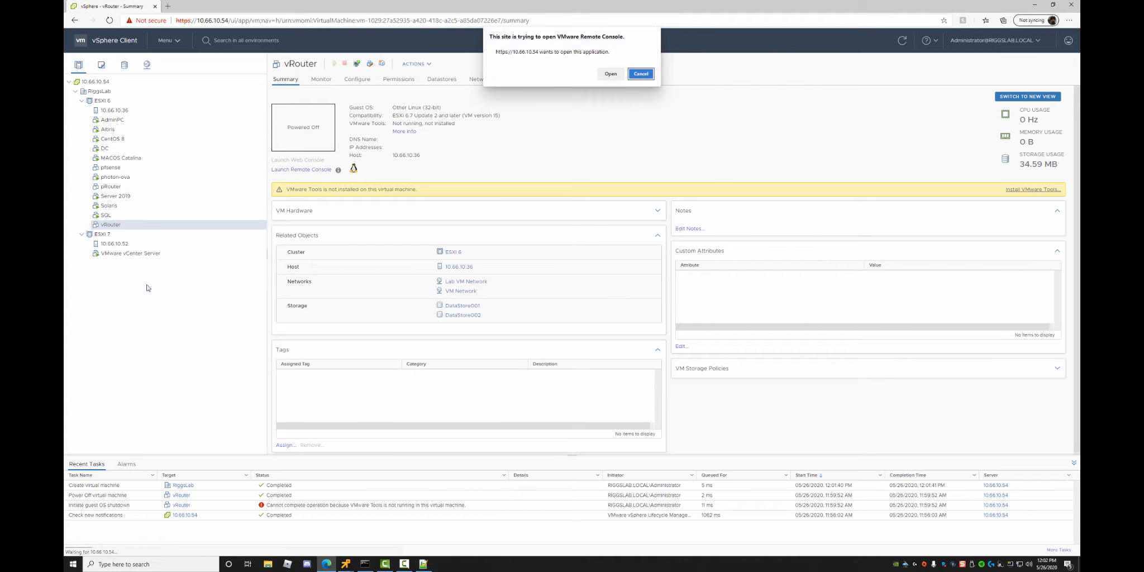
pyautogui.click(609, 72)
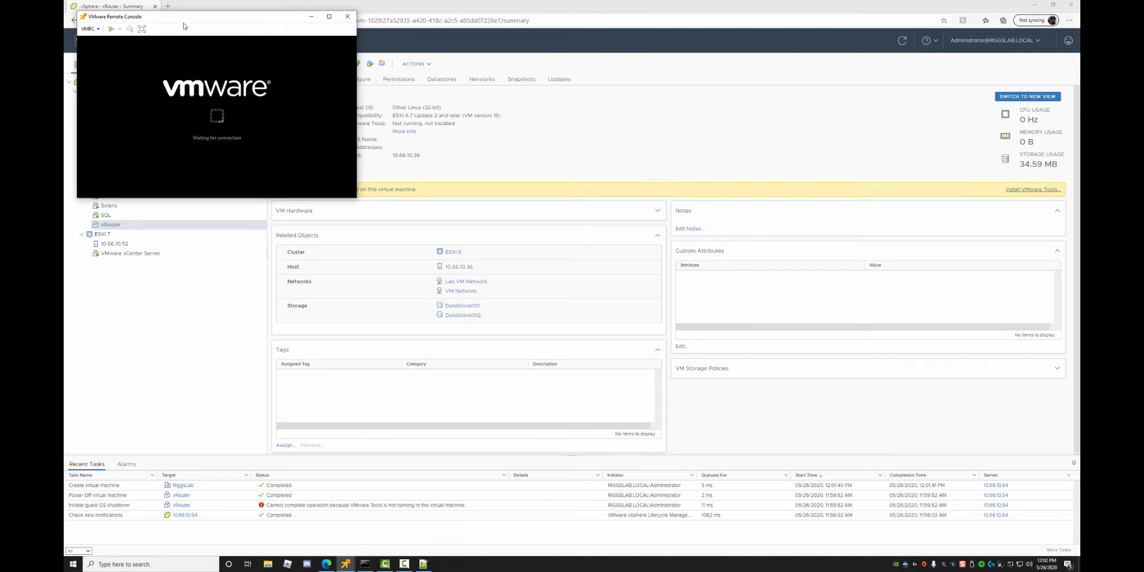
pyautogui.click(323, 85)
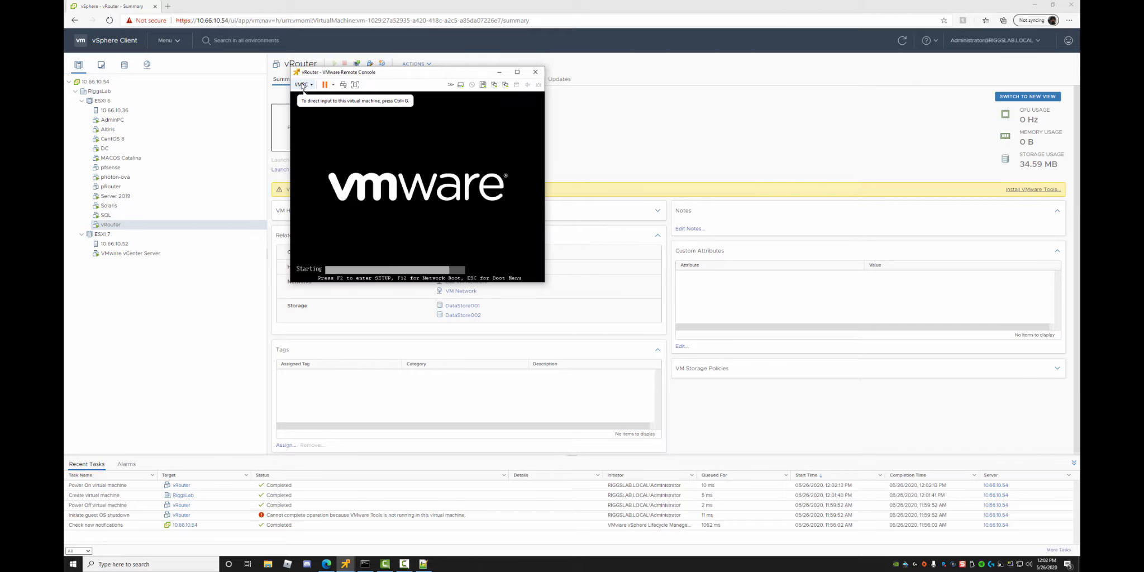
# Shut down the vRouter guest from the console's power menu.
pyautogui.click(302, 84)
pyautogui.moveTo(326, 105)
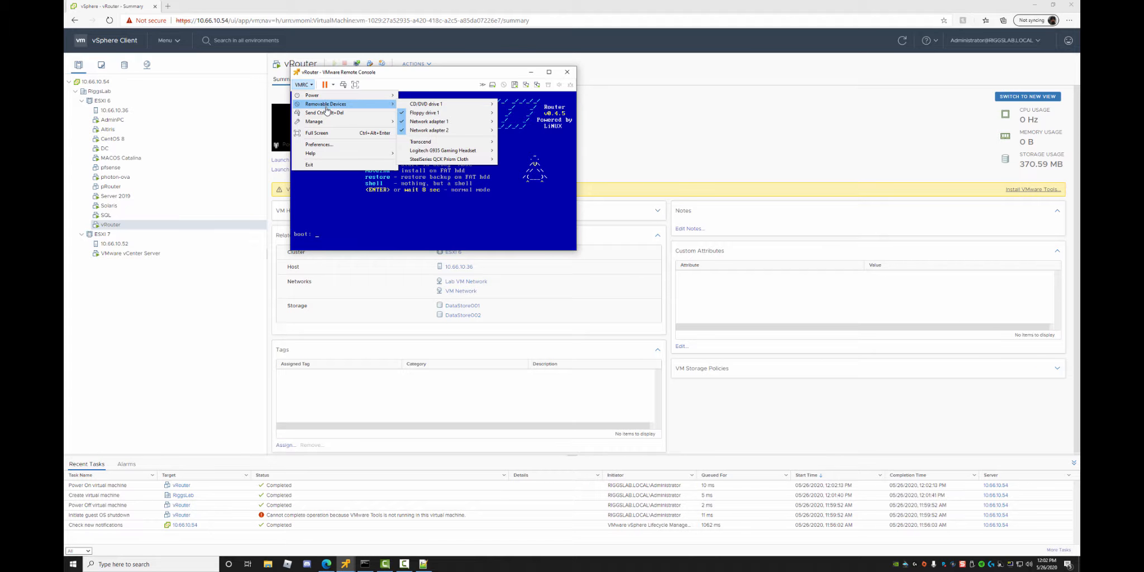
pyautogui.click(346, 179)
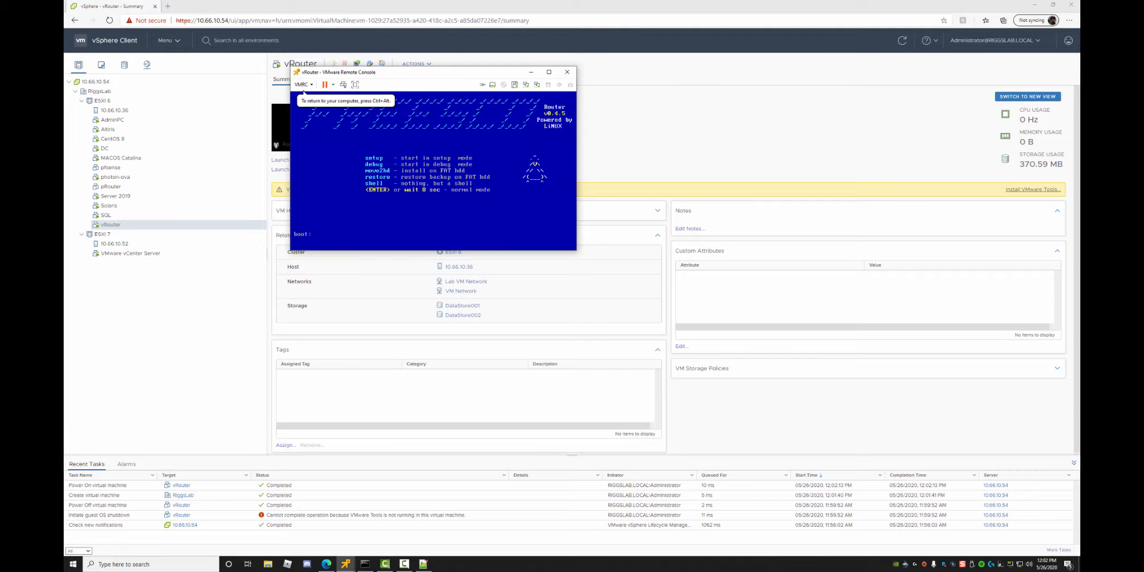
pyautogui.hotkey('ctrl', 'alt')
pyautogui.click(333, 84)
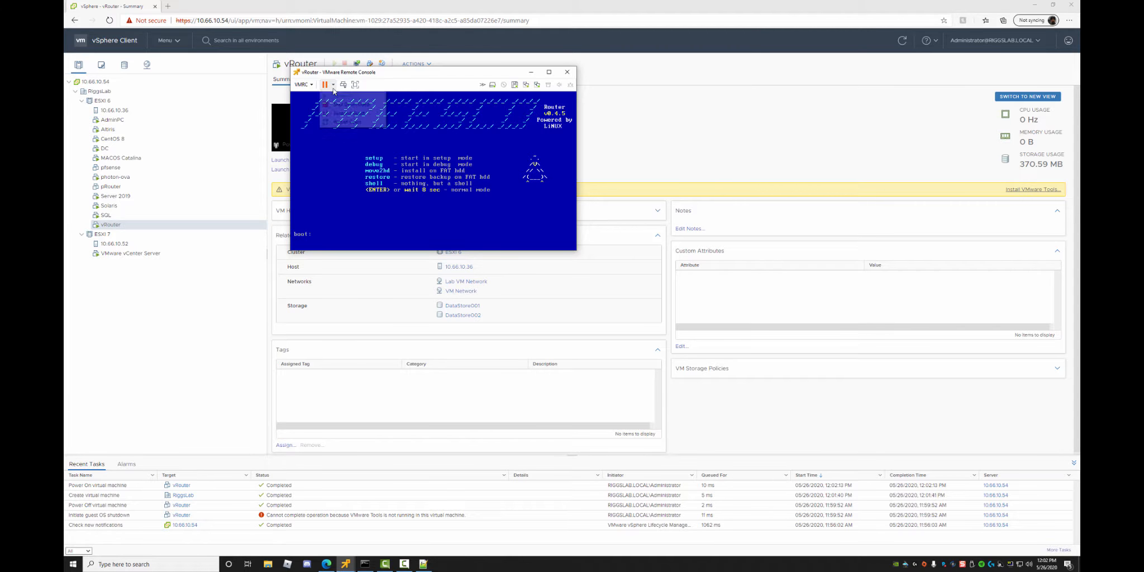
pyautogui.click(351, 105)
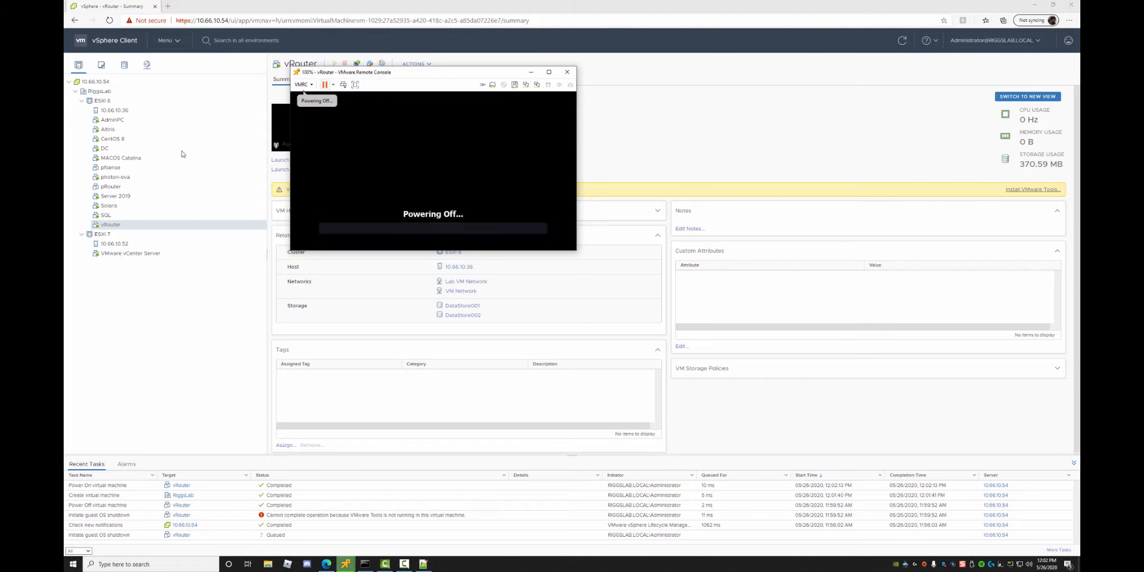
# Open a remote console to pRouter and power it on.
pyautogui.rightClick(111, 189)
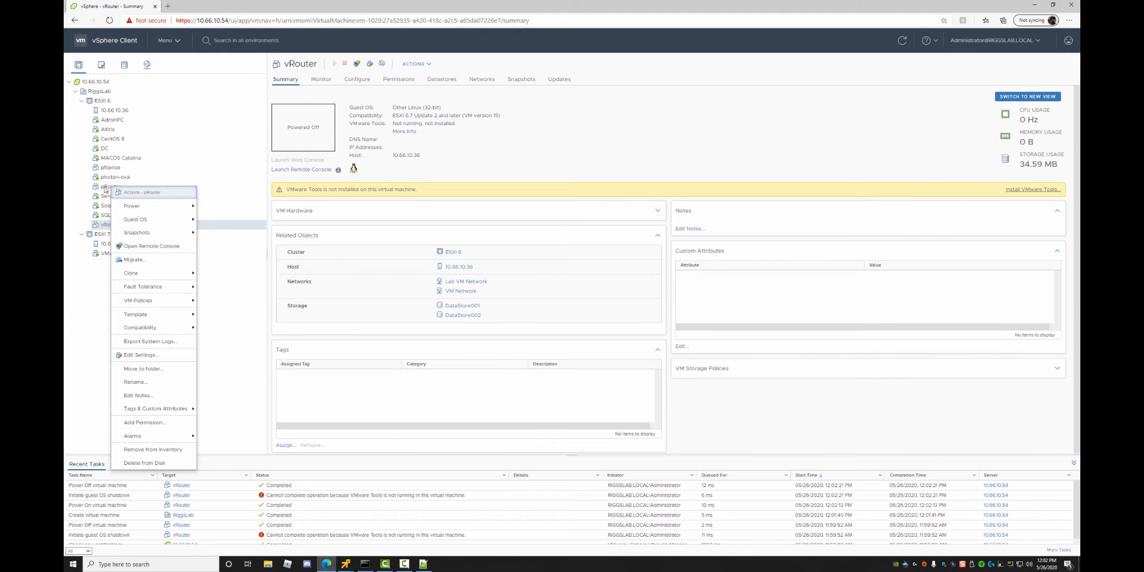
pyautogui.click(110, 188)
pyautogui.rightClick(110, 190)
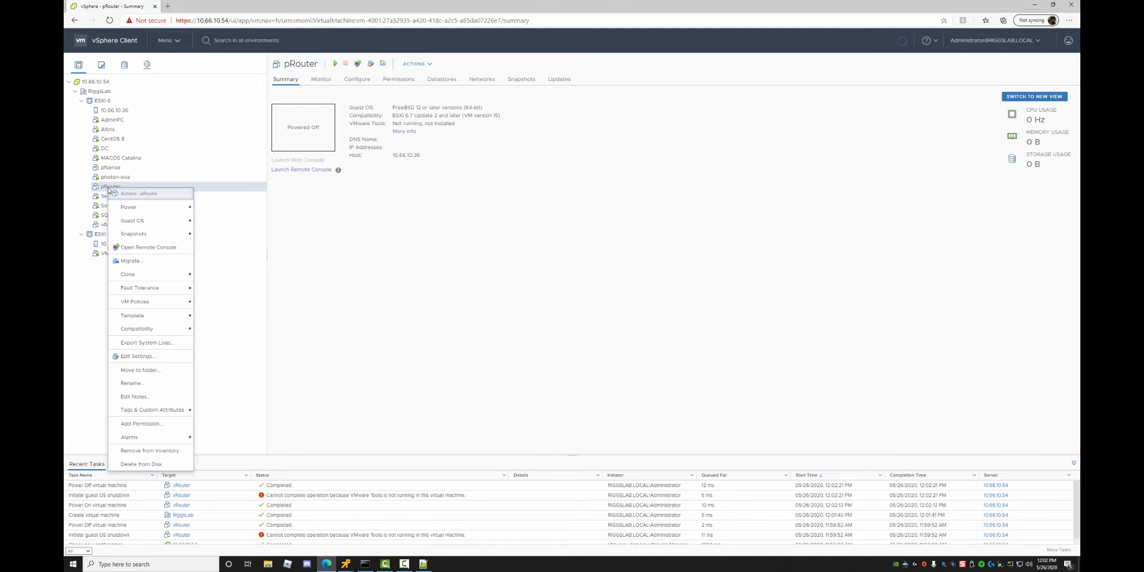
pyautogui.click(146, 247)
pyautogui.click(610, 73)
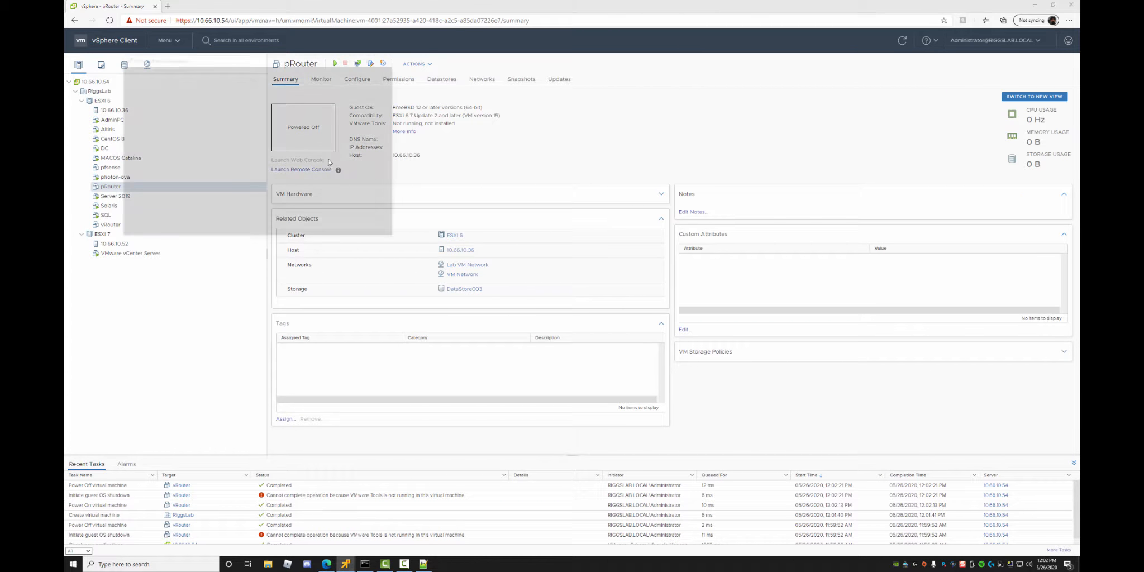
pyautogui.moveTo(236, 61); pyautogui.dragTo(426, 84)
pyautogui.click(344, 92)
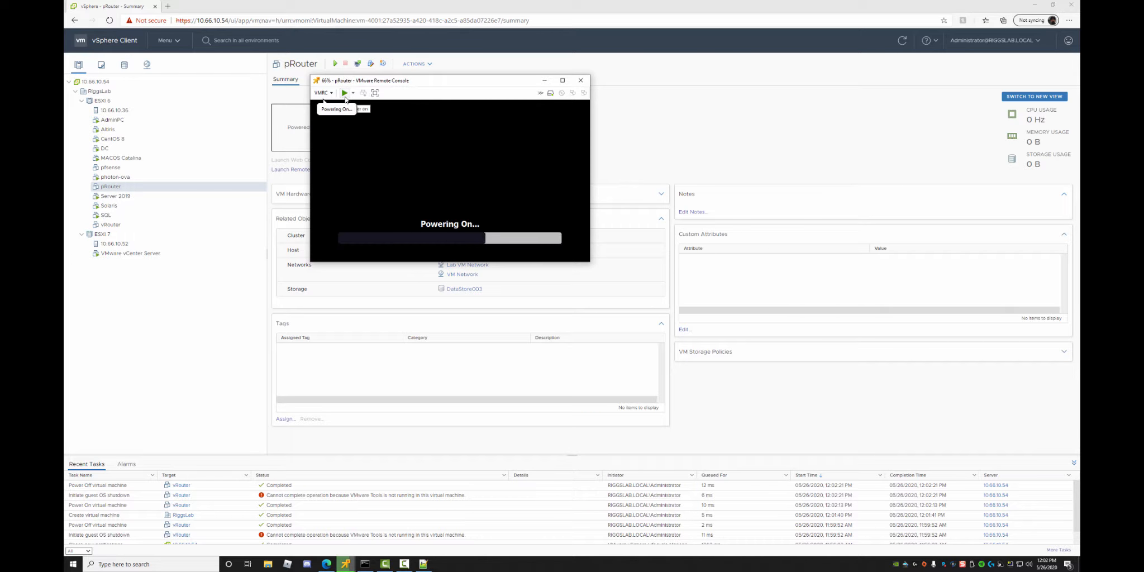
# Connect pfSense-CE-2.4.5-RELEASE-amd64.iso to CD/DVD drive 1 and restart the VM to boot it.
pyautogui.click(323, 93)
pyautogui.moveTo(357, 112)
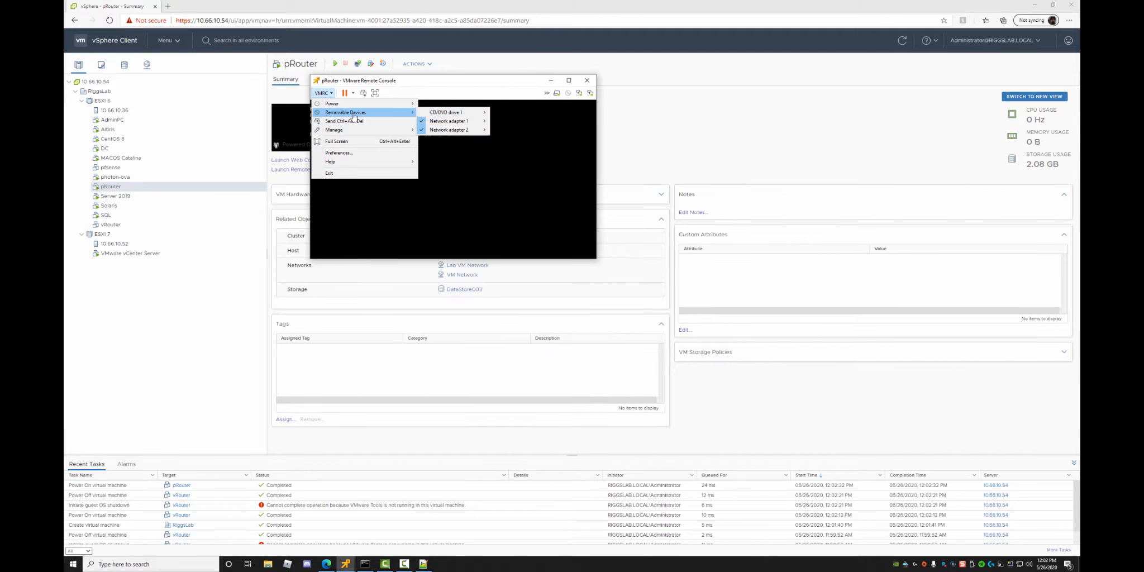
pyautogui.moveTo(447, 112)
pyautogui.click(526, 124)
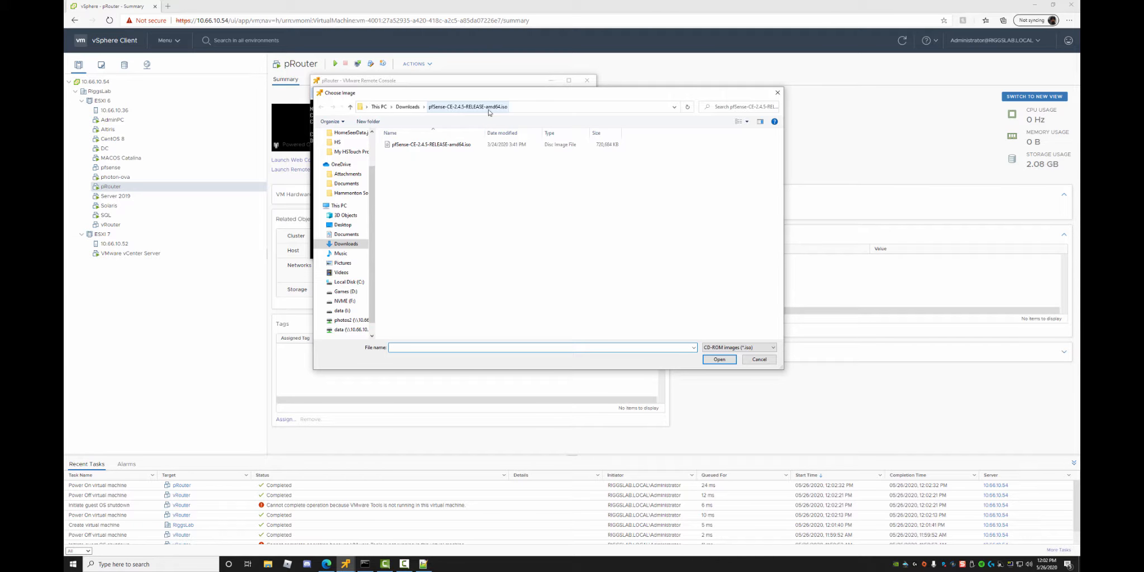
pyautogui.click(426, 146)
pyautogui.click(720, 359)
pyautogui.click(426, 153)
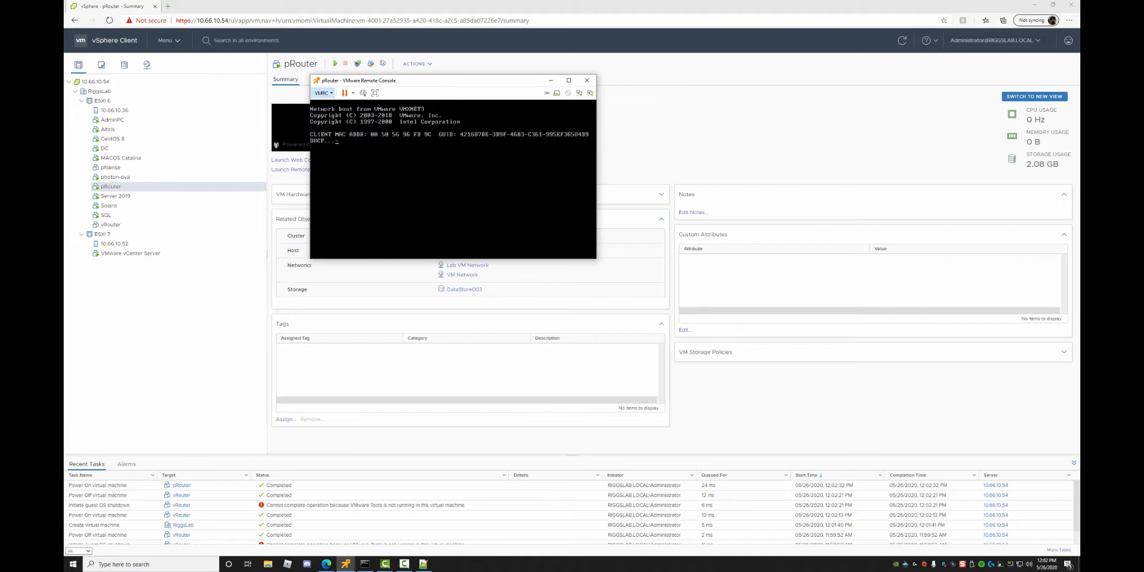
pyautogui.press('ctrl+alt+Insert')
# Look through the console's options menu without changes and return focus to pRouter.
pyautogui.click(329, 94)
pyautogui.moveTo(338, 115)
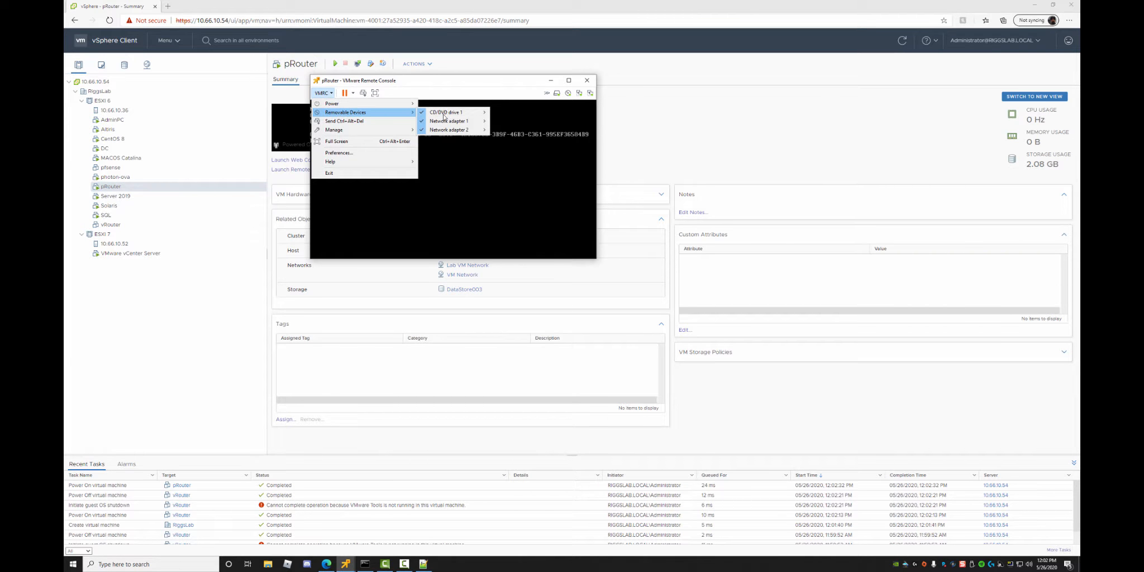
pyautogui.moveTo(445, 114)
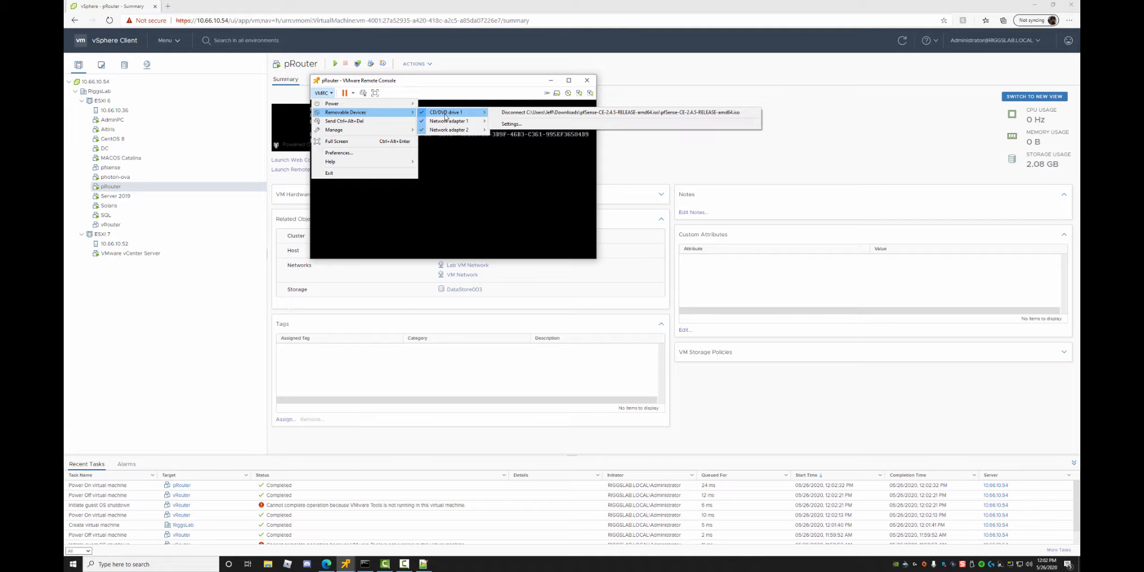
pyautogui.click(456, 83)
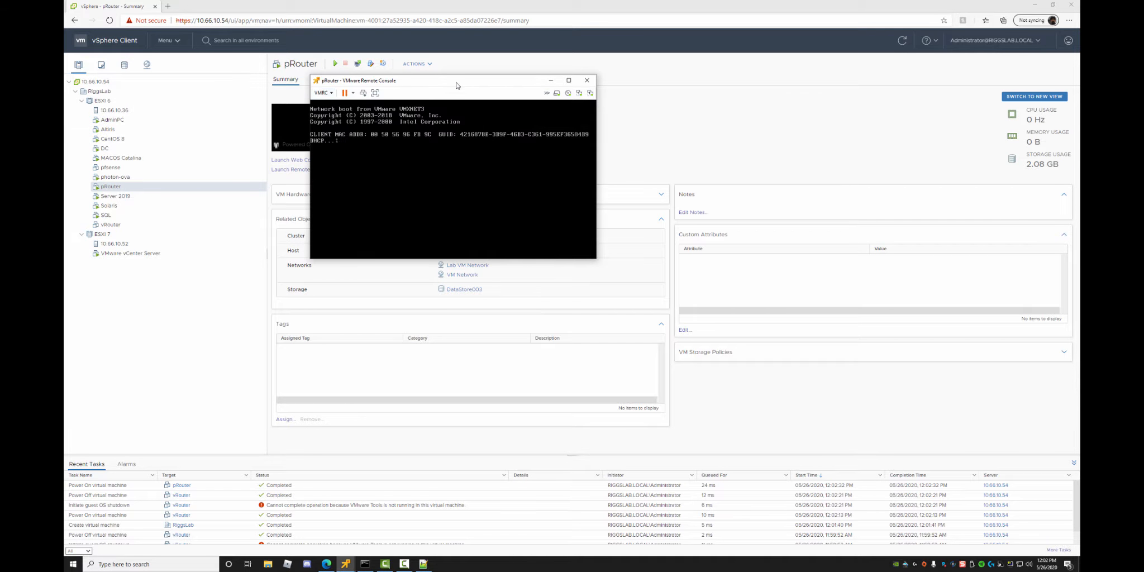
pyautogui.click(389, 131)
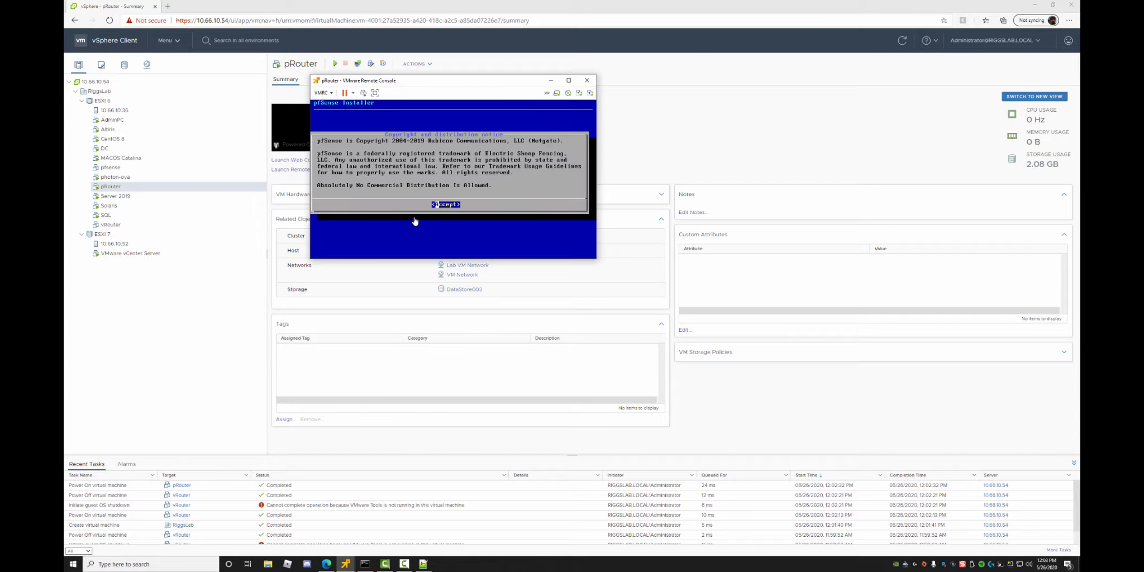
# Install pfSense with the default keymap and Auto (UFS) partitioning, skipping manual configuration.
pyautogui.press('Return')
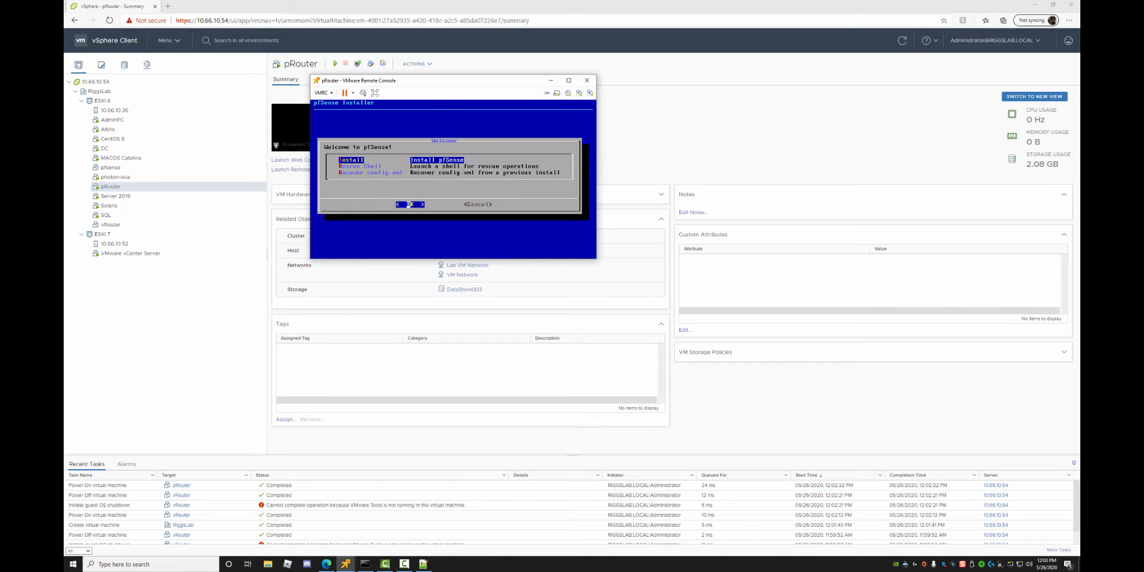
pyautogui.press('Return')
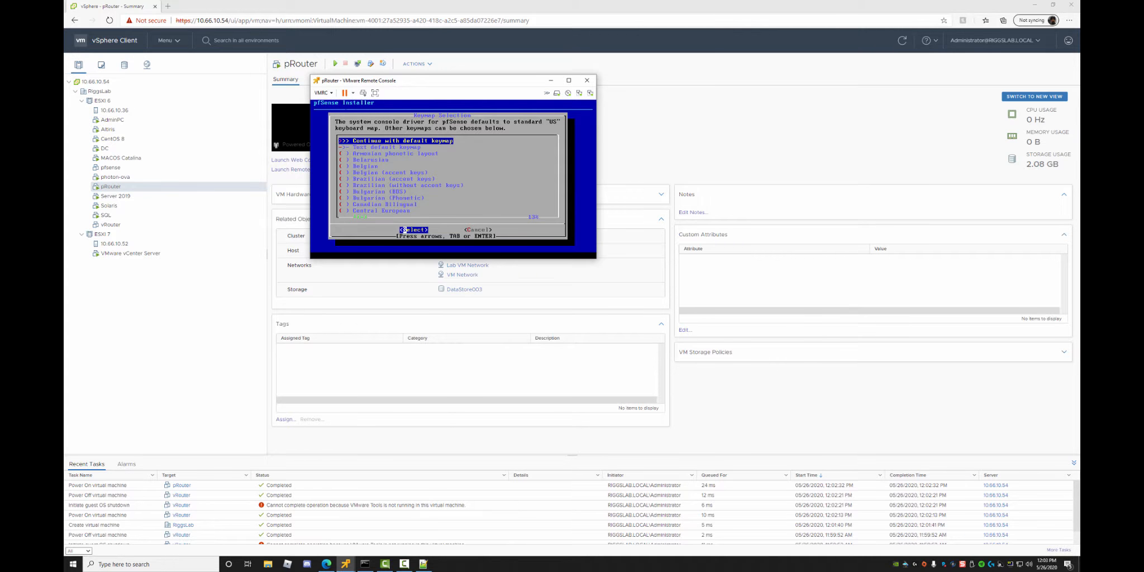
pyautogui.press('Return')
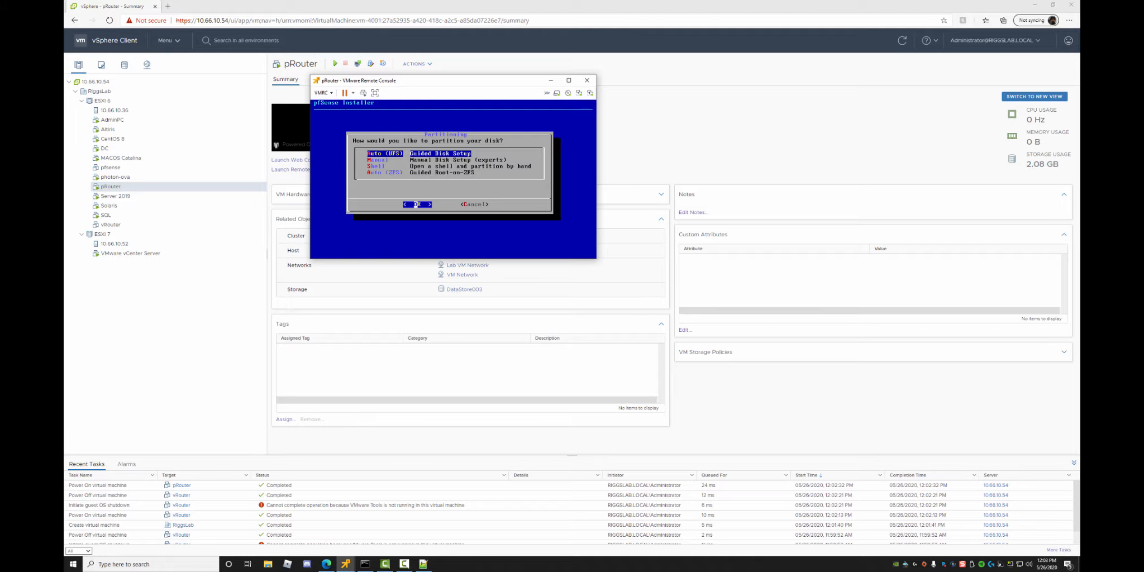
pyautogui.press('Return')
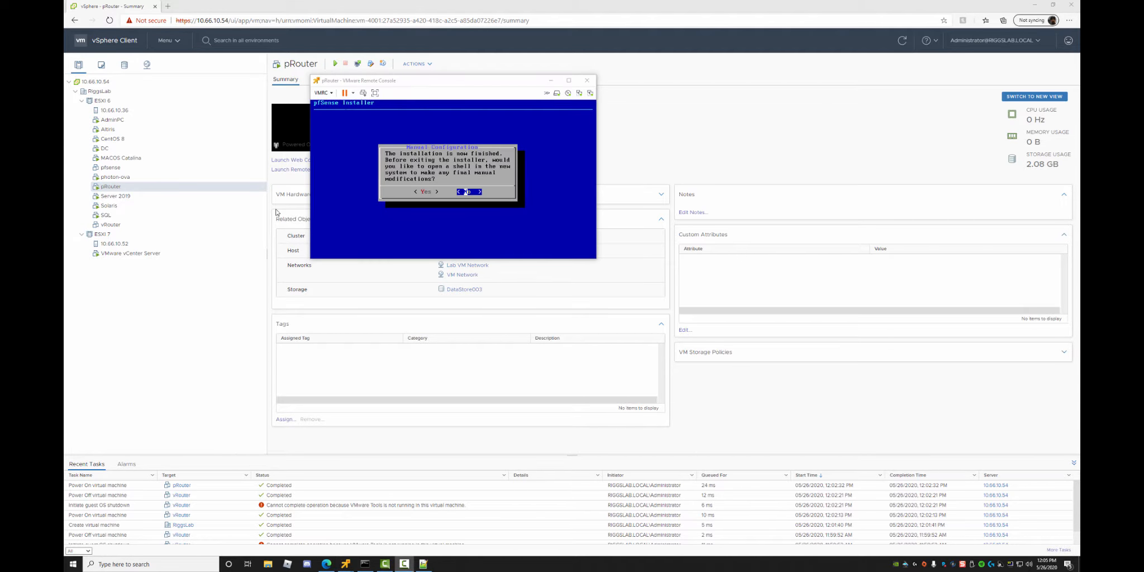
pyautogui.click(449, 168)
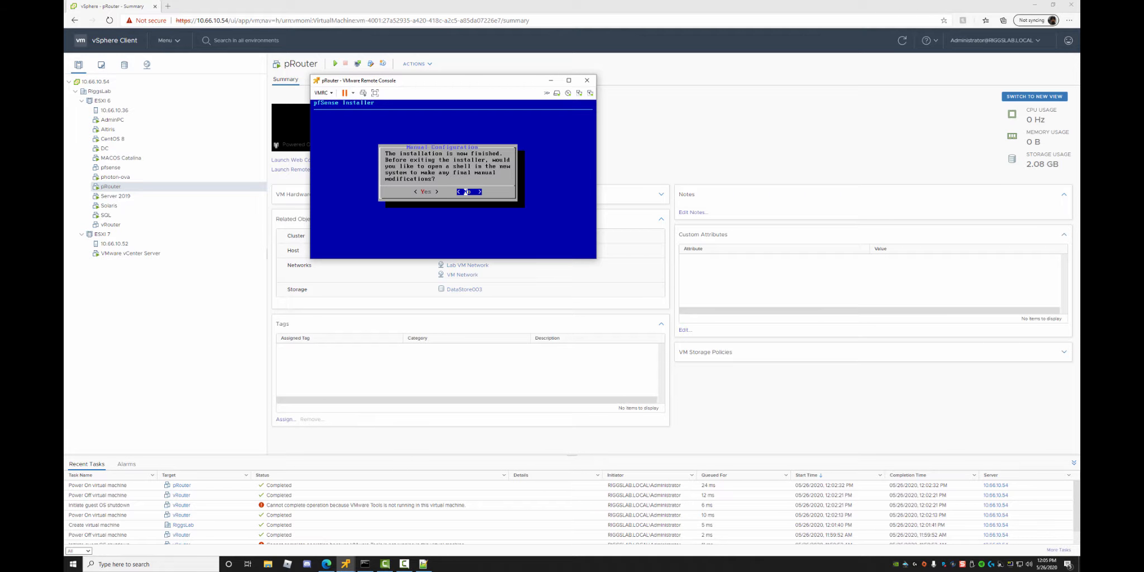
pyautogui.press('Return')
pyautogui.press('Return')
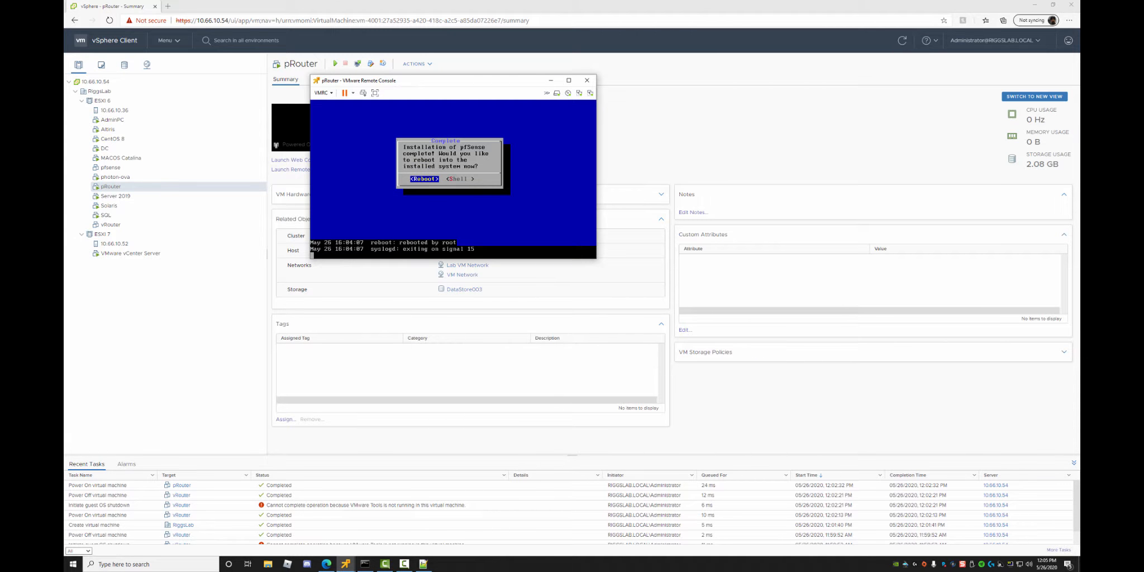
# Disconnect the pfSense installer ISO from the VM's CD/DVD drive 1 through the VMRC menu.
pyautogui.click(322, 92)
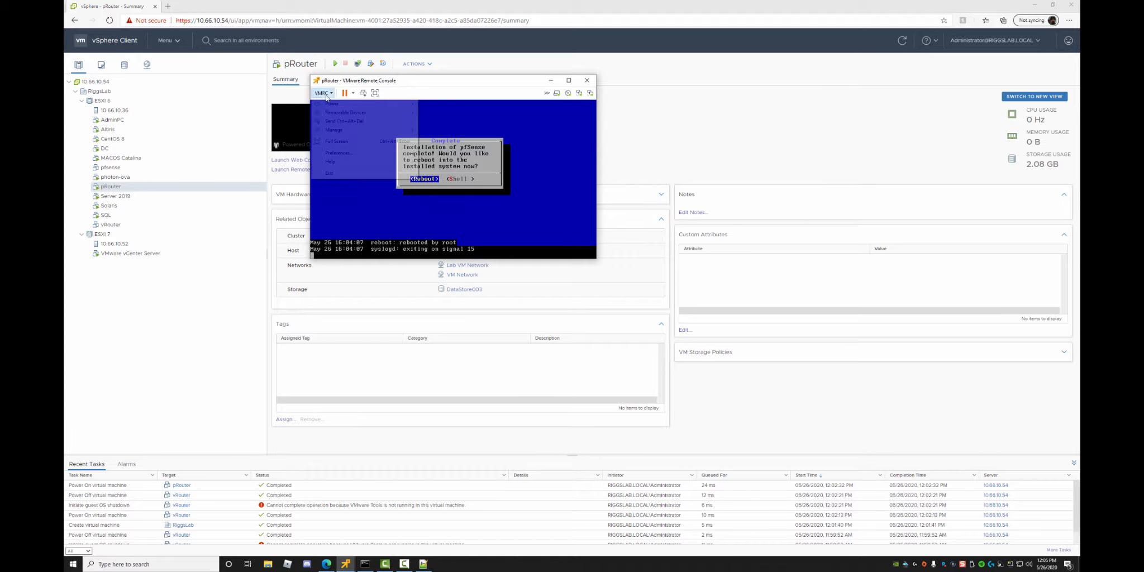
pyautogui.moveTo(345, 113)
pyautogui.moveTo(449, 111)
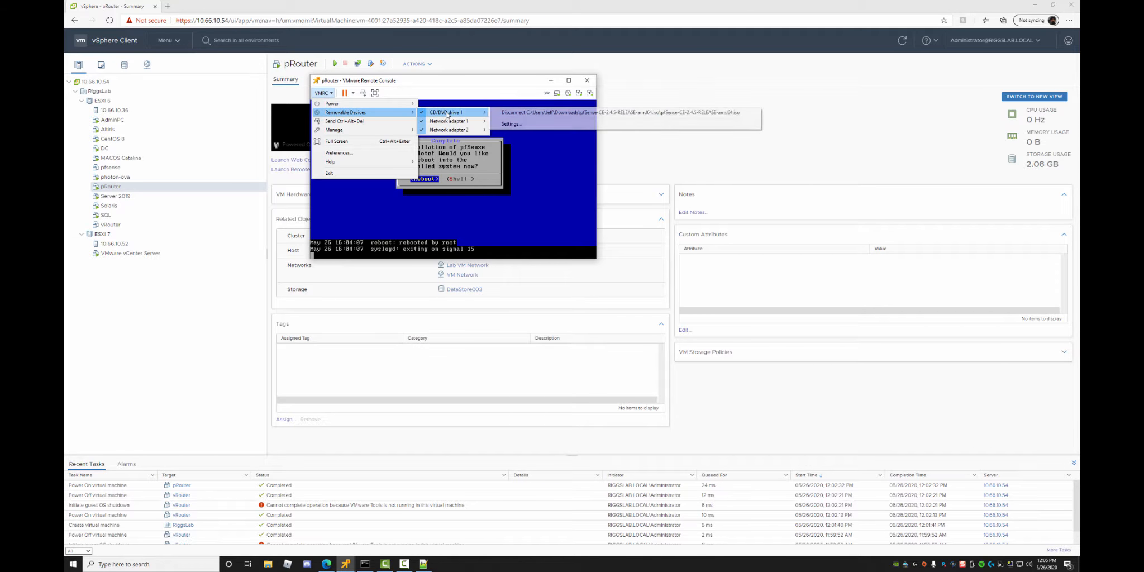
pyautogui.click(516, 113)
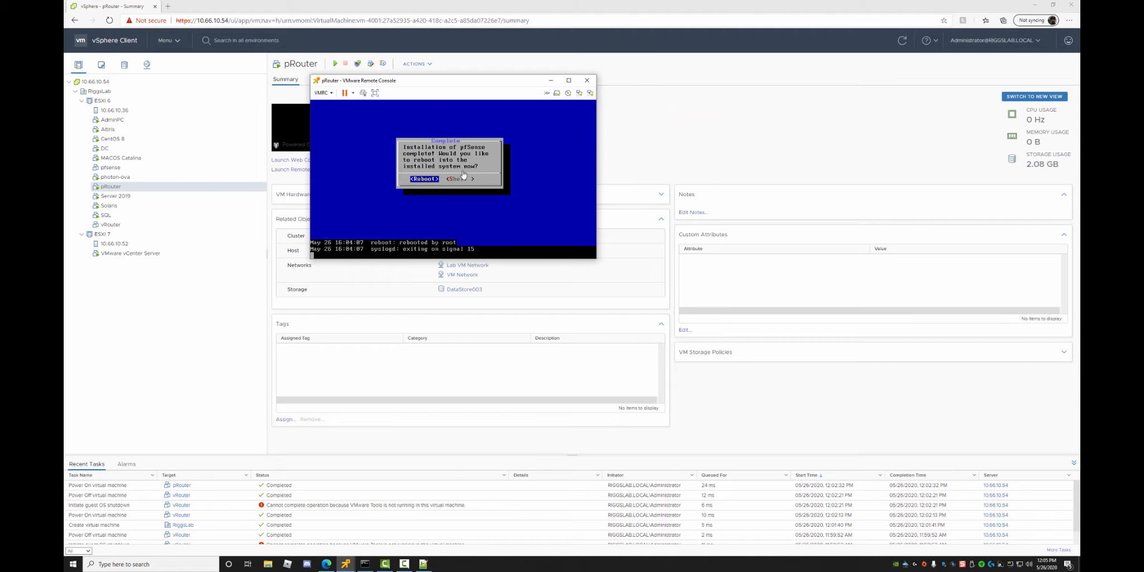
pyautogui.click(323, 93)
pyautogui.moveTo(329, 116)
pyautogui.moveTo(449, 113)
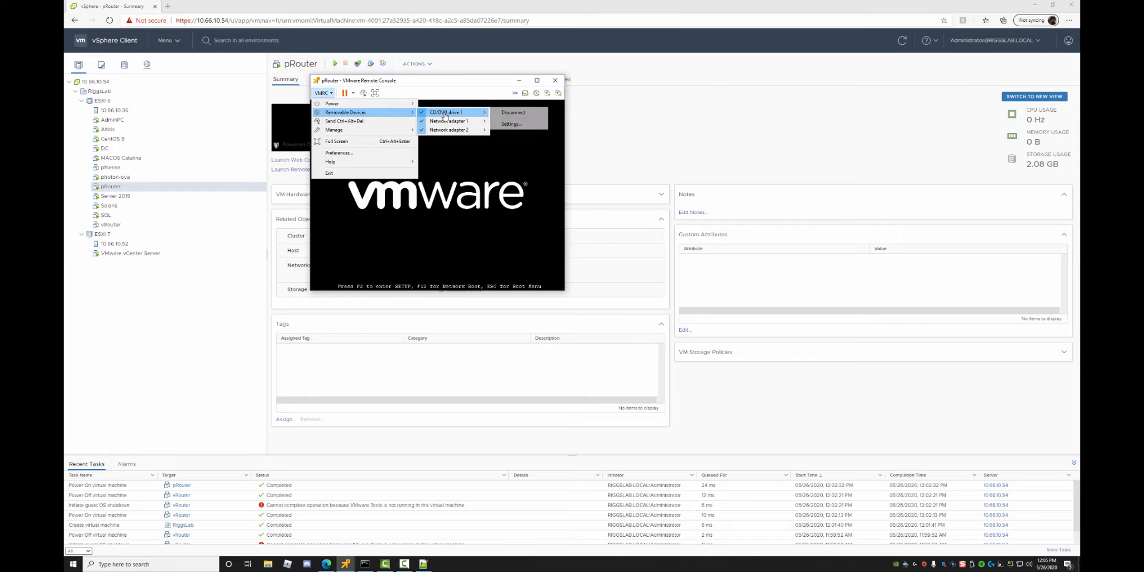
pyautogui.click(513, 114)
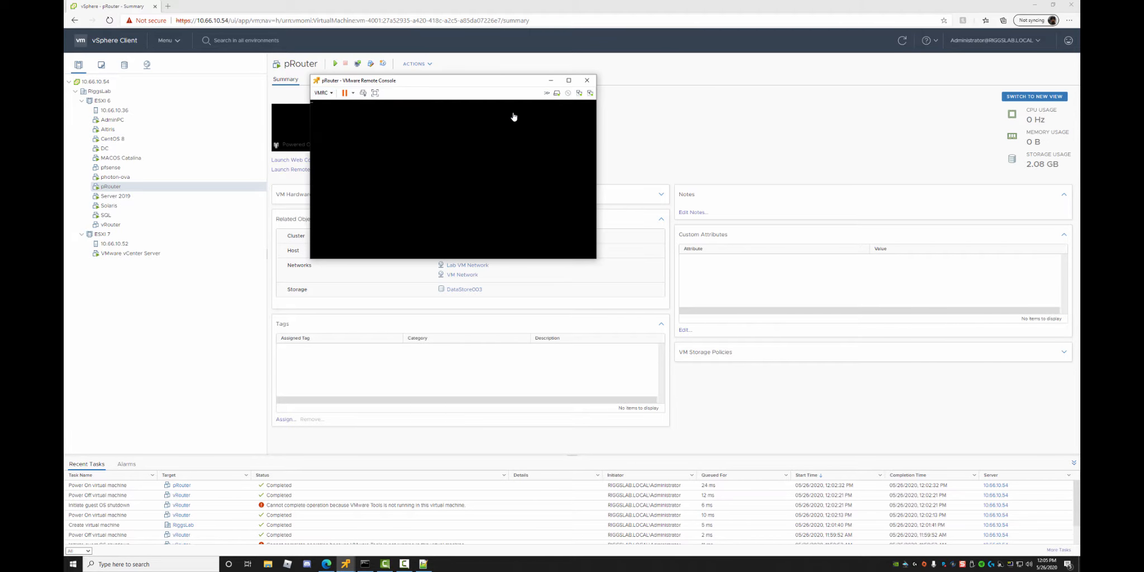
# Confirm the CD/DVD drive is disconnected, then answer n to decline VLAN setup after reboot.
pyautogui.click(323, 93)
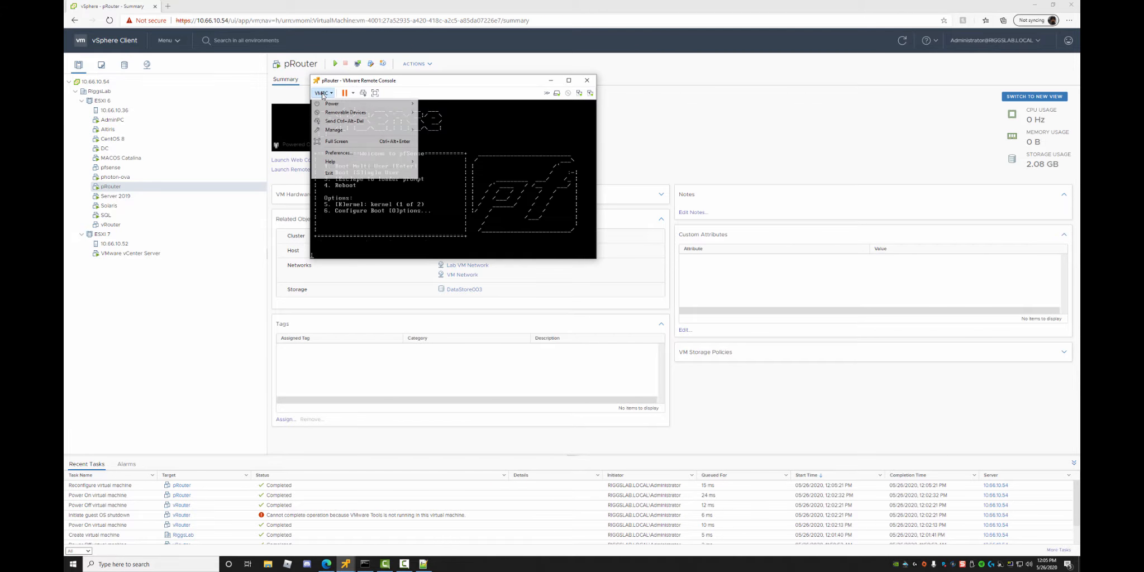
pyautogui.moveTo(335, 116)
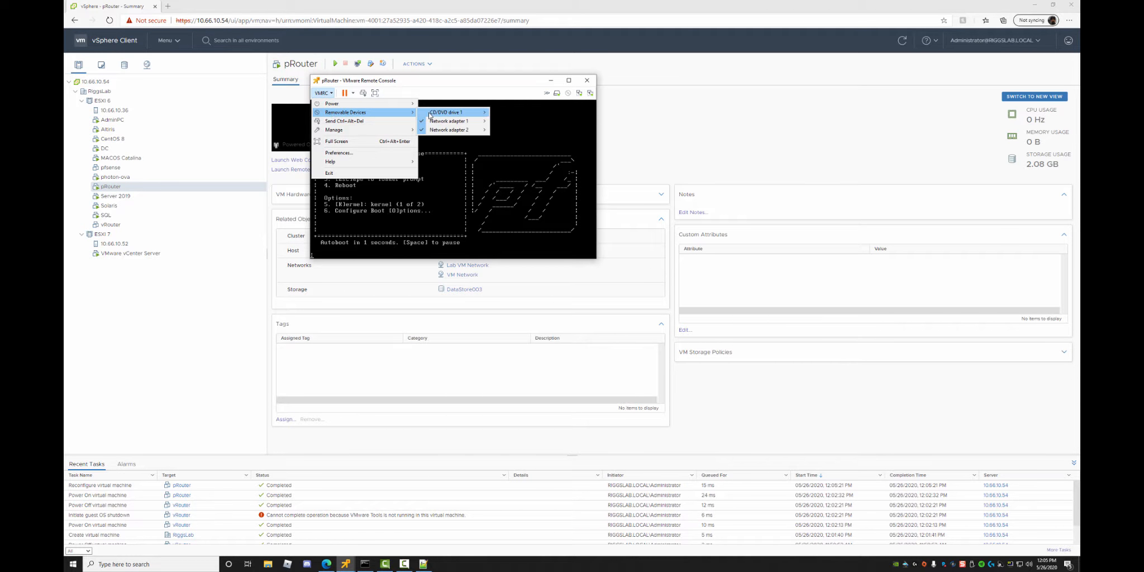
pyautogui.click(437, 162)
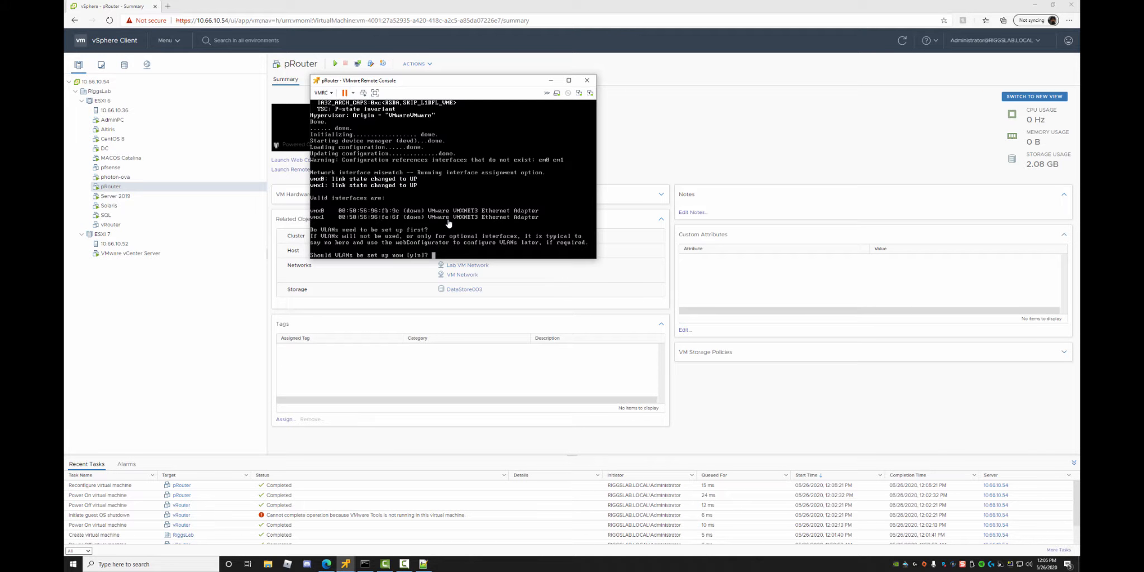
pyautogui.write('n')
pyautogui.press('Return')
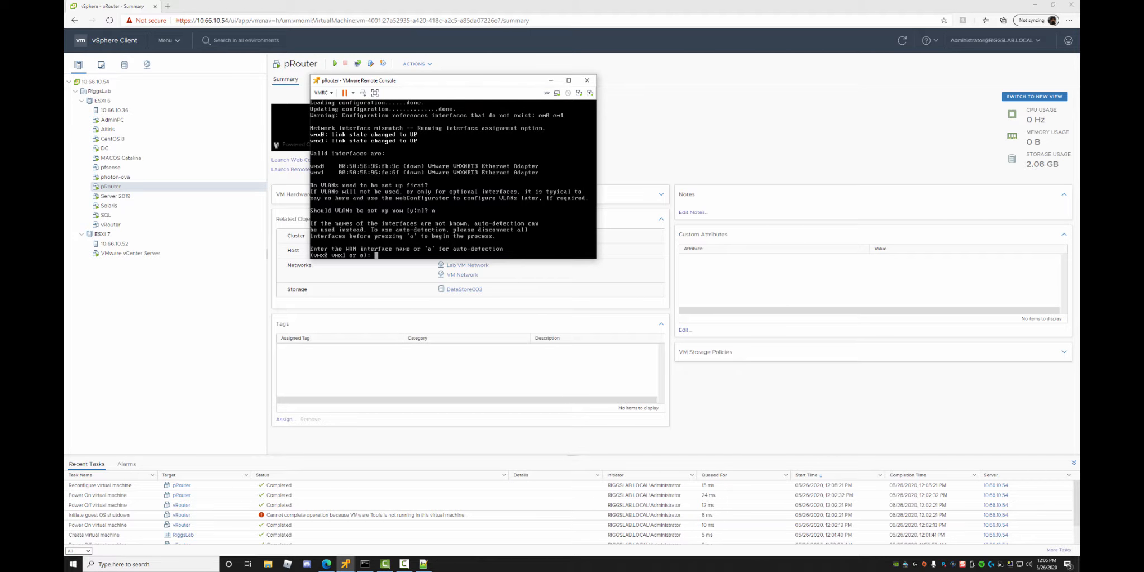
# Assign vmx0 as the WAN interface and vmx1 as LAN, then confirm with y.
pyautogui.write('vmx0')
pyautogui.press('Return')
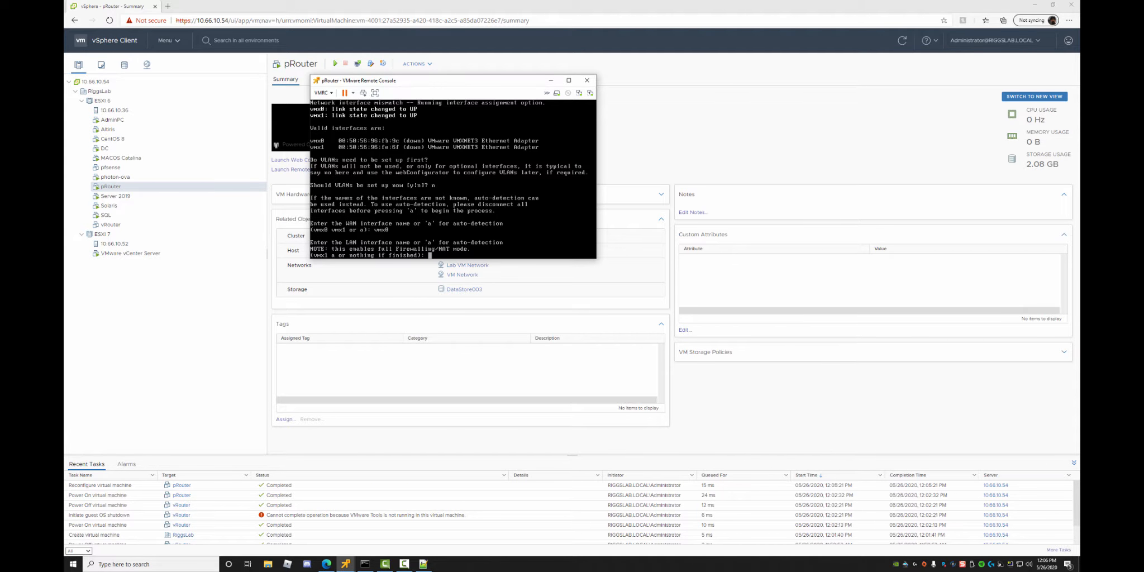
pyautogui.write('vmx1')
pyautogui.press('Return')
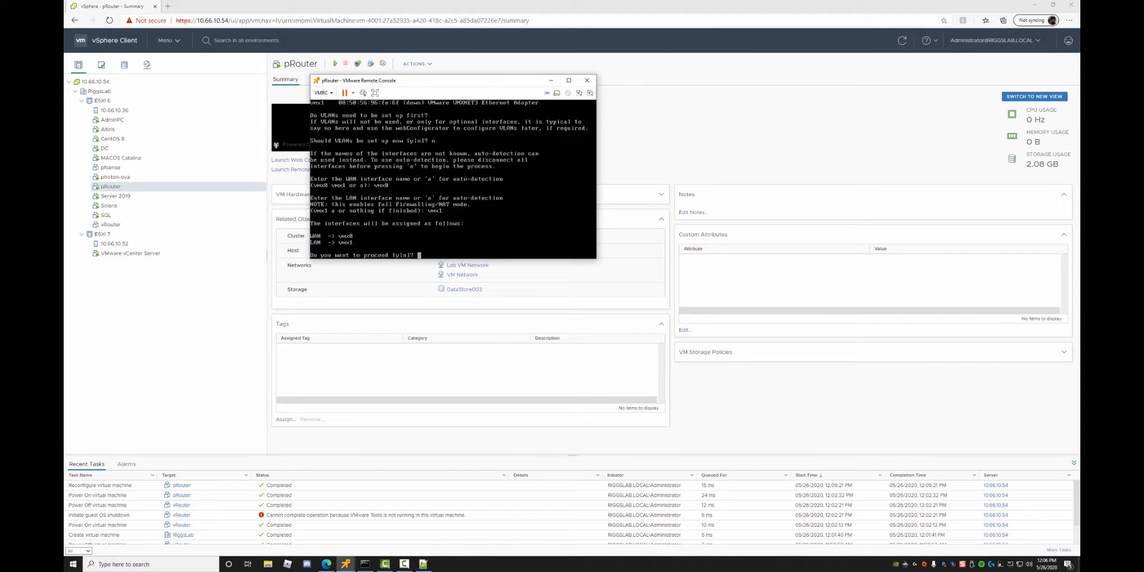
pyautogui.write('y')
pyautogui.press('Return')
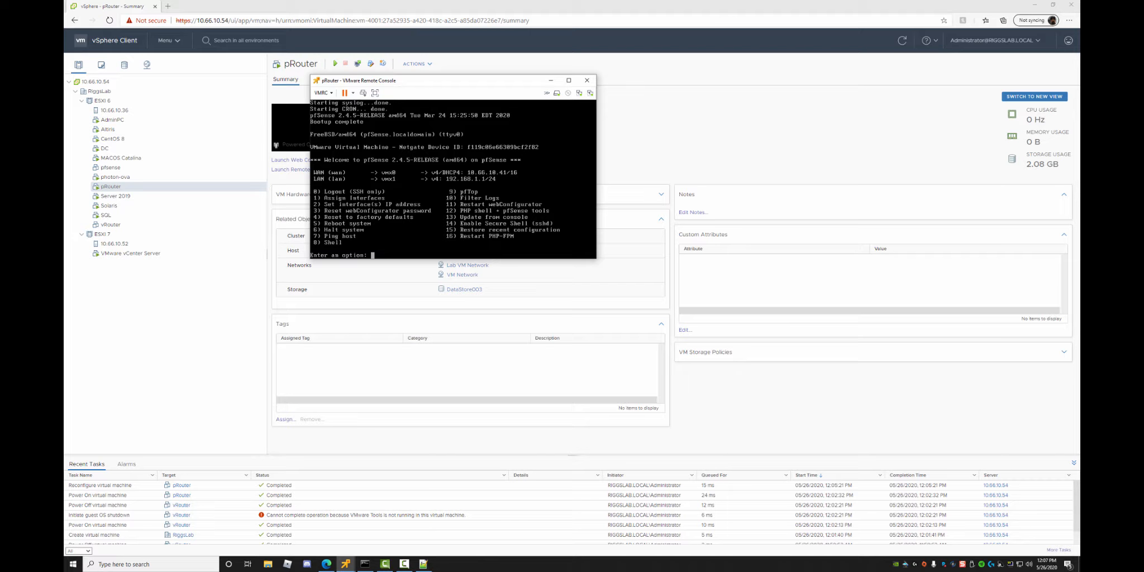
# Give the LAN interface (option 2, interface 2) the static address 10.60.10.100/16.
pyautogui.write('2')
pyautogui.press('Return')
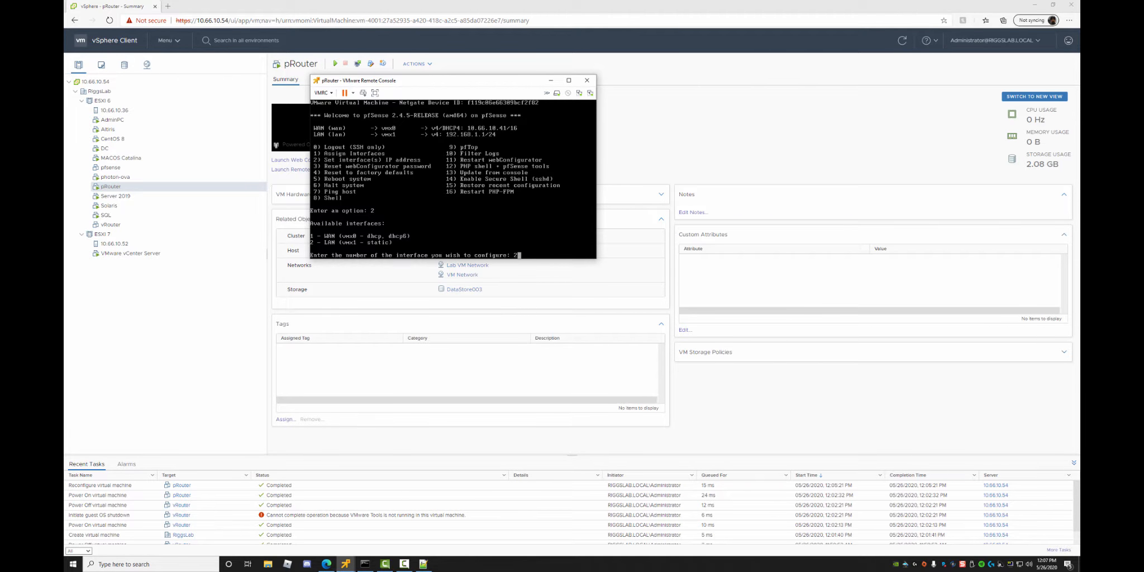
pyautogui.write('2')
pyautogui.press('Return')
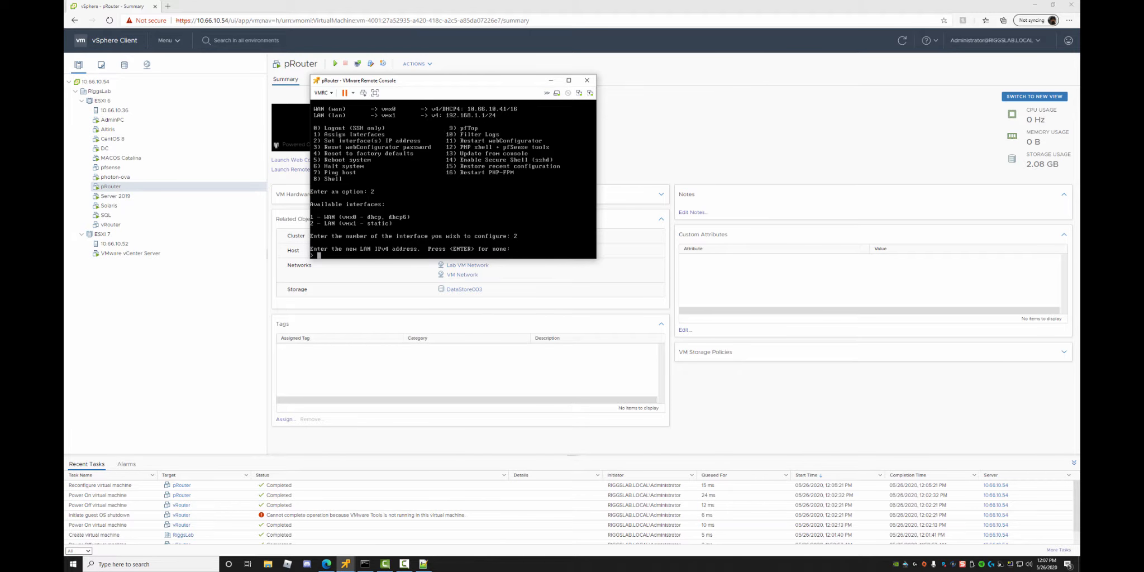
pyautogui.press('End')
pyautogui.press('BackSpace')
pyautogui.write('10')
pyautogui.press('BackSpace')
pyautogui.press('BackSpace')
pyautogui.press('BackSpace')
pyautogui.press('BackSpace')
pyautogui.press('BackSpace')
pyautogui.write('10.60.10.100')
pyautogui.press('Return')
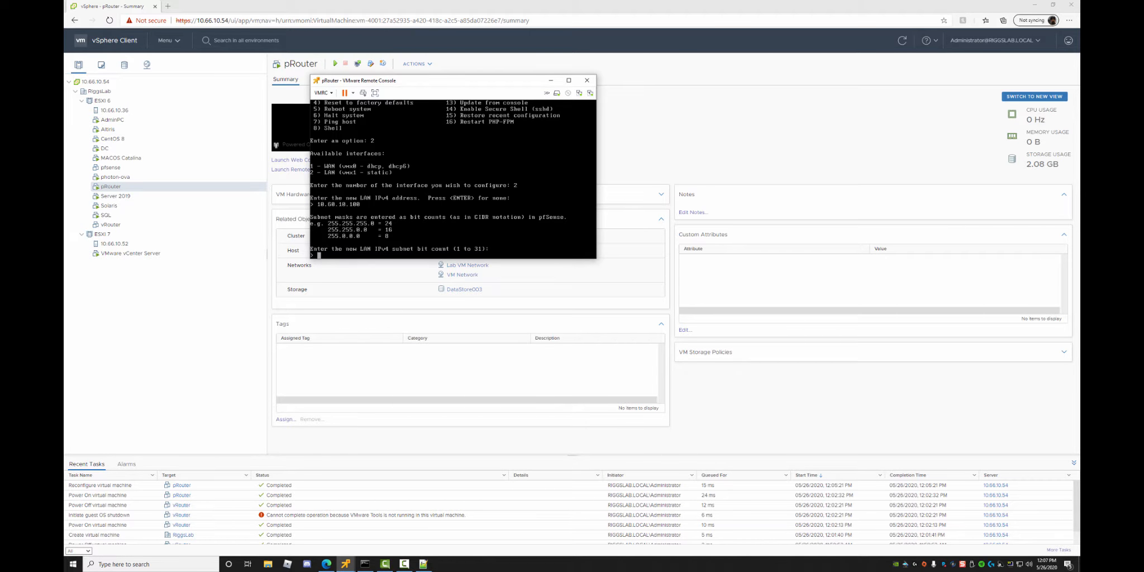
pyautogui.write('16')
pyautogui.press('Return')
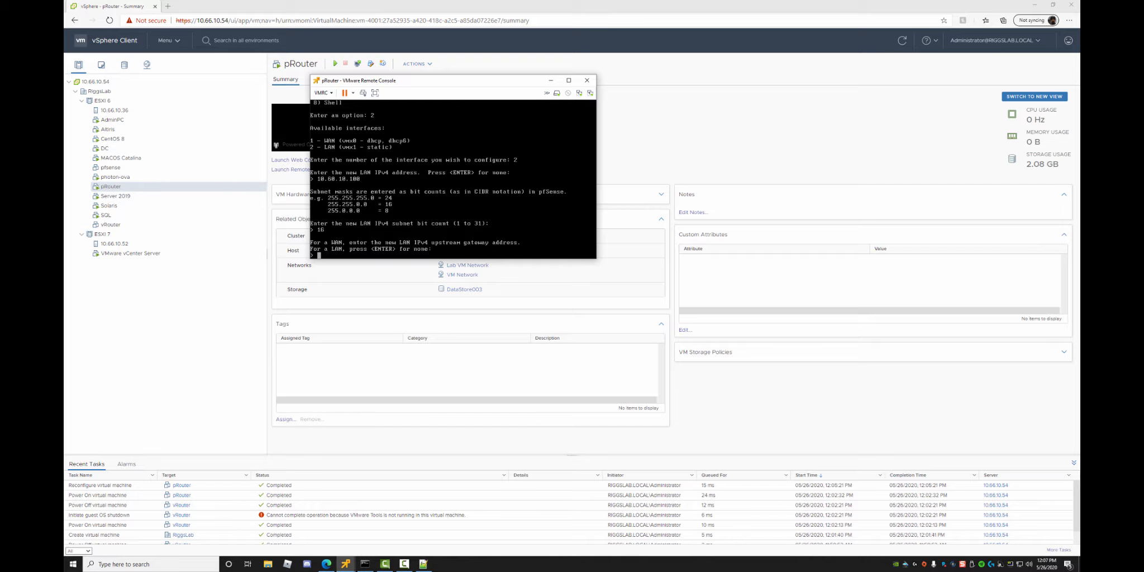
# Work through the gateway prompts, decline the LAN DHCP server, and keep the webConfigurator on HTTPS.
pyautogui.write('10.66.10.1')
pyautogui.press('Return')
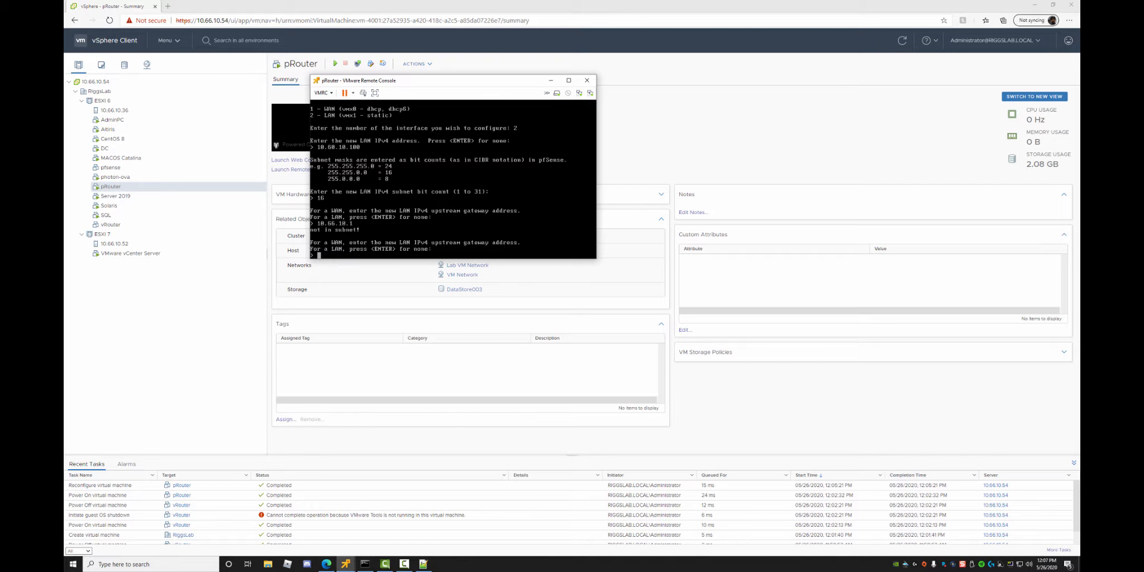
pyautogui.press('Return')
pyautogui.press('Return')
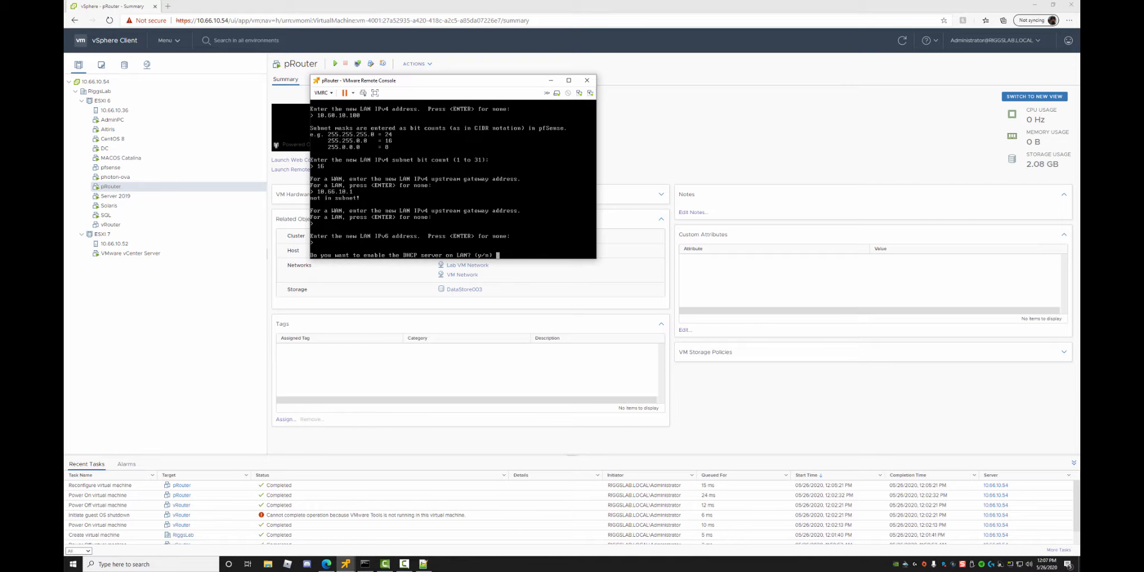
pyautogui.write('n')
pyautogui.press('Return')
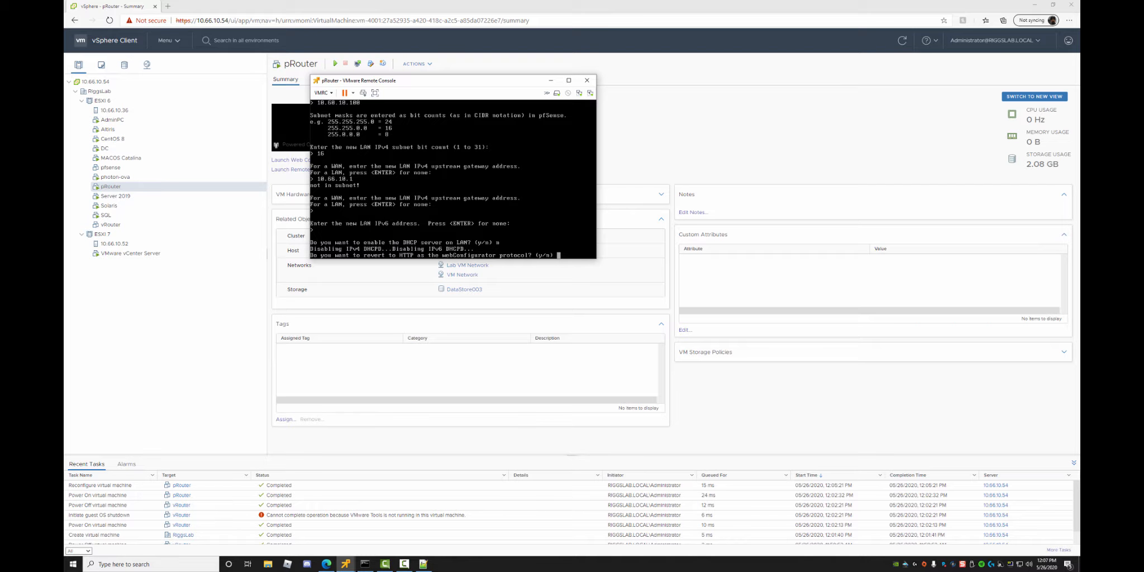
pyautogui.write('n')
pyautogui.press('Return')
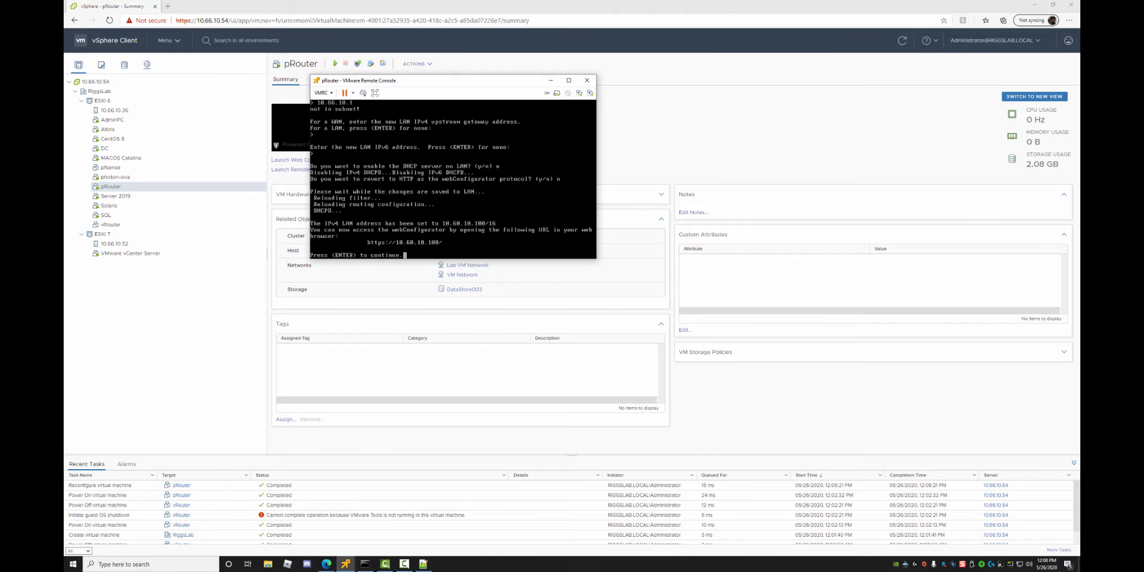
pyautogui.press('Return')
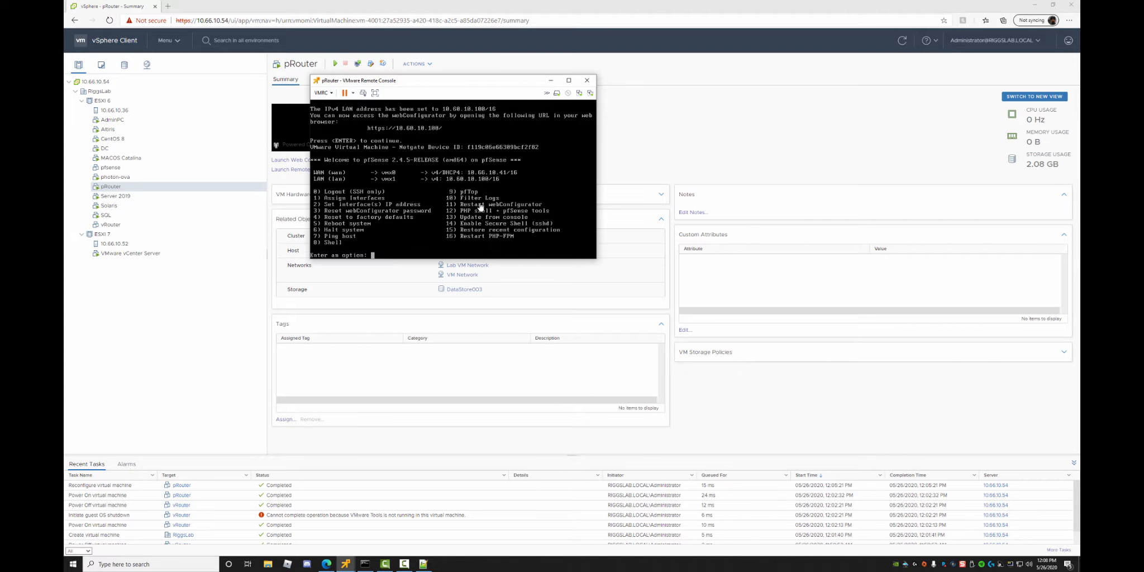
pyautogui.click(345, 565)
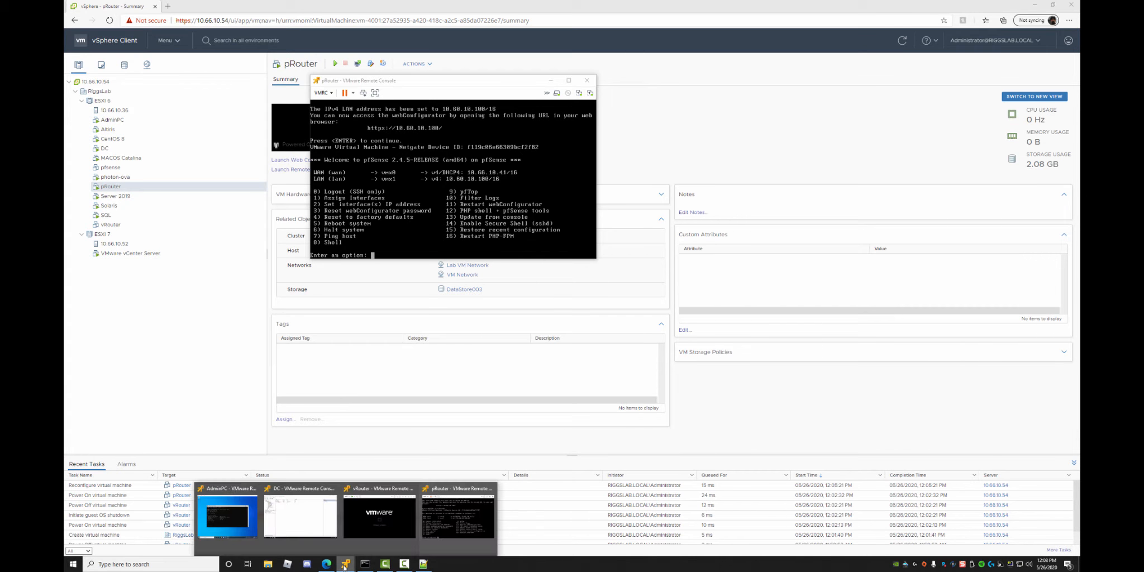
# On AdminPC, browse in Edge to 10.60.10.100 and proceed past the certificate warning.
pyautogui.click(218, 524)
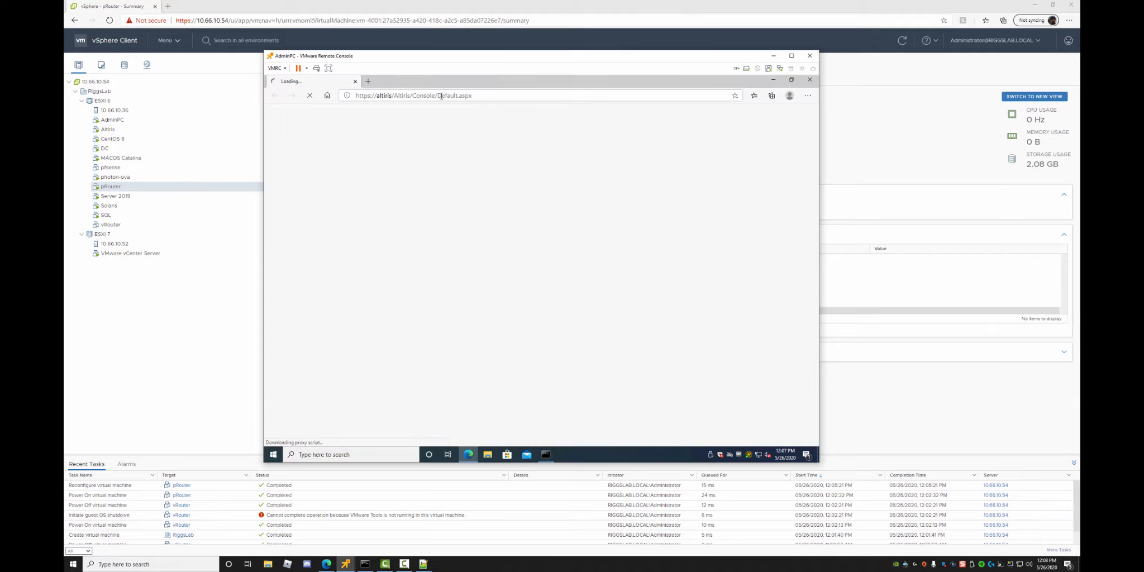
pyautogui.click(441, 95)
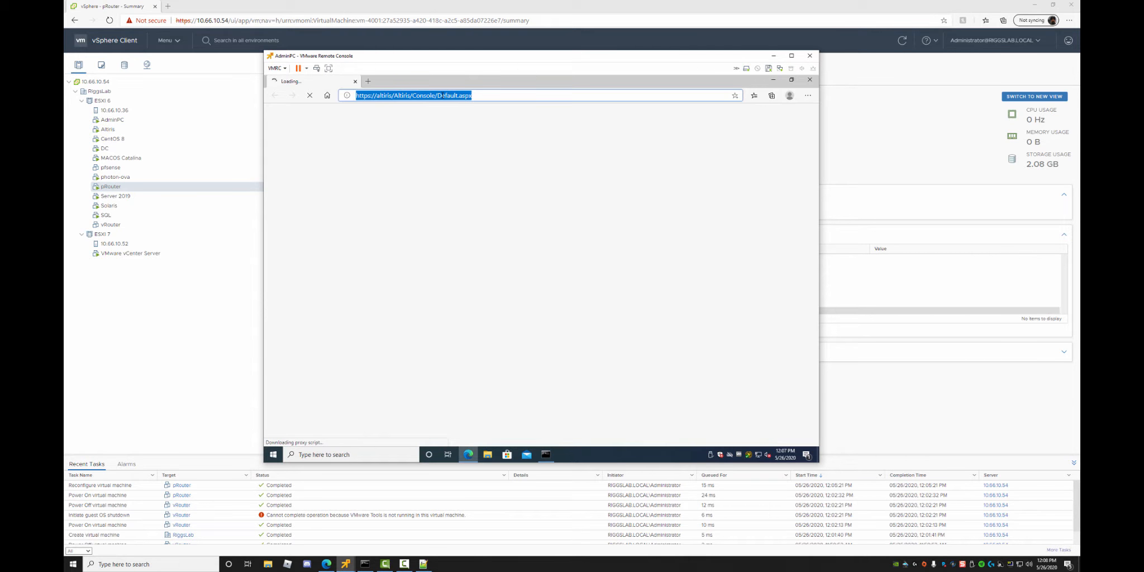
pyautogui.write('10.60.10')
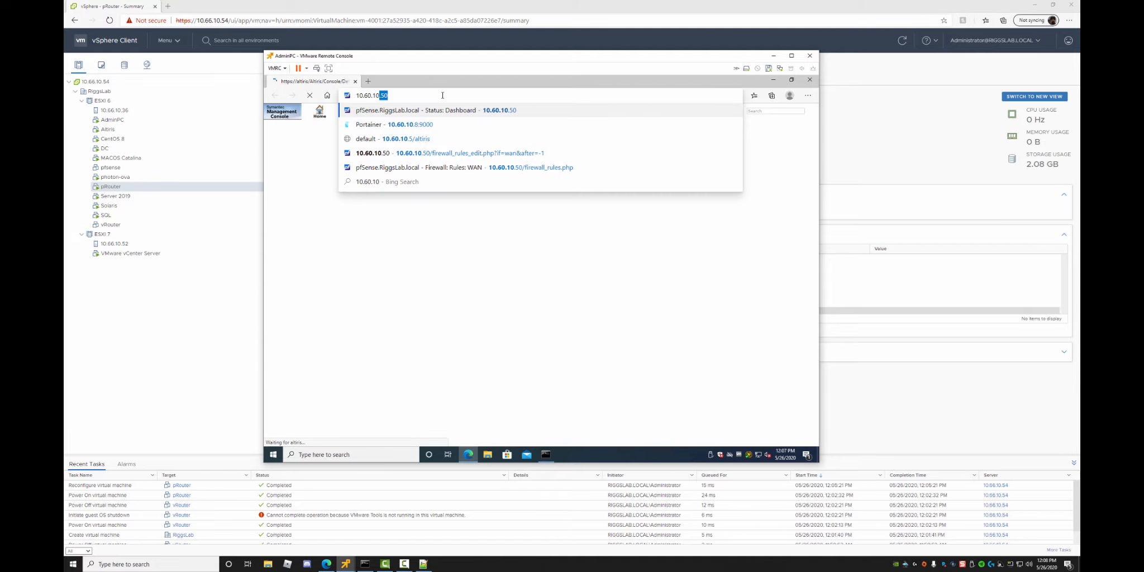
pyautogui.write('.100')
pyautogui.press('Escape')
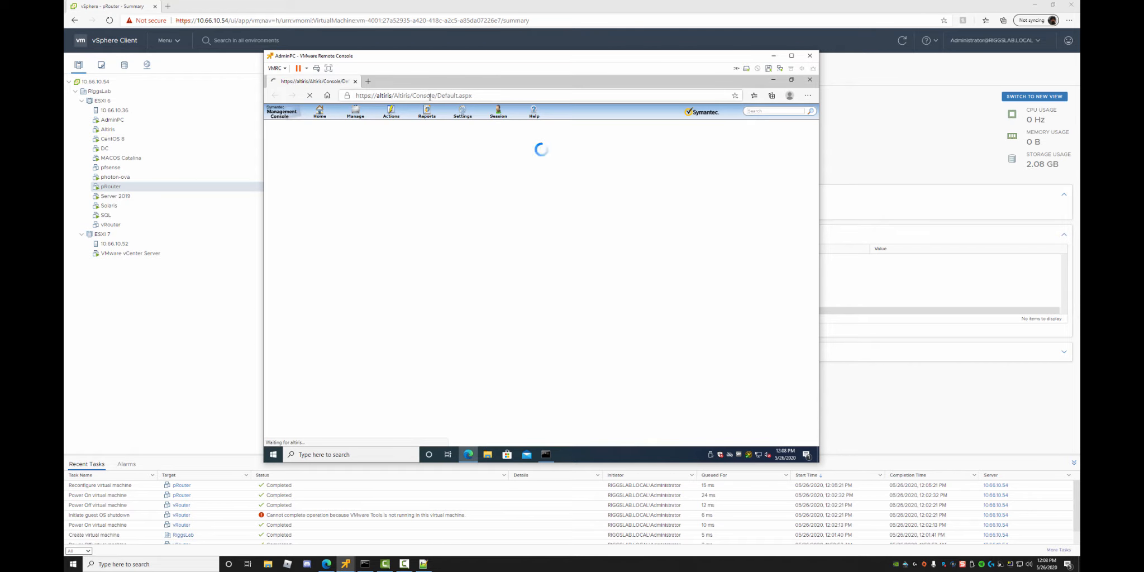
pyautogui.click(386, 95)
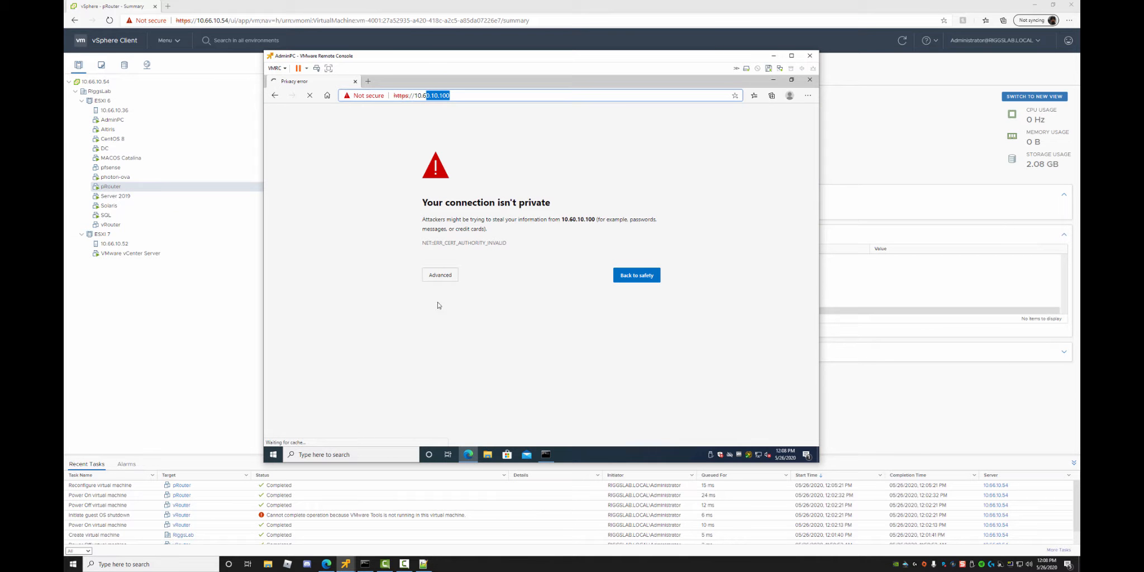
pyautogui.click(441, 276)
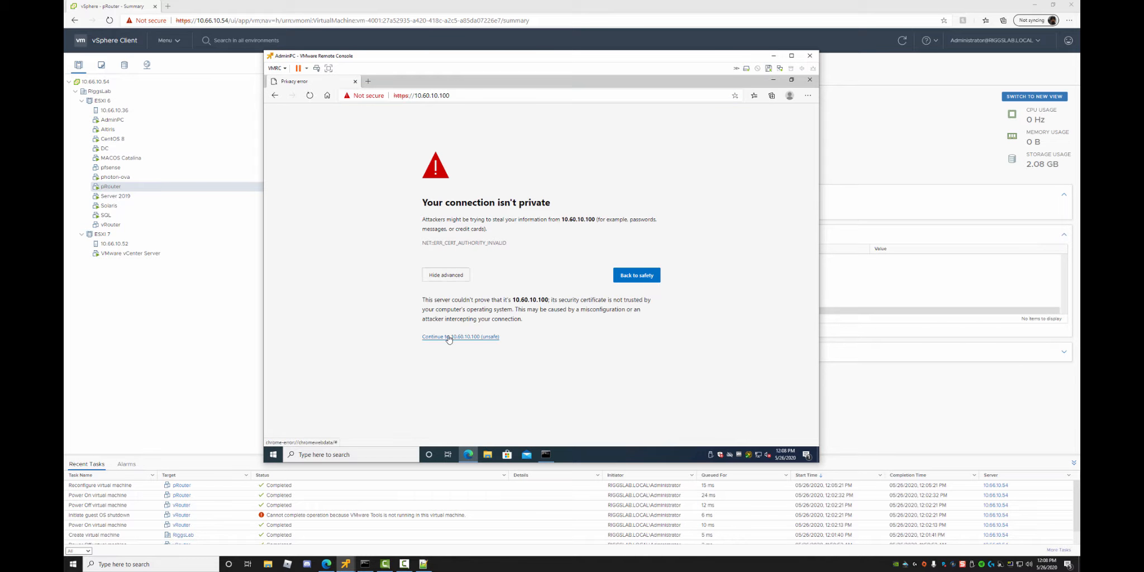
pyautogui.click(442, 338)
# Sign in to the pfSense webConfigurator as admin with the account password.
pyautogui.click(515, 235)
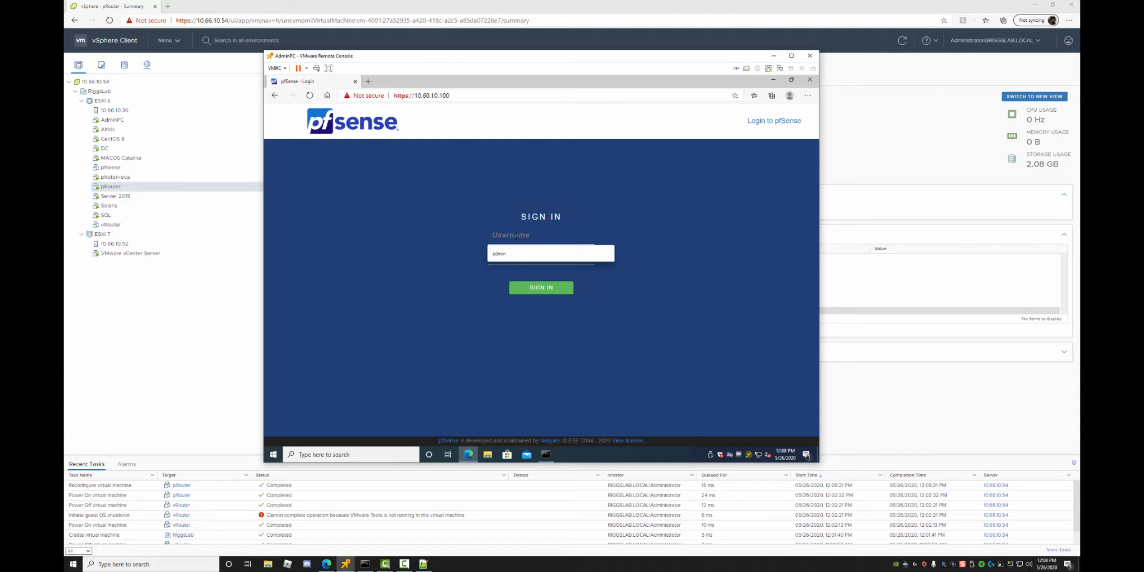
pyautogui.write('admin')
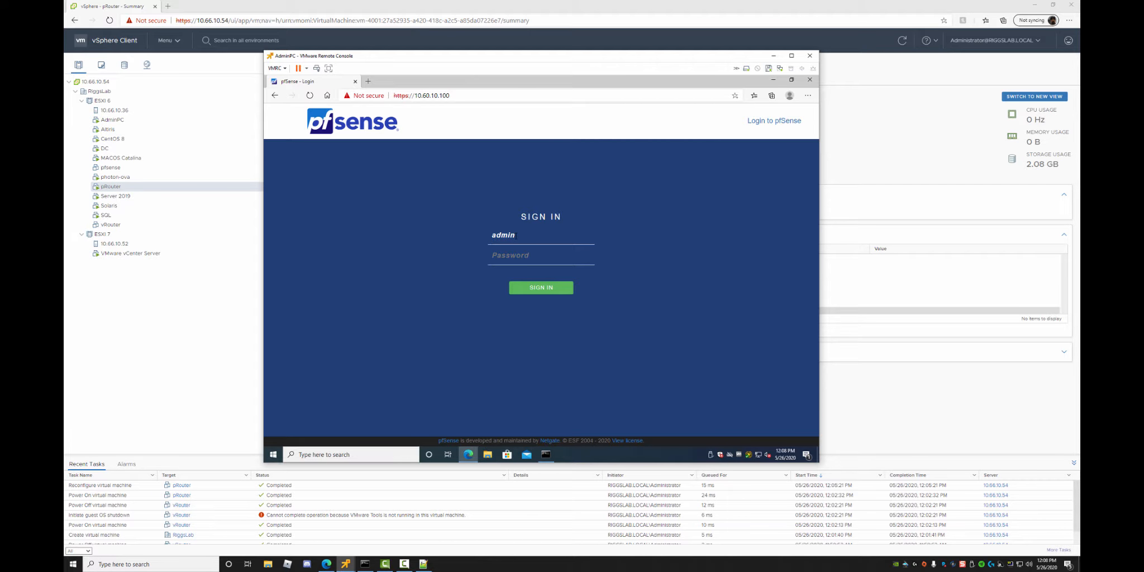
pyautogui.press('Tab')
pyautogui.write('*********')
pyautogui.press('Return')
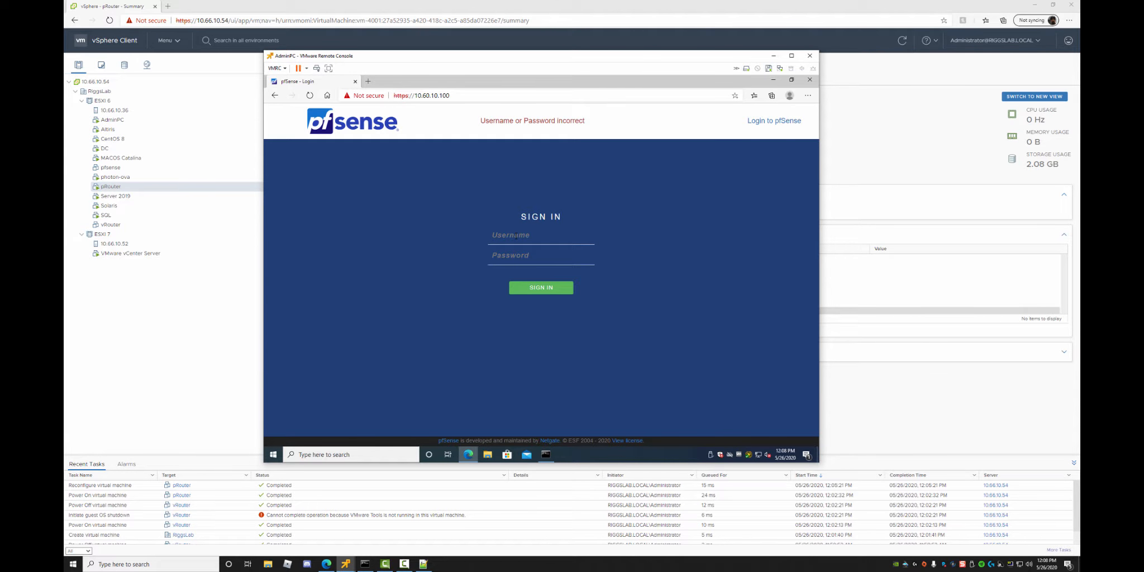
pyautogui.write('admin••••••')
pyautogui.press('BackSpace')
pyautogui.press('BackSpace')
pyautogui.press('BackSpace')
pyautogui.press('BackSpace')
pyautogui.press('BackSpace')
pyautogui.write('••••nse')
pyautogui.press('Return')
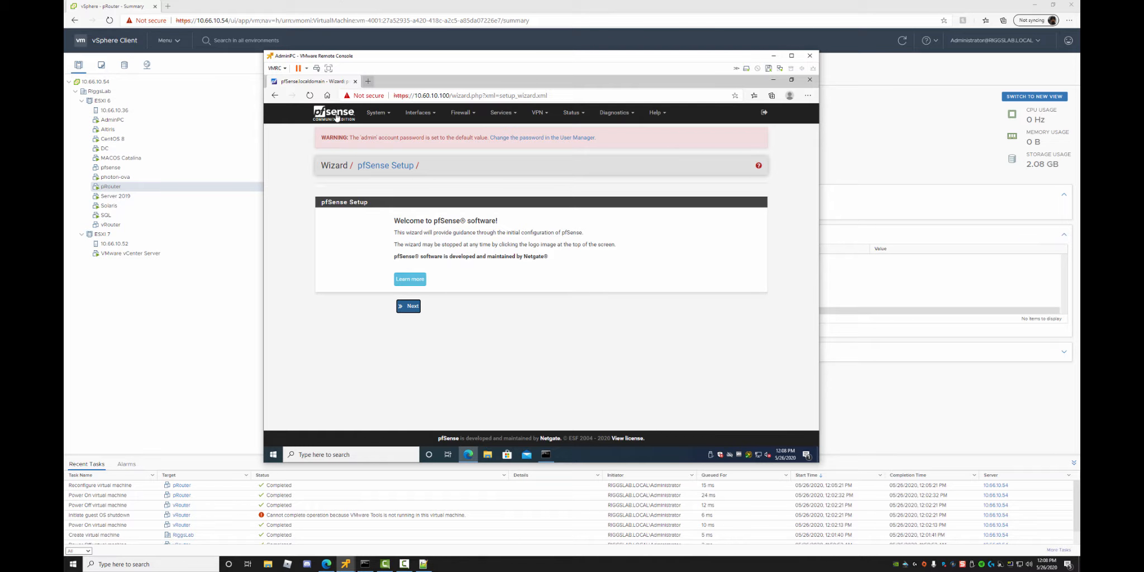
# Advance past the wizard's intro pages and set the domain to RiggsLab.local.
pyautogui.click(414, 306)
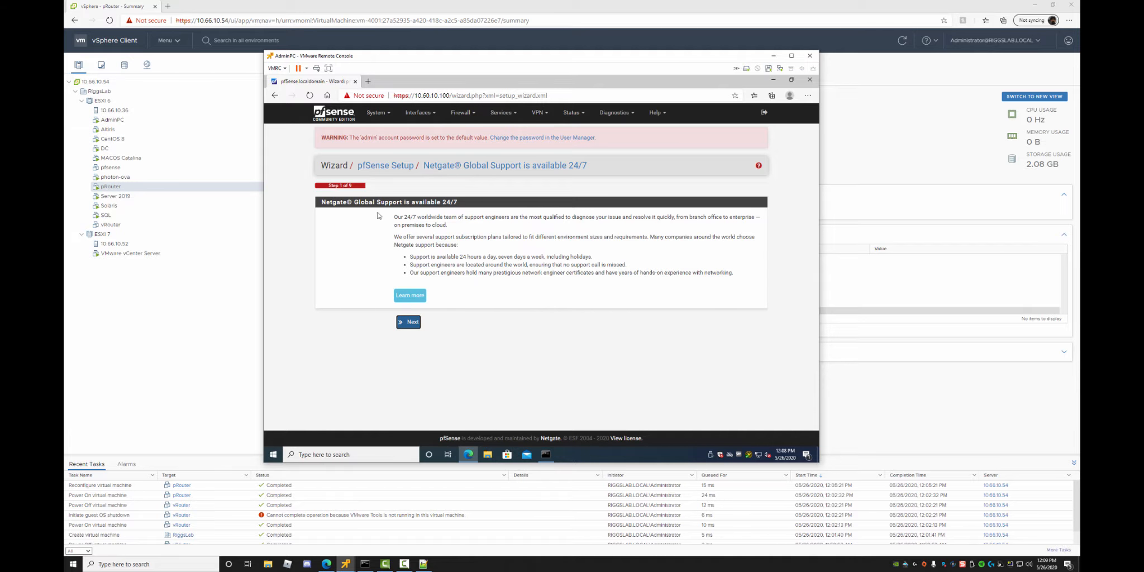
pyautogui.click(413, 323)
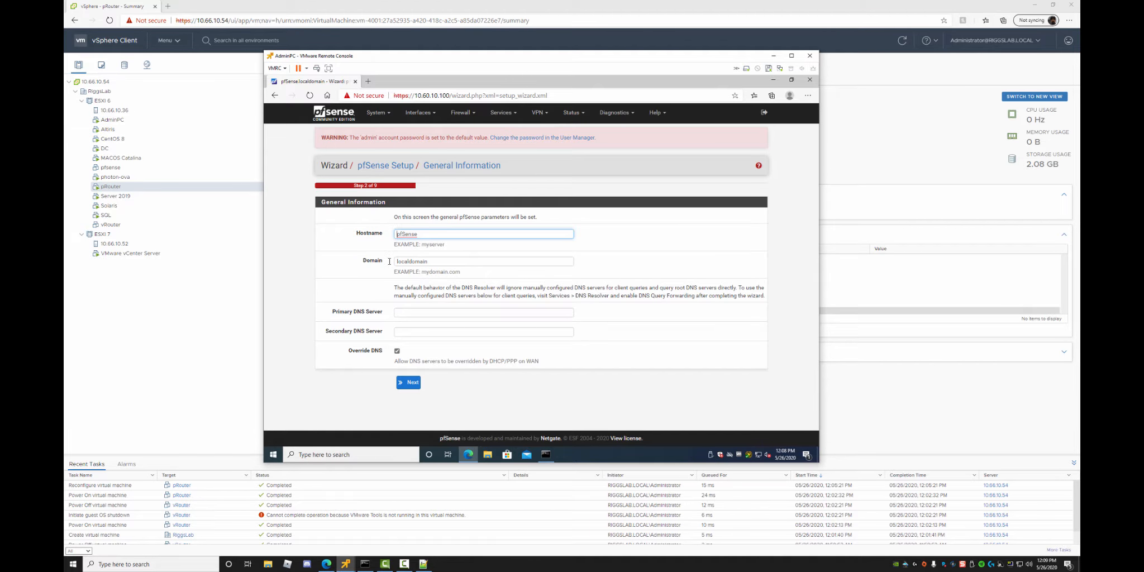
pyautogui.click(420, 260)
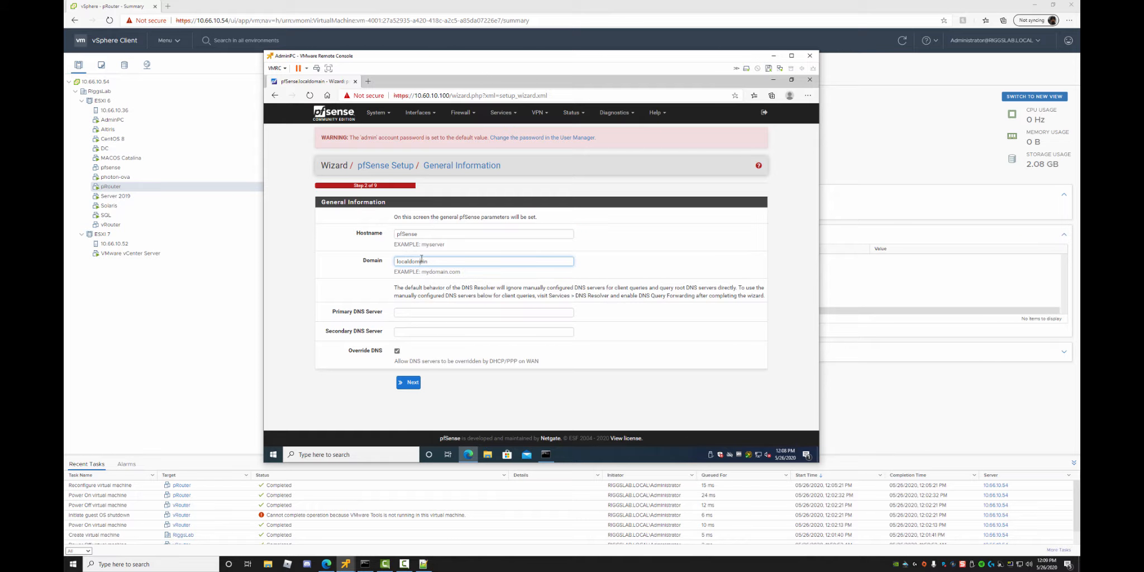
pyautogui.press('BackSpace')
pyautogui.press('BackSpace')
pyautogui.press('BackSpace')
pyautogui.press('BackSpace')
pyautogui.press('BackSpace')
pyautogui.press('BackSpace')
pyautogui.press('BackSpace')
pyautogui.press('BackSpace')
pyautogui.press('BackSpace')
pyautogui.press('BackSpace')
pyautogui.press('BackSpace')
pyautogui.write('in')
pyautogui.write('Rigg')
pyautogui.press('Down')
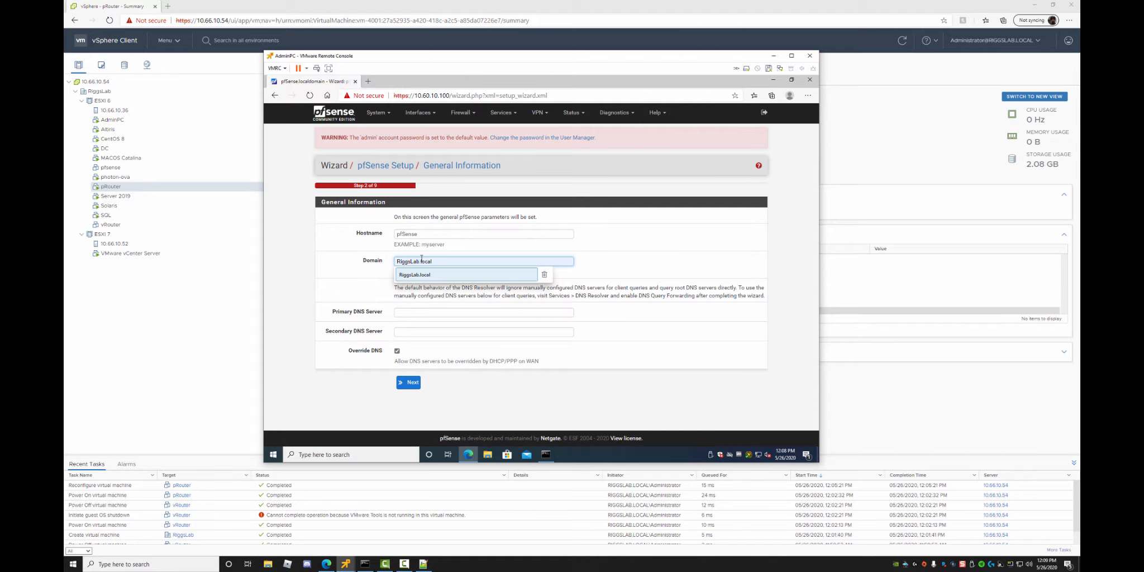
pyautogui.press('Return')
# Set primary DNS 10.60.10.200 and secondary DNS 8.8.8.8, and save the general information.
pyautogui.press('Tab')
pyautogui.write('1')
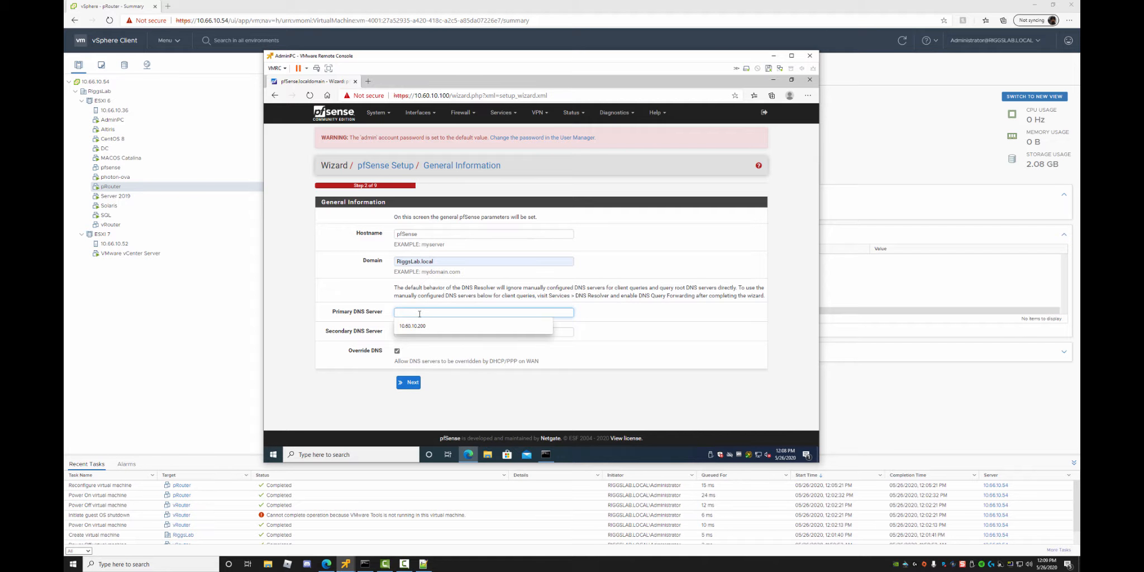
pyautogui.click(420, 327)
pyautogui.click(421, 331)
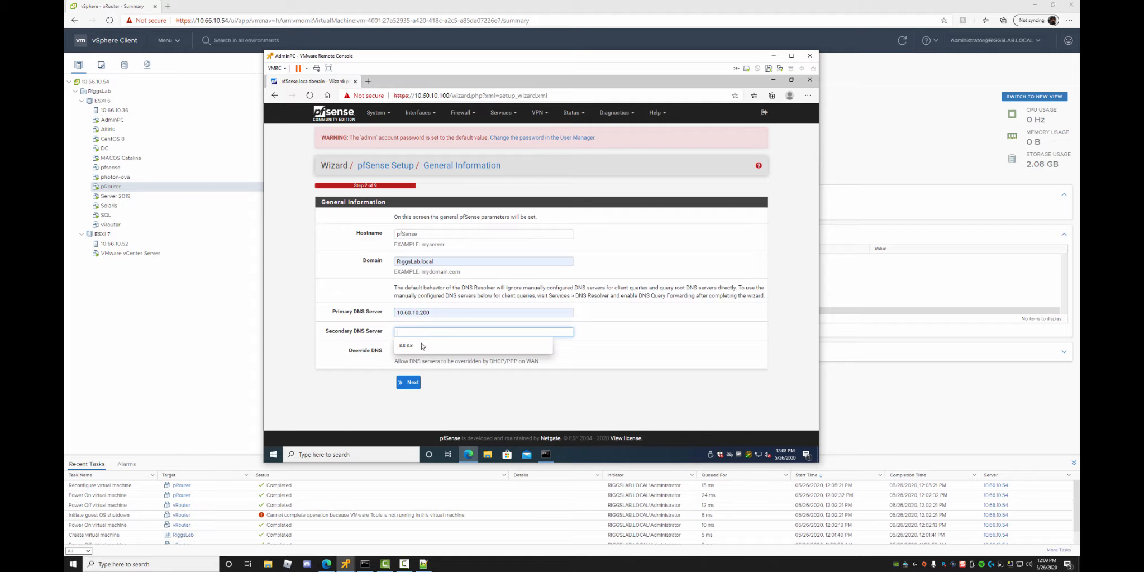
pyautogui.click(422, 347)
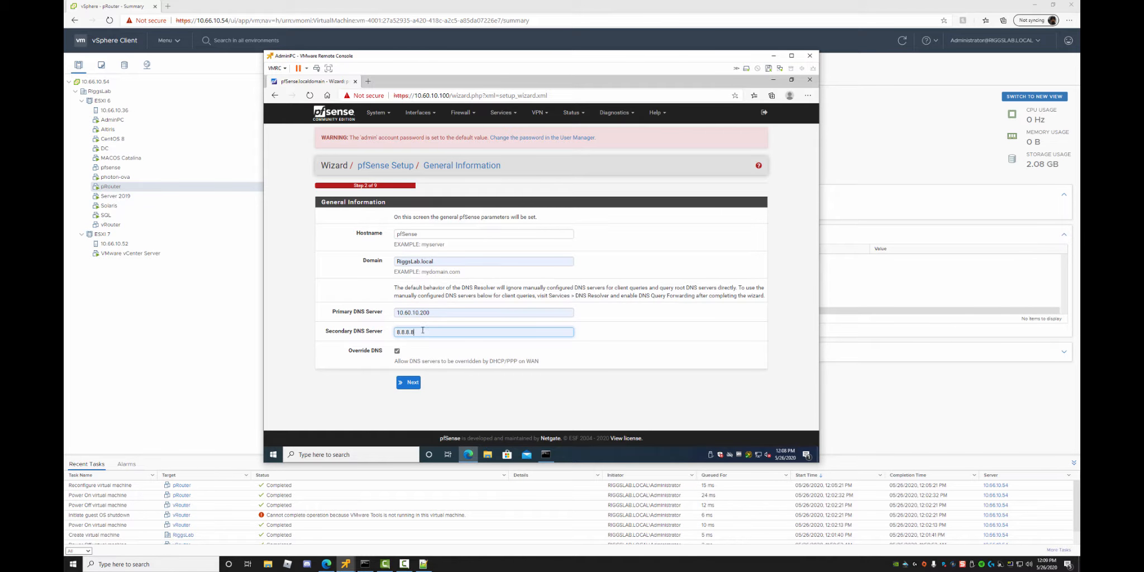
pyautogui.click(410, 384)
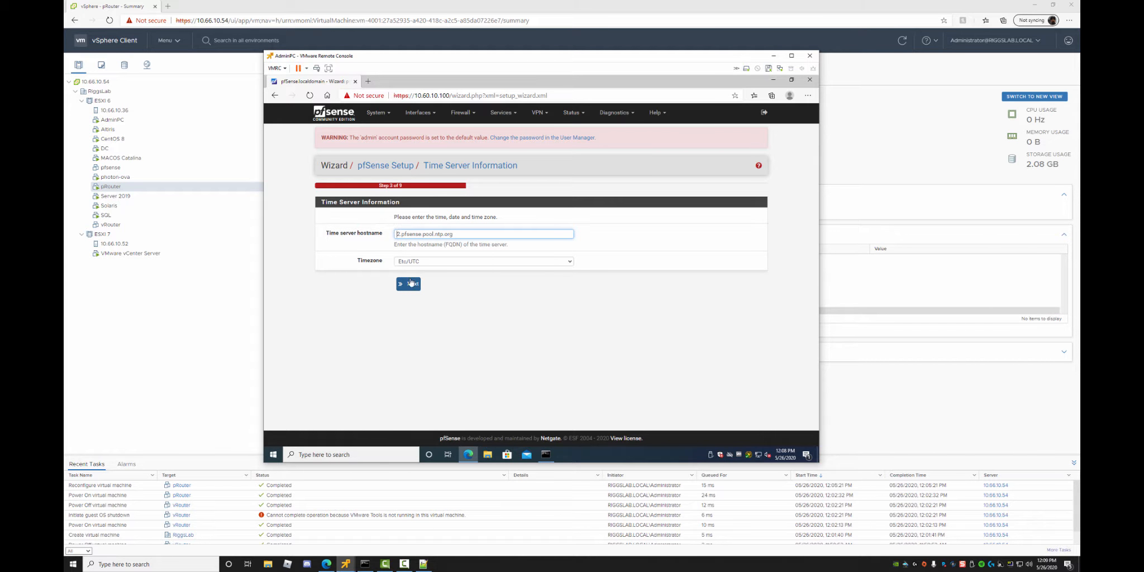
# Check the timezone list, keep Etc/GMT-5, and submit the time settings.
pyautogui.click(430, 262)
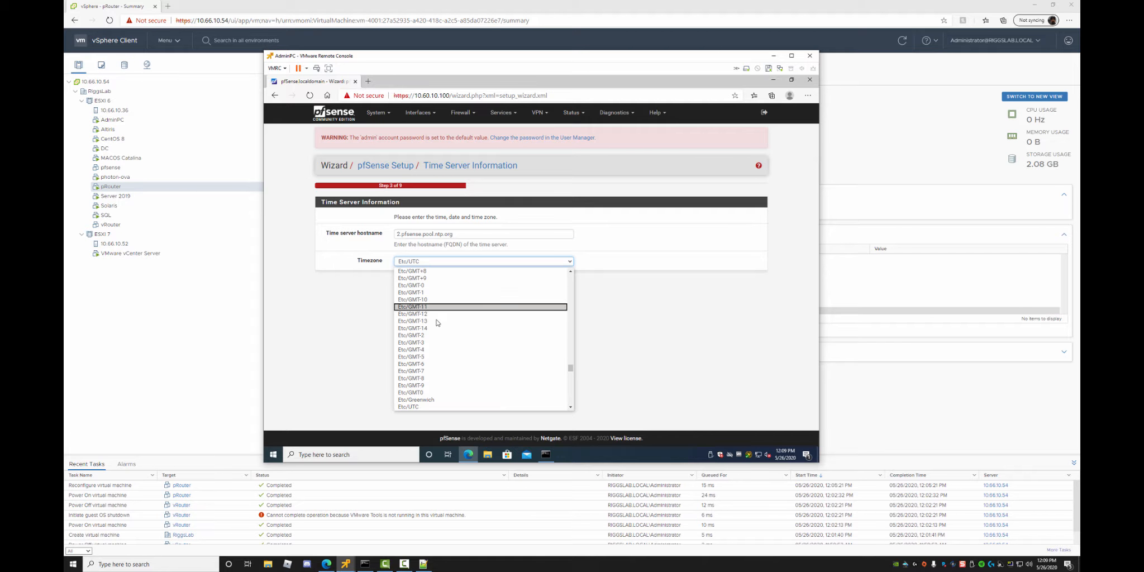
pyautogui.press('Escape')
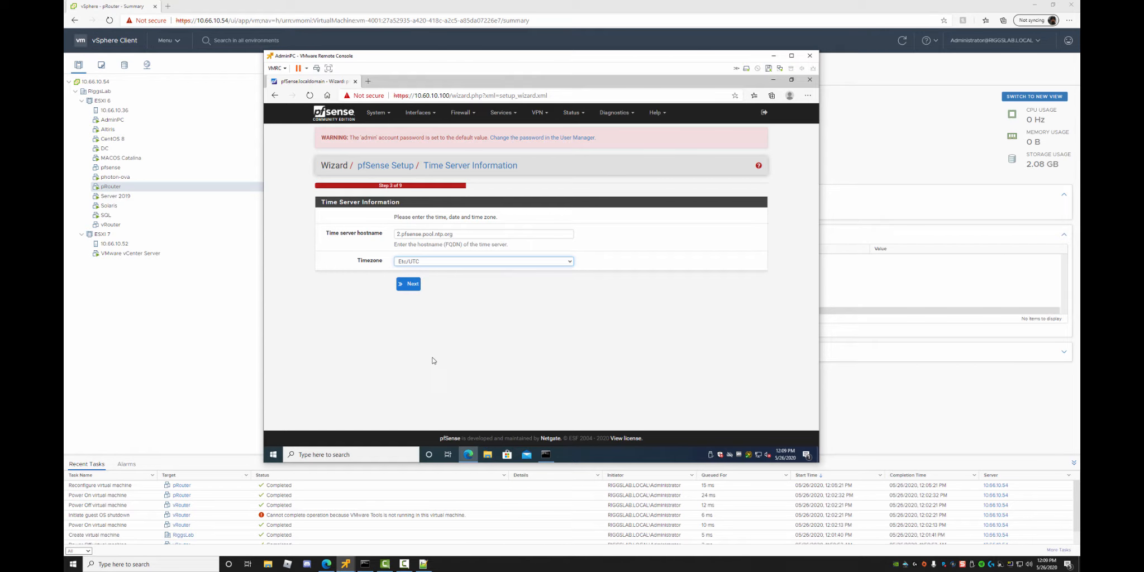
pyautogui.click(413, 284)
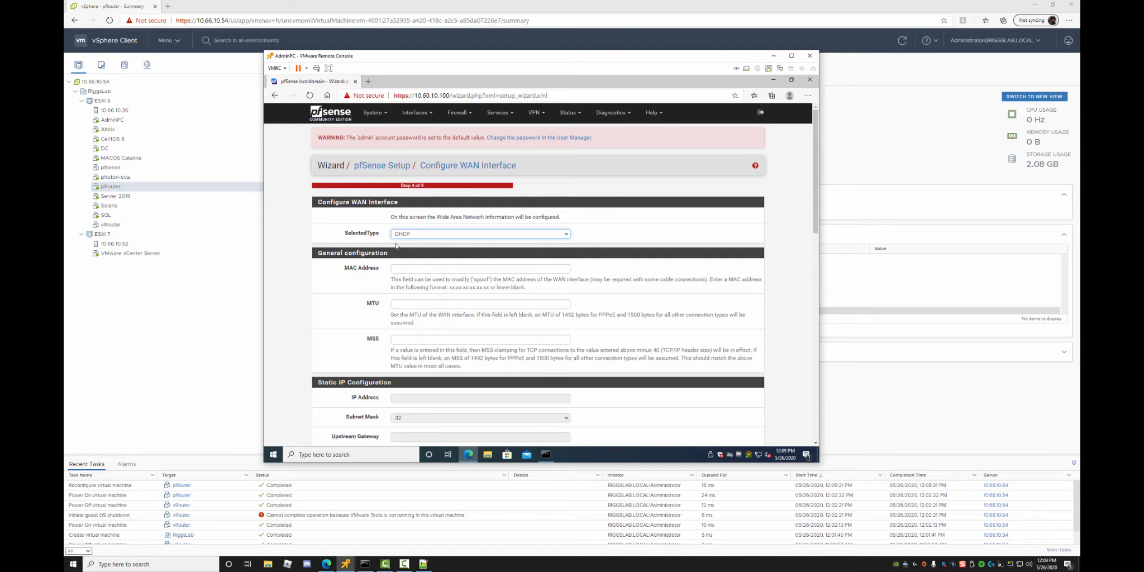
# Keep the WAN on DHCP, turn off RFC1918 private network blocking, and submit the WAN page.
pyautogui.click(435, 236)
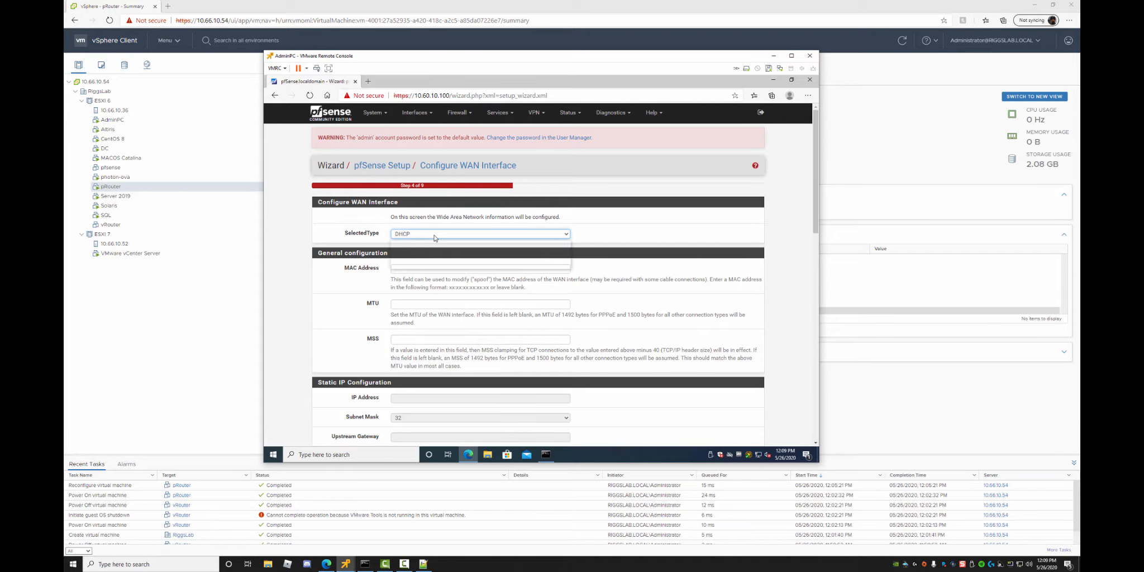
pyautogui.click(434, 237)
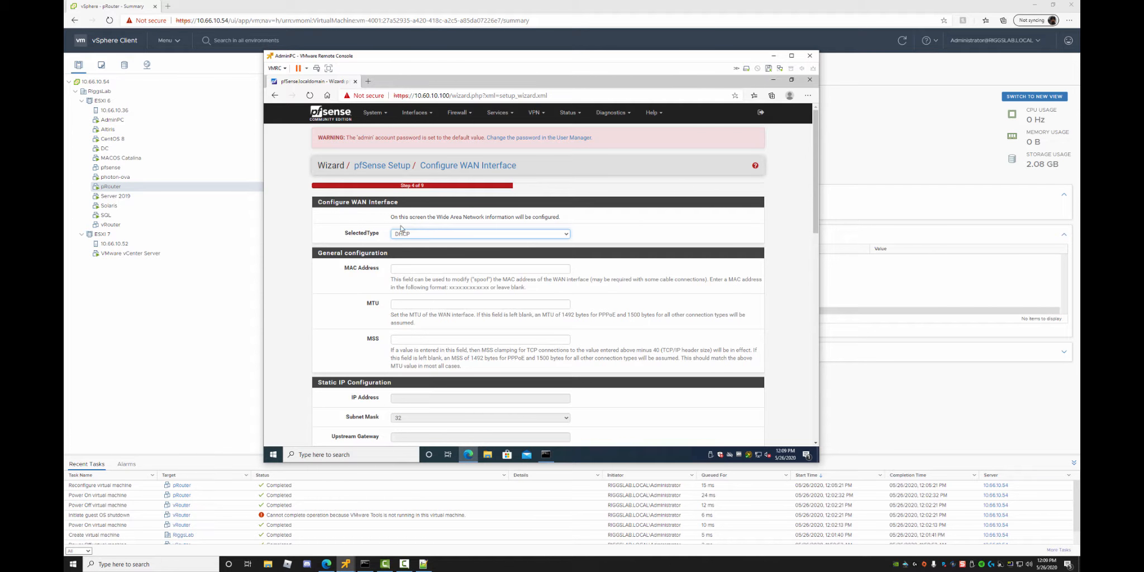
pyautogui.scroll(-5, 501, 242)
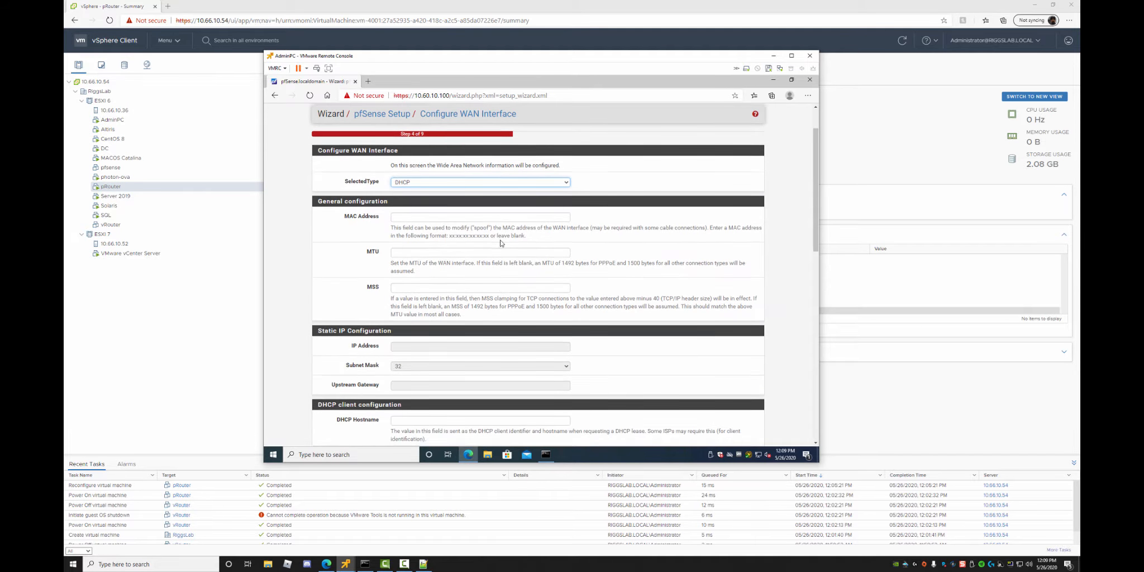
pyautogui.scroll(-5, 457, 264)
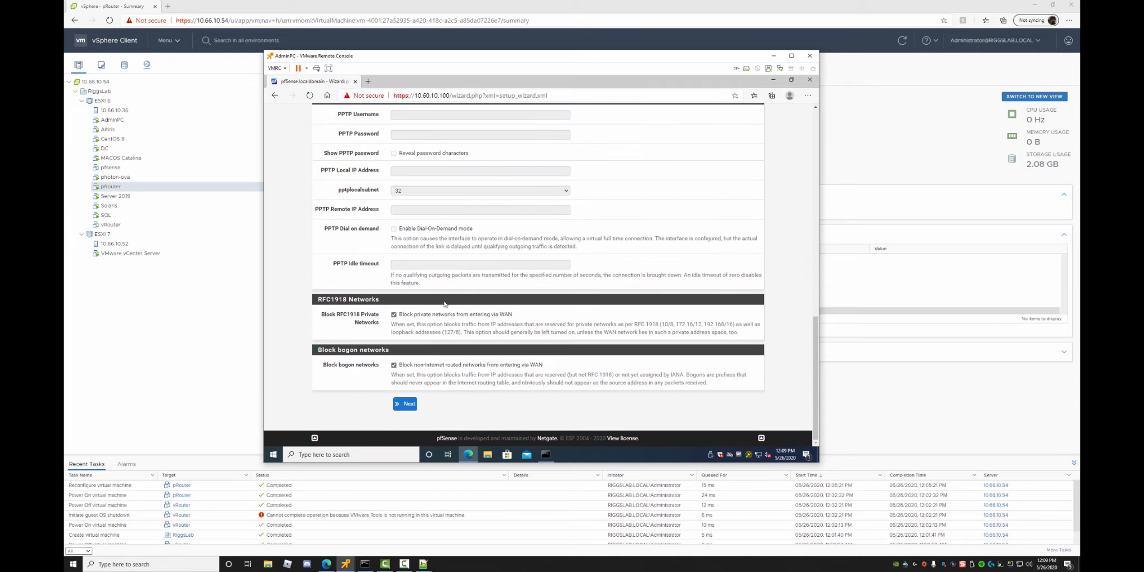
pyautogui.click(394, 314)
pyautogui.scroll(6, 420, 368)
pyautogui.scroll(5, 411, 227)
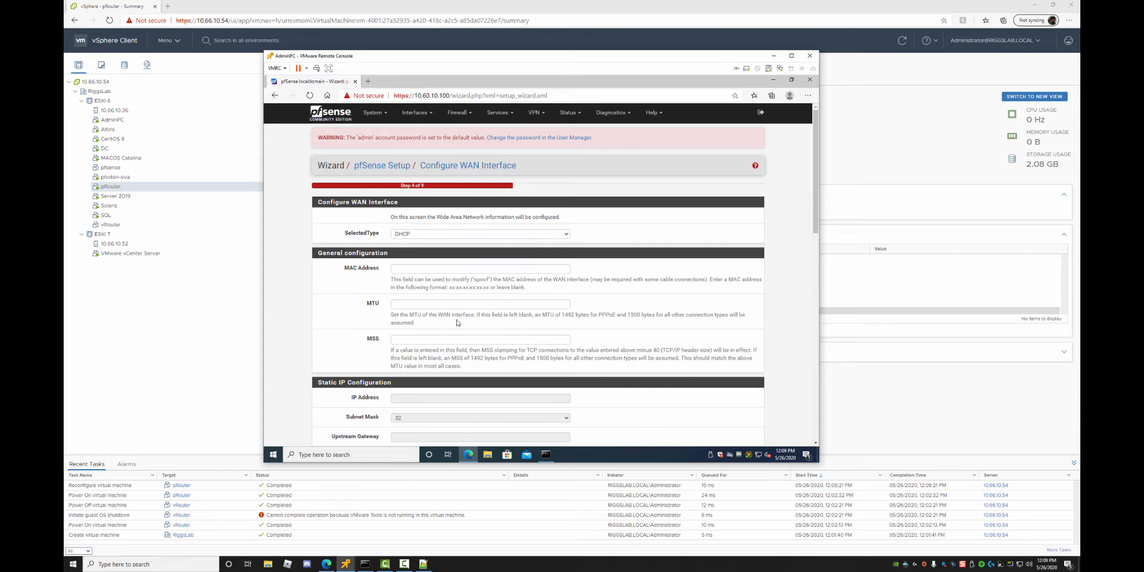
pyautogui.scroll(-10, 457, 322)
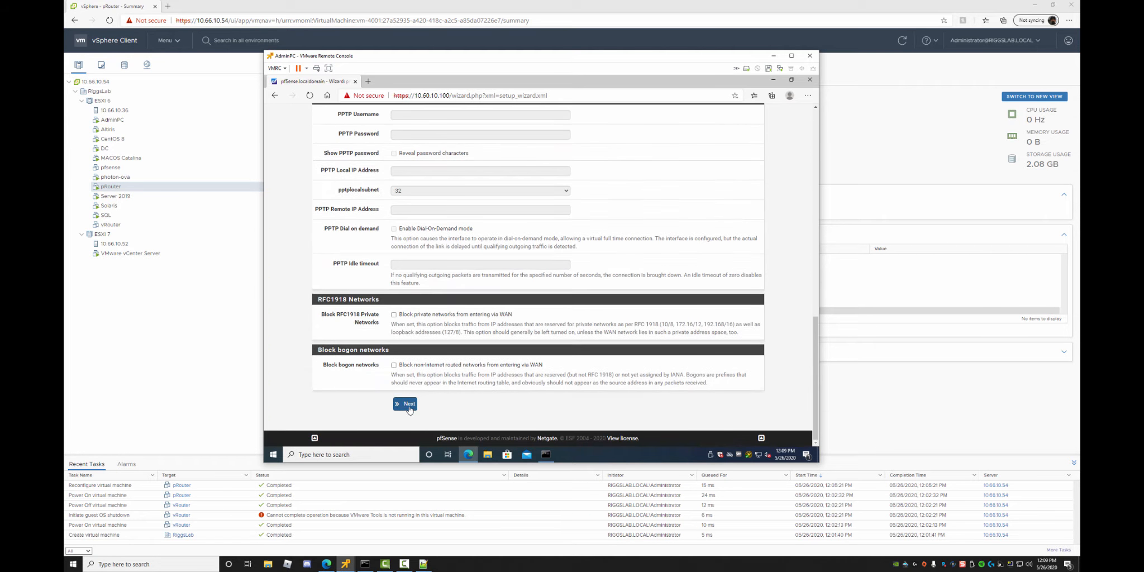
pyautogui.click(410, 408)
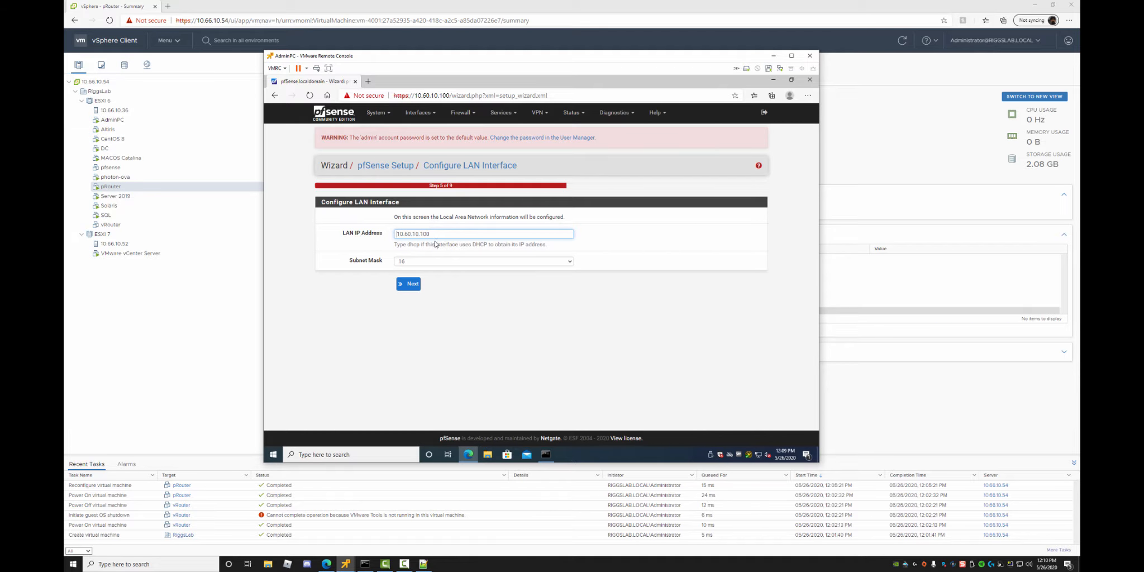
# Accept the LAN address, set and confirm a new admin password, and finish the wizard.
pyautogui.click(414, 287)
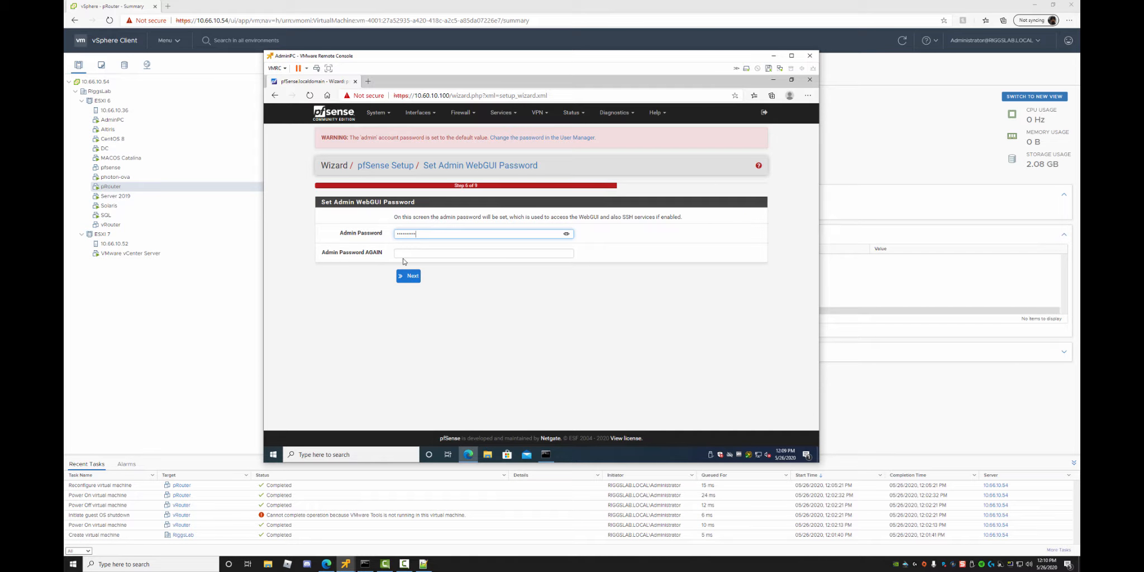
pyautogui.press('Tab')
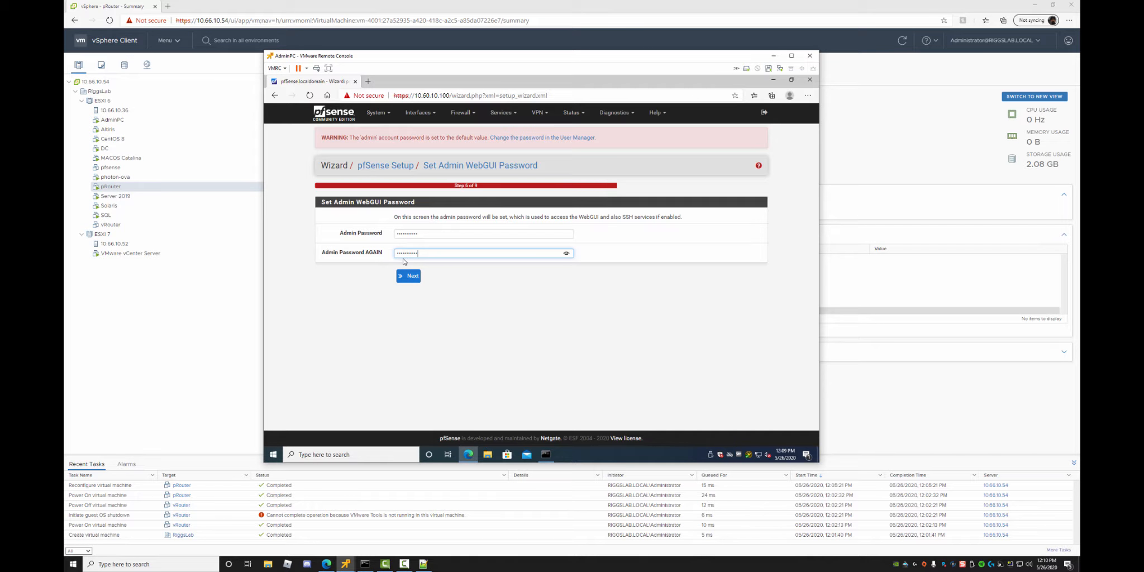
pyautogui.click(408, 278)
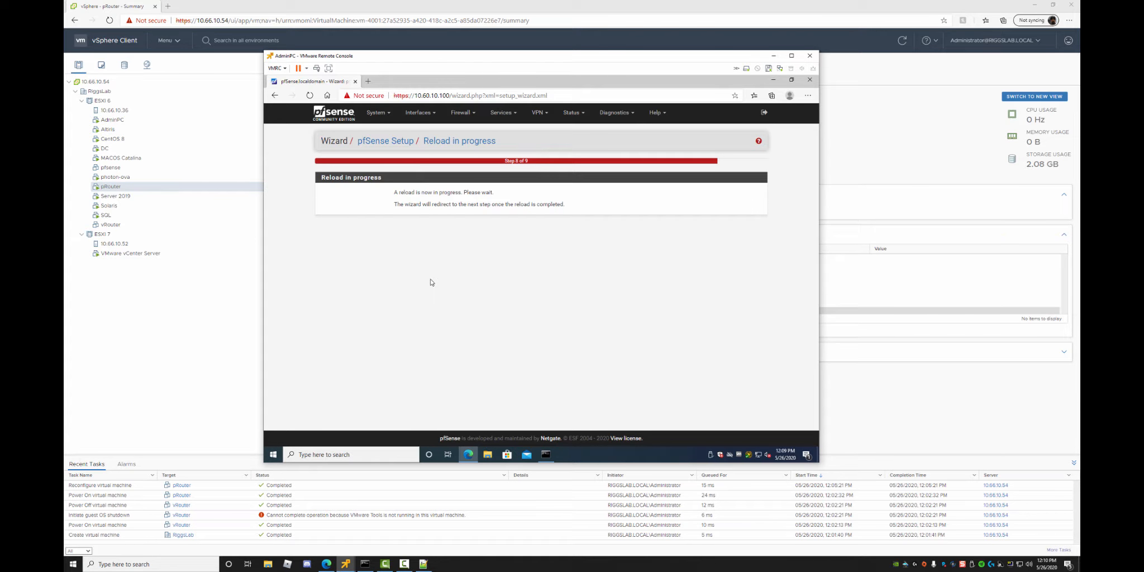
pyautogui.click(546, 454)
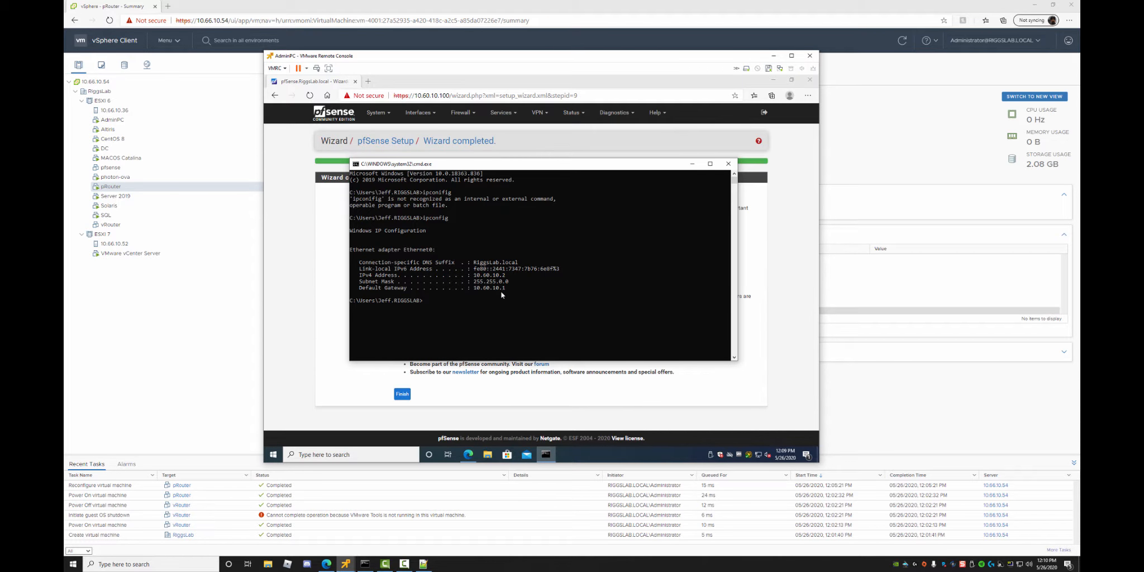
pyautogui.click(693, 165)
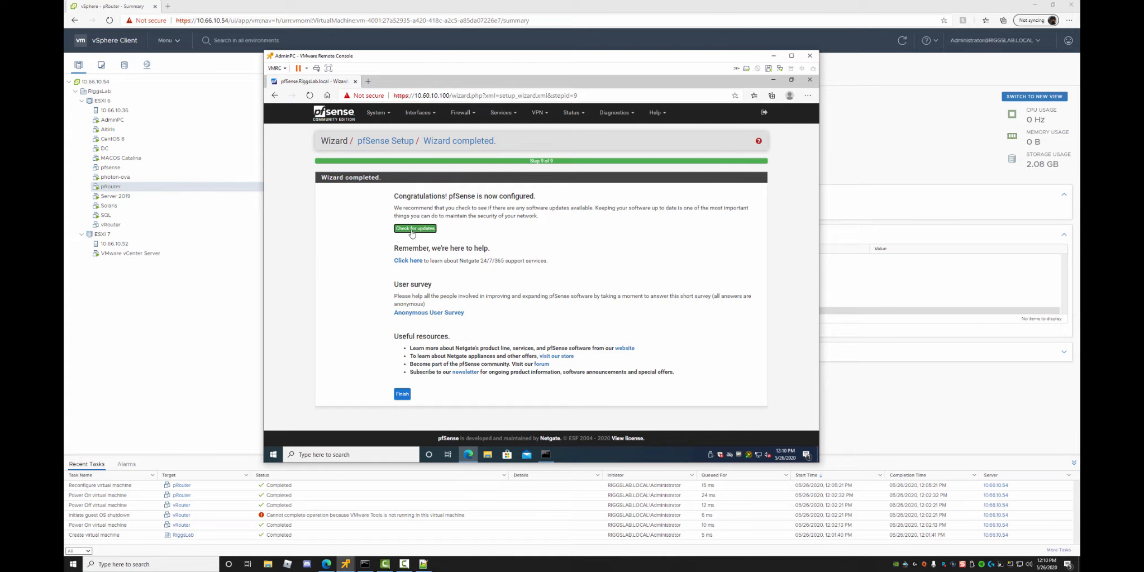
pyautogui.click(401, 396)
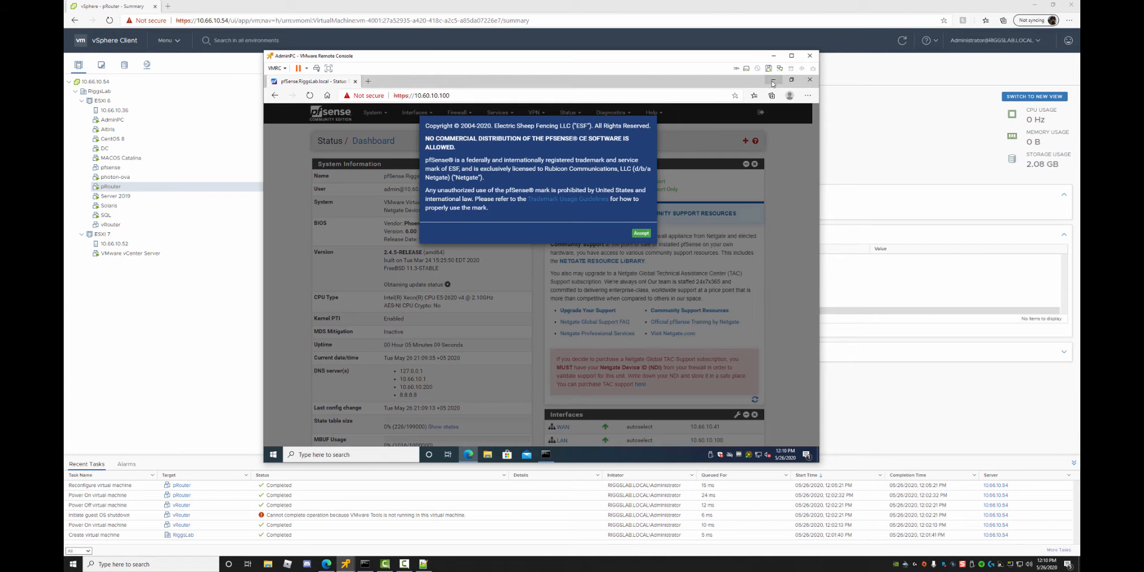
# Accept the copyright notice, dismiss the survey notice, and minimize the pfSense browser.
pyautogui.click(641, 233)
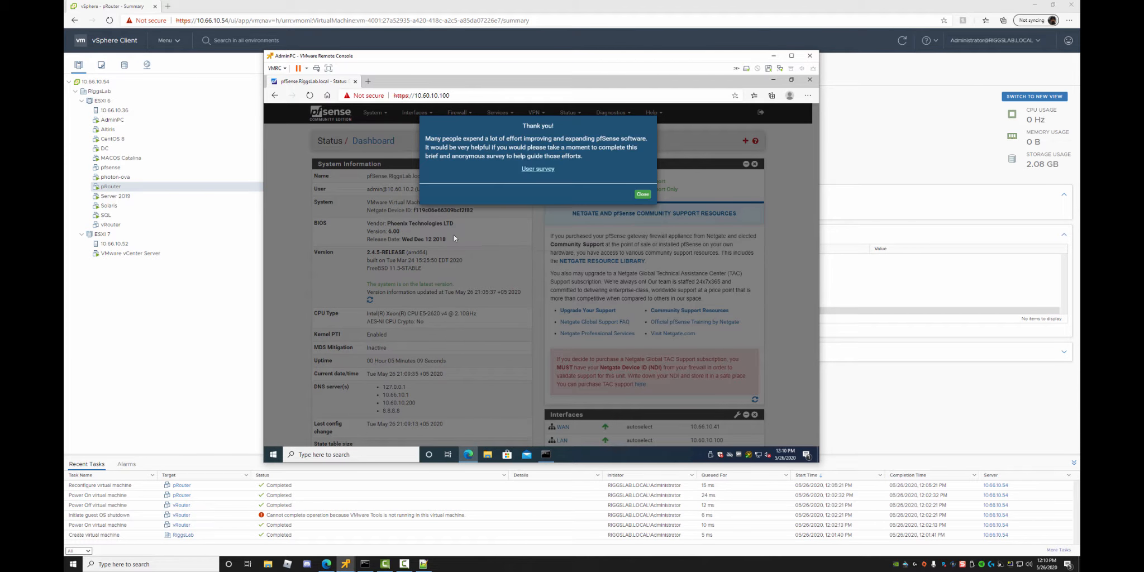
pyautogui.click(642, 194)
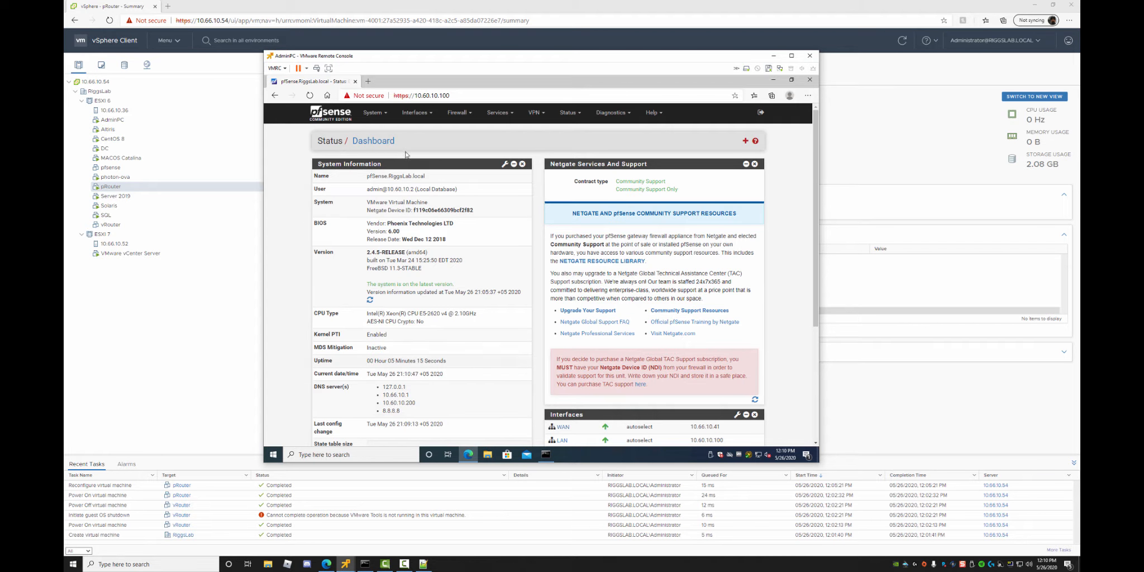
pyautogui.click(773, 79)
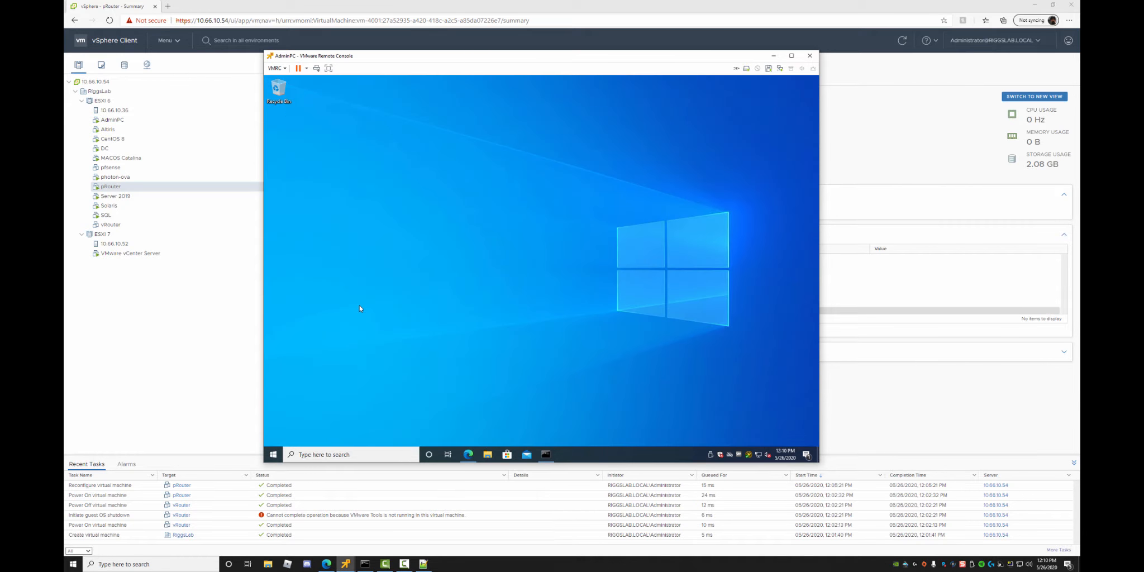
# Add 10.60.10.100 to the scope's 003 Router option ahead of 10.60.10.1 and apply it.
pyautogui.moveTo(346, 564)
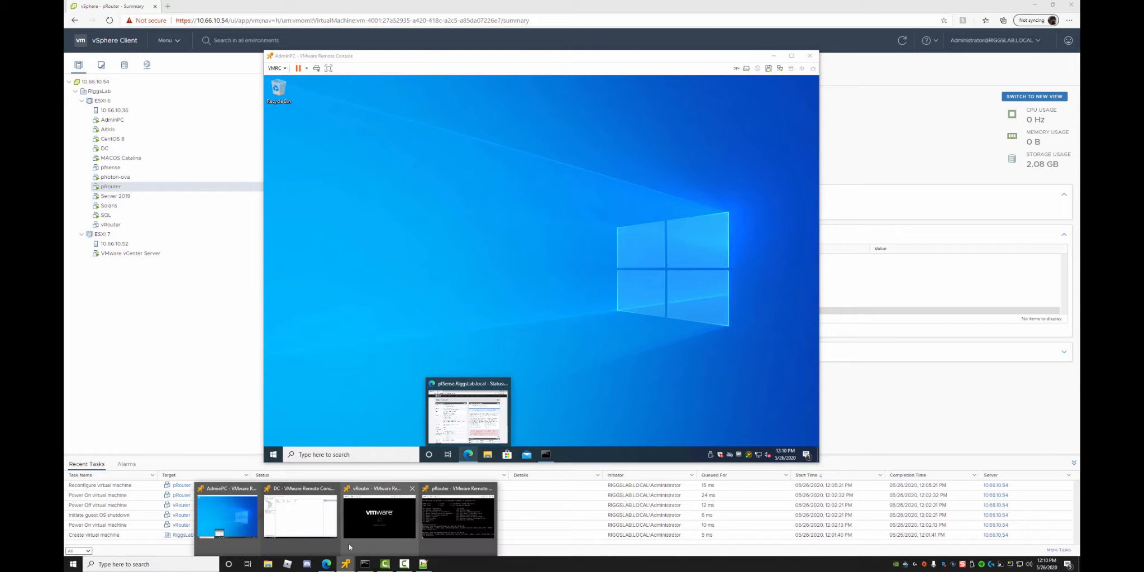
pyautogui.click(307, 523)
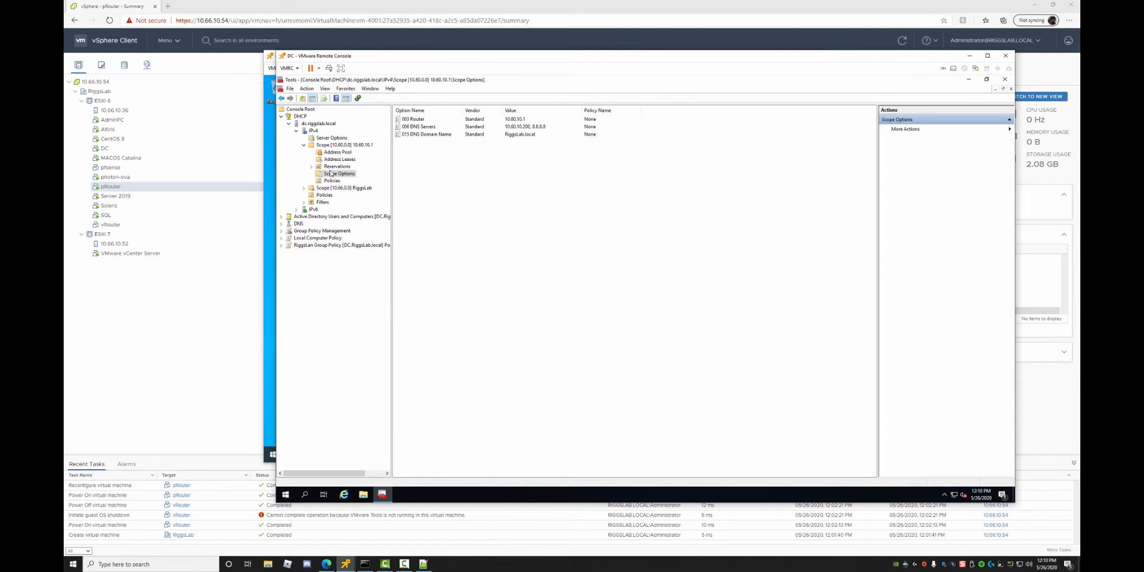
pyautogui.doubleClick(413, 120)
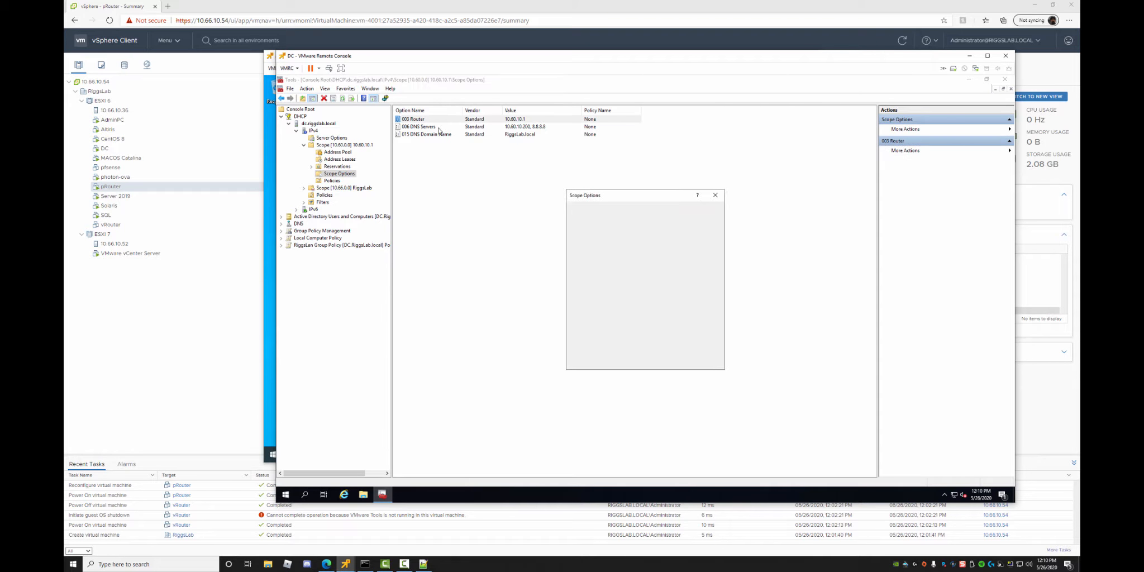
pyautogui.click(602, 313)
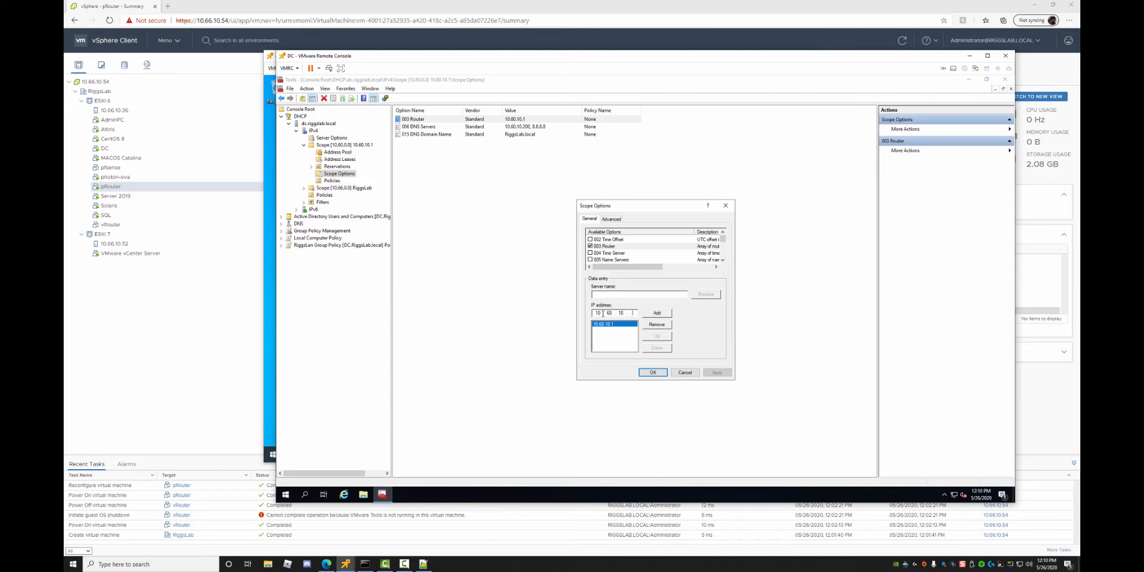
pyautogui.click(656, 314)
pyautogui.click(653, 348)
pyautogui.click(716, 372)
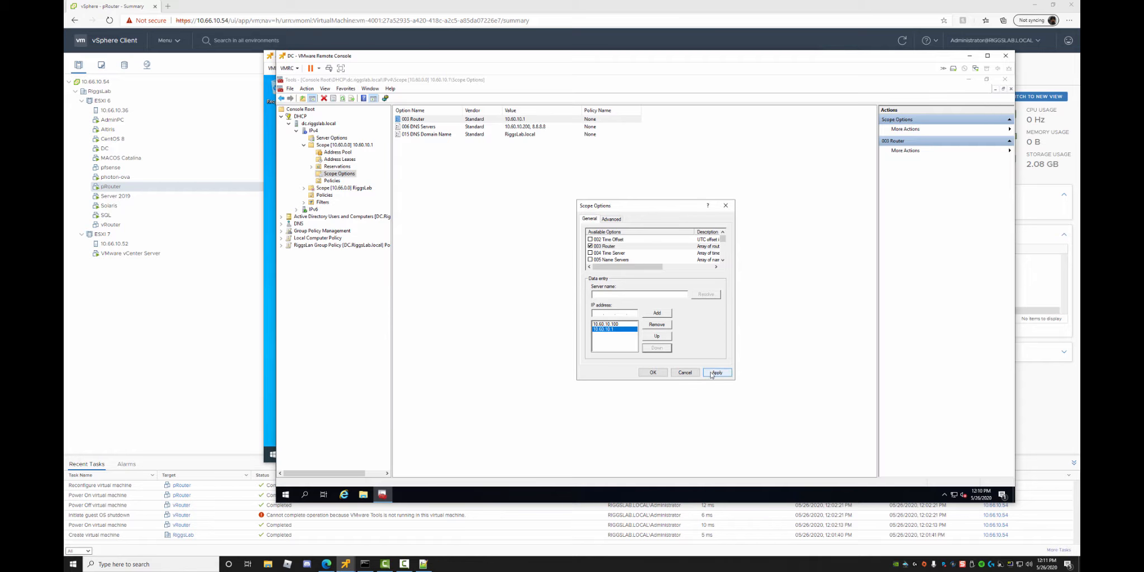
pyautogui.click(652, 372)
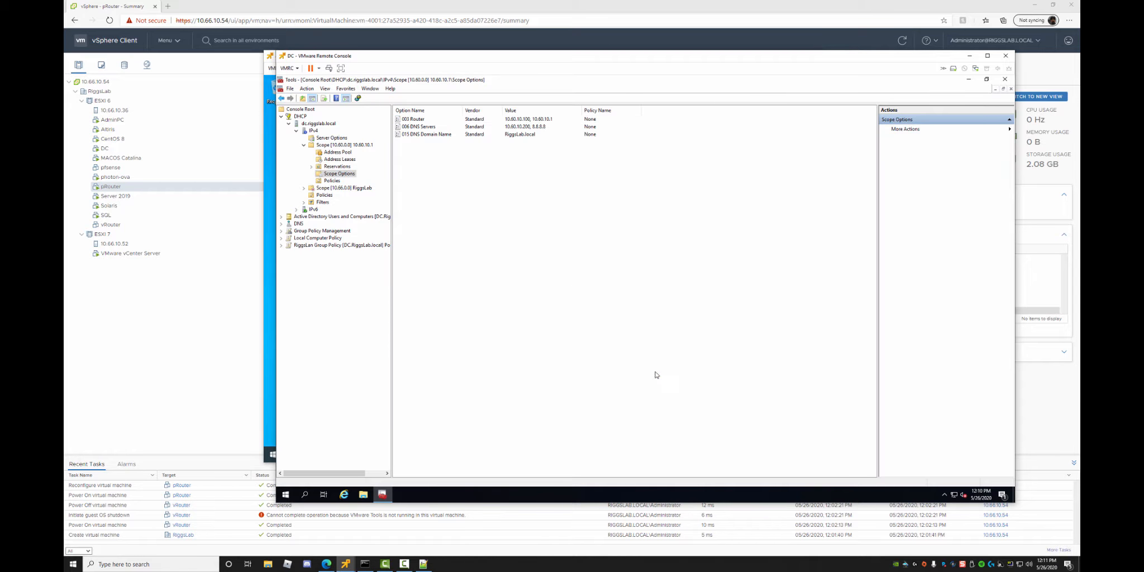
pyautogui.click(969, 55)
# Run ipconfig /release and ipconfig /renew on AdminPC to pick up the new gateway.
pyautogui.click(553, 455)
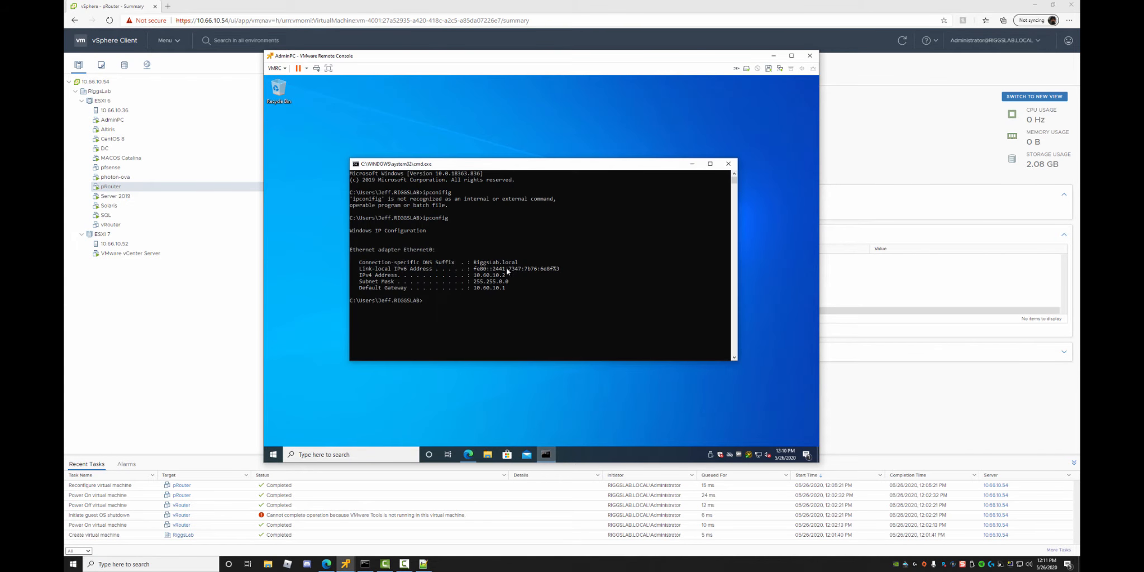
pyautogui.press('Up')
pyautogui.write('/release')
pyautogui.press('Return')
pyautogui.press('Up')
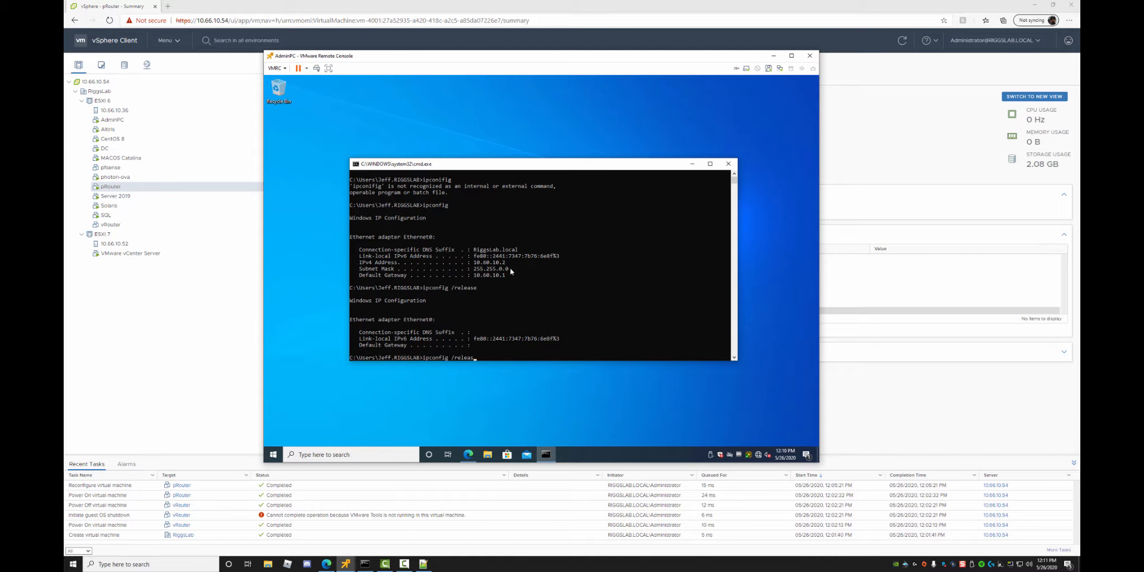
pyautogui.press('BackSpace')
pyautogui.press('BackSpace')
pyautogui.press('BackSpace')
pyautogui.press('BackSpace')
pyautogui.press('BackSpace')
pyautogui.write('new')
pyautogui.press('Return')
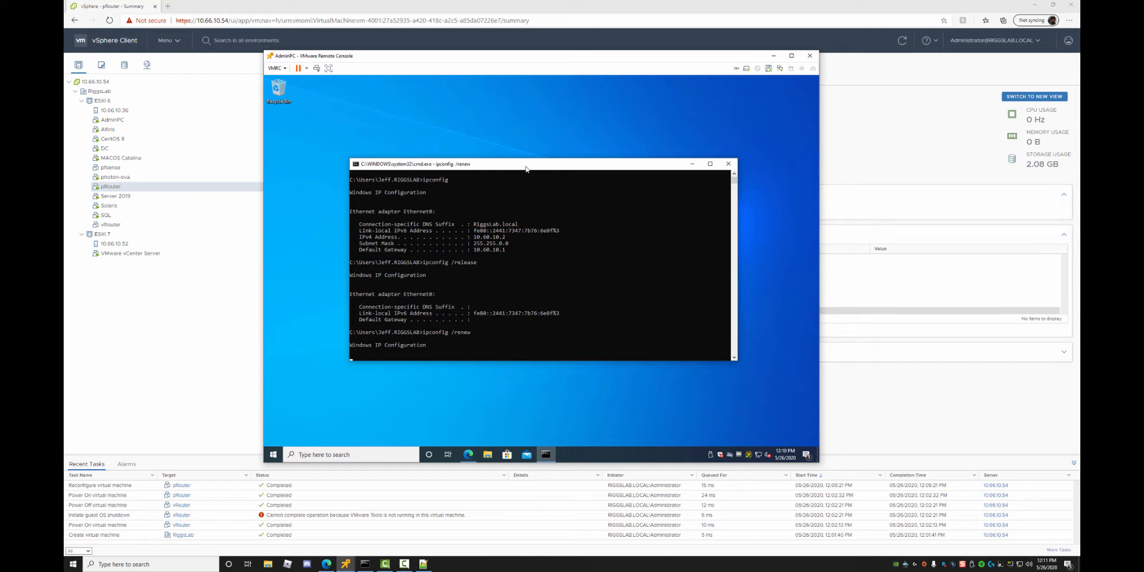
# Ping the old gateway 10.60.10.1, stop it, then ping the new router 10.60.10.100.
pyautogui.moveTo(526, 169); pyautogui.dragTo(513, 133)
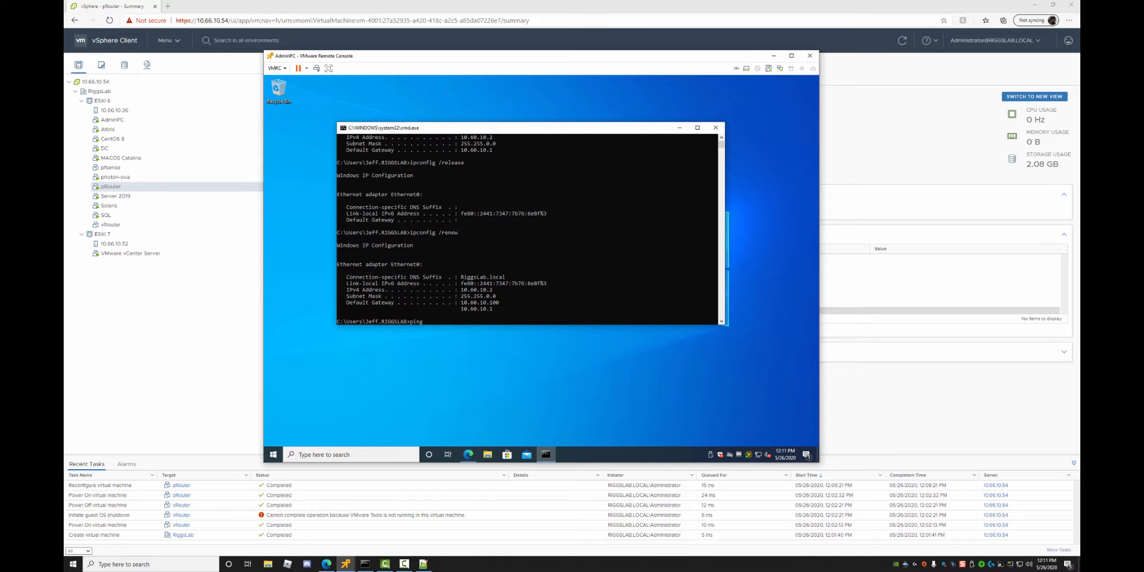
pyautogui.write('60.10.1')
pyautogui.press('Return')
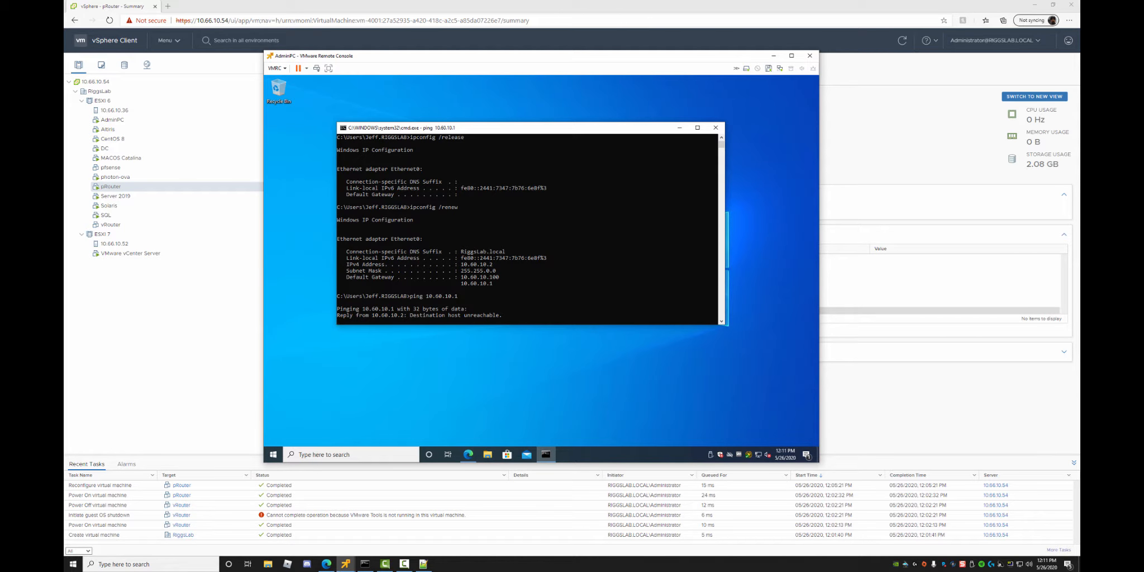
pyautogui.hotkey('ctrl', 'c')
pyautogui.press('Up')
pyautogui.write('00')
pyautogui.press('Return')
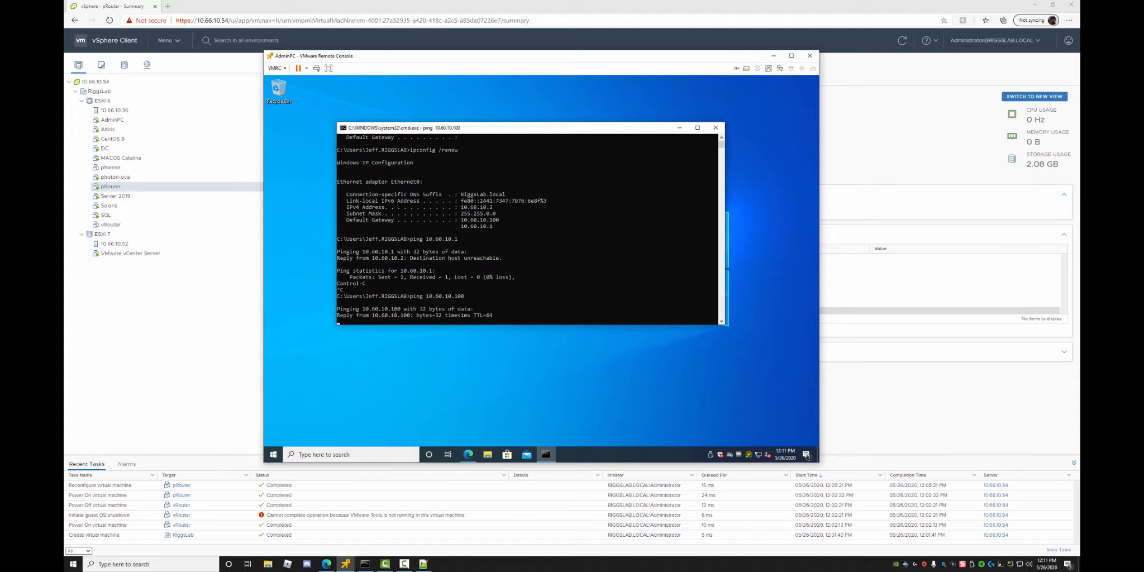
pyautogui.click(468, 454)
# In a new Edge tab, load Google and search for pfsense.
pyautogui.click(367, 81)
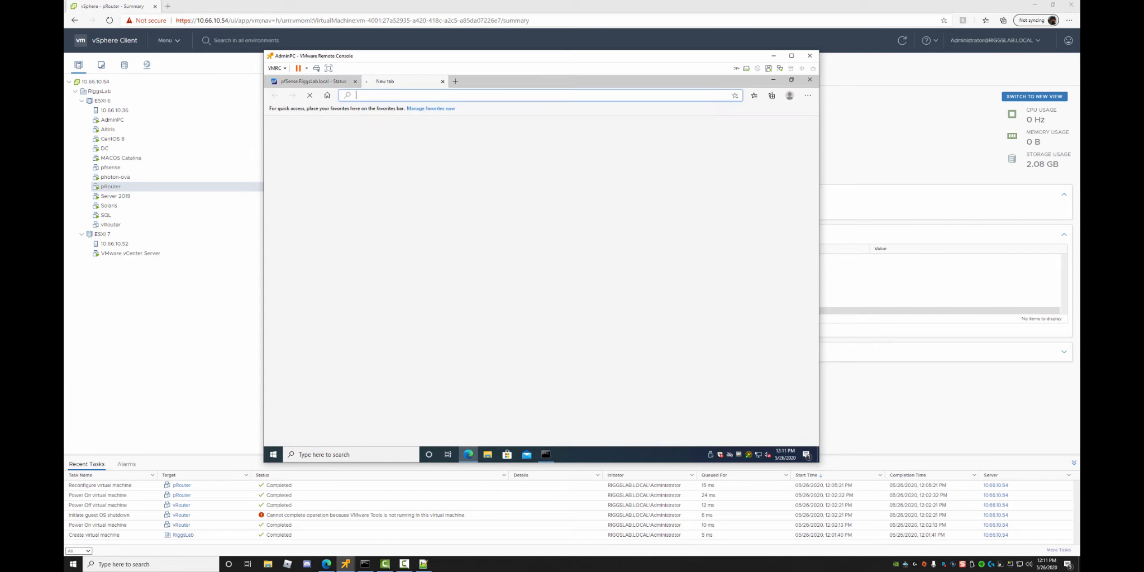
pyautogui.write('google.com')
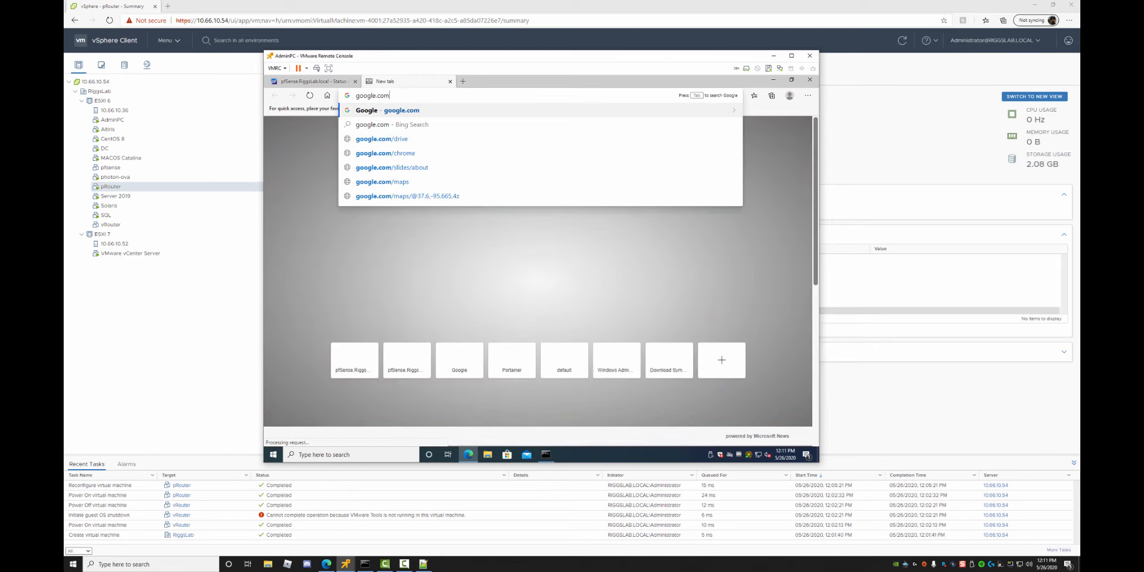
pyautogui.press('Return')
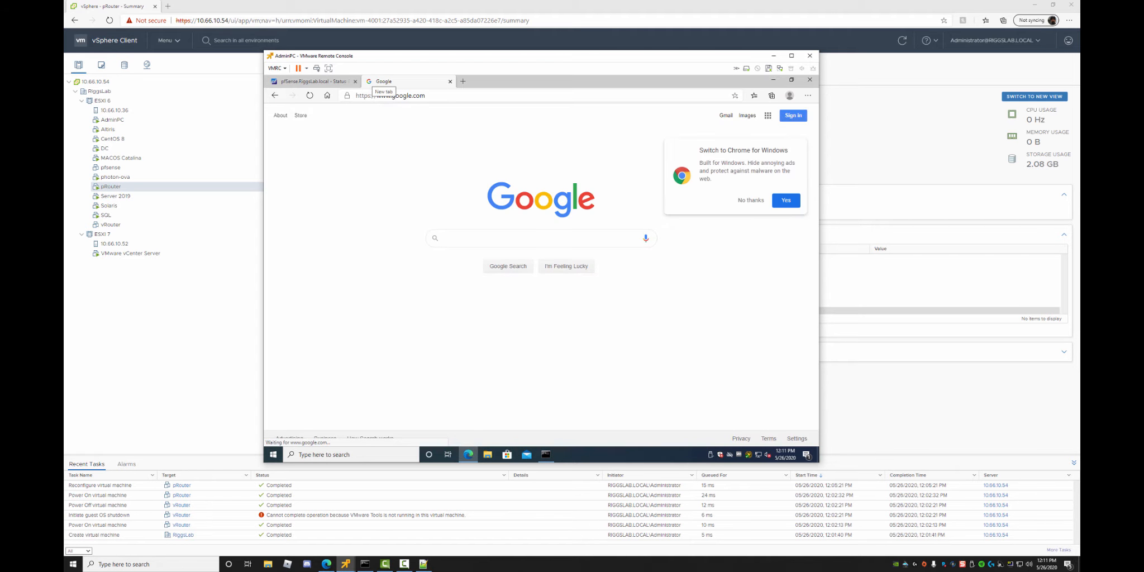
pyautogui.write('pfsense')
pyautogui.press('Return')
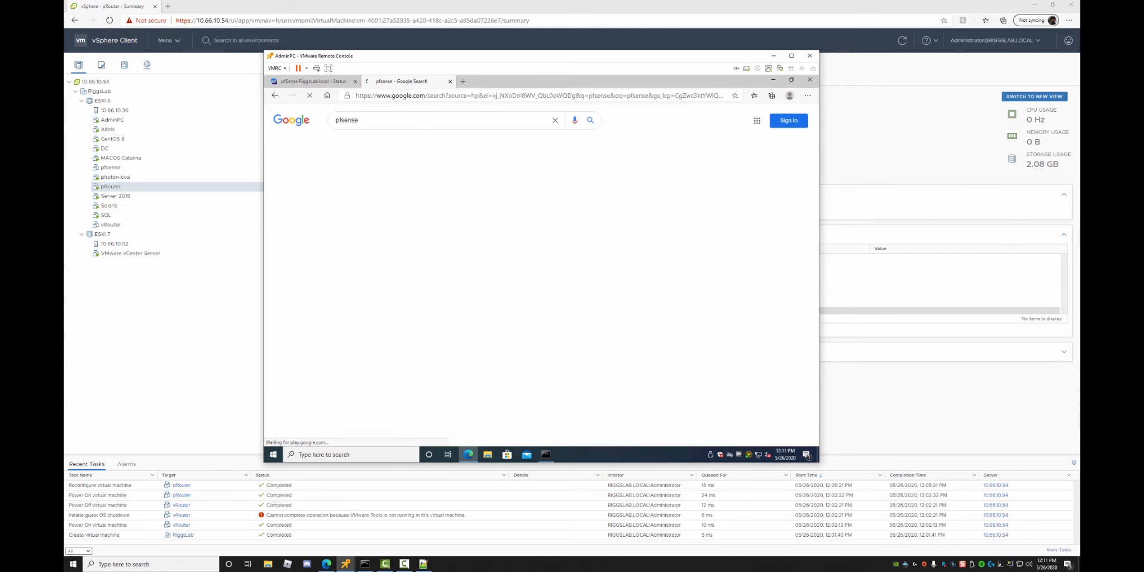
# Run a speed test on speedtest.net, then close that tab.
pyautogui.click(540, 95)
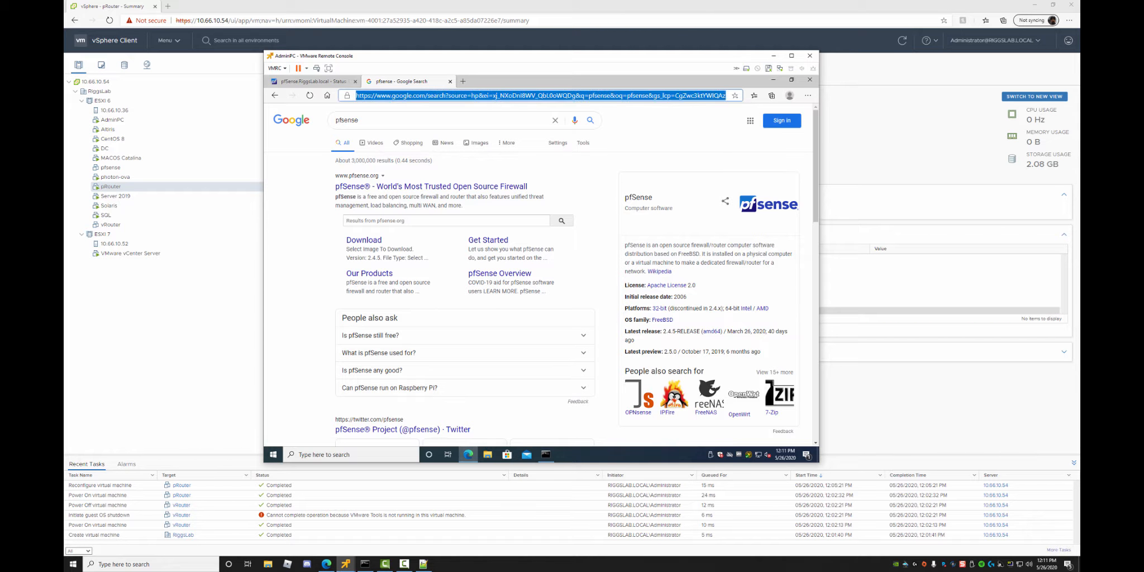
pyautogui.write('sp')
pyautogui.press('Return')
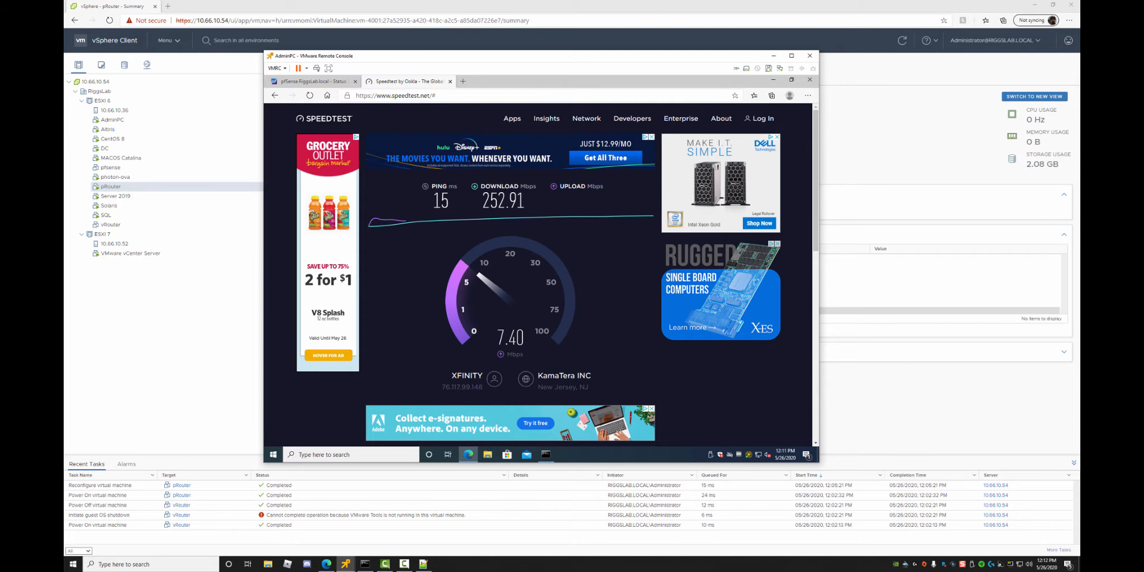
pyautogui.hotkey('ctrl', 'w')
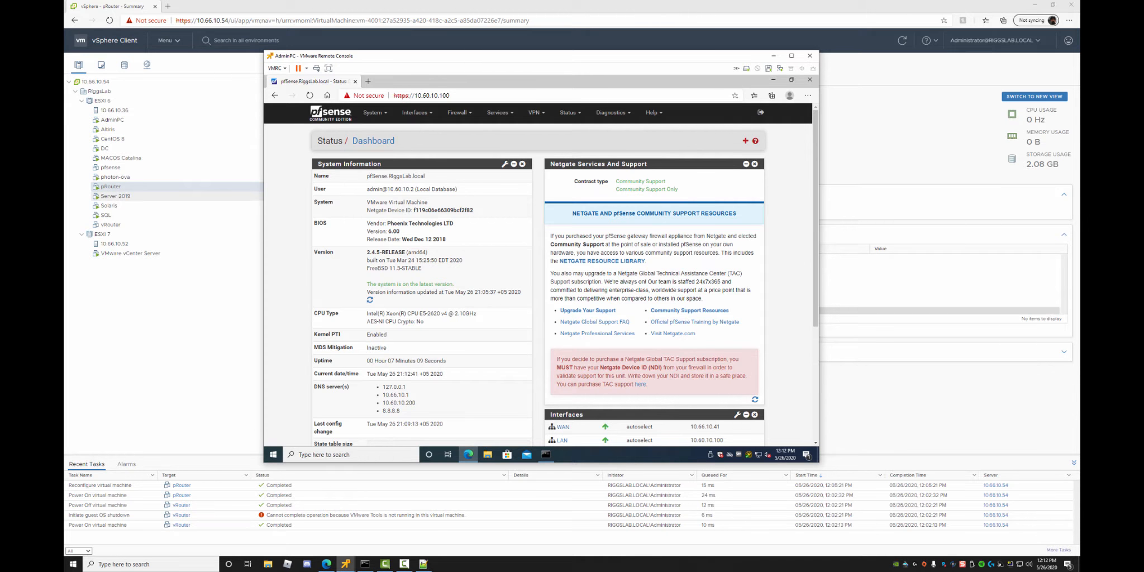
# Dismiss the pRouter VM's actions menu and return to the AdminPC console.
pyautogui.rightClick(109, 186)
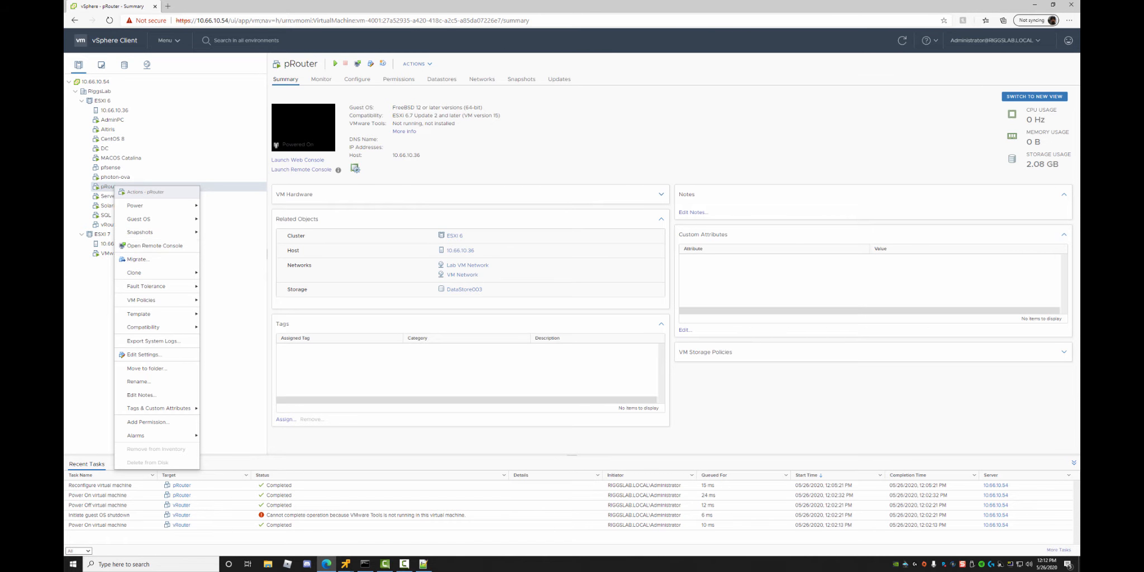
pyautogui.press('Escape')
pyautogui.hotkey('alt', 'Tab')
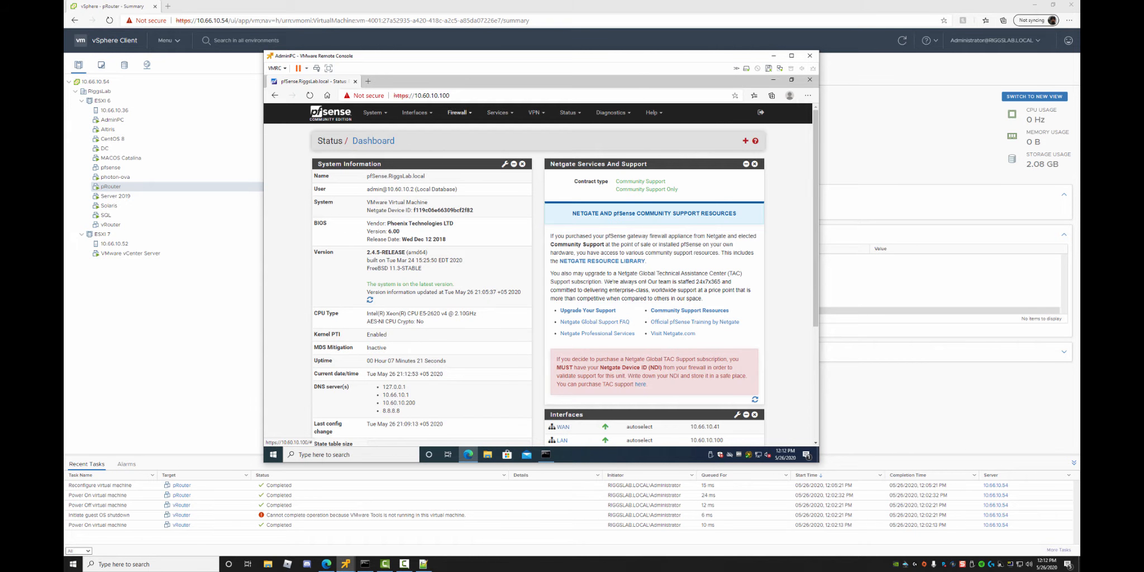
# Browse the pfSense Firewall, Interfaces, Services, VPN and Status menus, opening Status > Services.
pyautogui.click(458, 112)
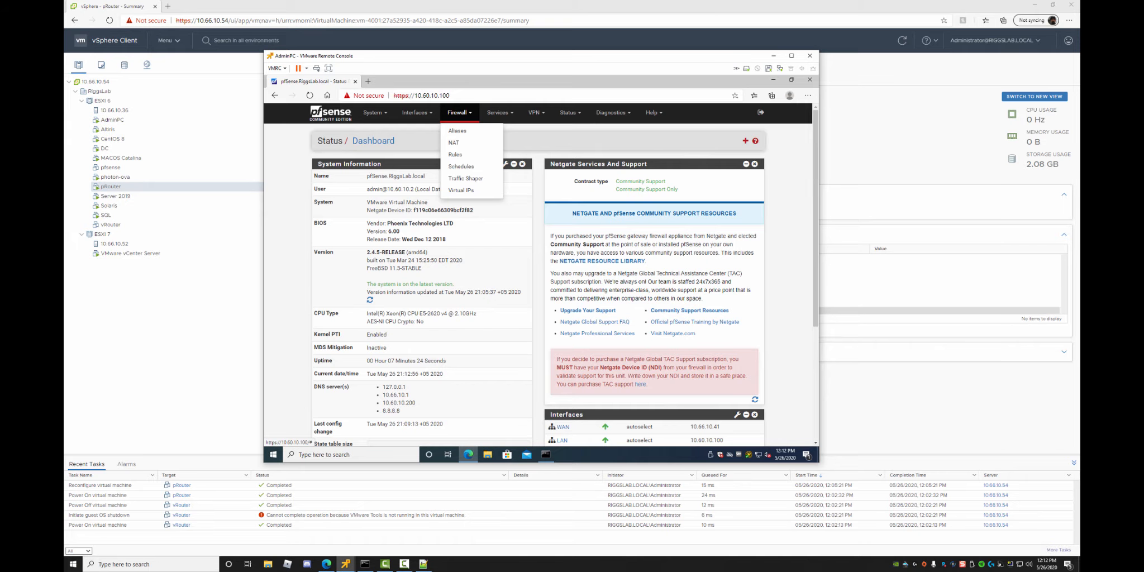
pyautogui.click(416, 113)
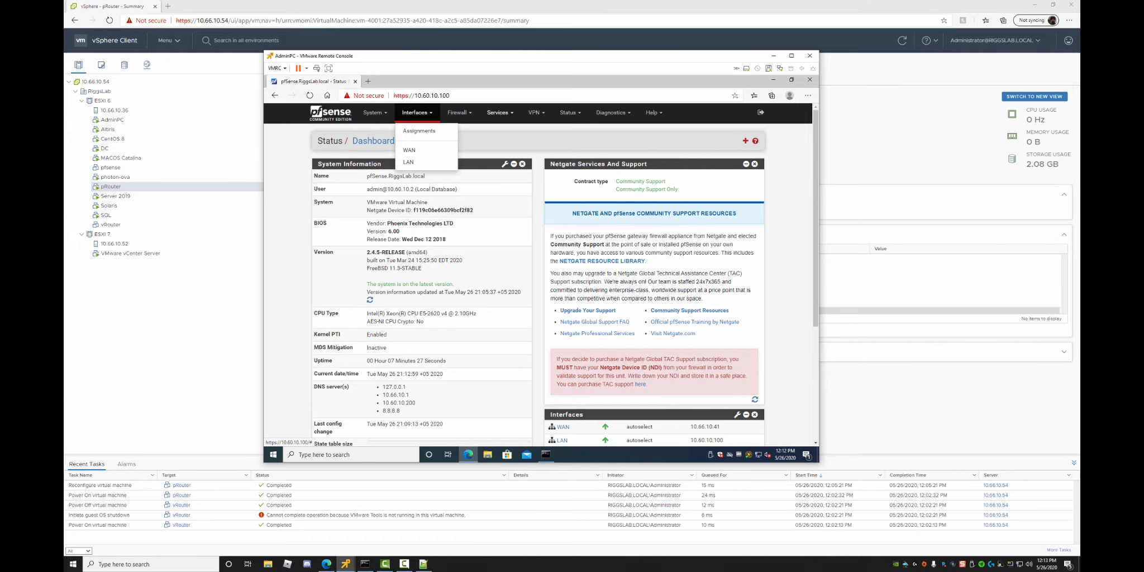
pyautogui.click(497, 112)
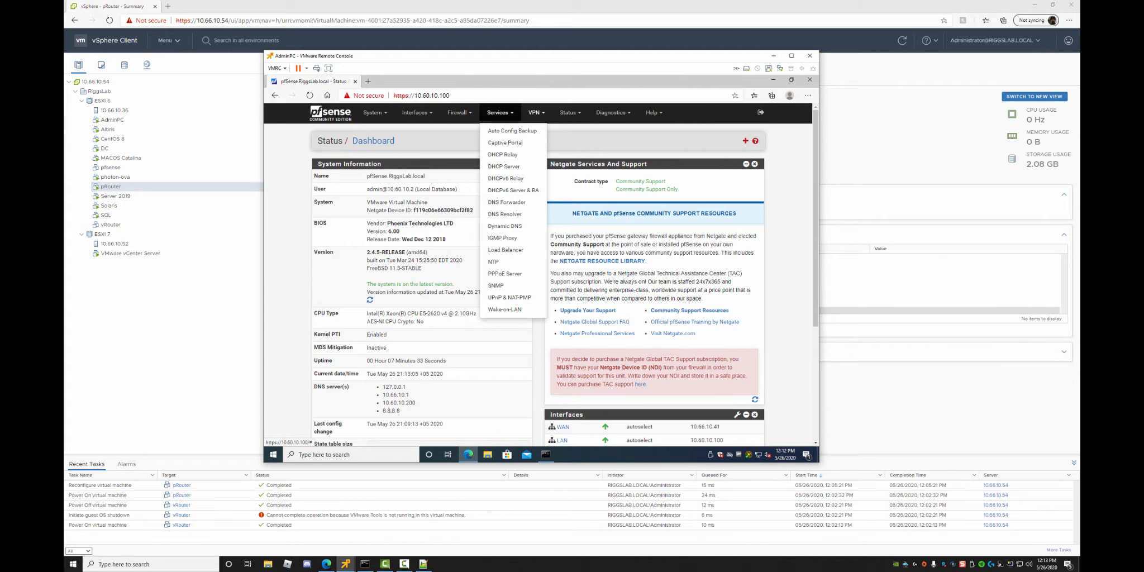
pyautogui.click(534, 112)
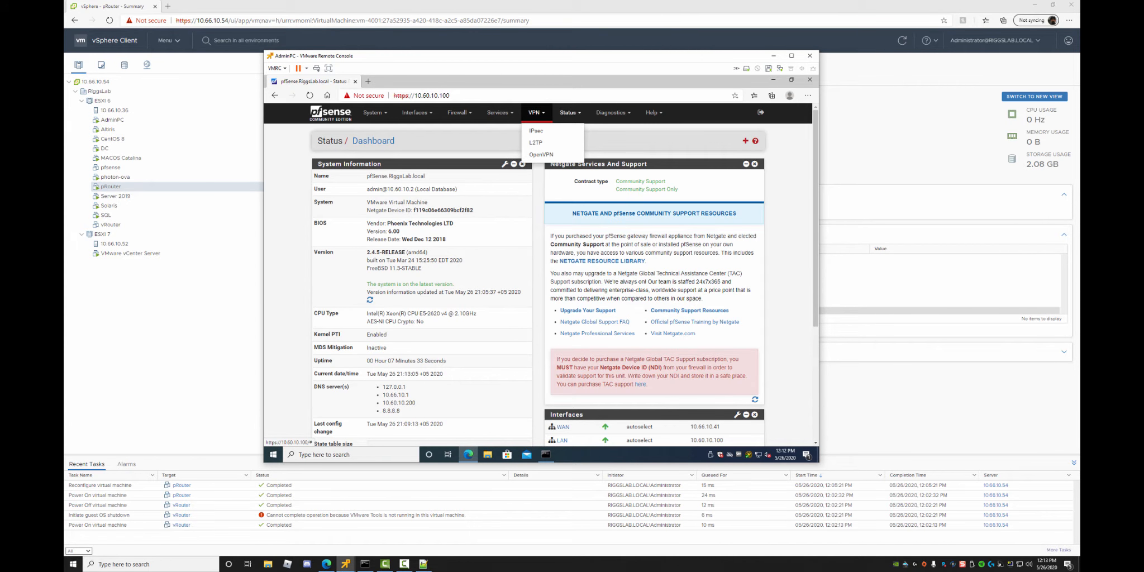
pyautogui.click(569, 113)
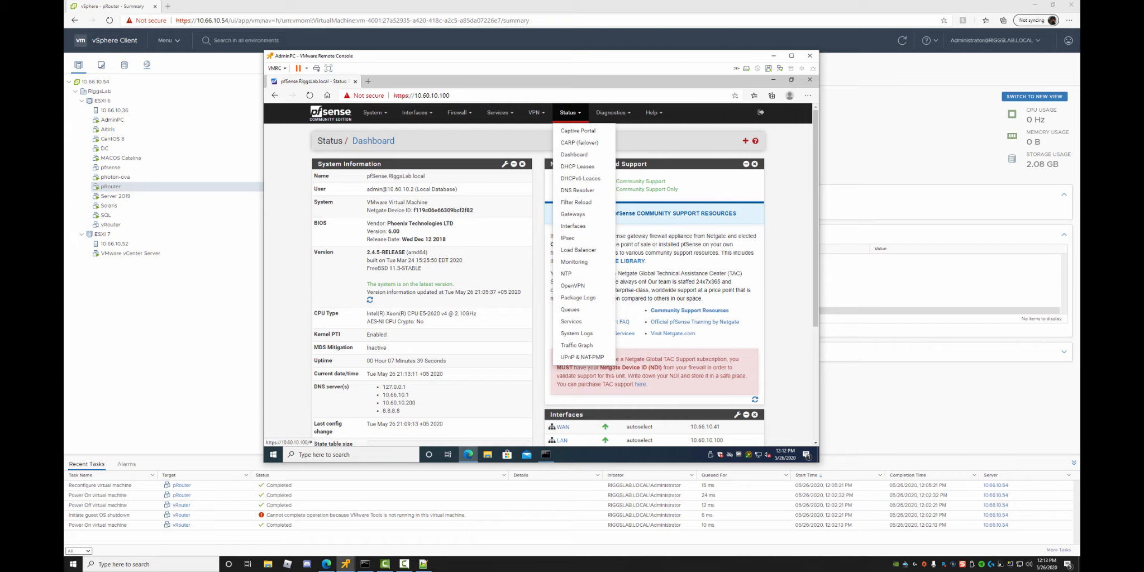
pyautogui.click(570, 321)
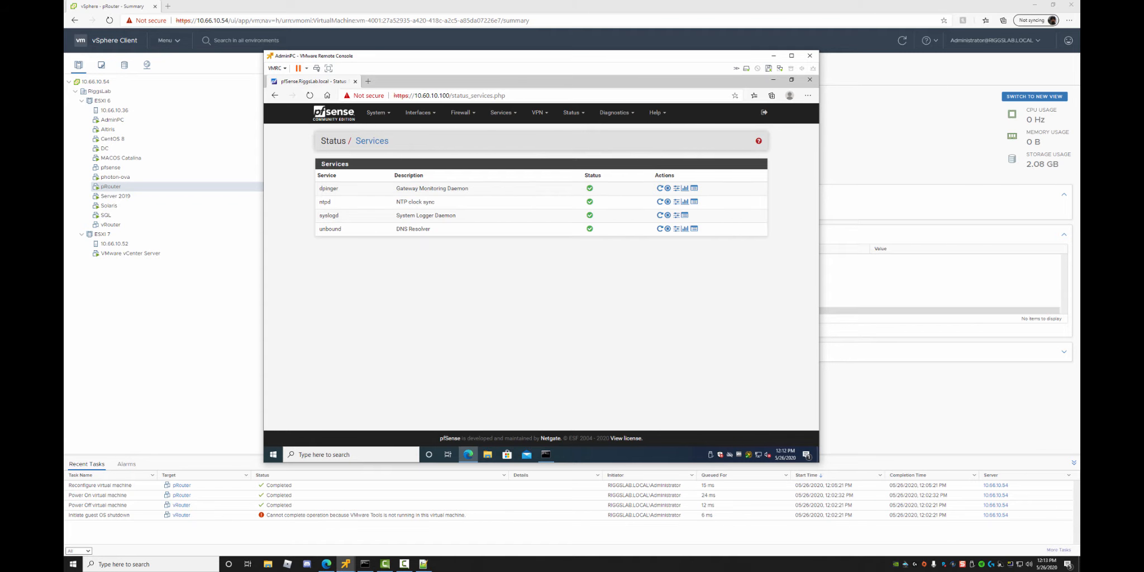
# Visit System > Routing gateways and Interfaces > Assignments, then open Firewall > NAT Port Forward.
pyautogui.click(378, 112)
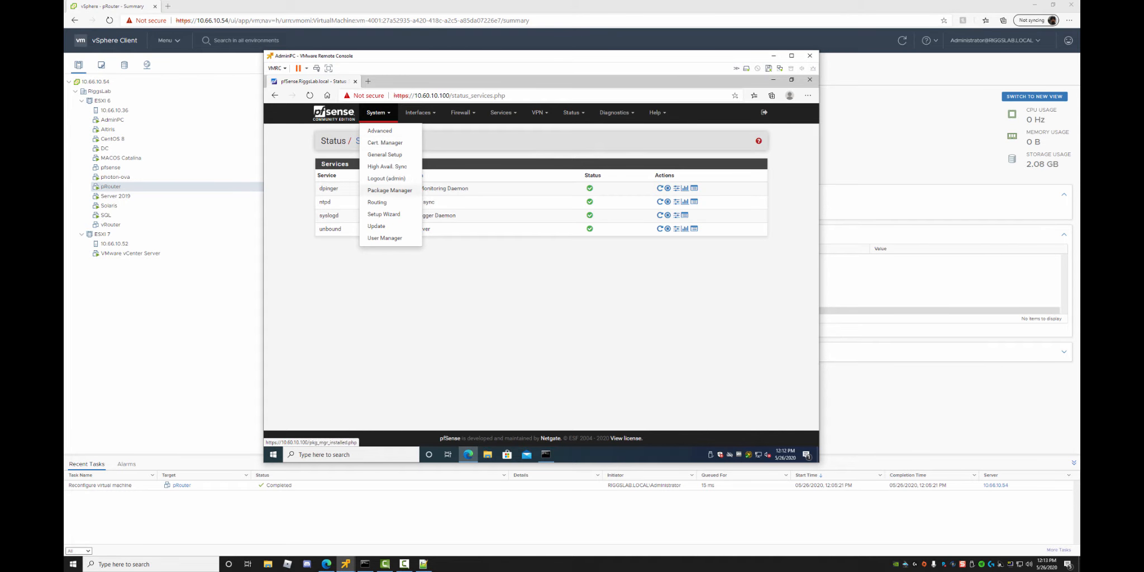
pyautogui.click(377, 203)
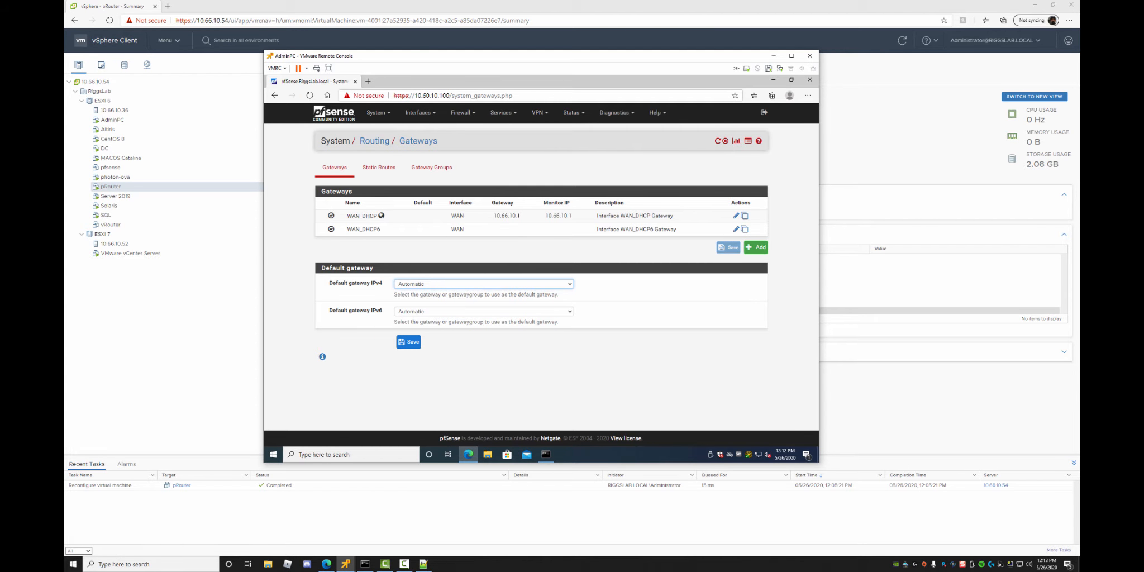
pyautogui.click(419, 113)
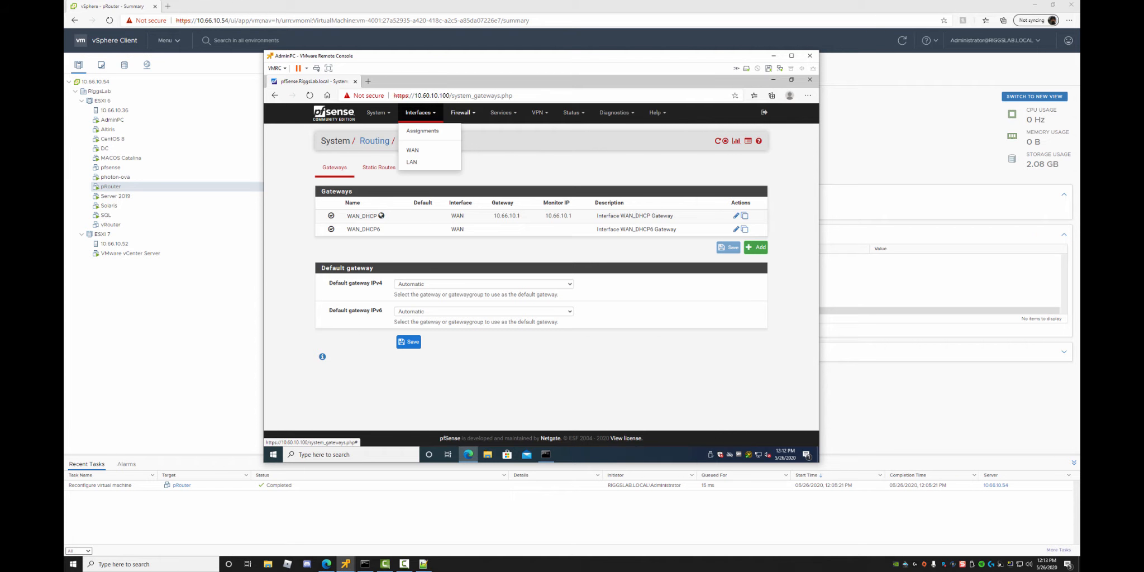
pyautogui.click(422, 131)
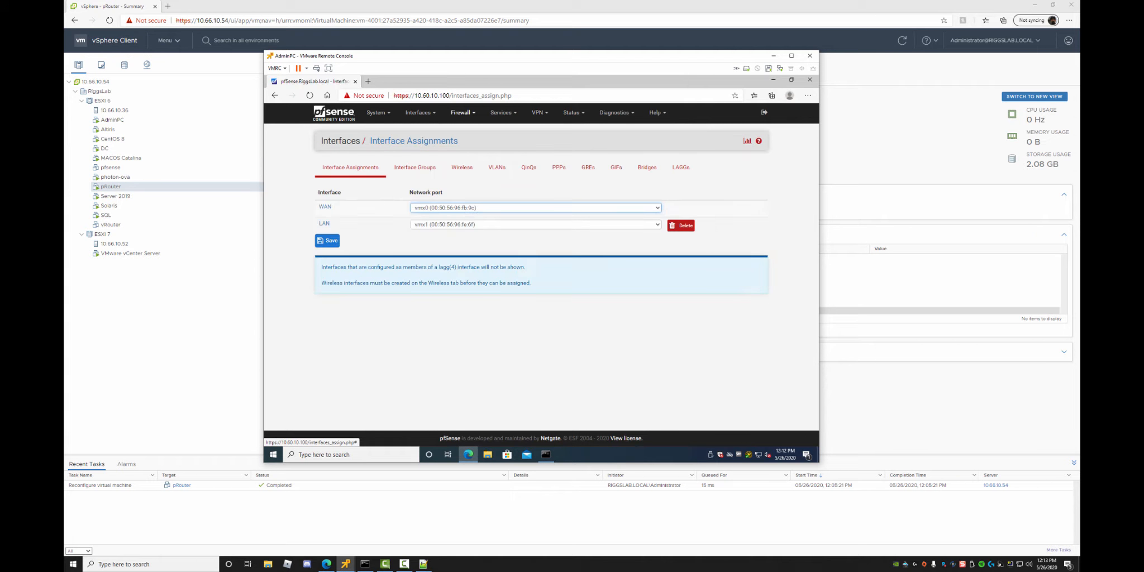
pyautogui.click(462, 113)
pyautogui.click(456, 143)
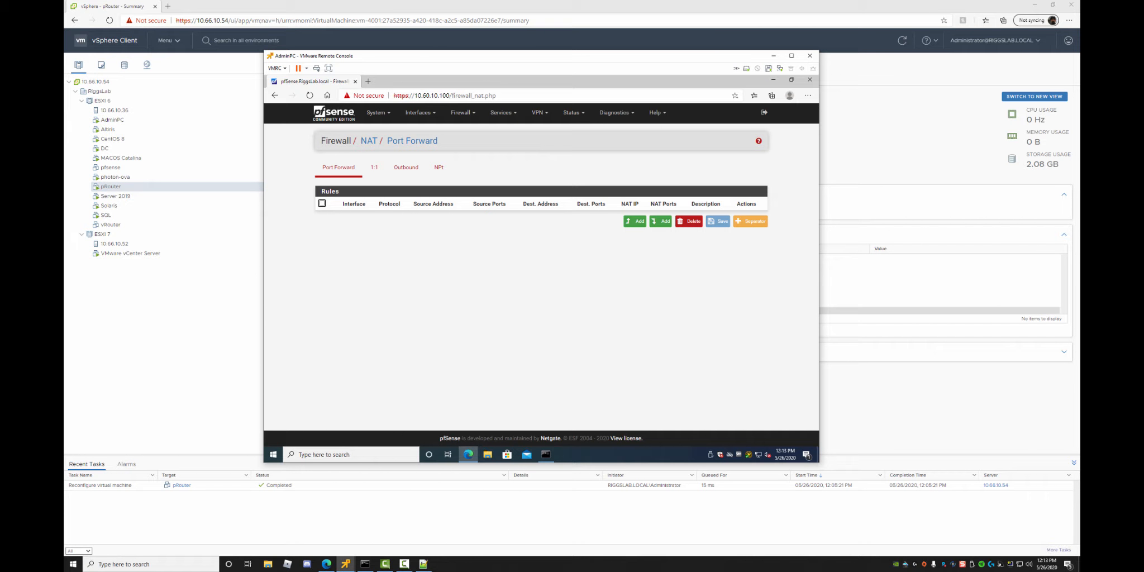
# Start a new NAT port-forward entry, keeping interface WAN and protocol TCP.
pyautogui.click(462, 113)
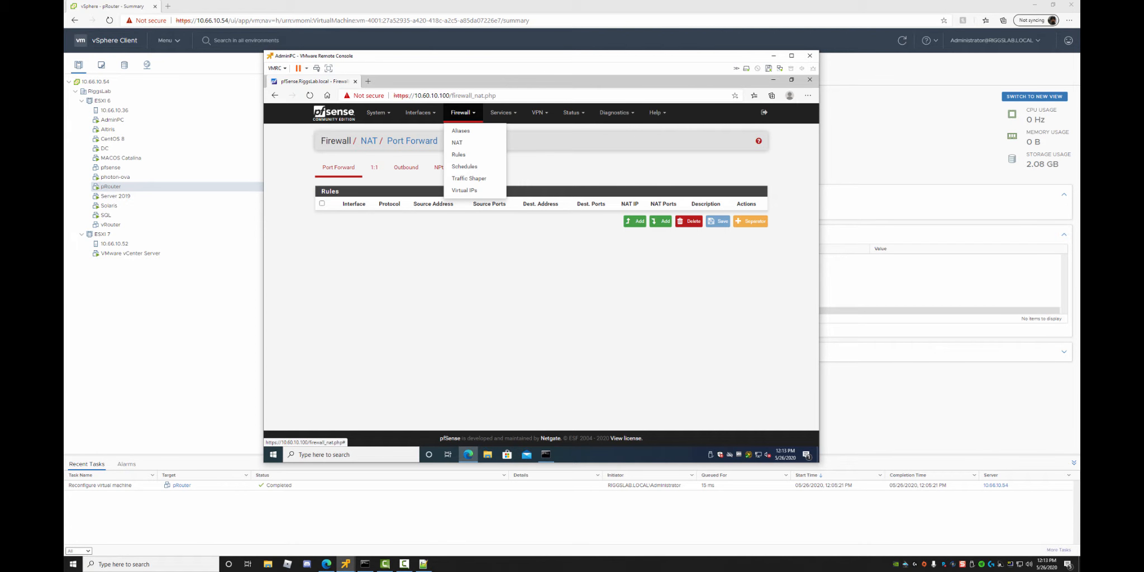
pyautogui.click(459, 155)
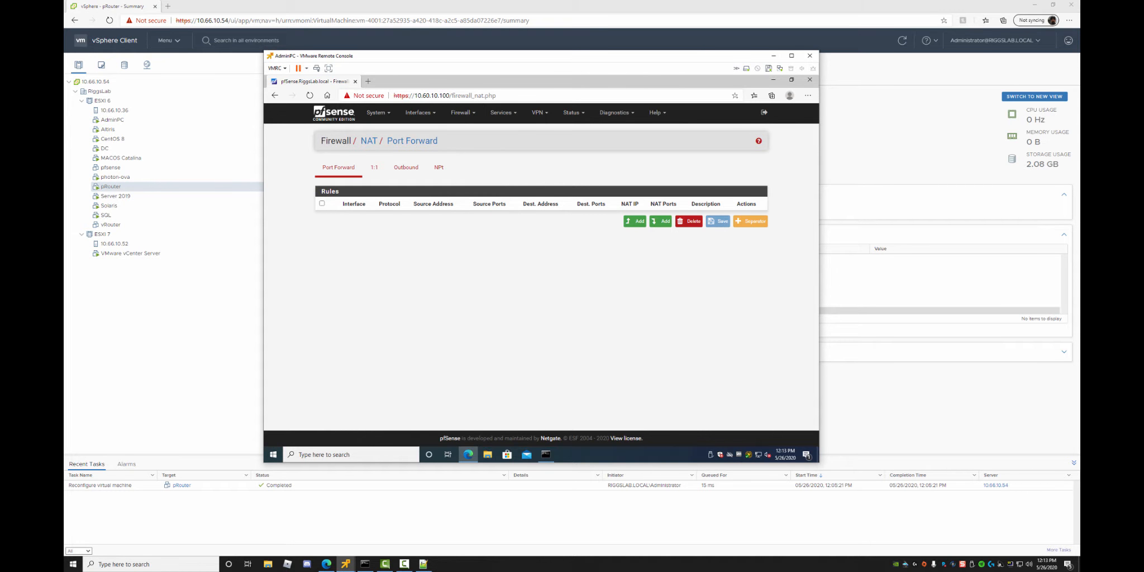
pyautogui.click(635, 222)
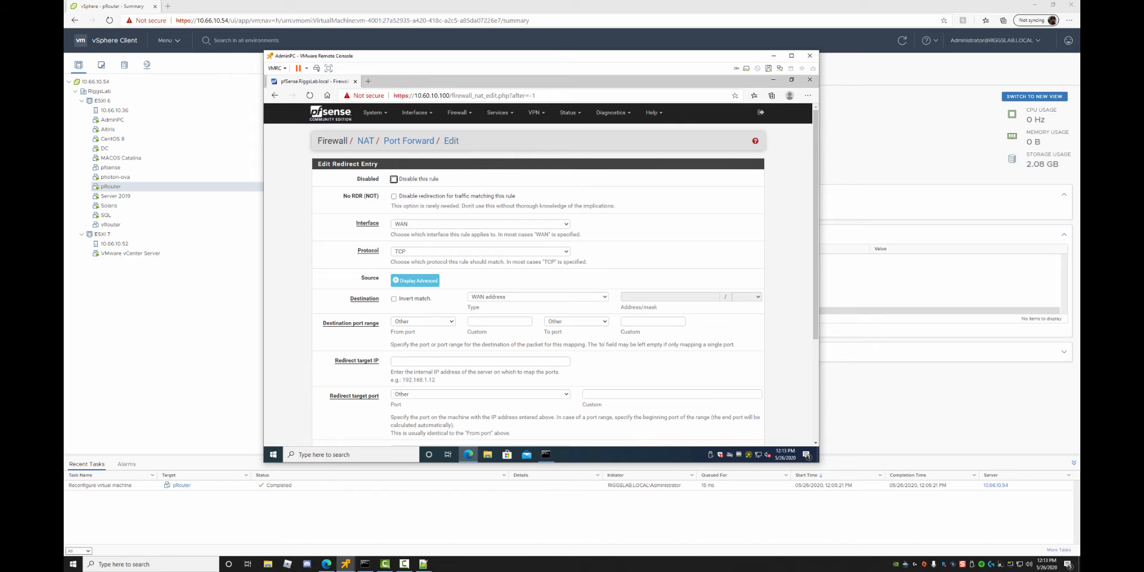
pyautogui.click(480, 252)
pyautogui.click(480, 251)
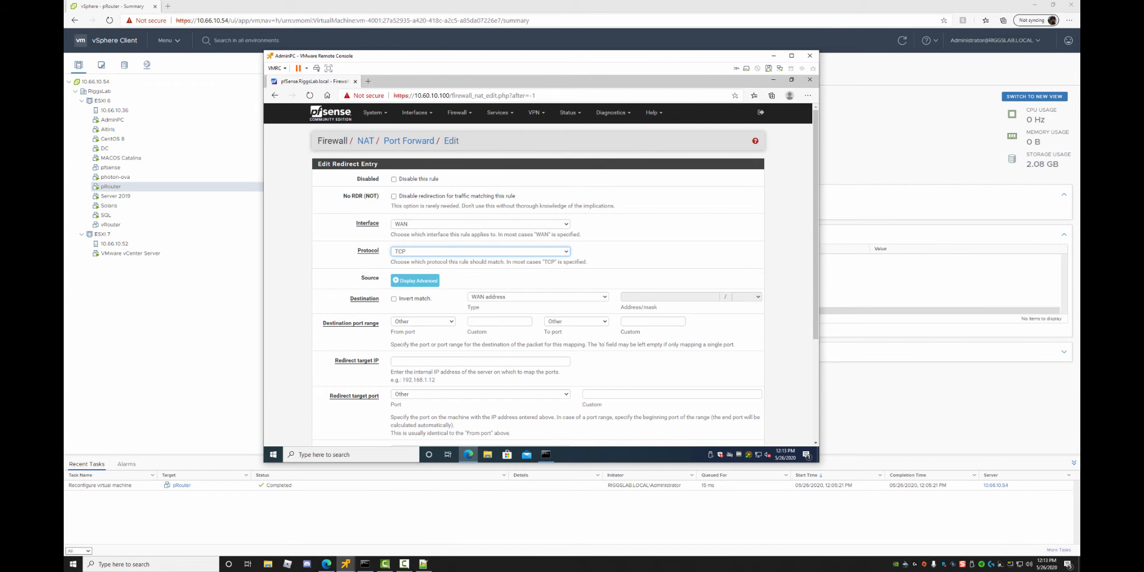
pyautogui.click(480, 224)
pyautogui.click(480, 224)
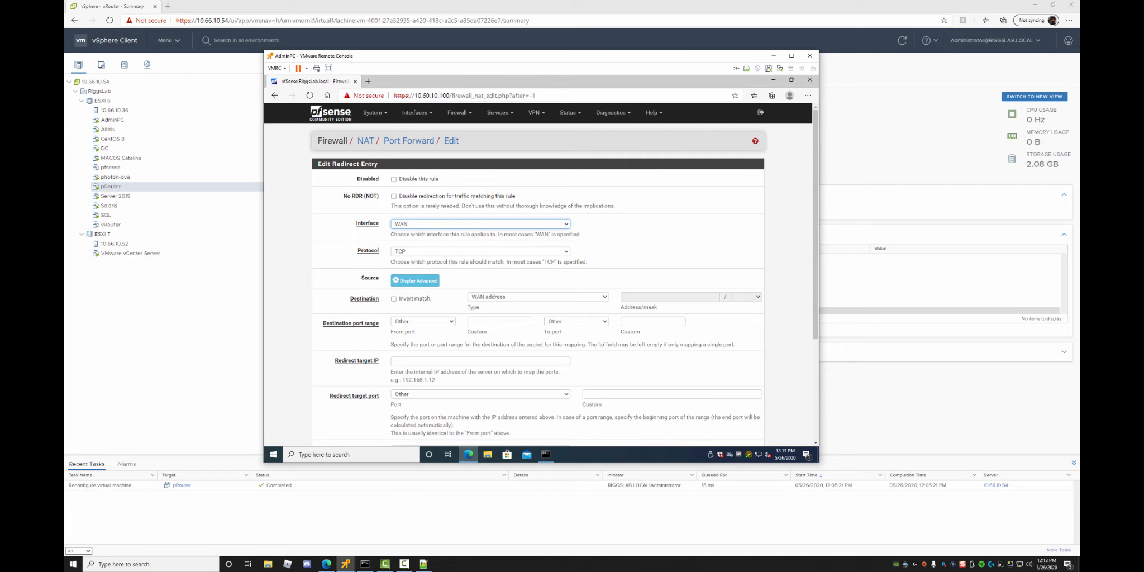
# Set the port-forward destination to Single host or alias 10.60.10.100.
pyautogui.click(538, 297)
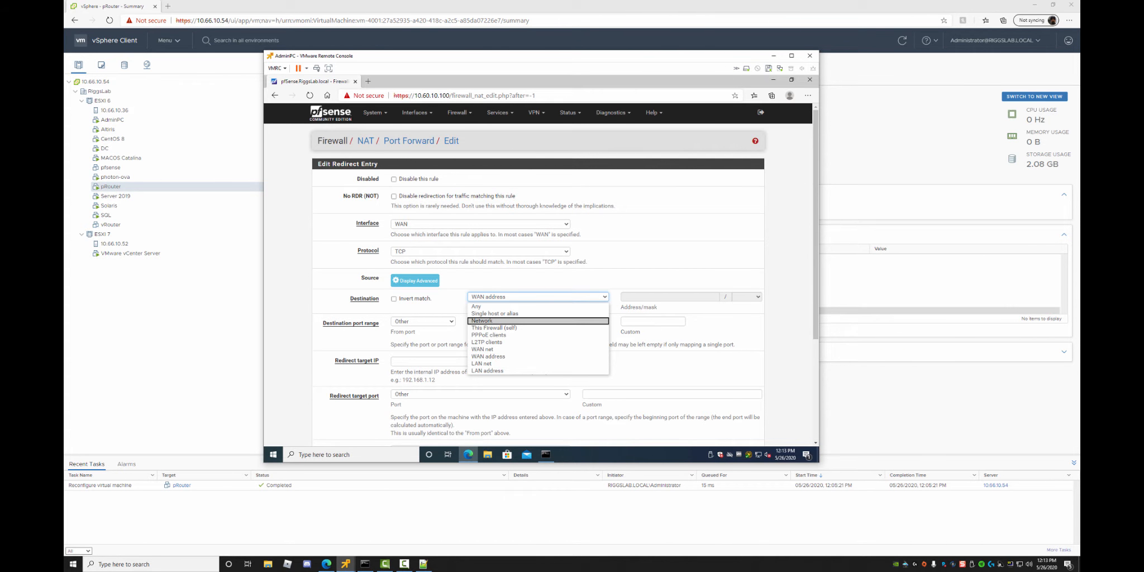
pyautogui.click(536, 280)
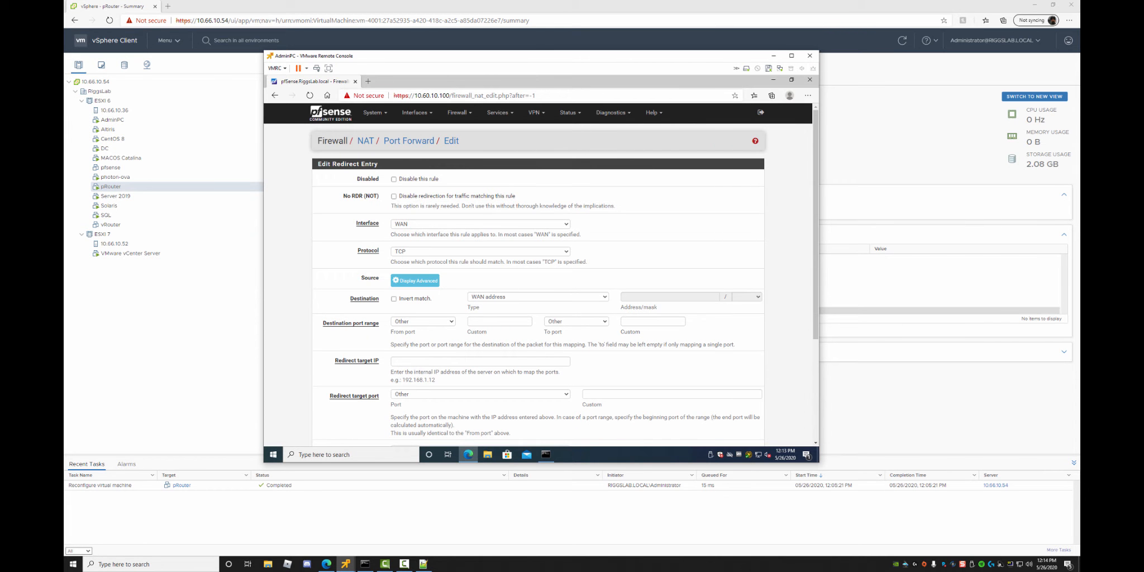
pyautogui.click(537, 298)
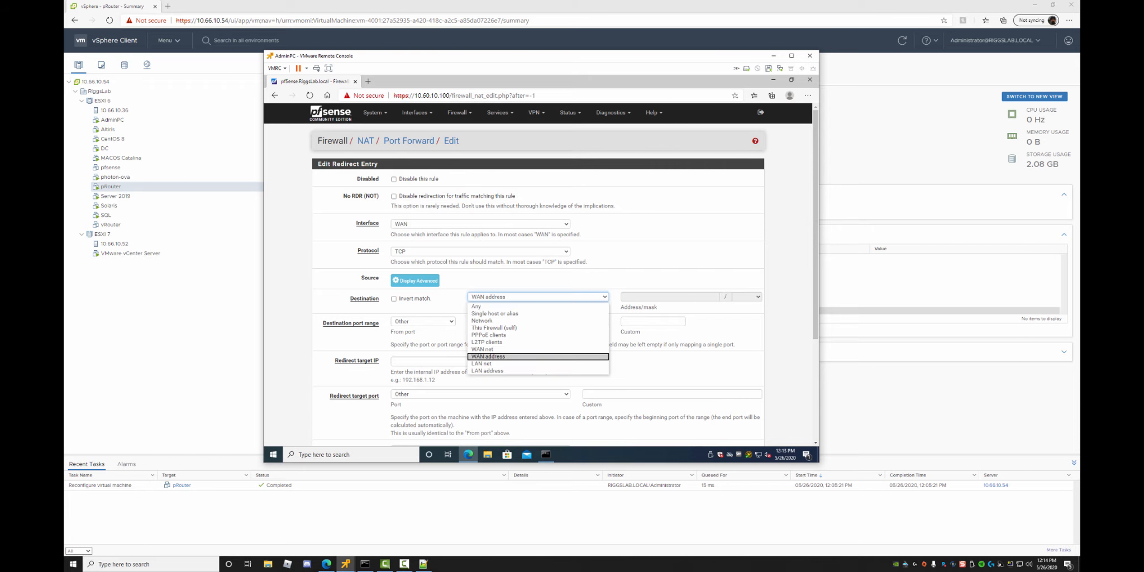
pyautogui.click(495, 314)
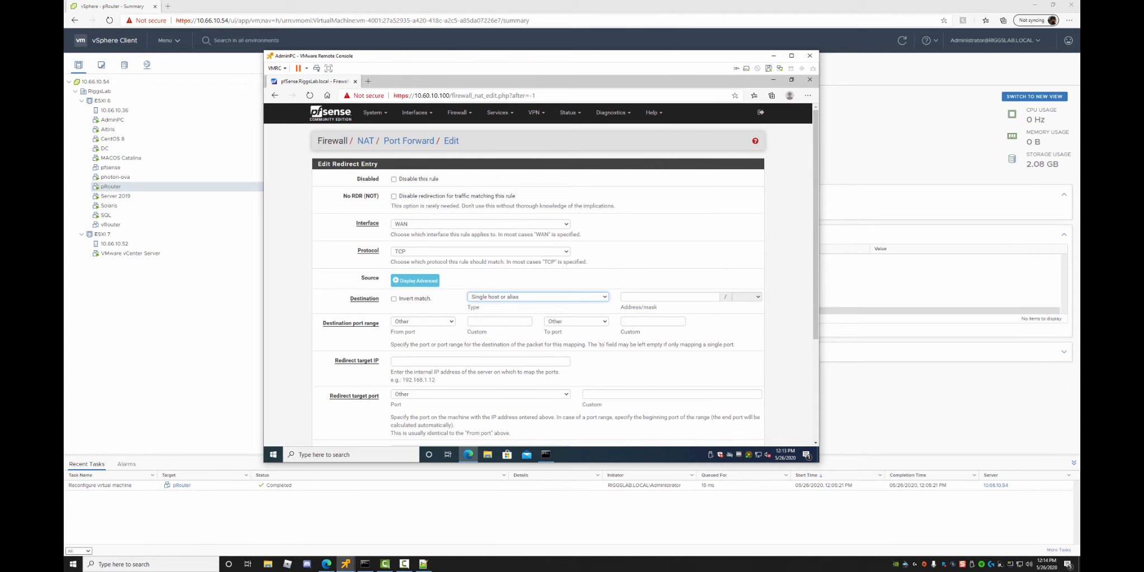
pyautogui.click(669, 297)
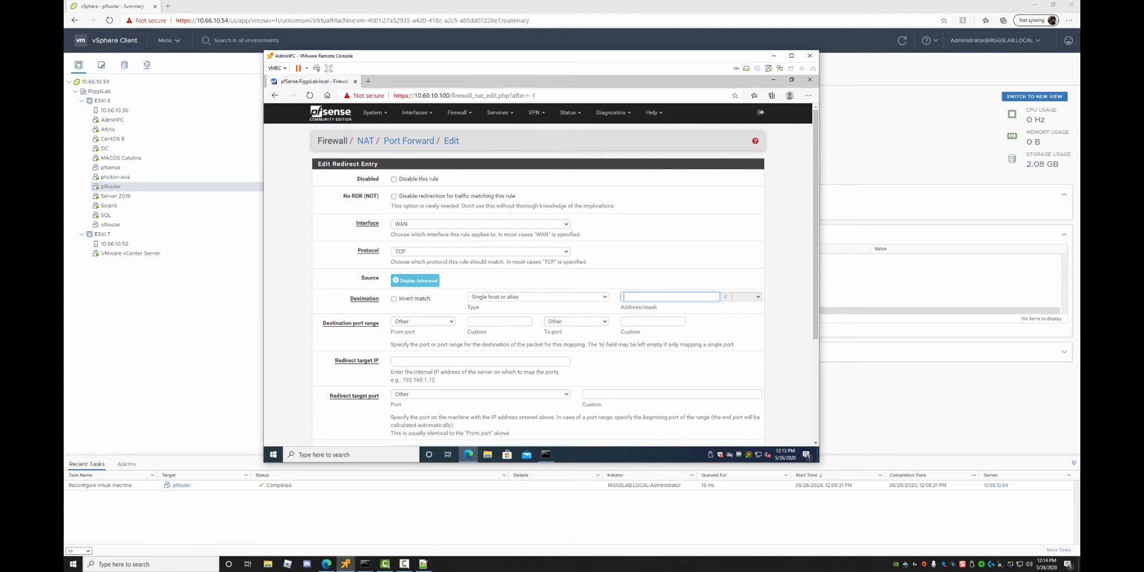
pyautogui.write('10.60.10.100')
# Set the destination port range from HTTP to HTTP and scroll down toward Save.
pyautogui.click(423, 322)
pyautogui.click(423, 321)
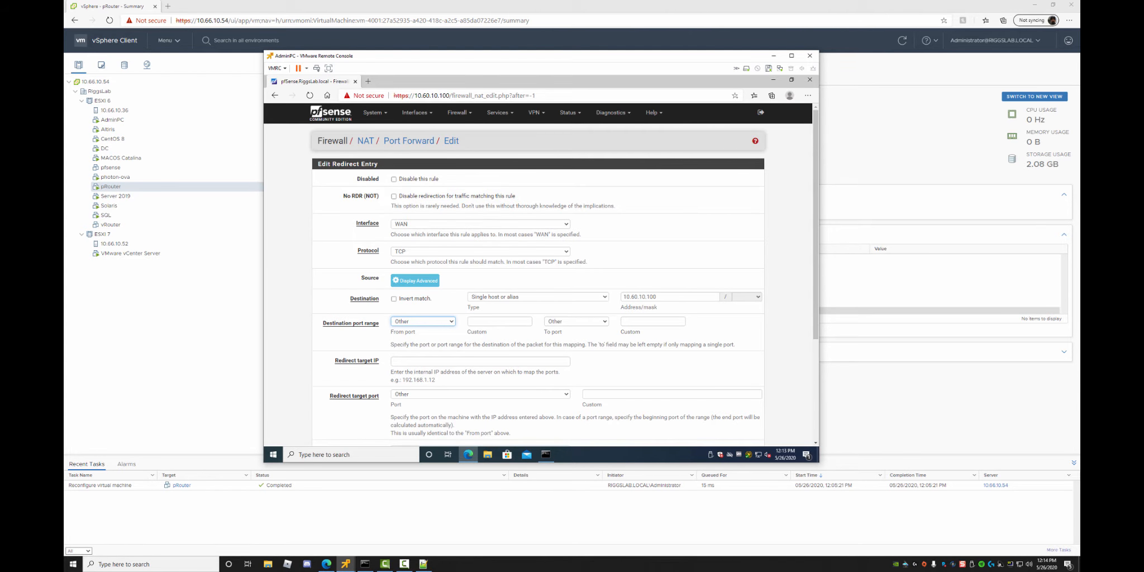
pyautogui.click(423, 322)
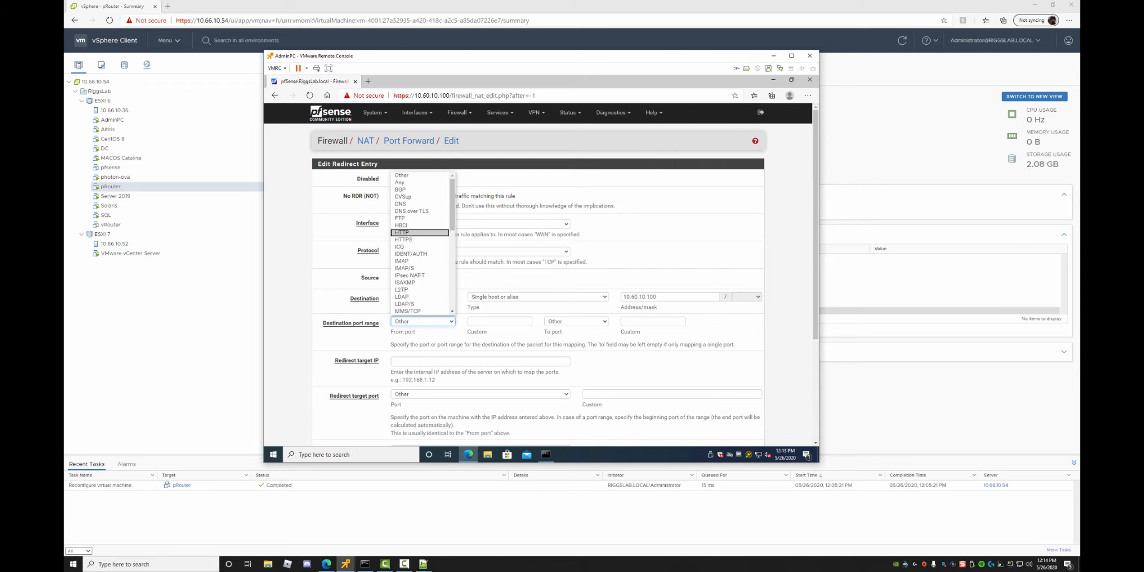
pyautogui.click(449, 361)
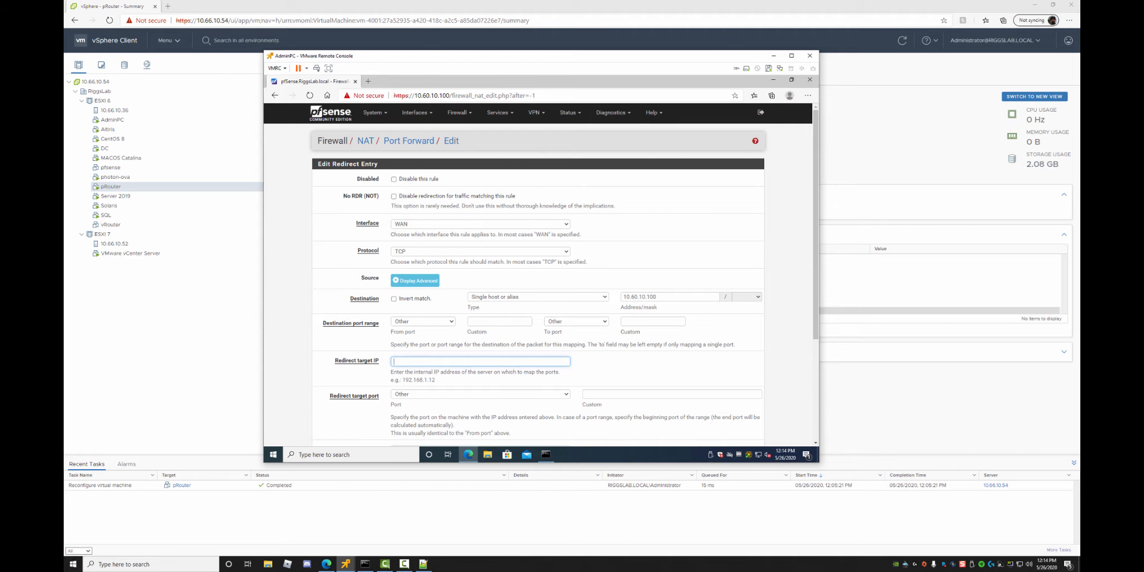
pyautogui.click(575, 321)
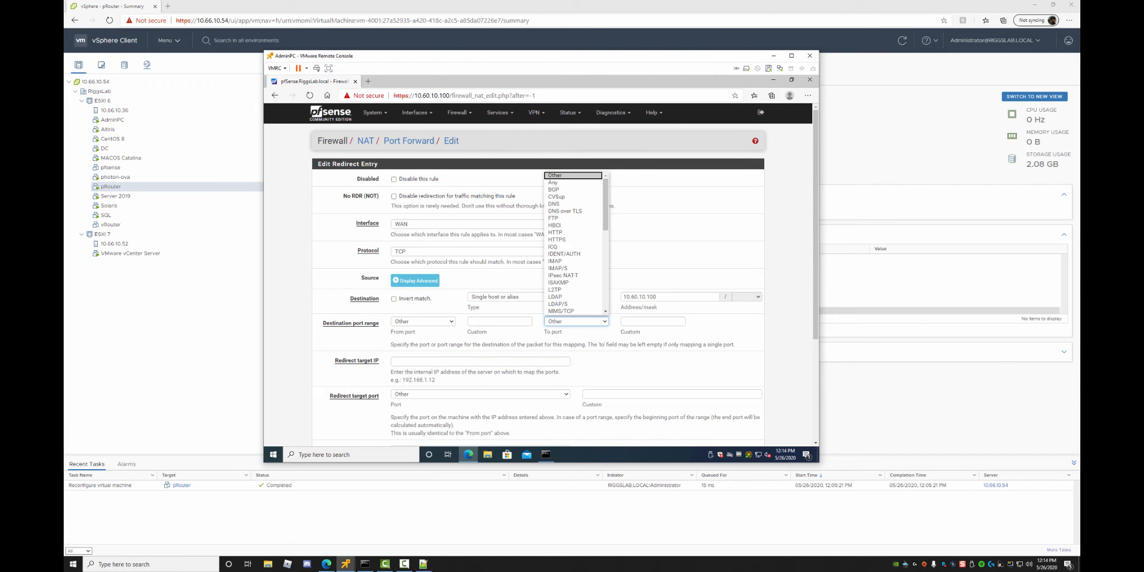
pyautogui.click(652, 322)
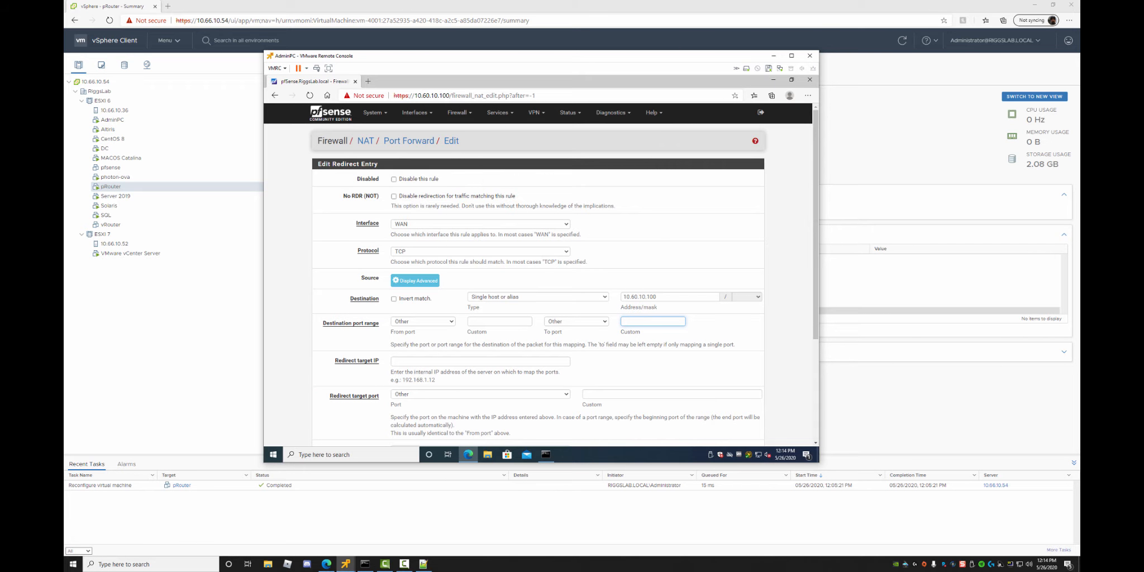
pyautogui.click(423, 321)
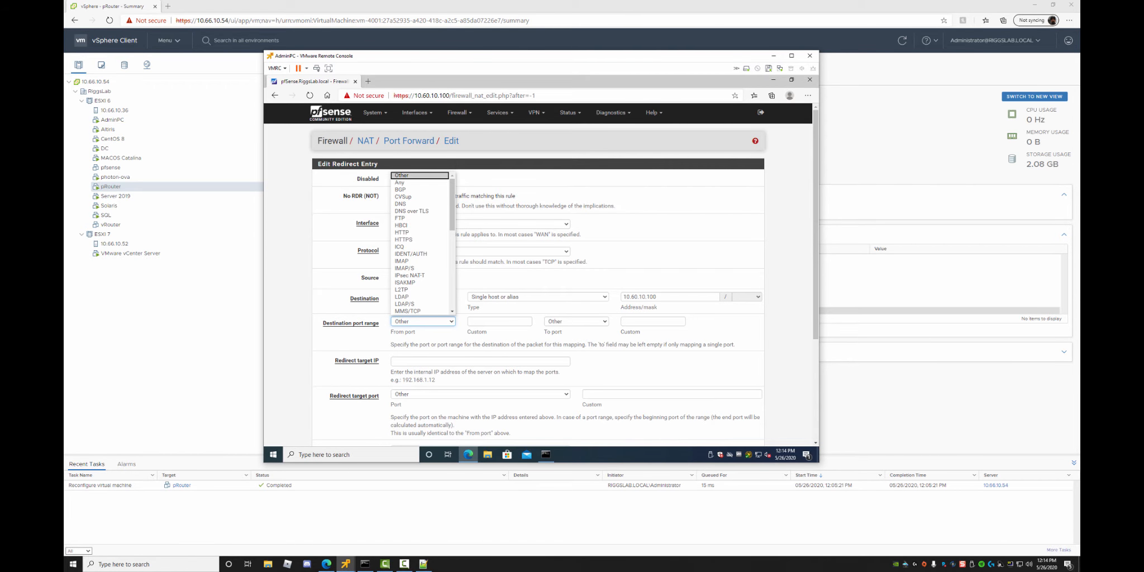
pyautogui.click(401, 233)
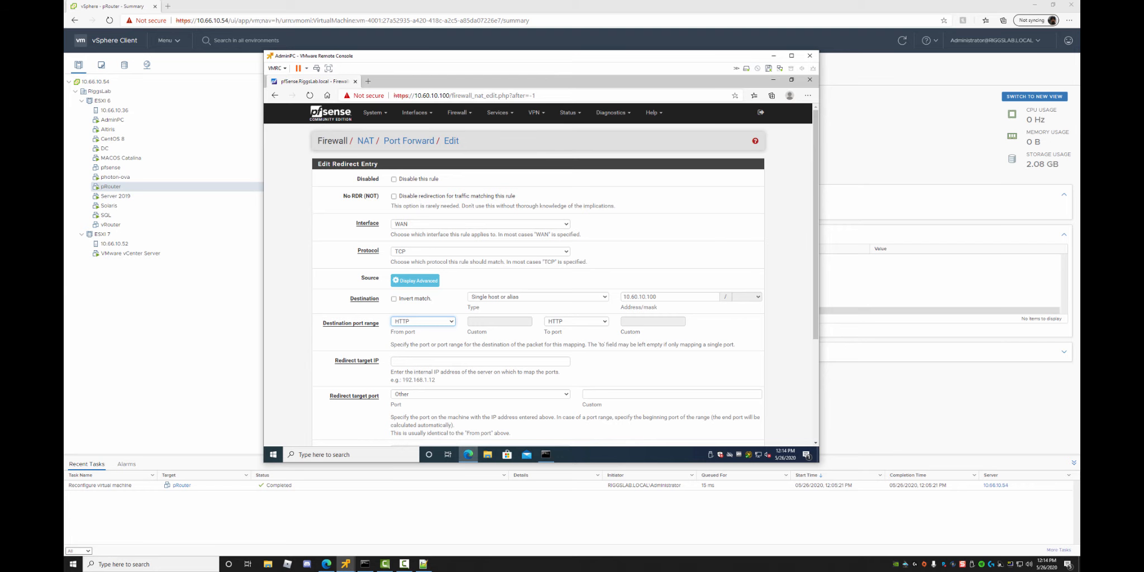
pyautogui.click(423, 321)
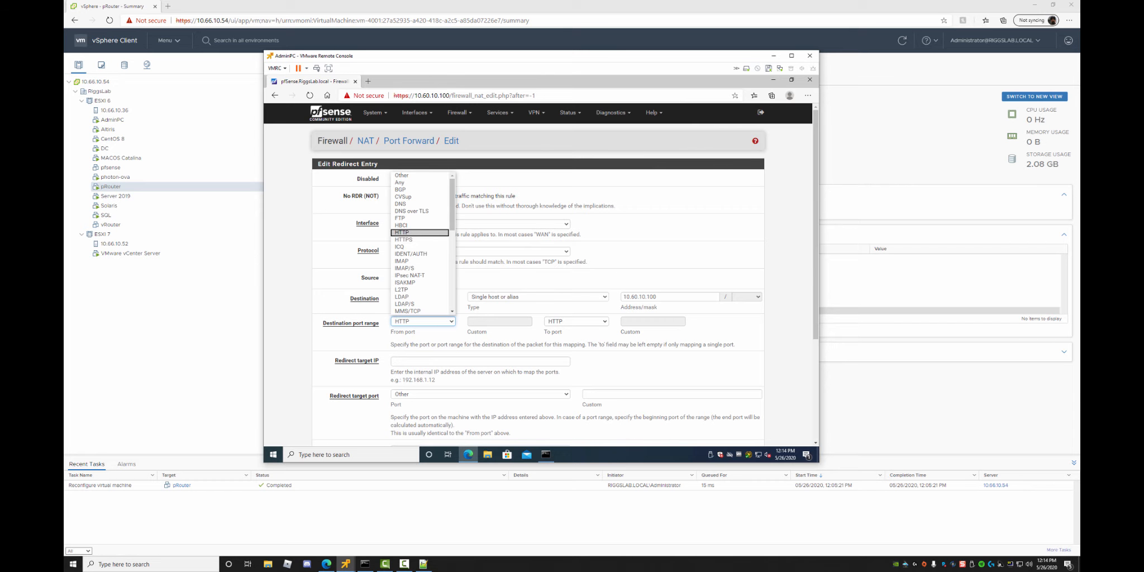
pyautogui.click(423, 322)
pyautogui.scroll(-3, 539, 273)
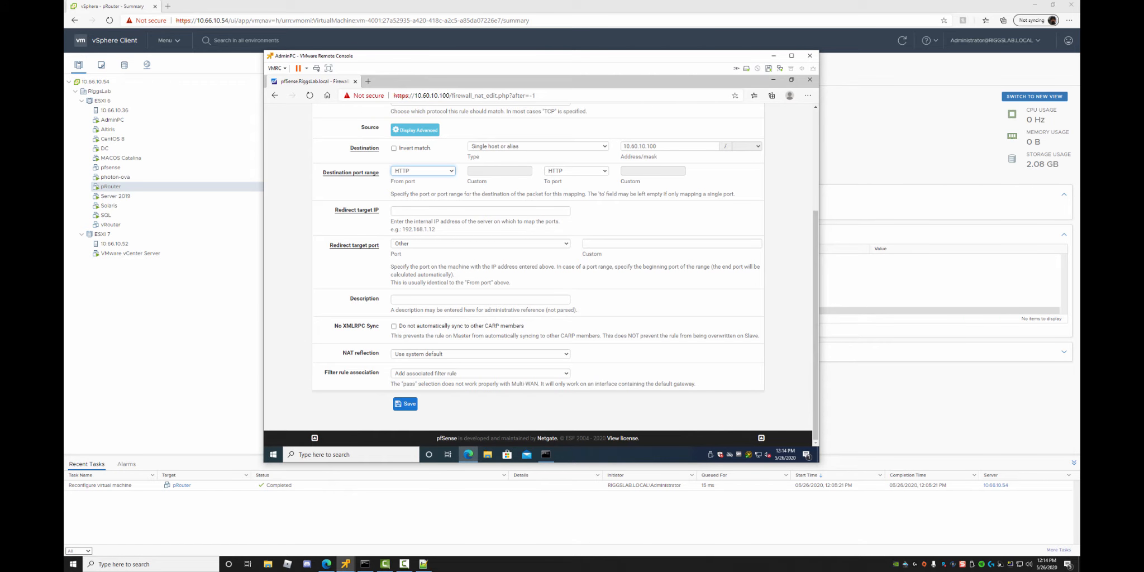
# Save the port-forward entry and review the errors: redirect target IP required, target port invalid.
pyautogui.click(405, 404)
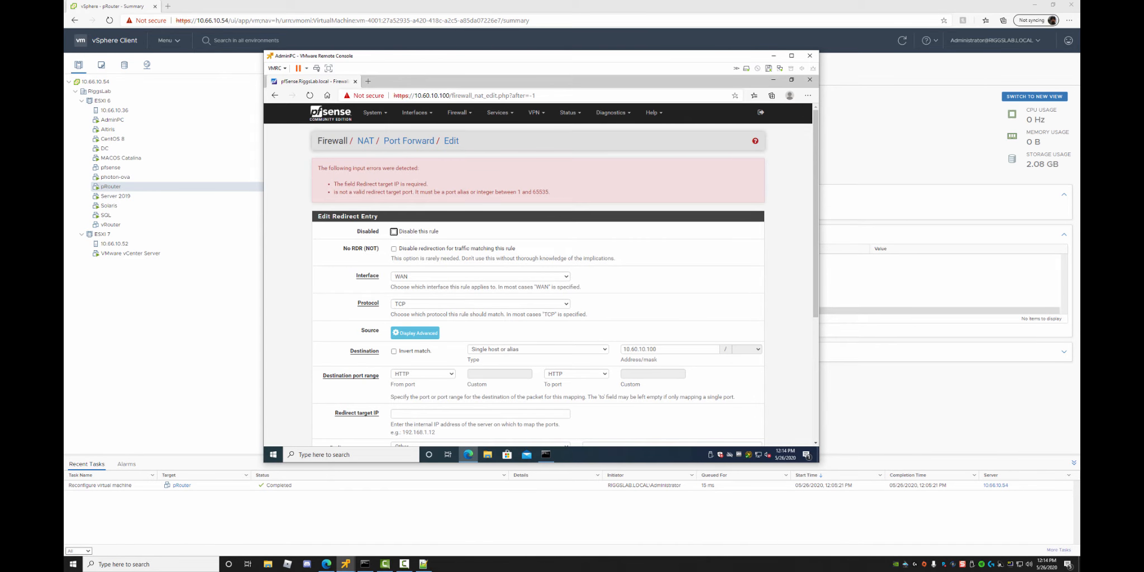
pyautogui.scroll(-4, 539, 274)
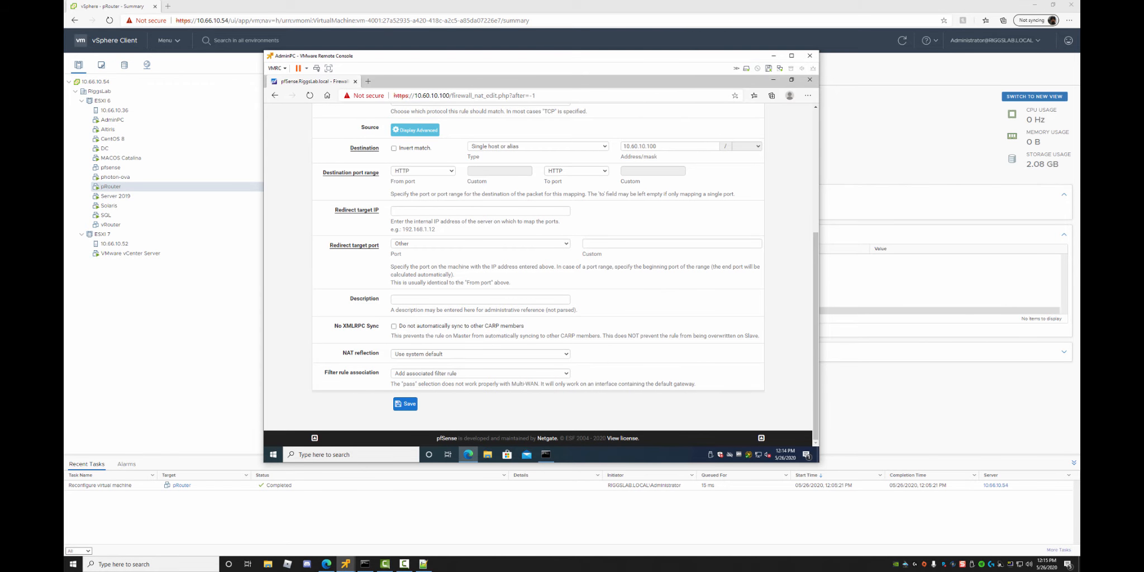
pyautogui.scroll(1, 539, 273)
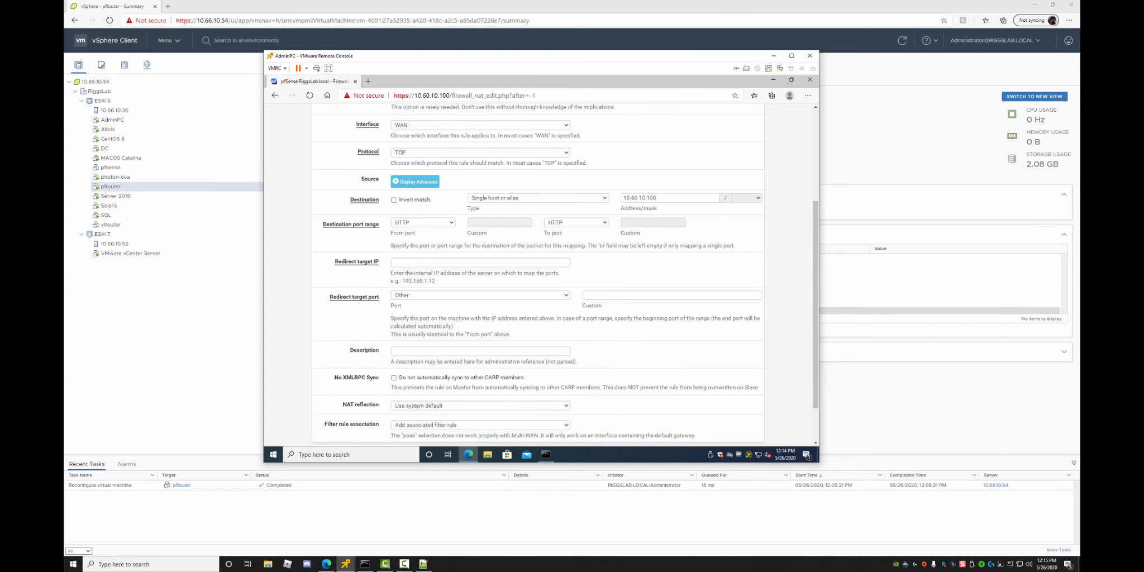
pyautogui.scroll(3, 539, 273)
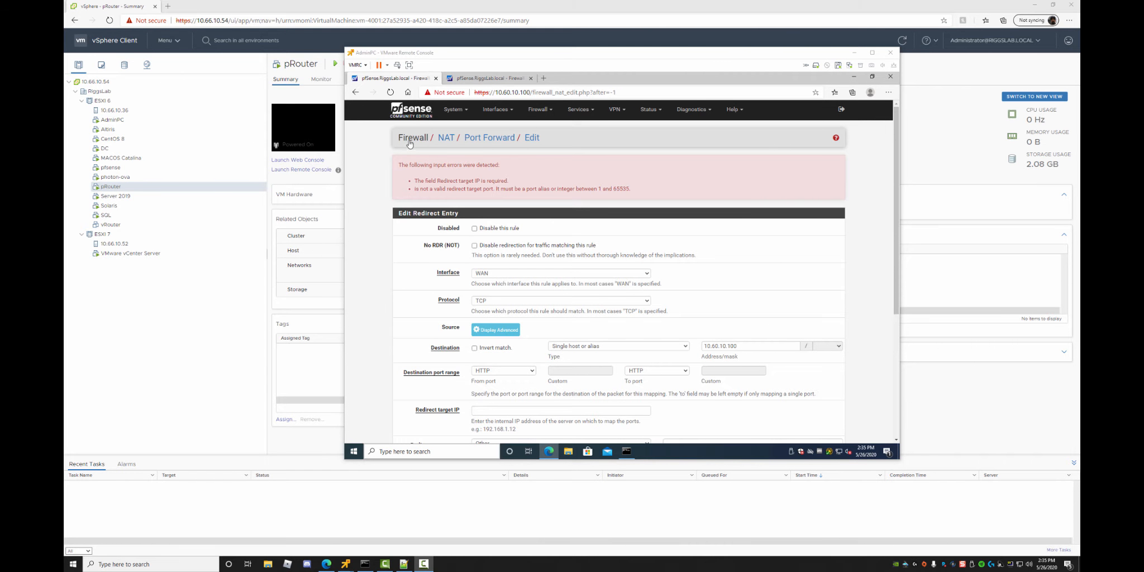
# Open Firewall > Rules for the WAN interface and add a new rule.
pyautogui.click(478, 82)
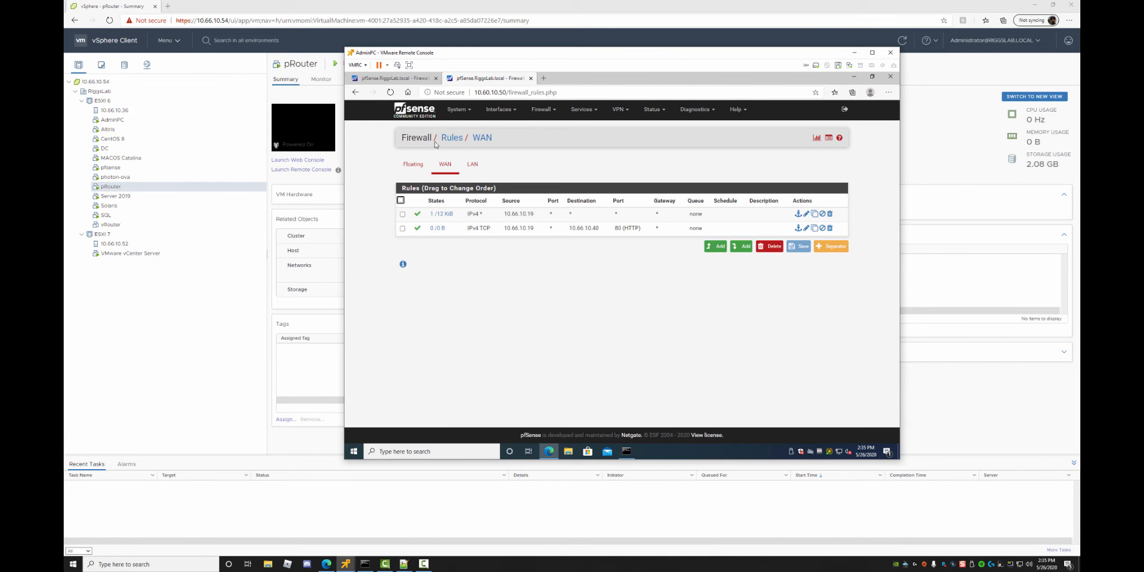
pyautogui.click(398, 80)
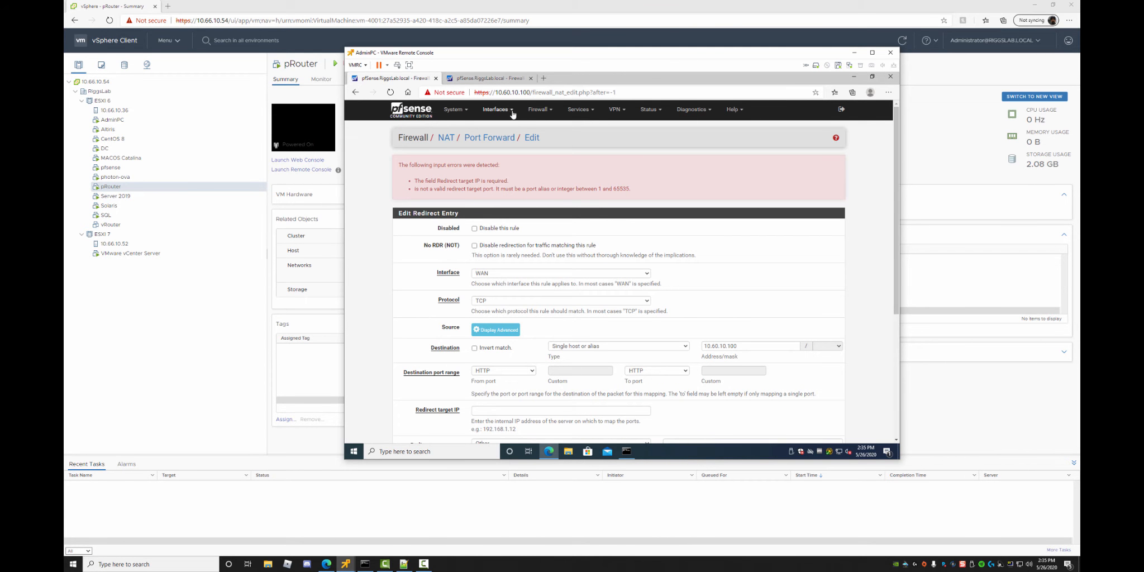
pyautogui.click(538, 110)
pyautogui.click(543, 154)
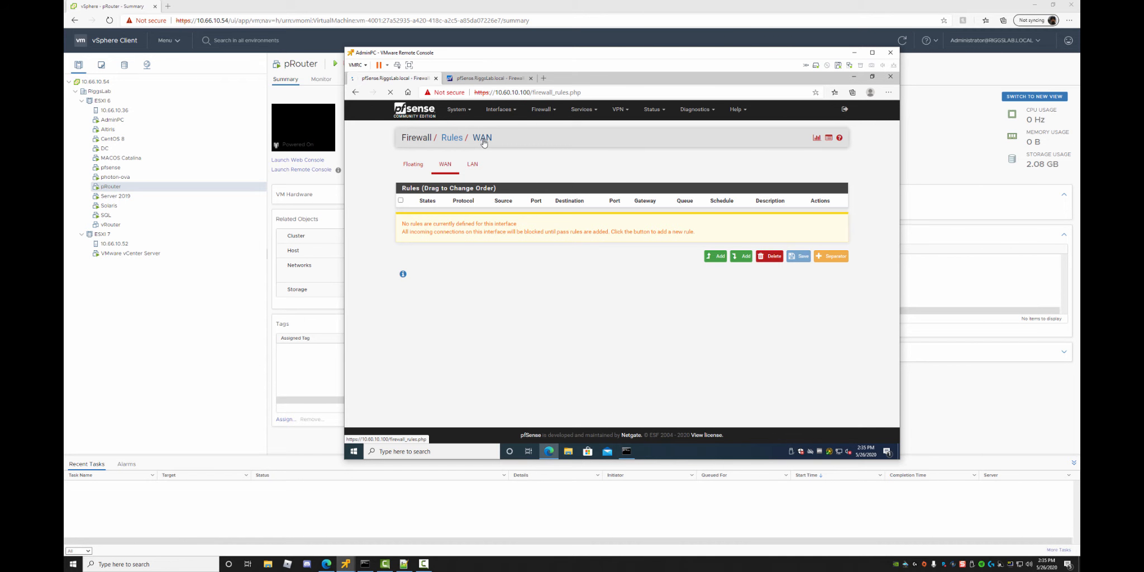
pyautogui.click(445, 164)
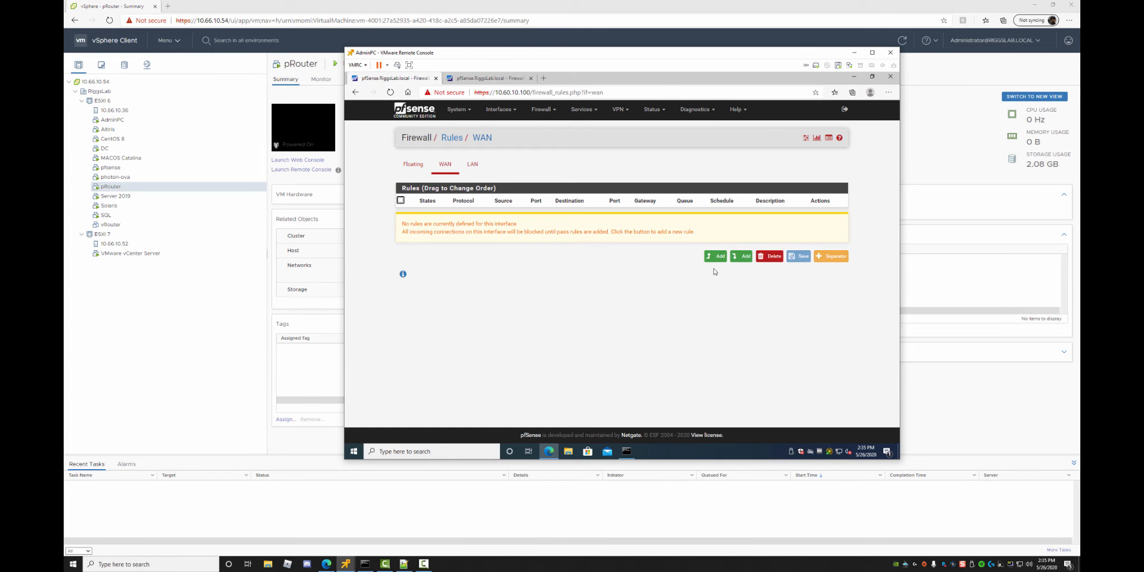
pyautogui.click(721, 260)
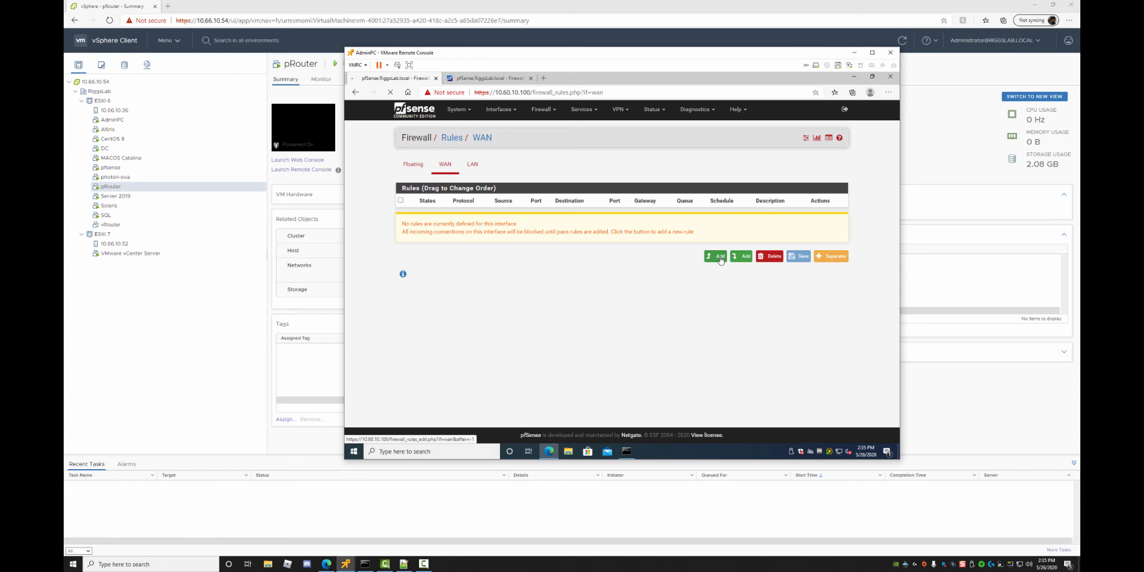
# Move the setup notes window aside to uncover the rule form.
pyautogui.click(404, 564)
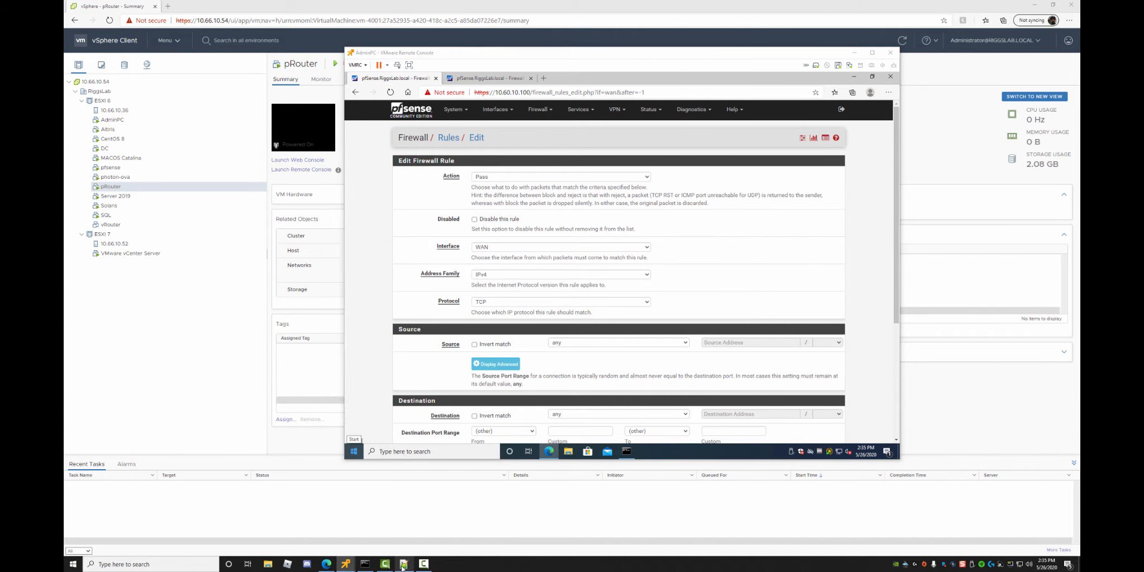
pyautogui.moveTo(435, 198); pyautogui.dragTo(1081, 121)
pyautogui.moveTo(1061, 198); pyautogui.dragTo(995, 203)
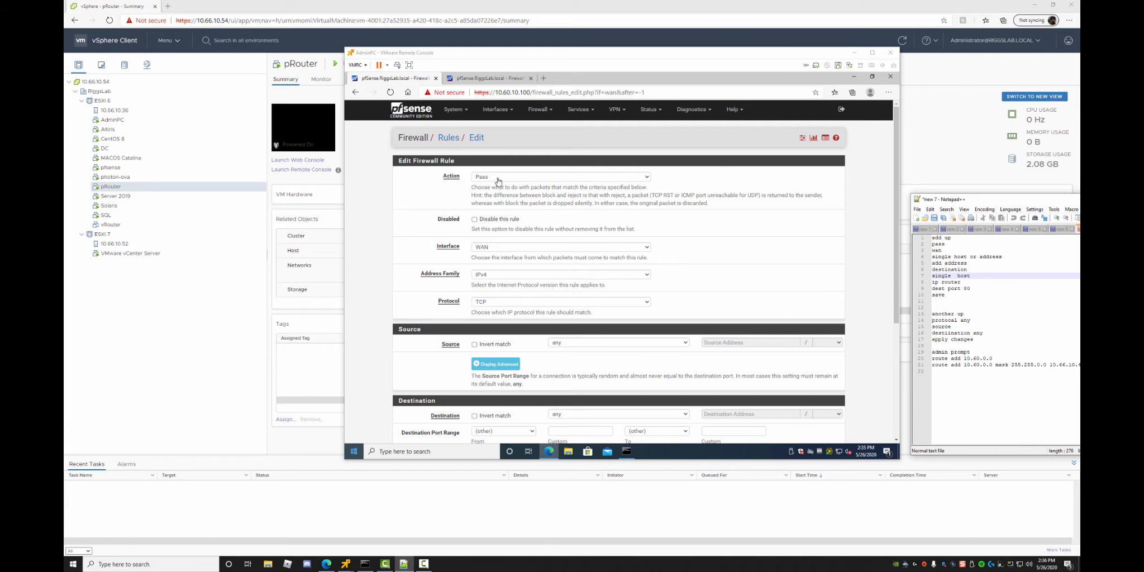
# Keep IPv4, set the rule's Source to Single host or alias, and bring Command Prompt forward.
pyautogui.click(496, 277)
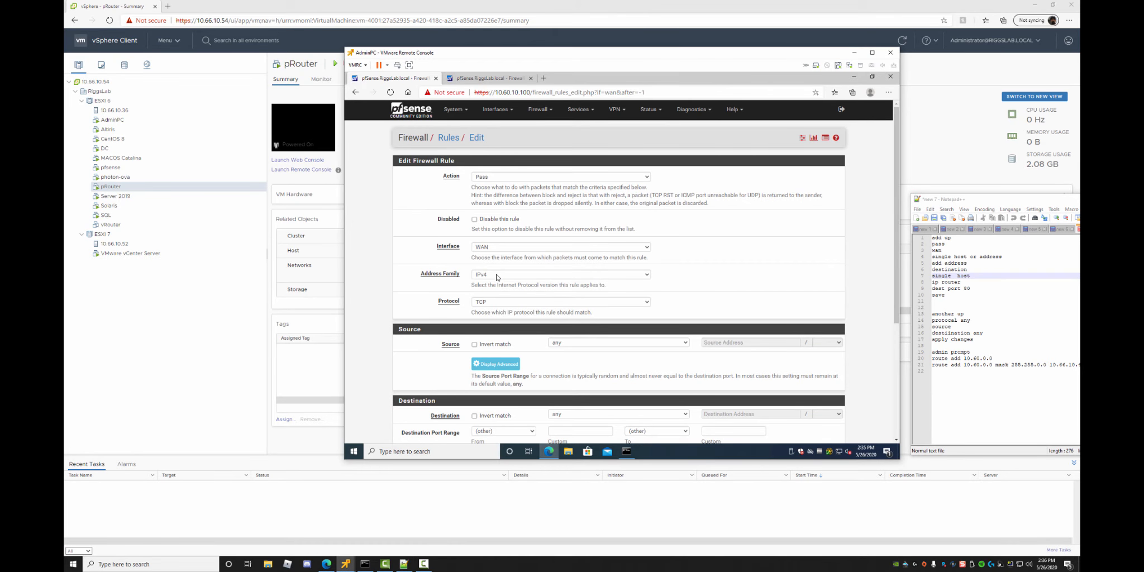
pyautogui.click(497, 277)
pyautogui.click(497, 277)
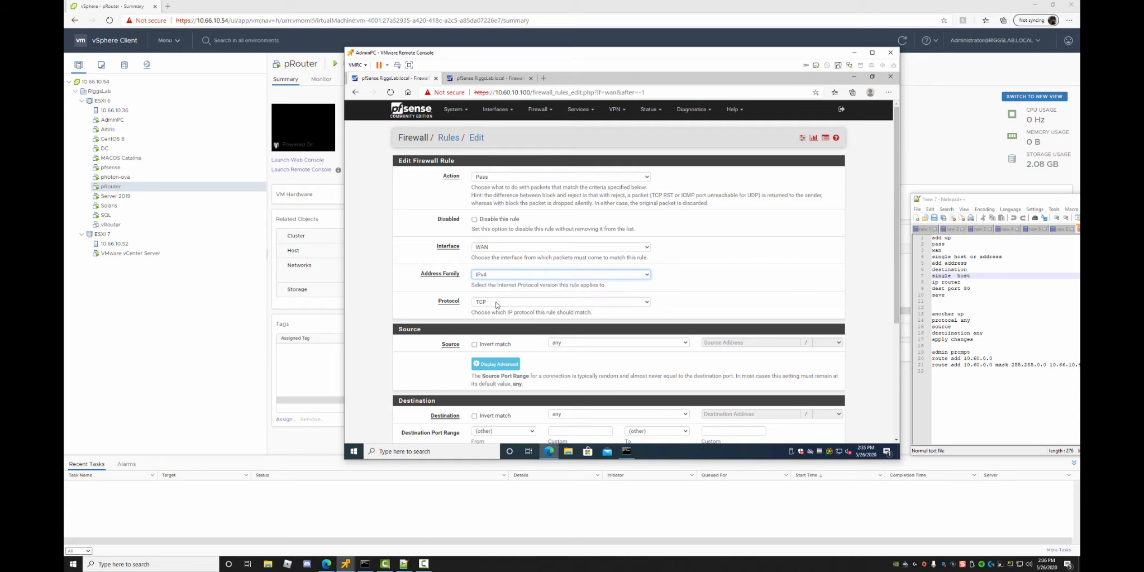
pyautogui.scroll(-1, 504, 342)
pyautogui.scroll(-3, 504, 342)
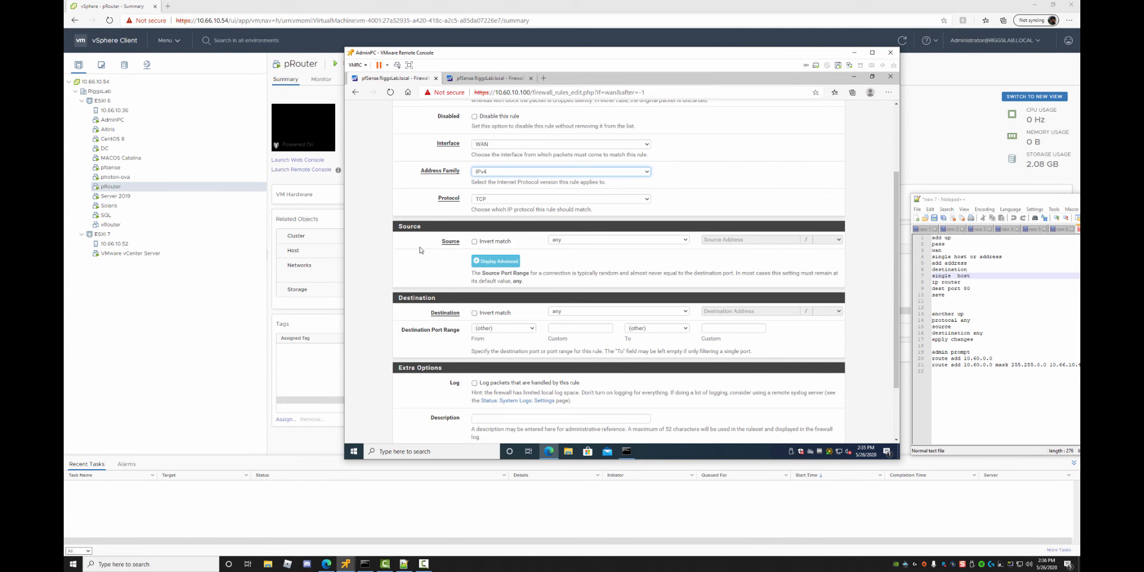
pyautogui.click(581, 240)
pyautogui.click(587, 256)
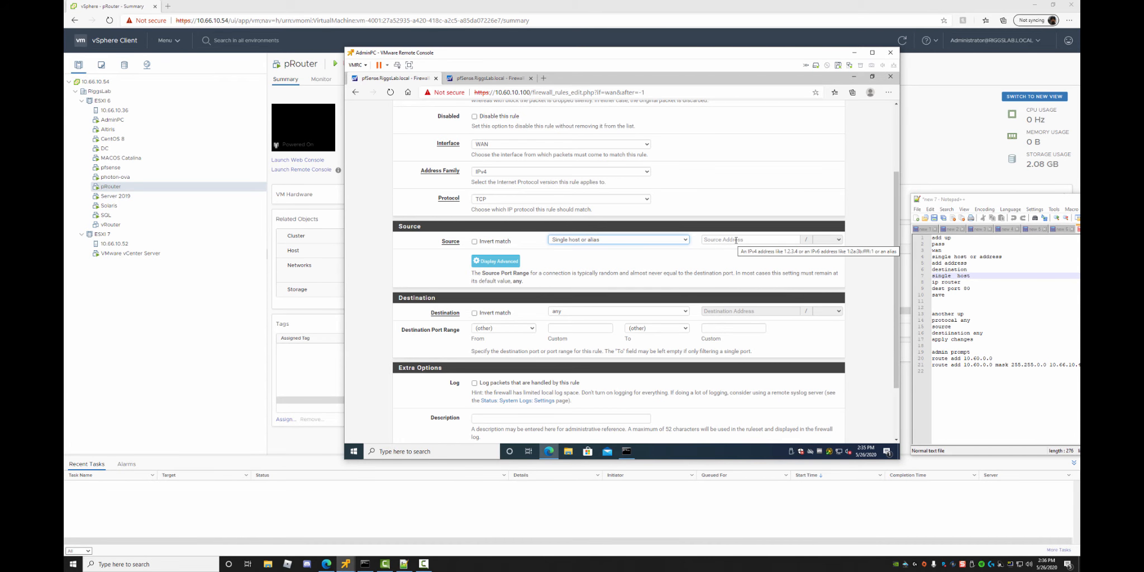
pyautogui.click(365, 564)
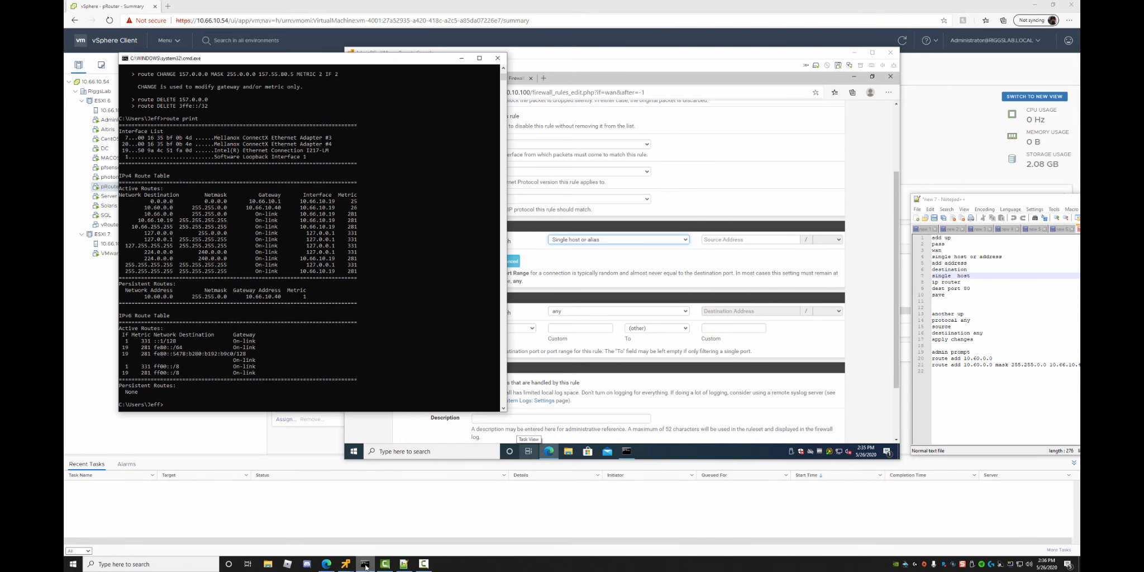
# Run ipconfig to read the PC's address 10.66.10.19, then return to the pfSense rule form.
pyautogui.write('ipconfig')
pyautogui.press('Return')
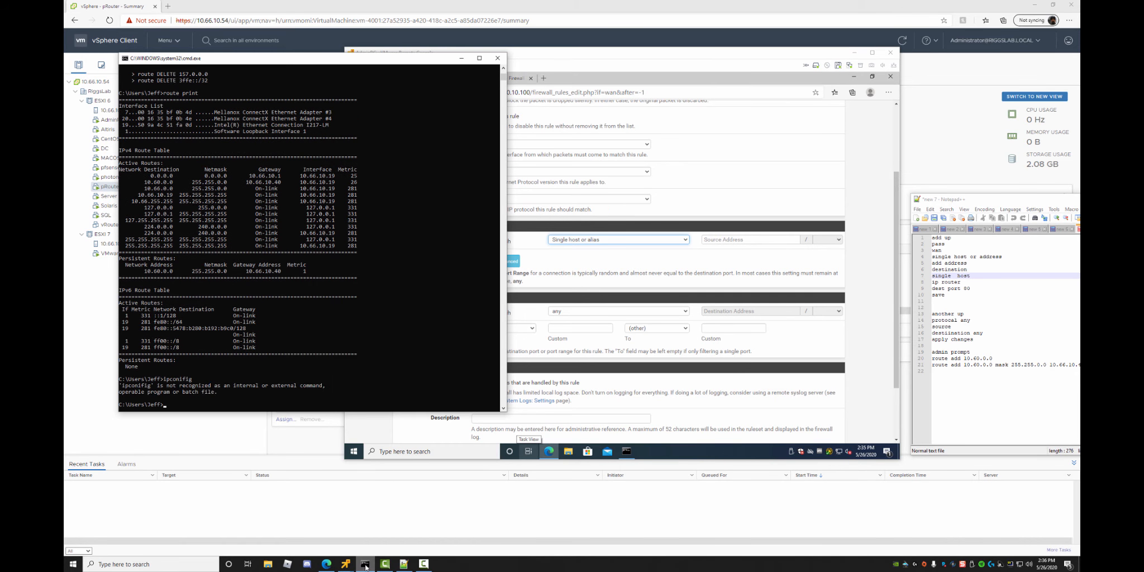
pyautogui.write('ipconfig')
pyautogui.press('Return')
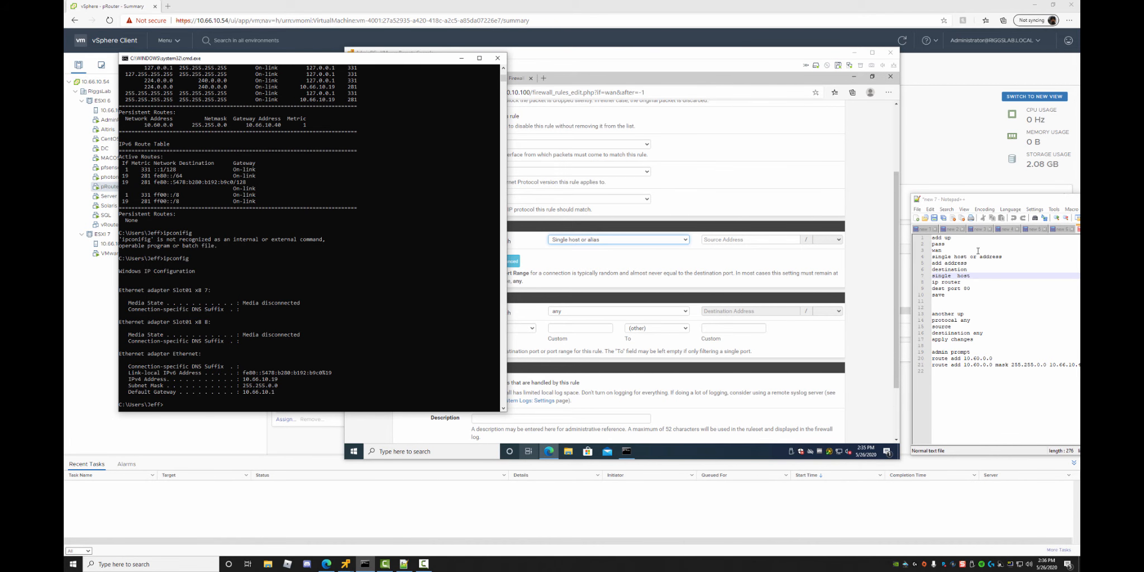
pyautogui.click(733, 149)
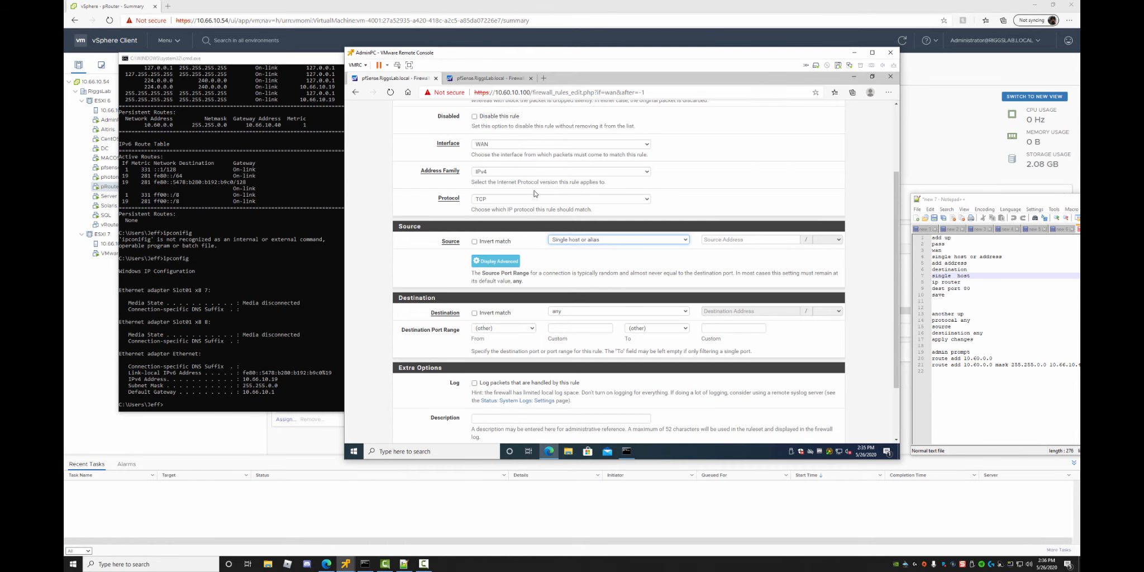
# Enter source address 10.66.10.19 and set the Destination to Single host or alias.
pyautogui.click(720, 238)
pyautogui.write('10.66.10.19')
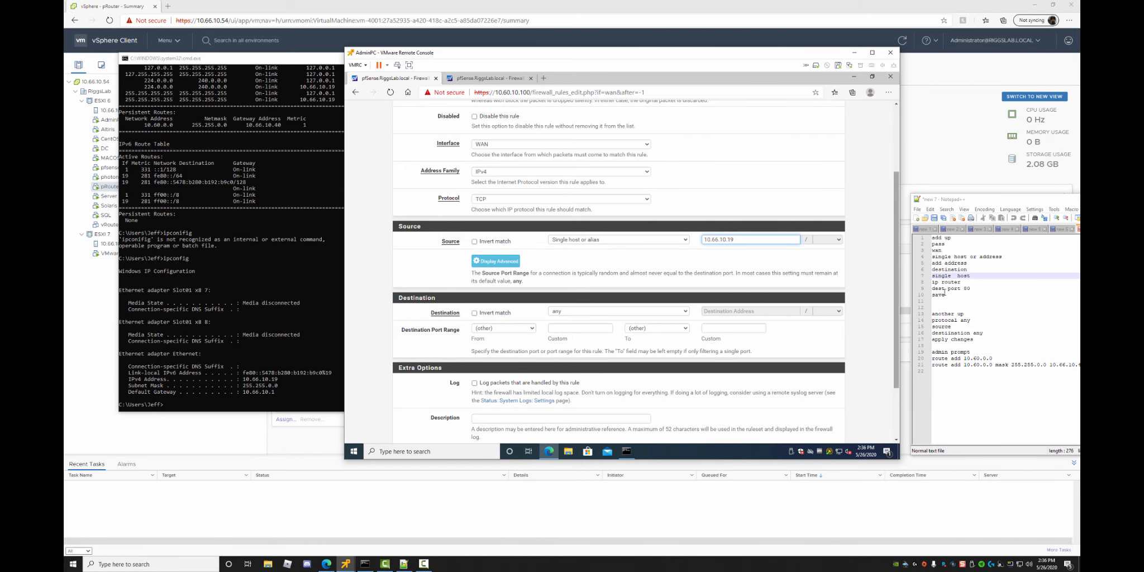
pyautogui.click(586, 314)
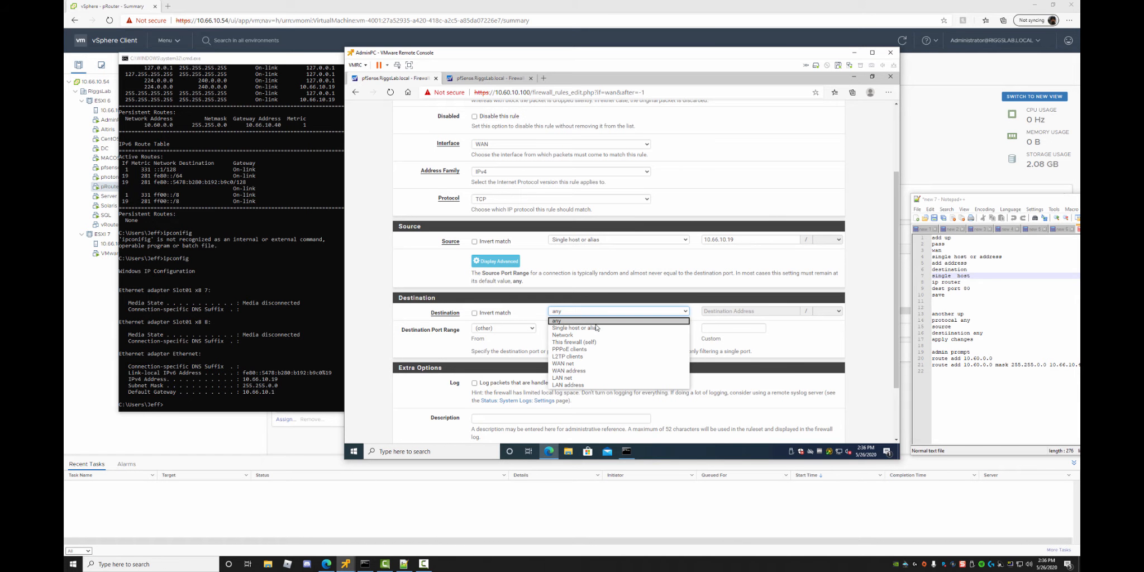
pyautogui.click(597, 328)
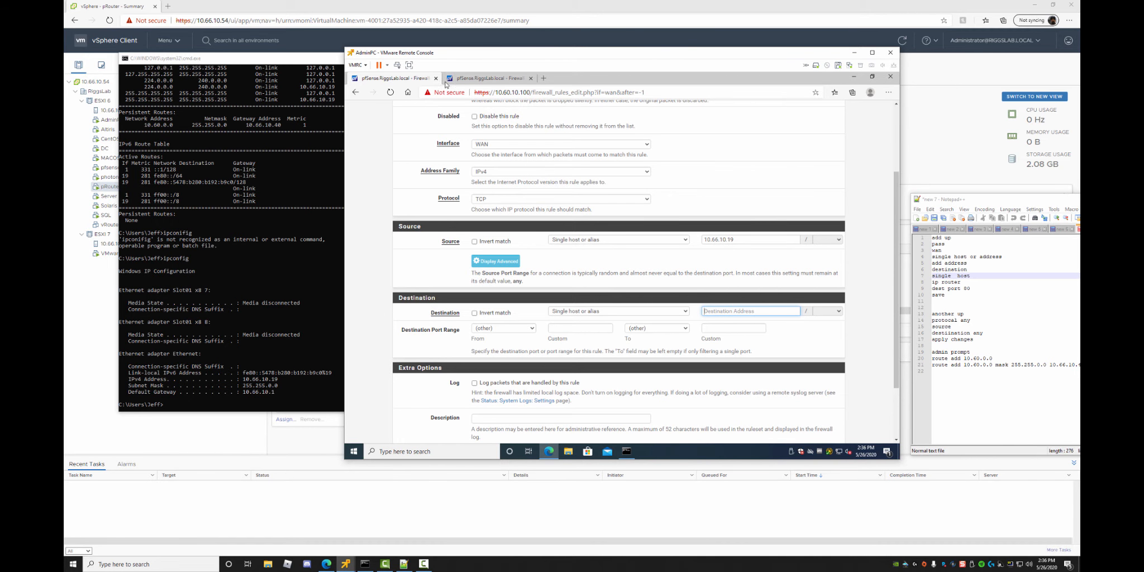
# Check the other pfSense's WAN rules tab and preview the open remote console windows.
pyautogui.click(479, 81)
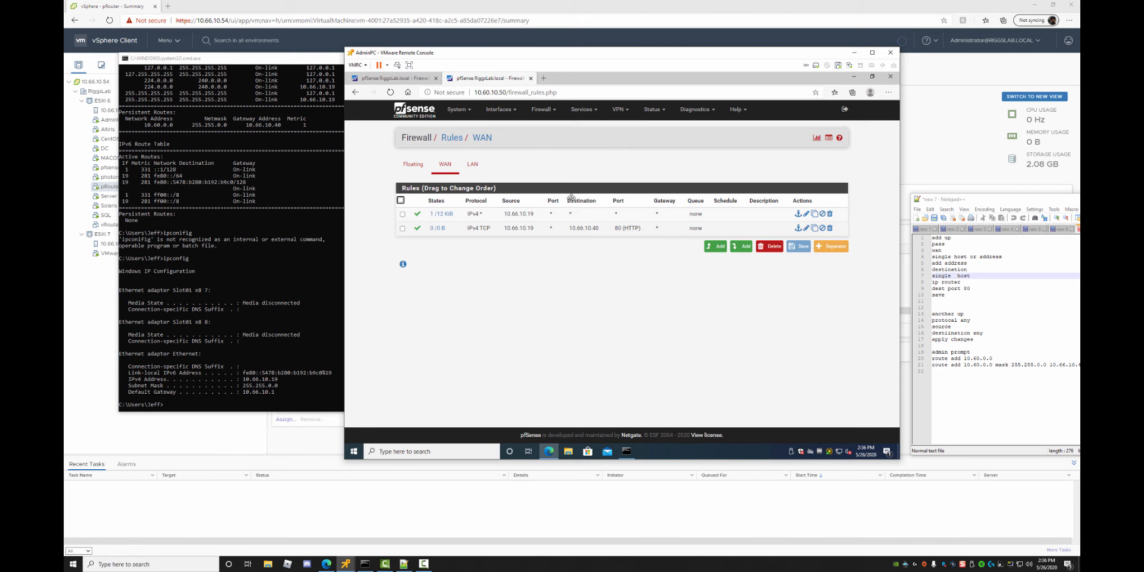
pyautogui.click(391, 80)
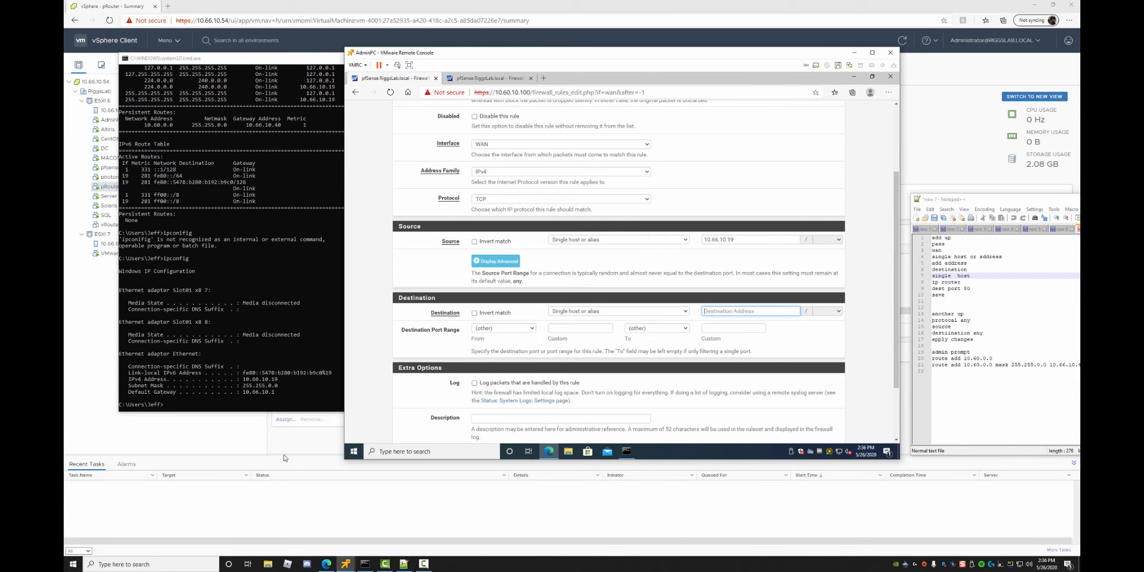
pyautogui.click(345, 563)
pyautogui.moveTo(449, 521)
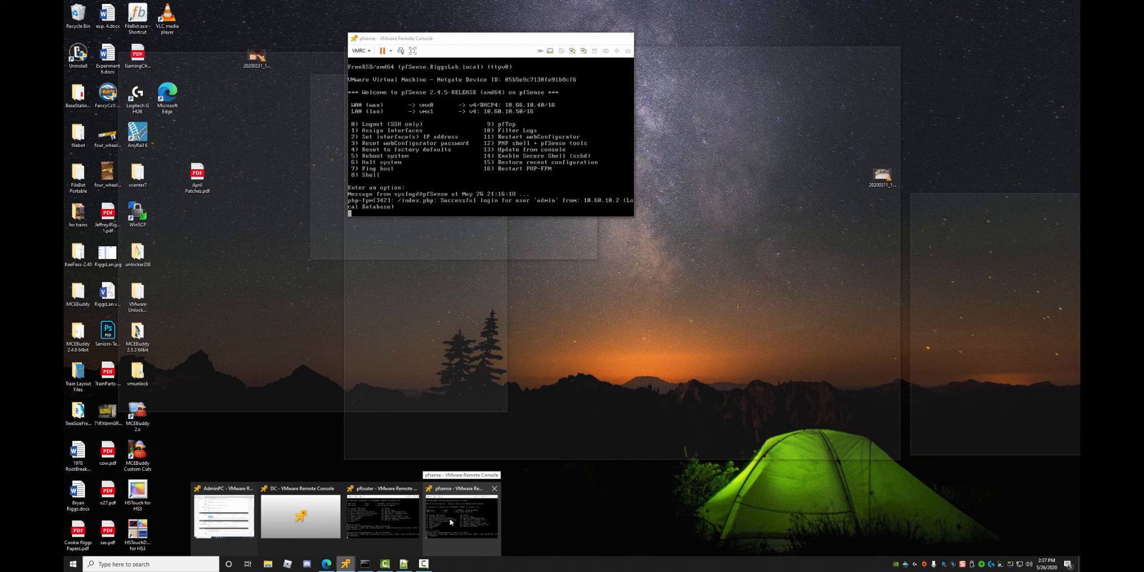
pyautogui.moveTo(383, 527)
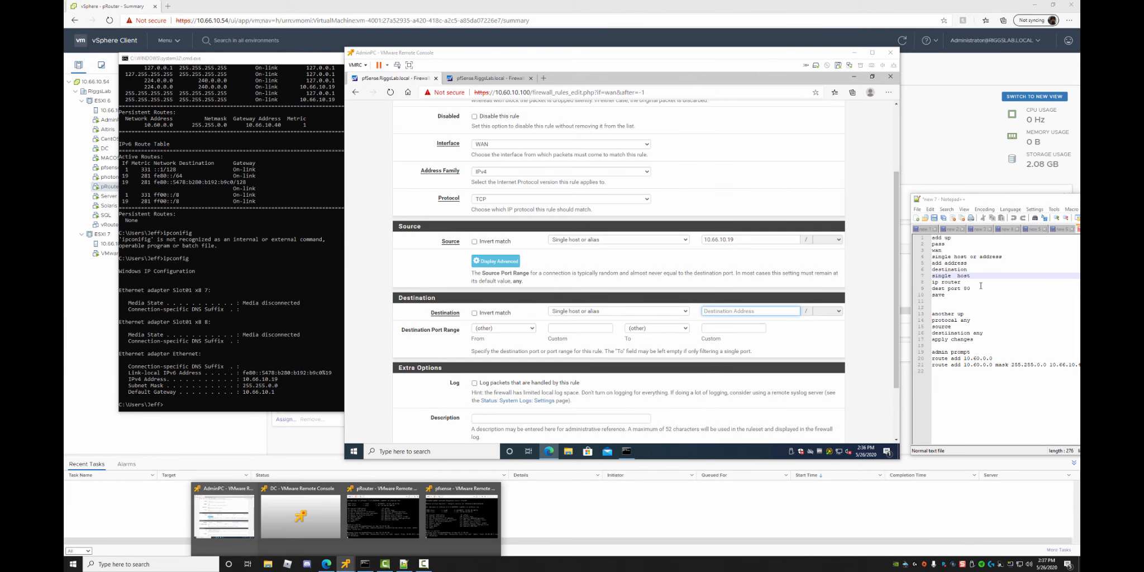
# Enter destination address 10.66.10.41 and save the WAN rule.
pyautogui.click(728, 311)
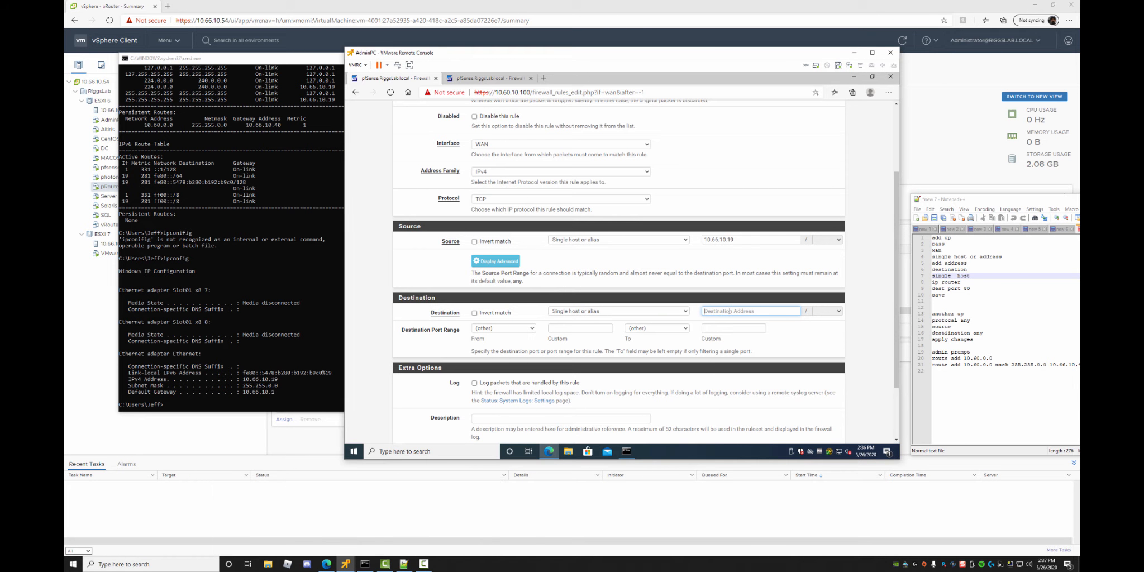
pyautogui.write('10.66.10.41')
pyautogui.scroll(-3, 537, 347)
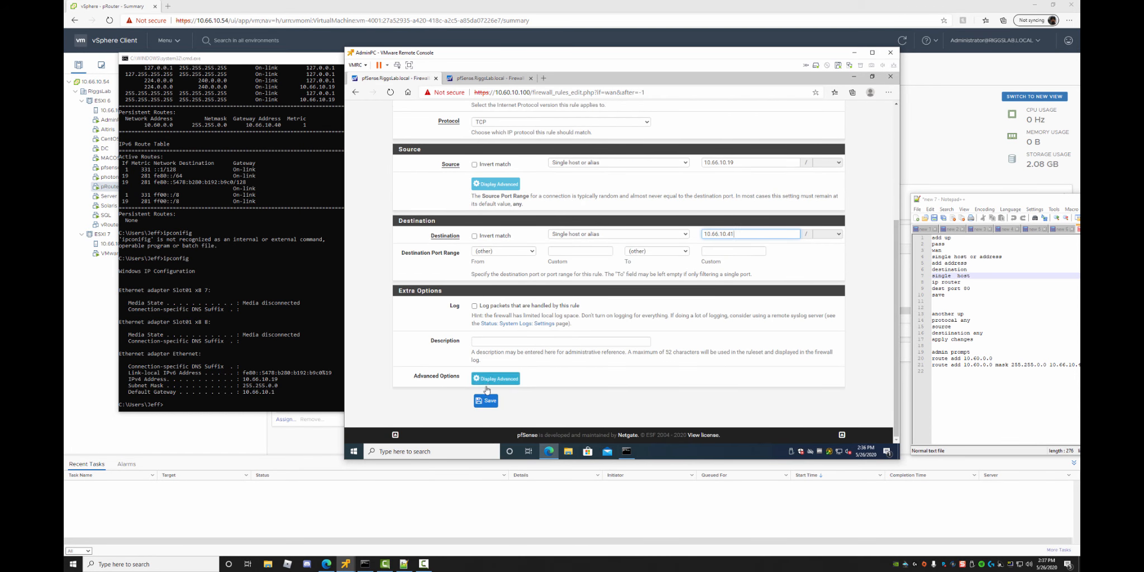
pyautogui.click(489, 402)
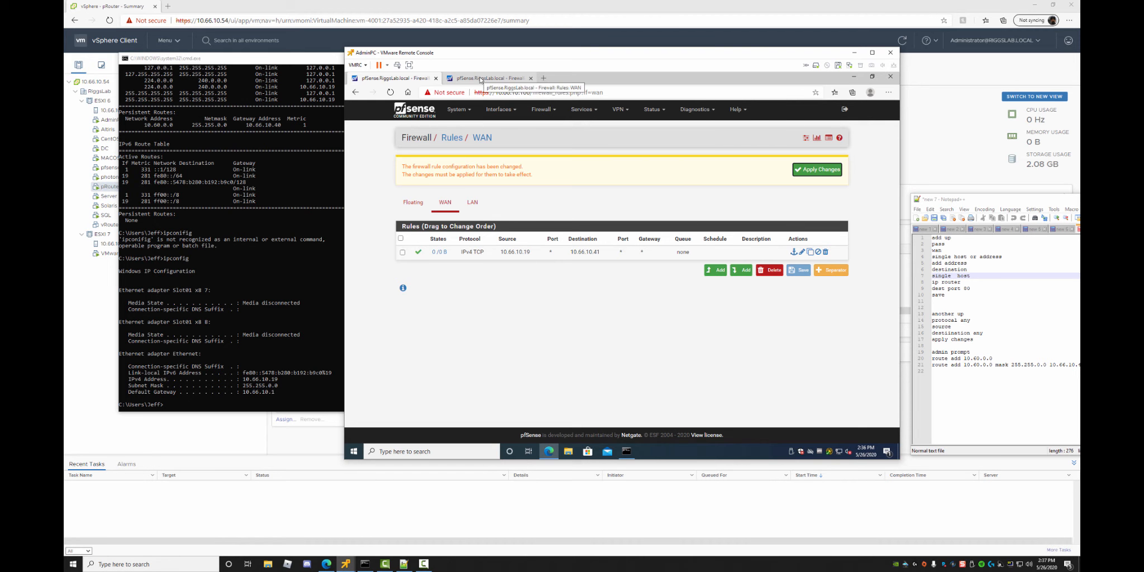
# Compare both routers' WAN rules tabs, then add another rule on the 10.60.10.100 WAN page.
pyautogui.click(481, 80)
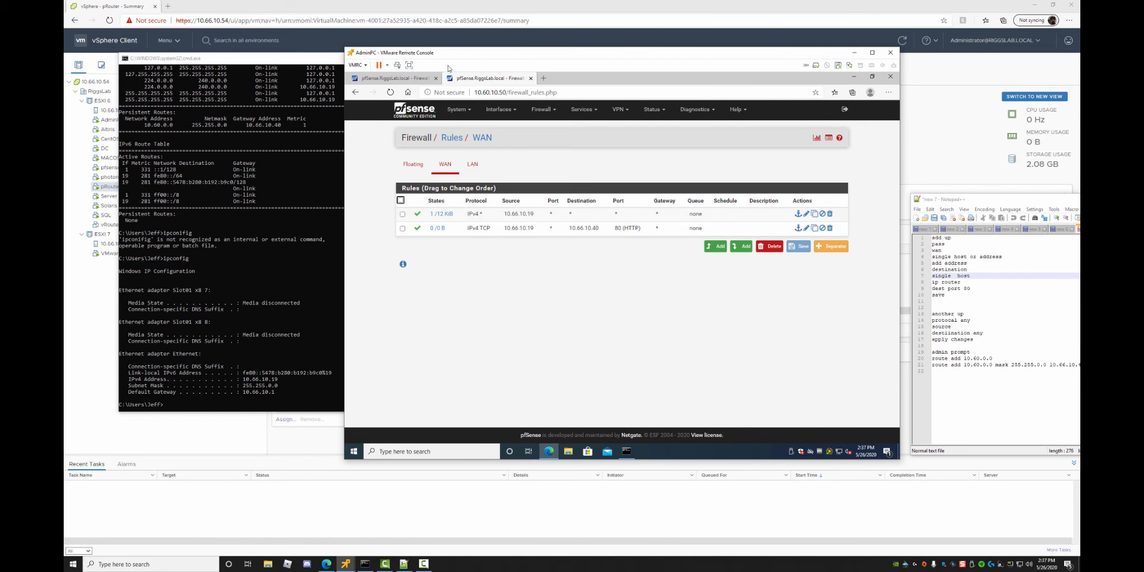
pyautogui.click(395, 79)
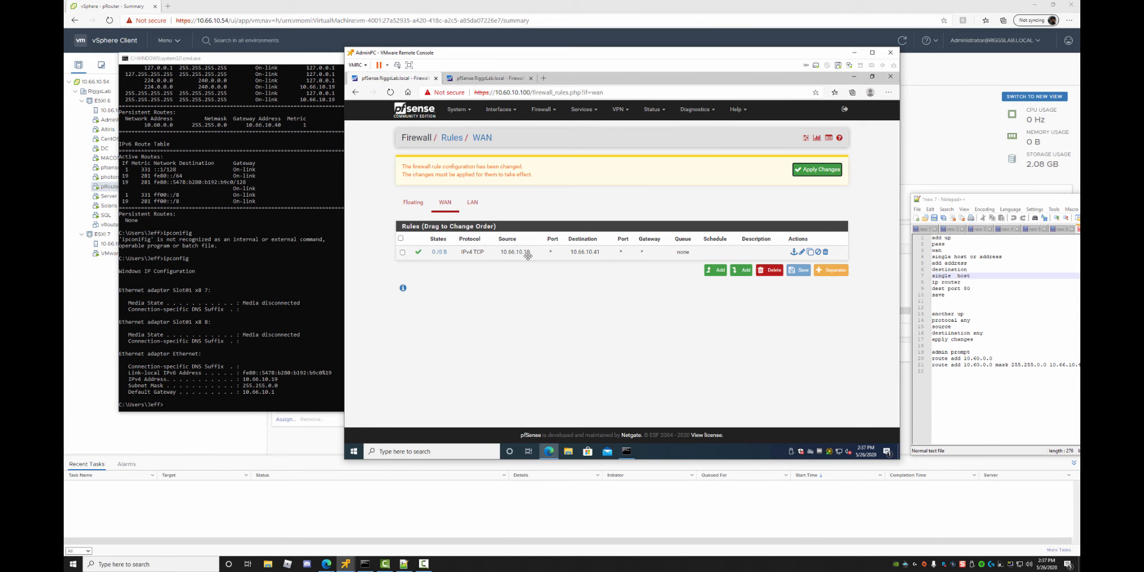
pyautogui.click(482, 78)
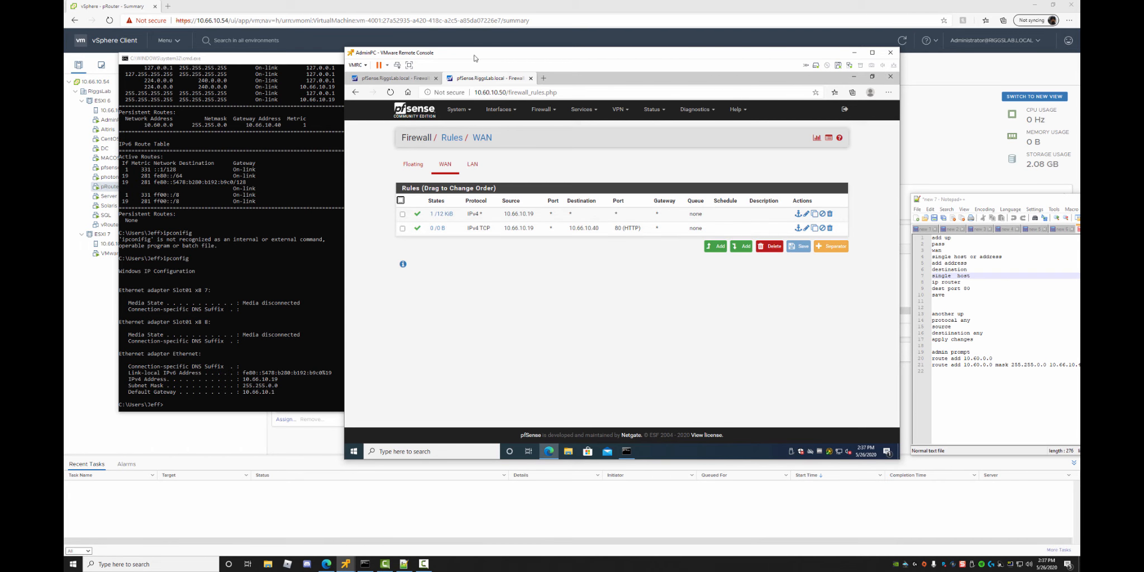
pyautogui.click(402, 79)
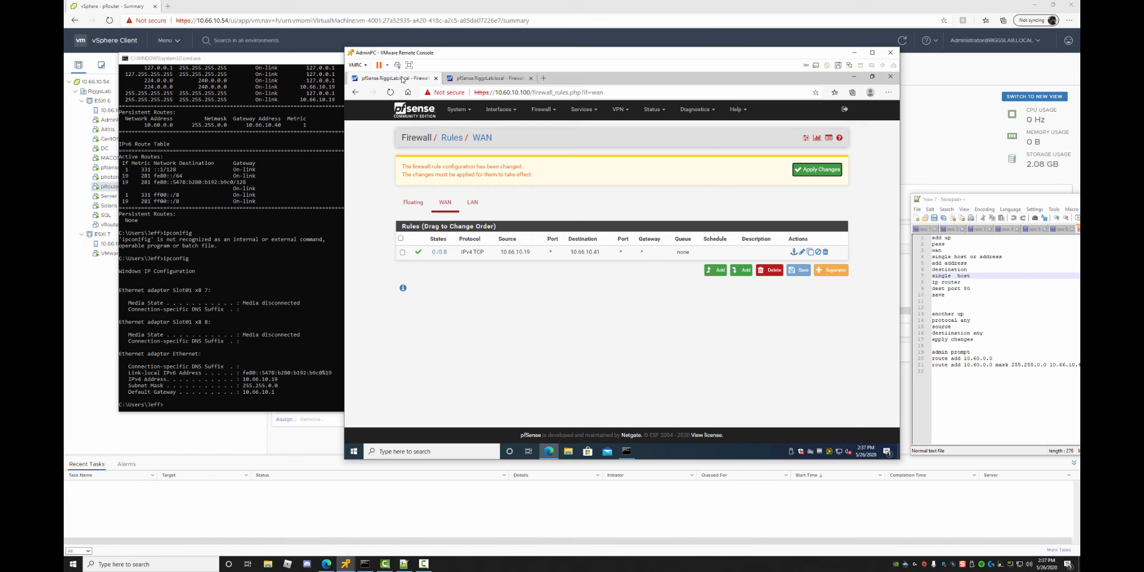
pyautogui.click(447, 80)
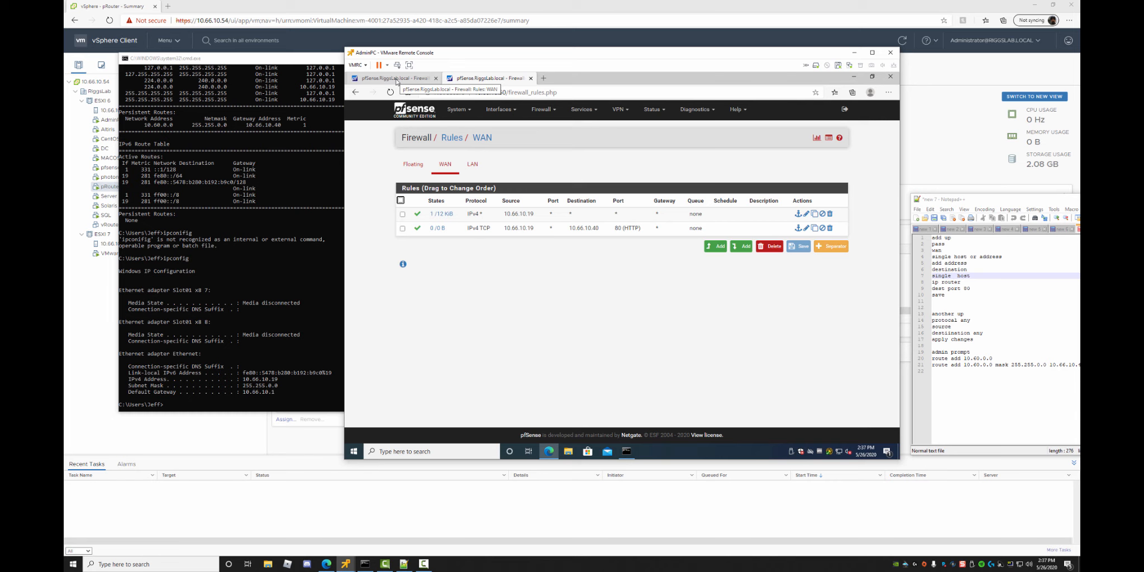
pyautogui.click(396, 82)
pyautogui.click(719, 272)
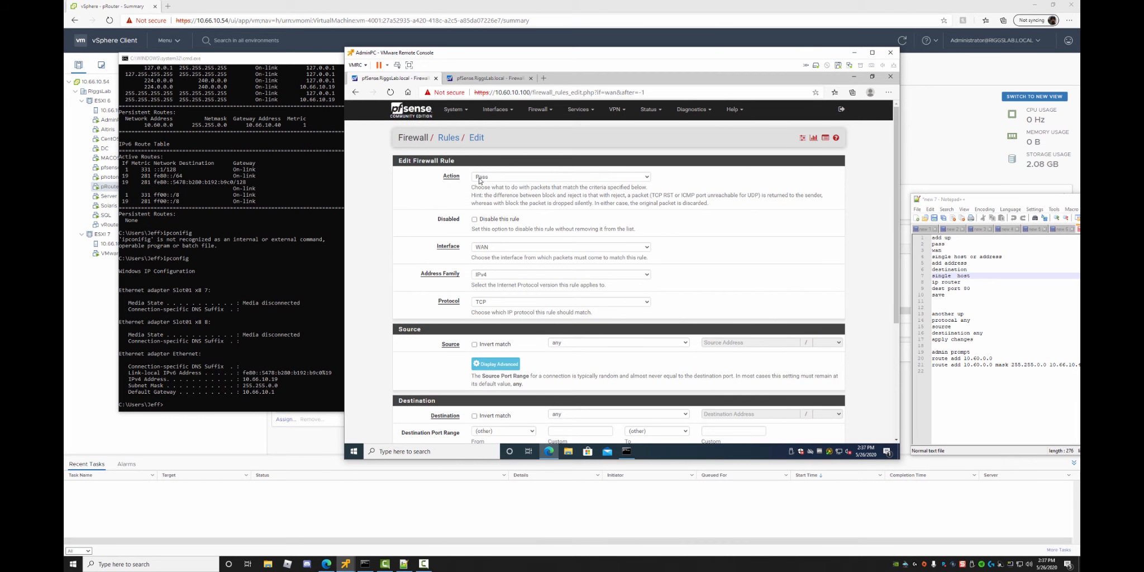
# Set protocol Any and source single host 10.66.10.19, leave destination any, and save.
pyautogui.click(499, 304)
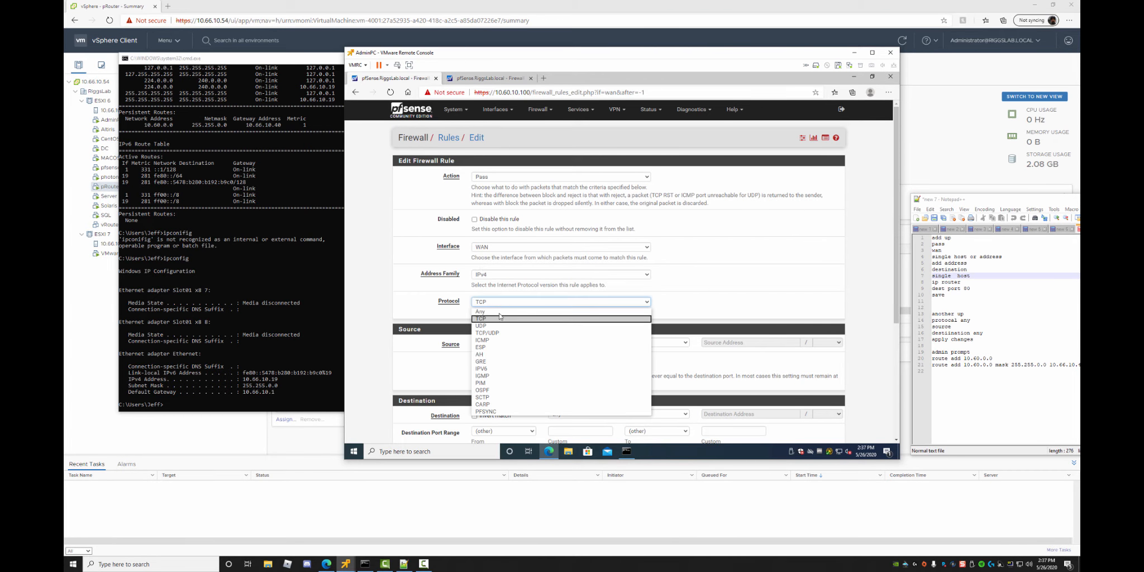
pyautogui.click(501, 313)
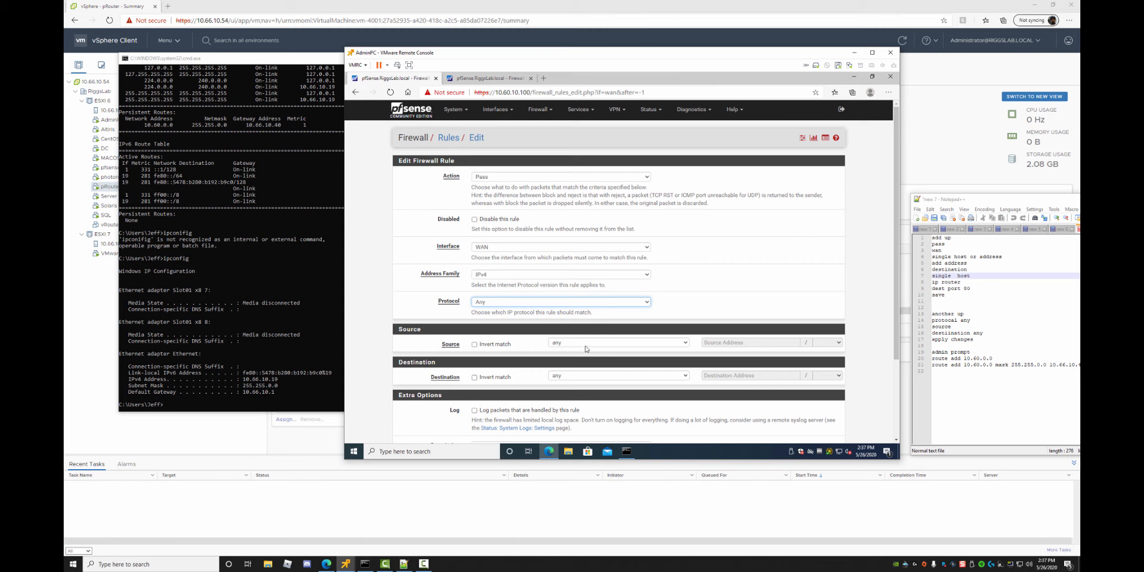
pyautogui.click(618, 344)
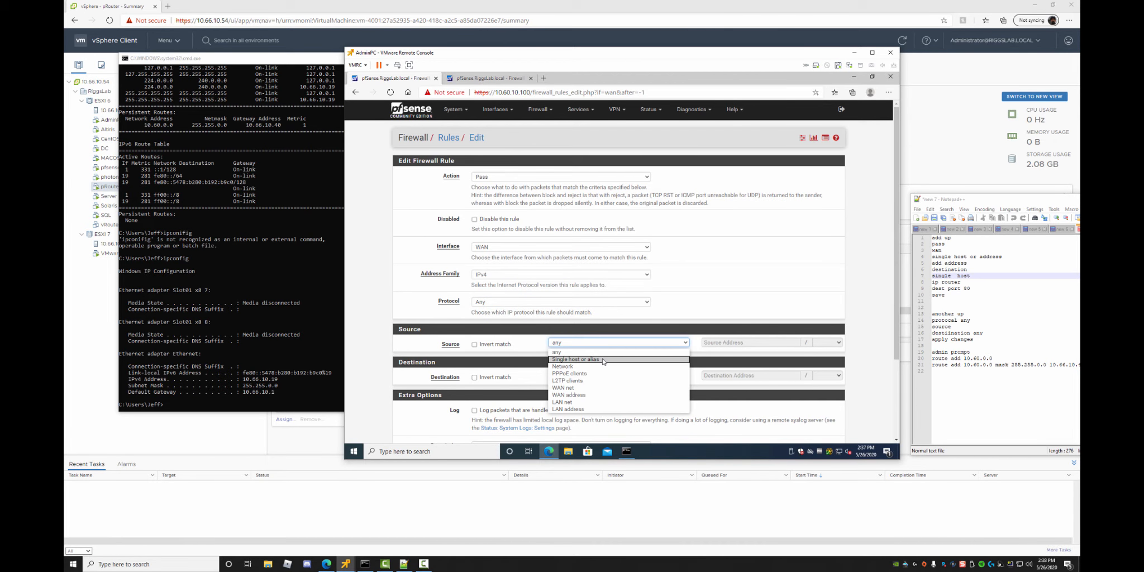
pyautogui.click(603, 360)
pyautogui.click(739, 343)
pyautogui.write('10.66.10.19')
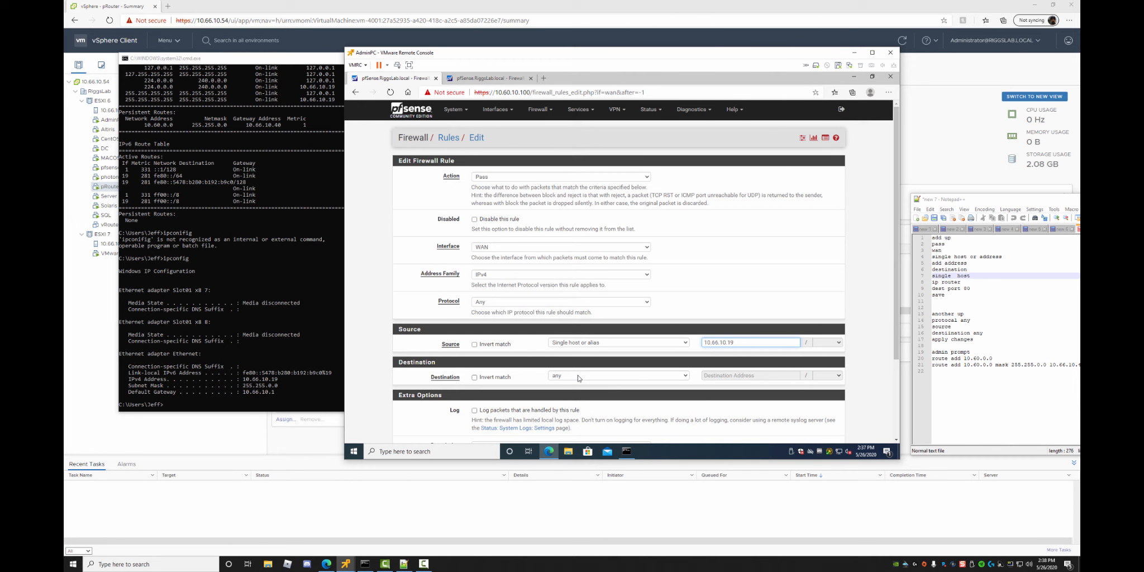
pyautogui.scroll(-3, 576, 388)
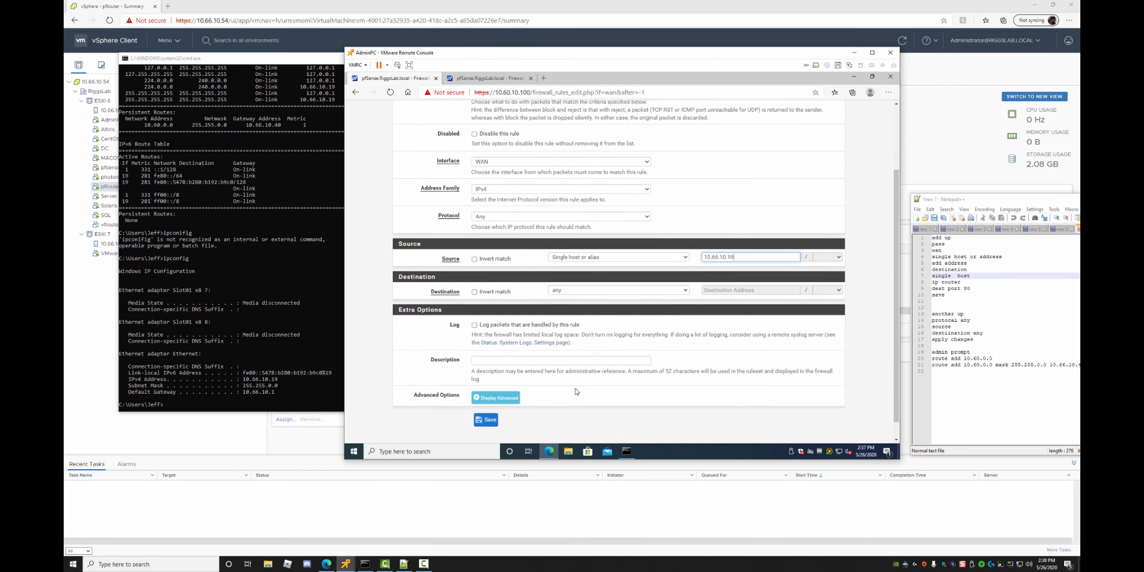
pyautogui.click(489, 403)
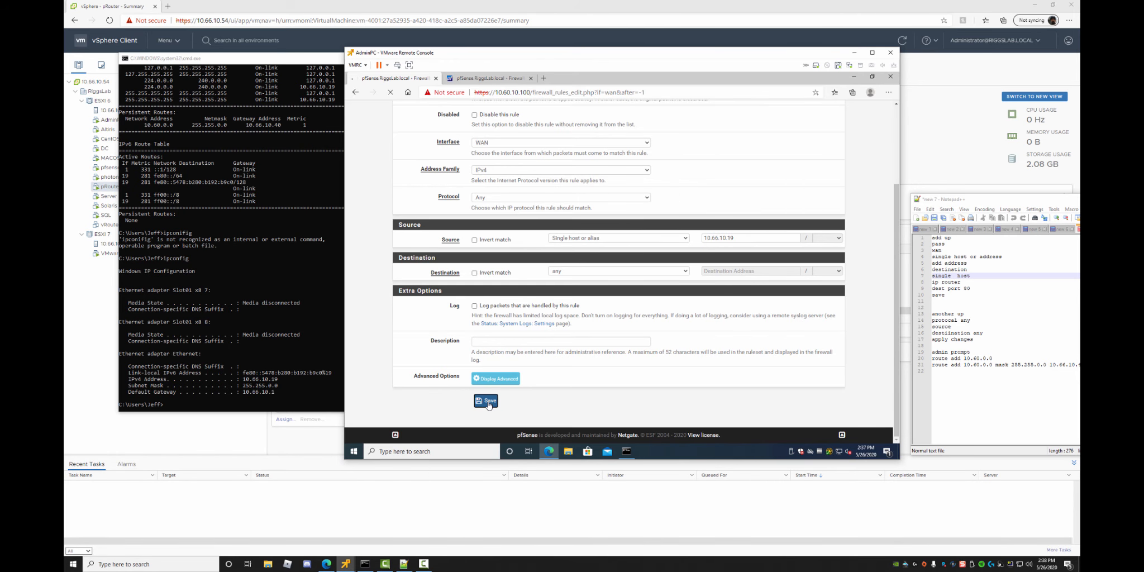
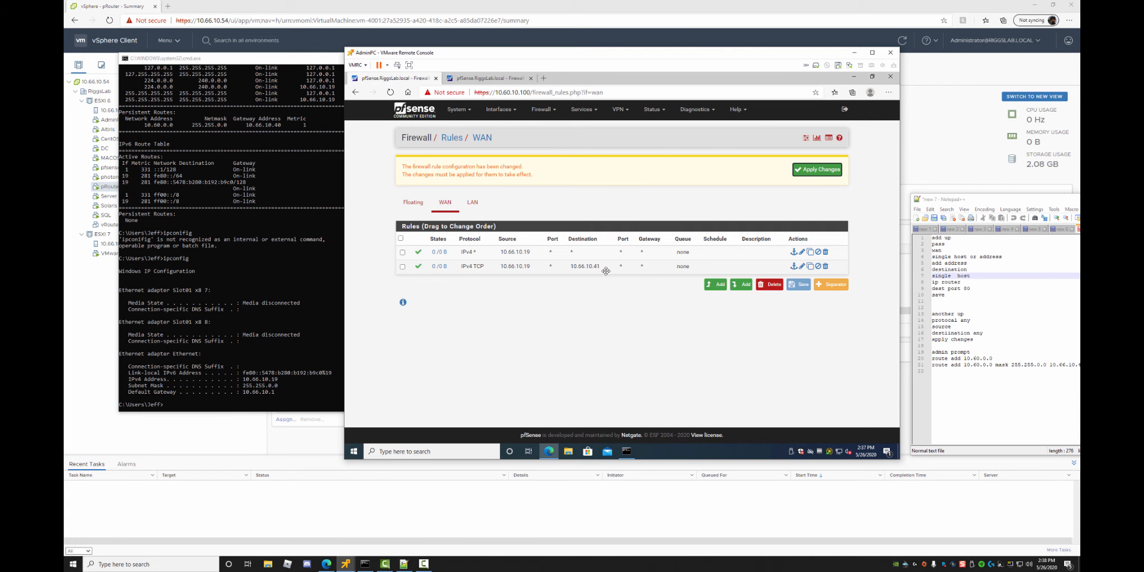
# Ping 10.66.10.41 and bring the notes with the route commands onscreen.
pyautogui.click(298, 330)
pyautogui.write('ping 10.66.10')
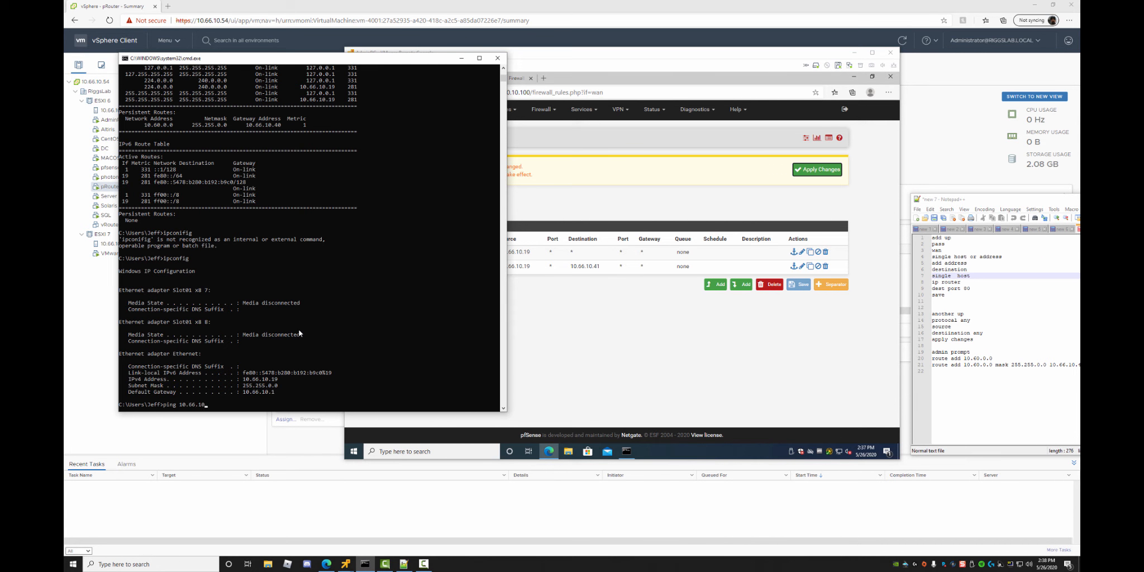
pyautogui.write('.41')
pyautogui.press('Return')
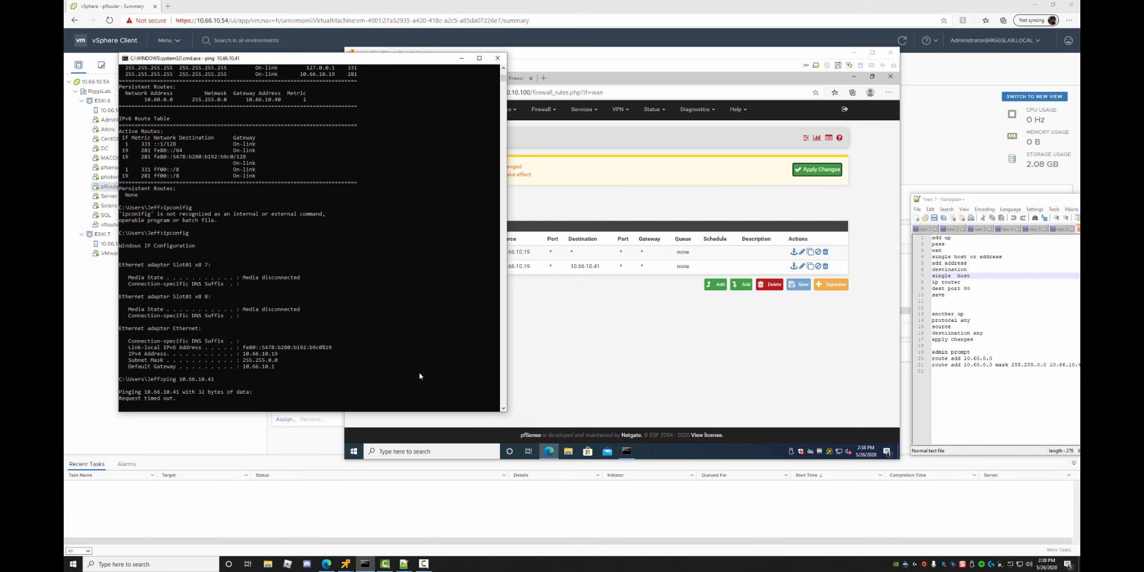
pyautogui.click(973, 376)
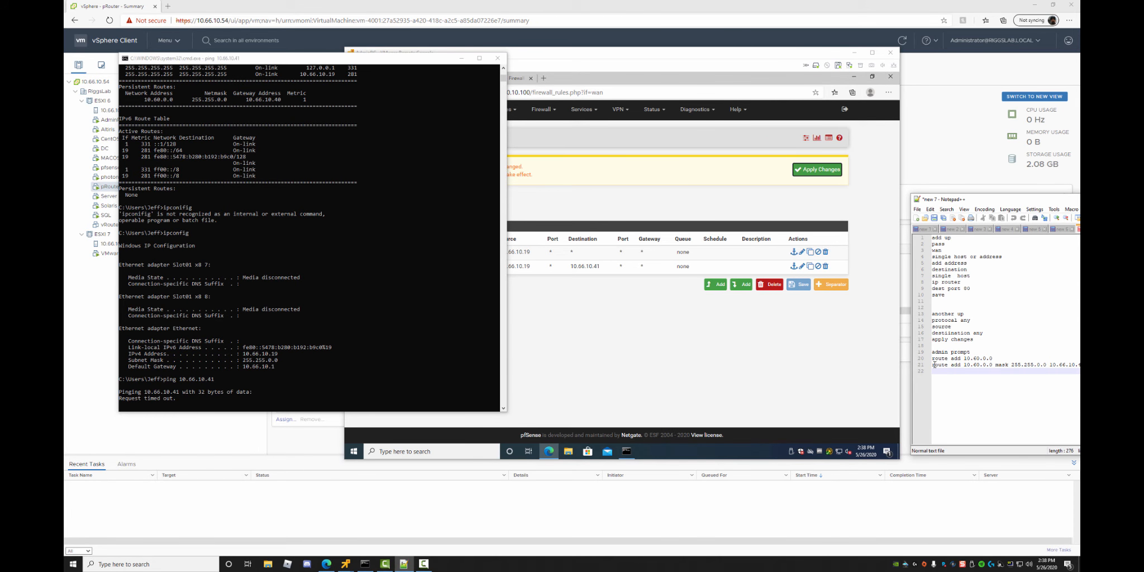
pyautogui.moveTo(977, 202); pyautogui.dragTo(1079, 212)
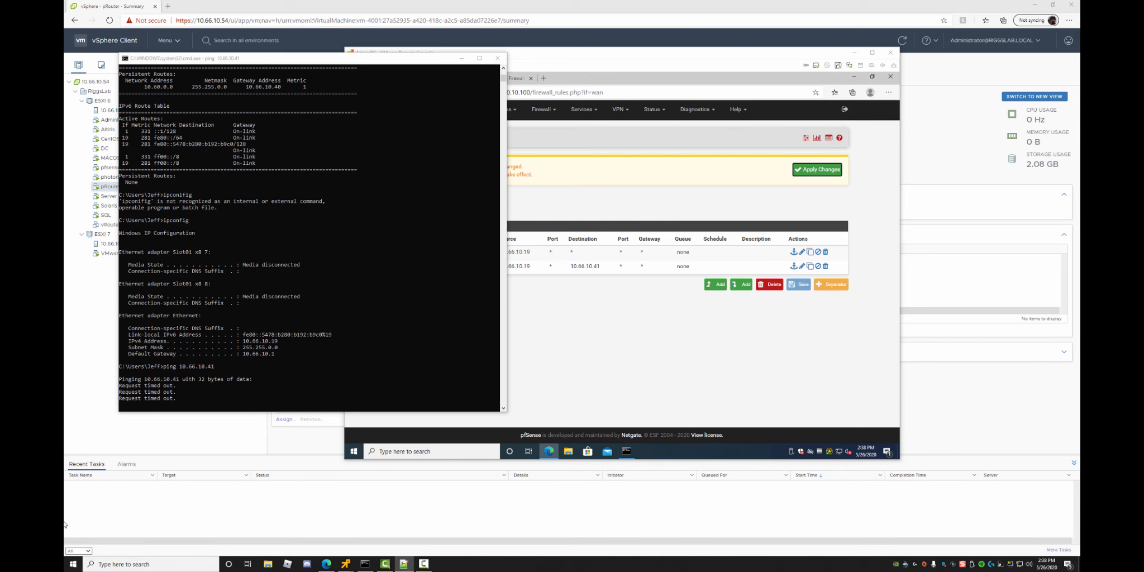
# Stop the ping and rerun route add with gateway 10.66.10.41, which fails without elevation.
pyautogui.click(311, 307)
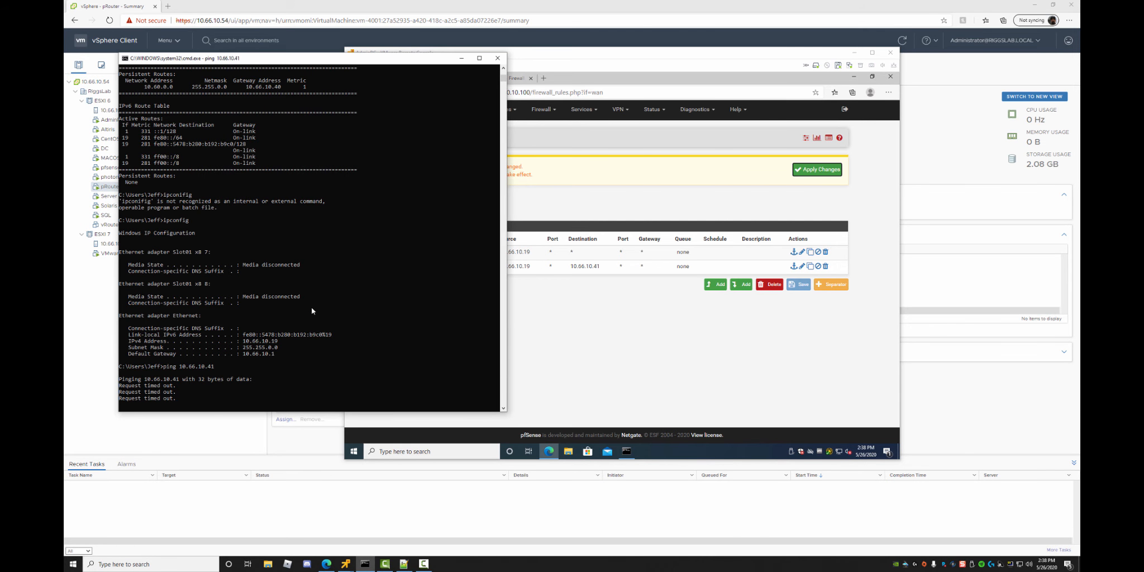
pyautogui.hotkey('ctrl', 'c')
pyautogui.press('Up')
pyautogui.press('Up')
pyautogui.press('Up')
pyautogui.press('Up')
pyautogui.press('Up')
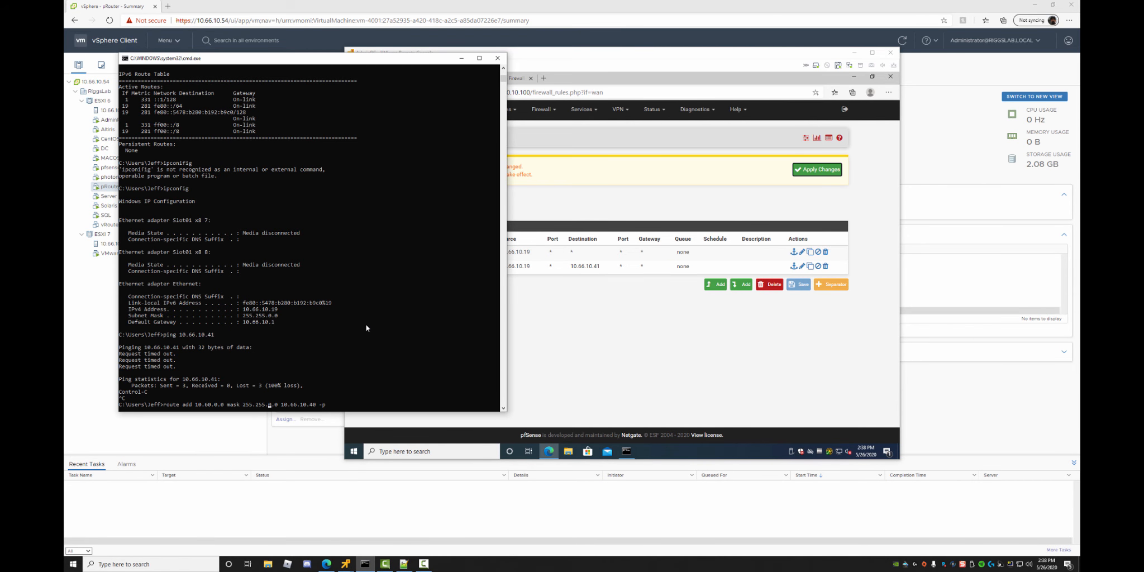
pyautogui.press('BackSpace')
pyautogui.write('1')
pyautogui.press('Return')
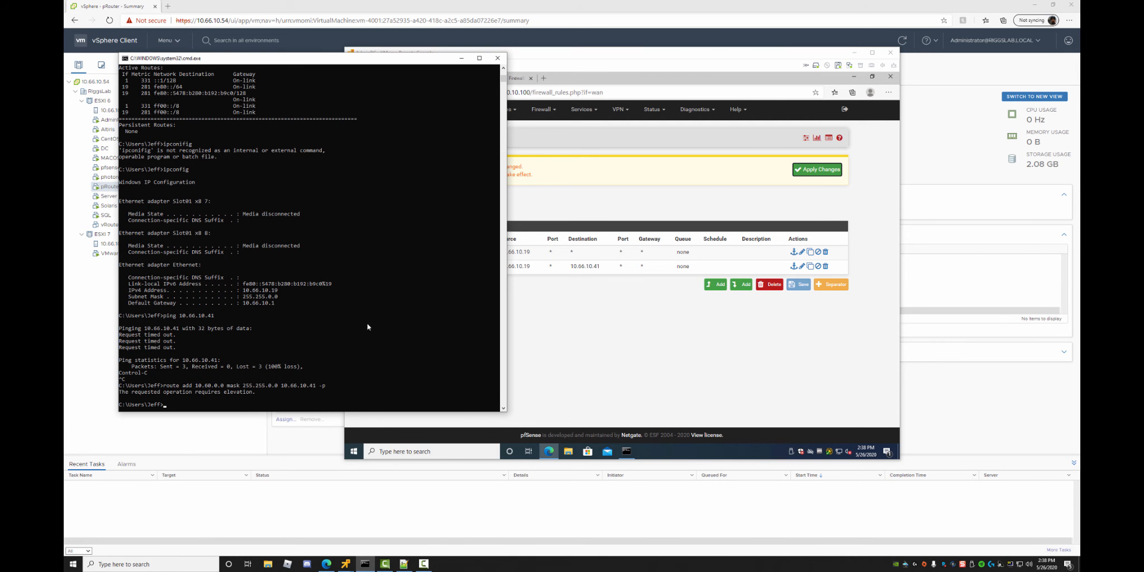
pyautogui.click(73, 564)
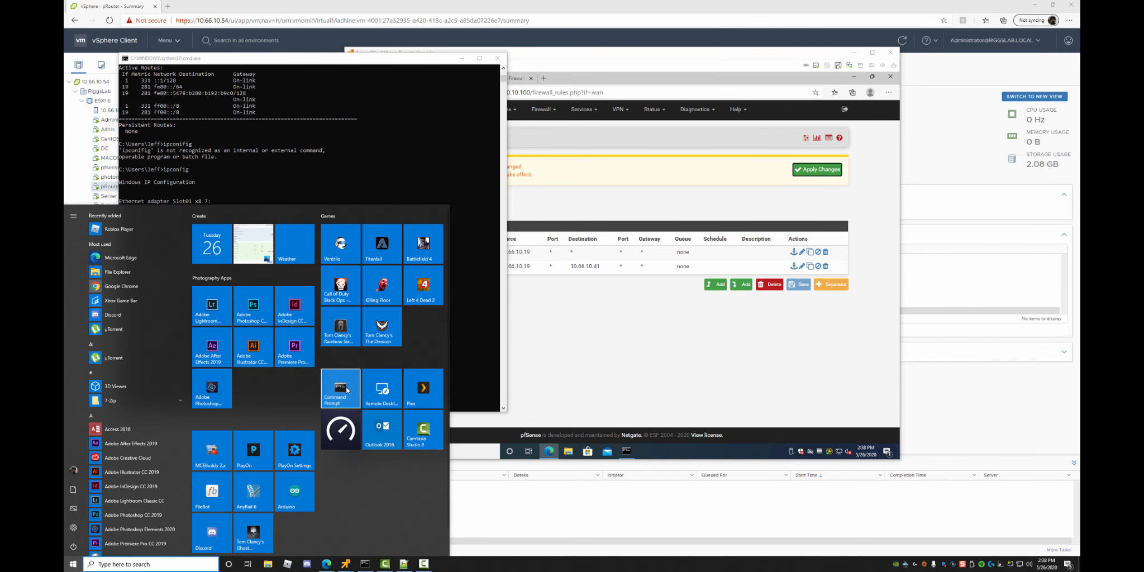
# Launch Command Prompt as administrator and move it to the centre.
pyautogui.rightClick(344, 390)
pyautogui.moveTo(399, 423)
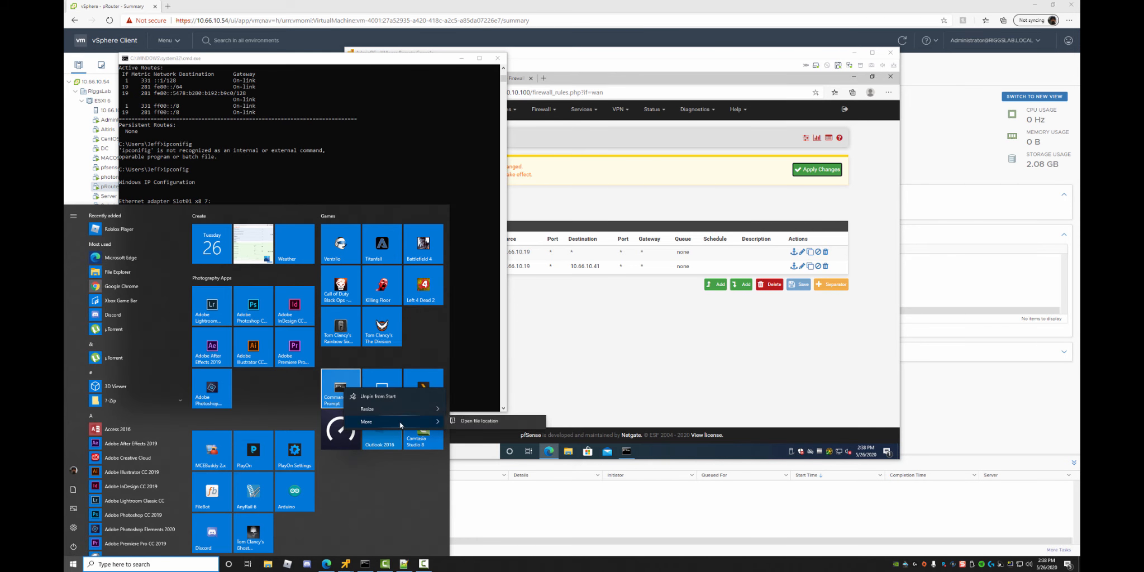
pyautogui.click(484, 438)
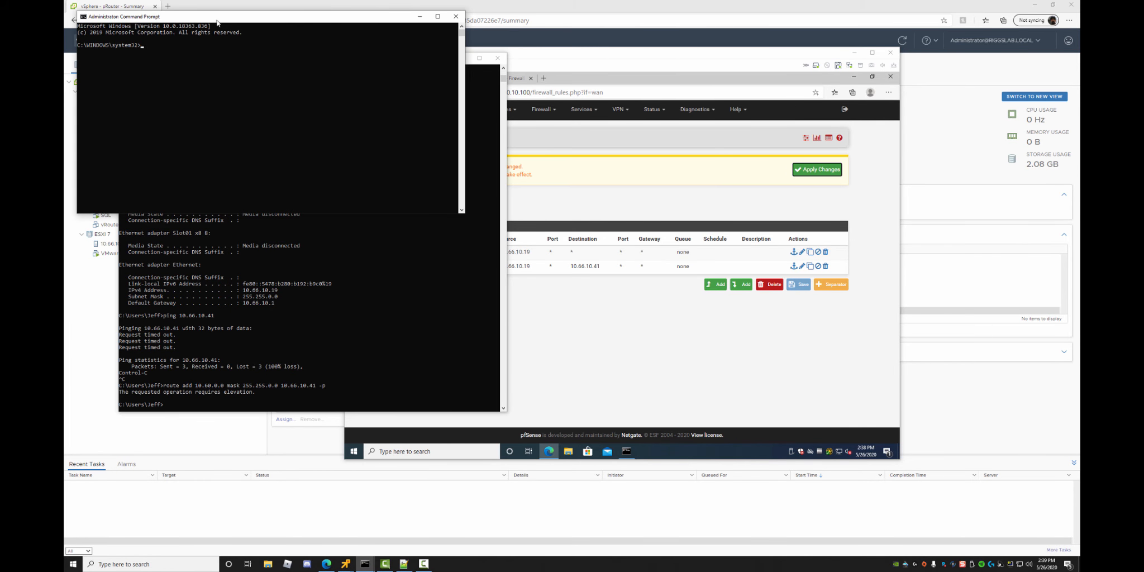
pyautogui.moveTo(218, 23); pyautogui.dragTo(518, 150)
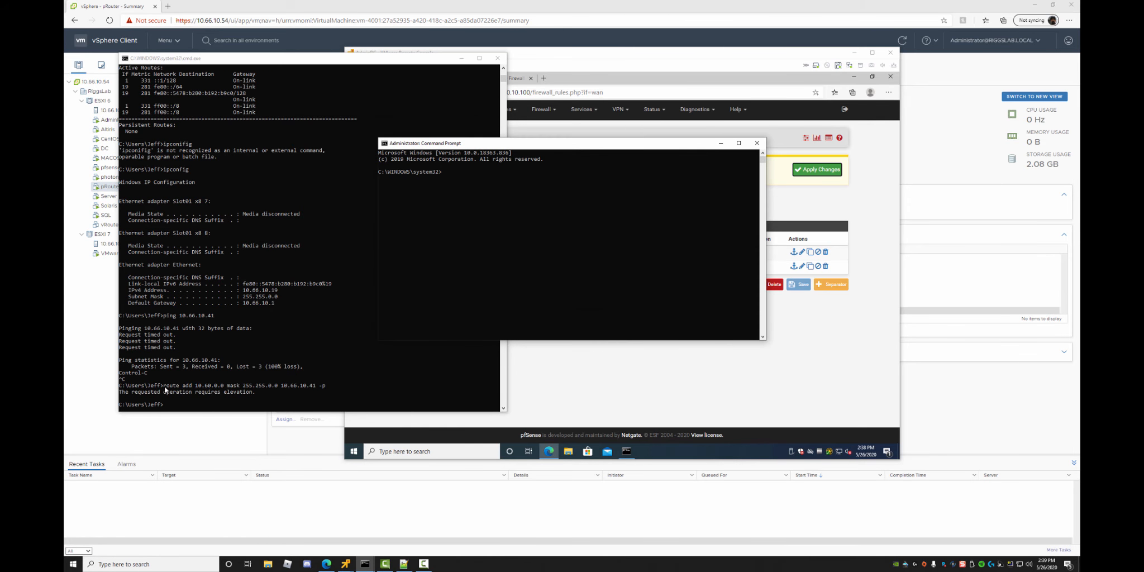
# Copy the route add -p command from the old prompt and run it as administrator.
pyautogui.click(223, 389)
pyautogui.moveTo(205, 388); pyautogui.dragTo(256, 387)
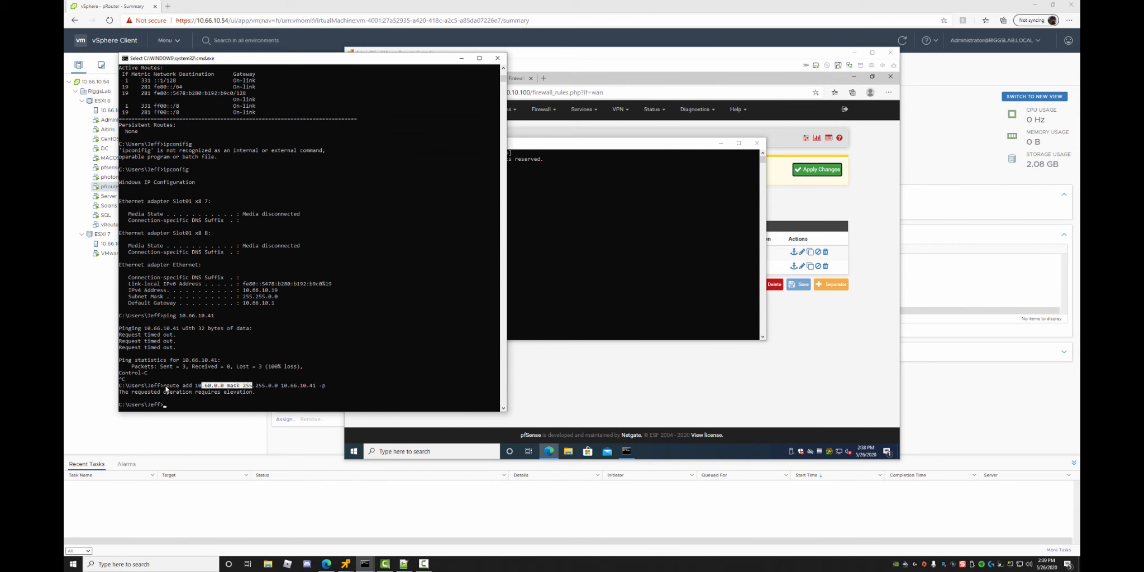
pyautogui.moveTo(163, 386); pyautogui.dragTo(321, 383)
pyautogui.rightClick(321, 383)
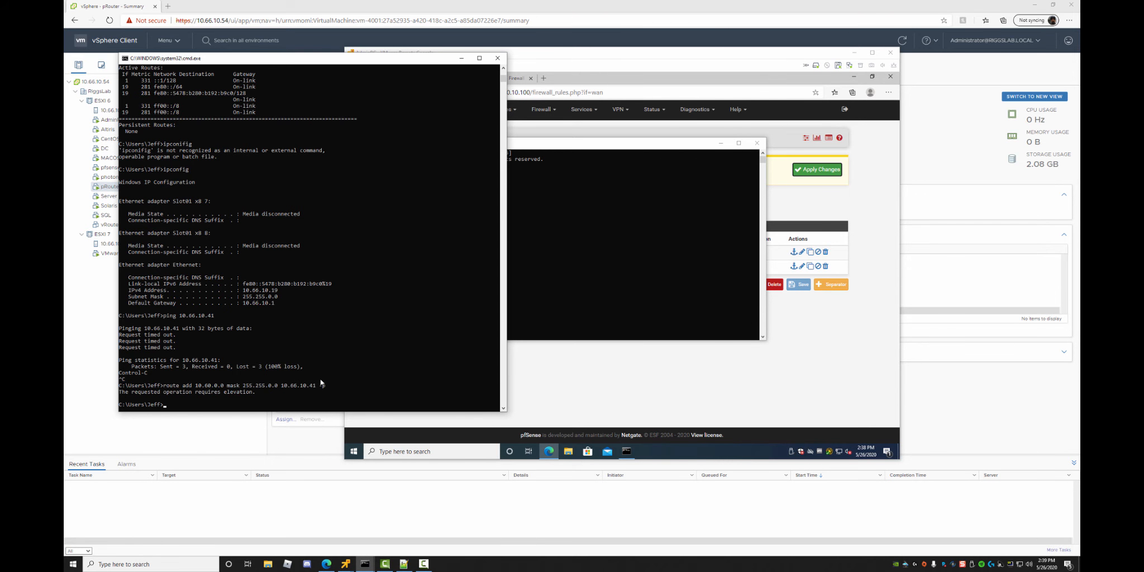
pyautogui.click(525, 239)
pyautogui.rightClick(544, 233)
pyautogui.press('Return')
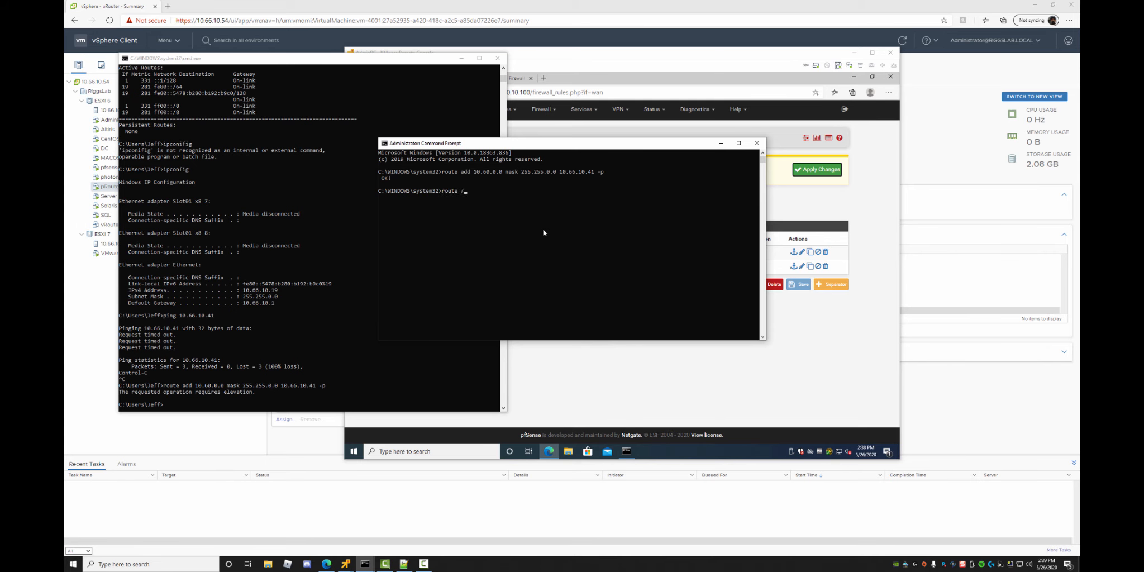
# Show the route /? help and print the routing table.
pyautogui.write('?')
pyautogui.press('Return')
pyautogui.scroll(15, 497, 266)
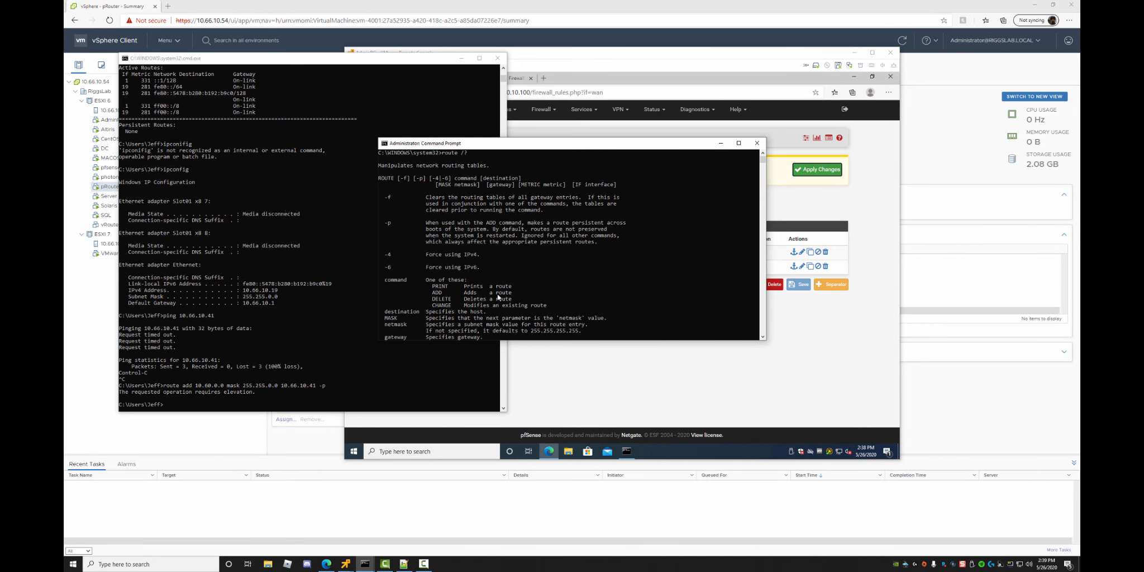
pyautogui.write('route print')
pyautogui.press('Return')
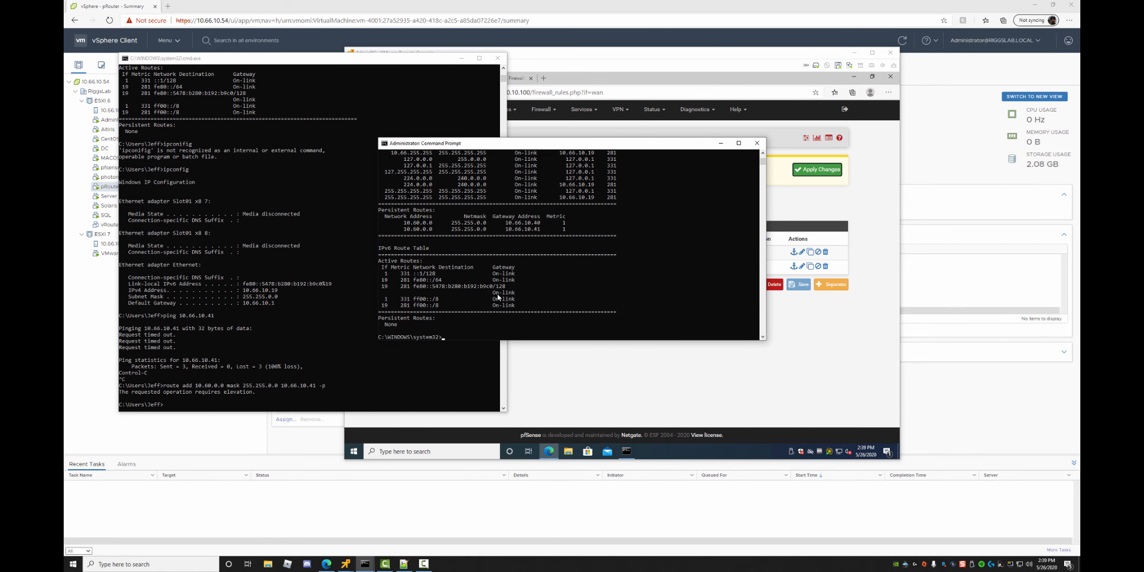
pyautogui.moveTo(536, 340); pyautogui.dragTo(537, 481)
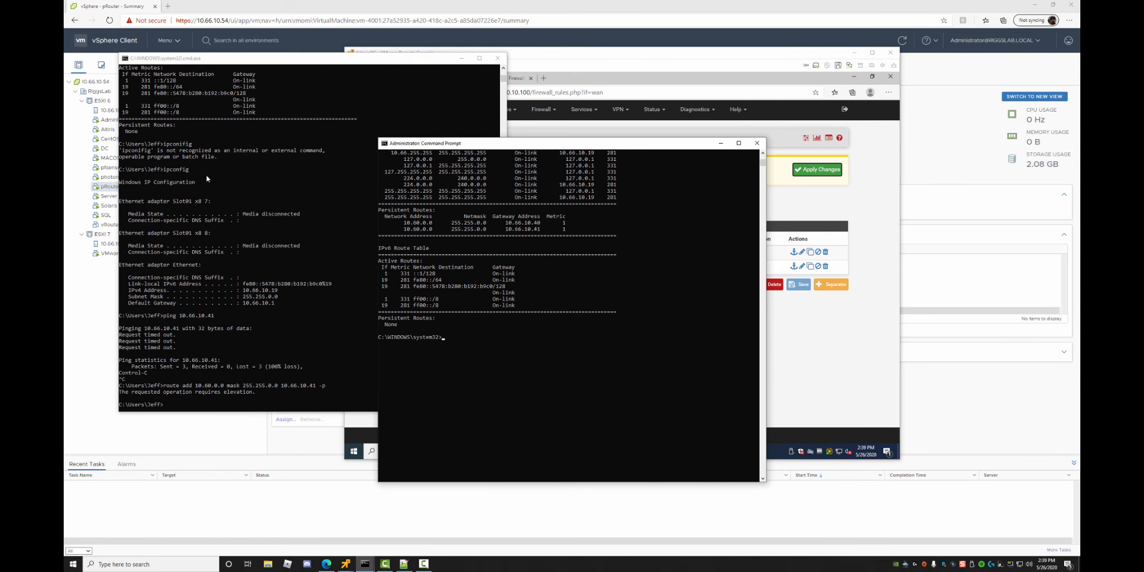
# Close the old prompt, check the persistent routes section, and ping 10.66.10.41 again.
pyautogui.click(229, 91)
pyautogui.click(497, 58)
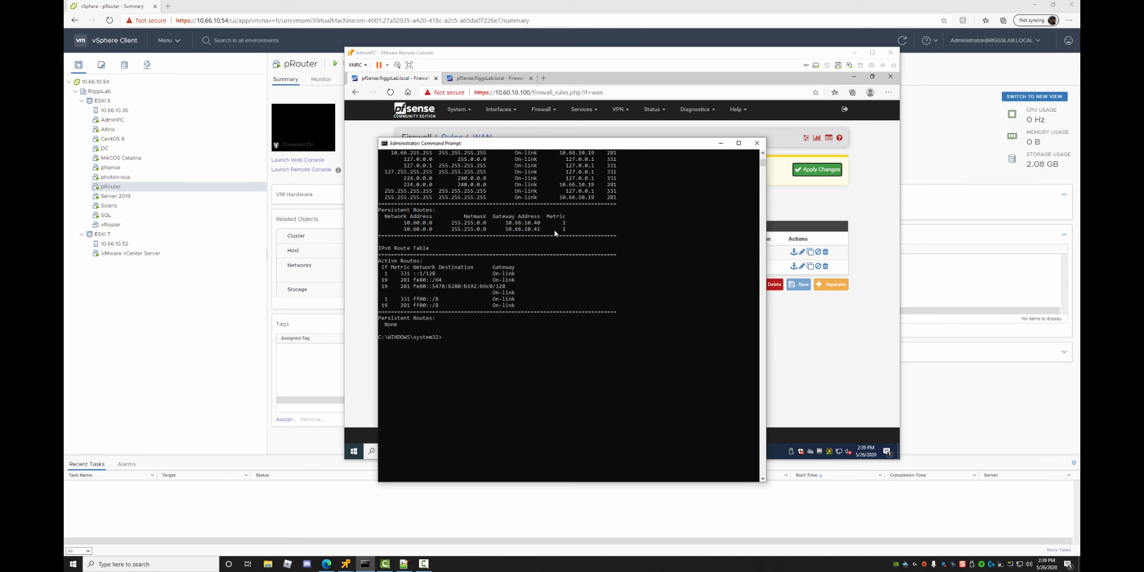
pyautogui.moveTo(384, 211); pyautogui.dragTo(590, 234)
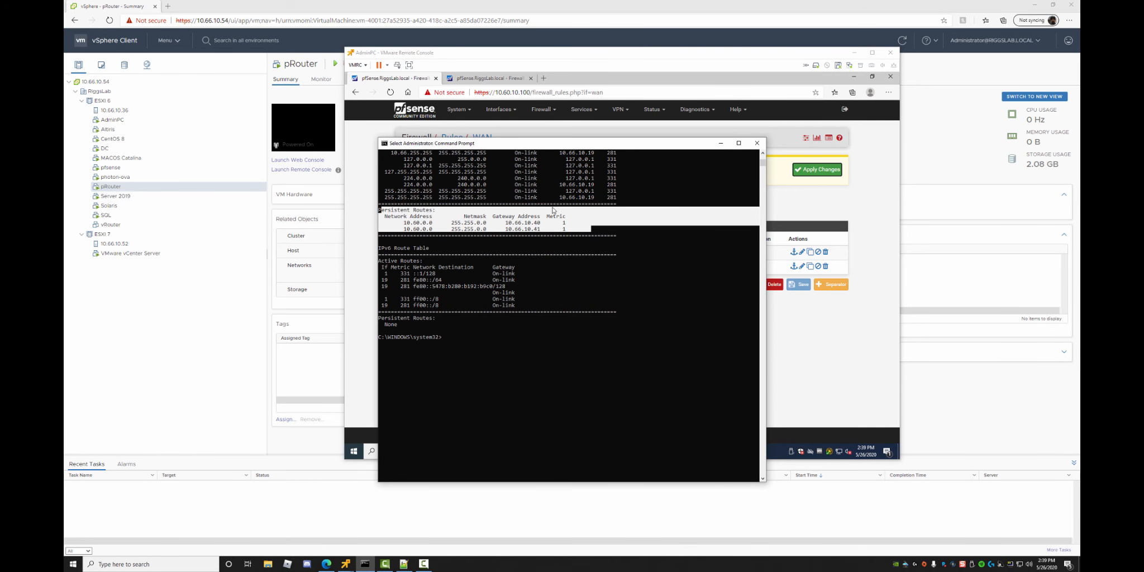
pyautogui.click(545, 408)
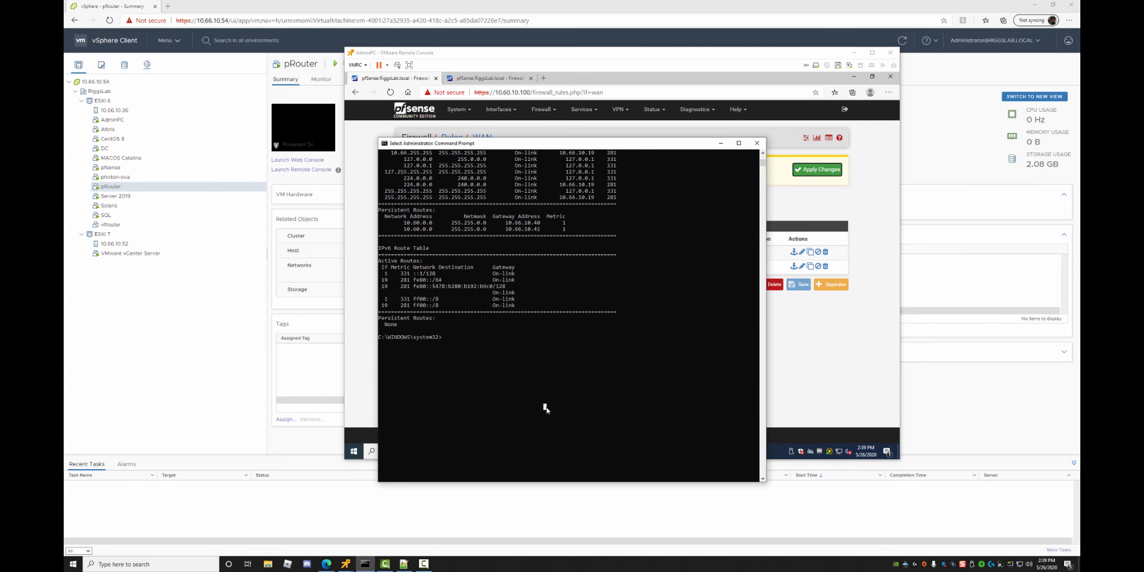
pyautogui.write('ping 10.66.10.41')
pyautogui.press('Return')
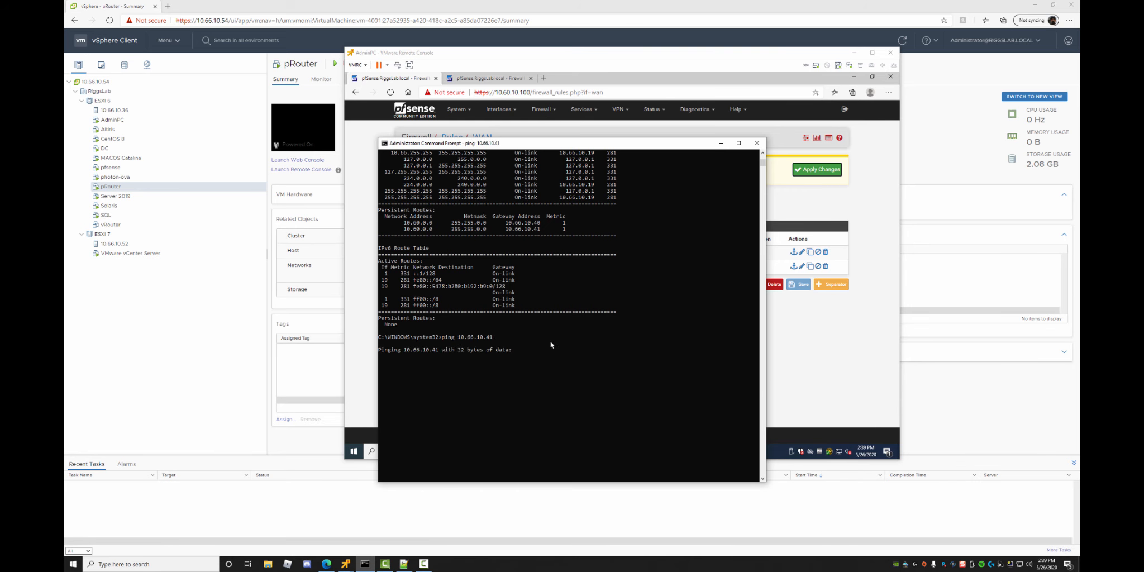
pyautogui.click(816, 373)
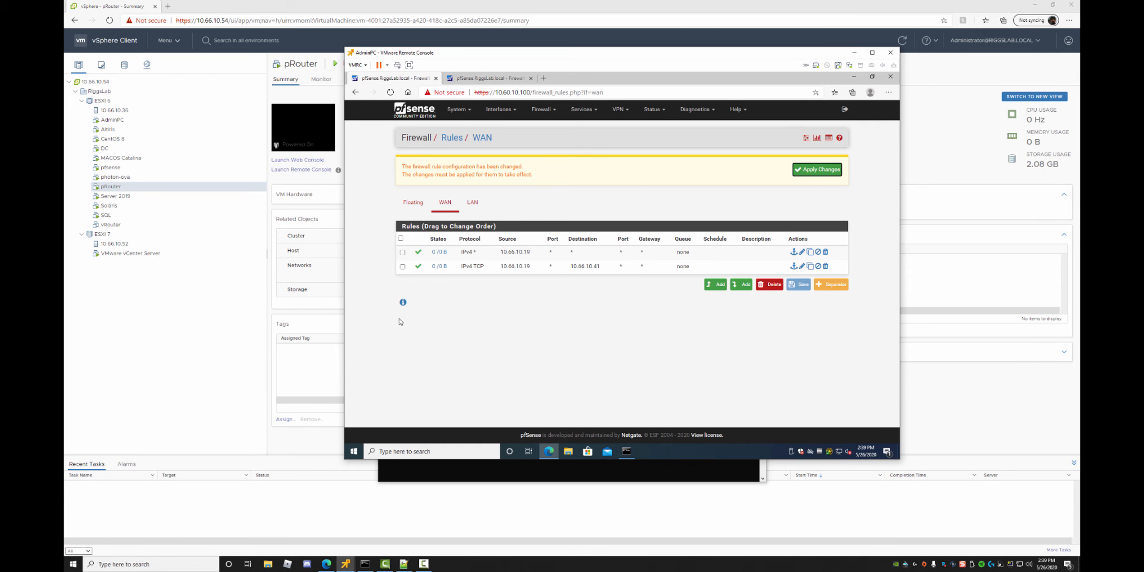
# Ping 10.66.10.41 from the admin PC (4 replies, 0% loss), then return to the pfSense rules.
pyautogui.click(626, 451)
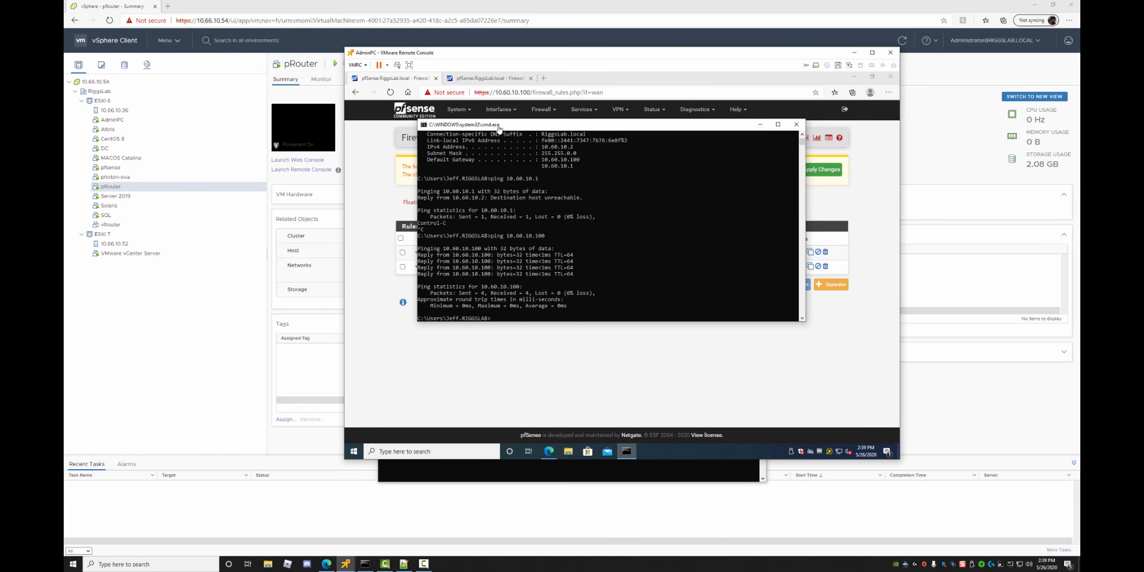
pyautogui.moveTo(515, 129); pyautogui.dragTo(529, 179)
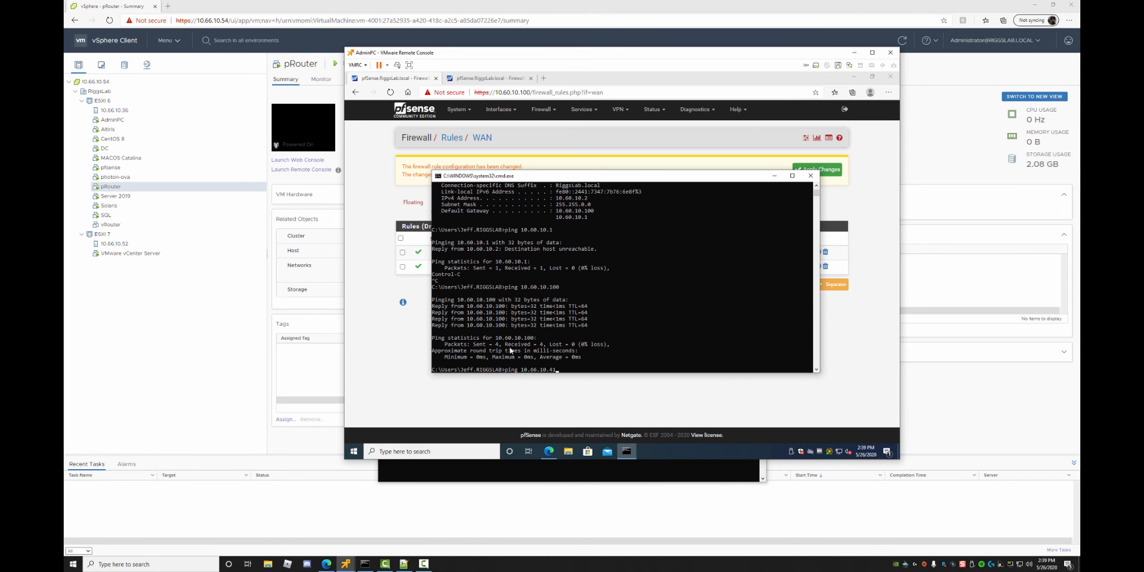
pyautogui.write('1')
pyautogui.press('Return')
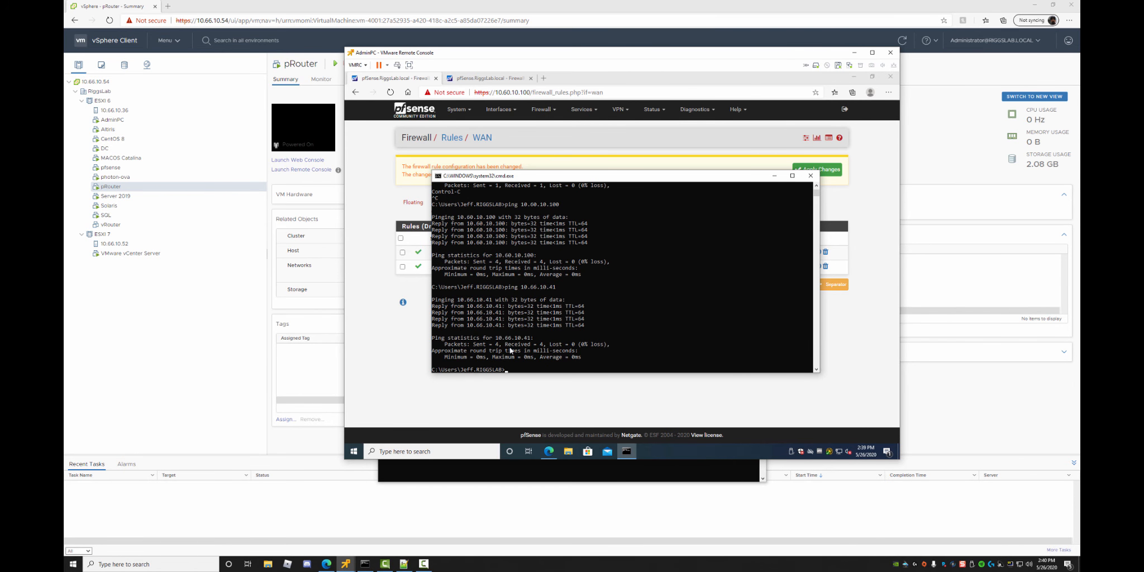
pyautogui.click(549, 451)
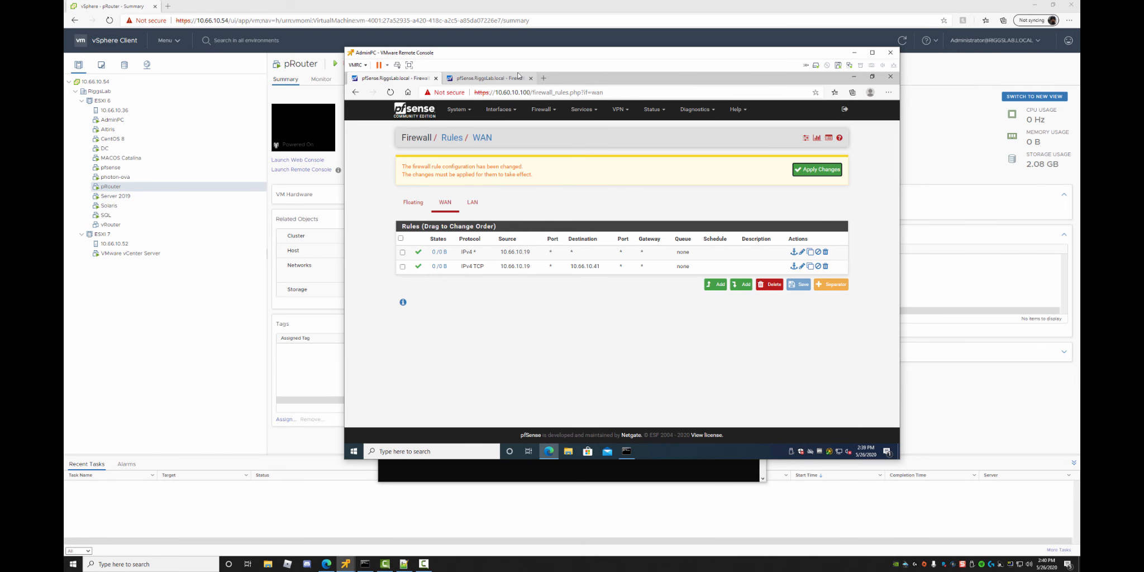
pyautogui.click(853, 77)
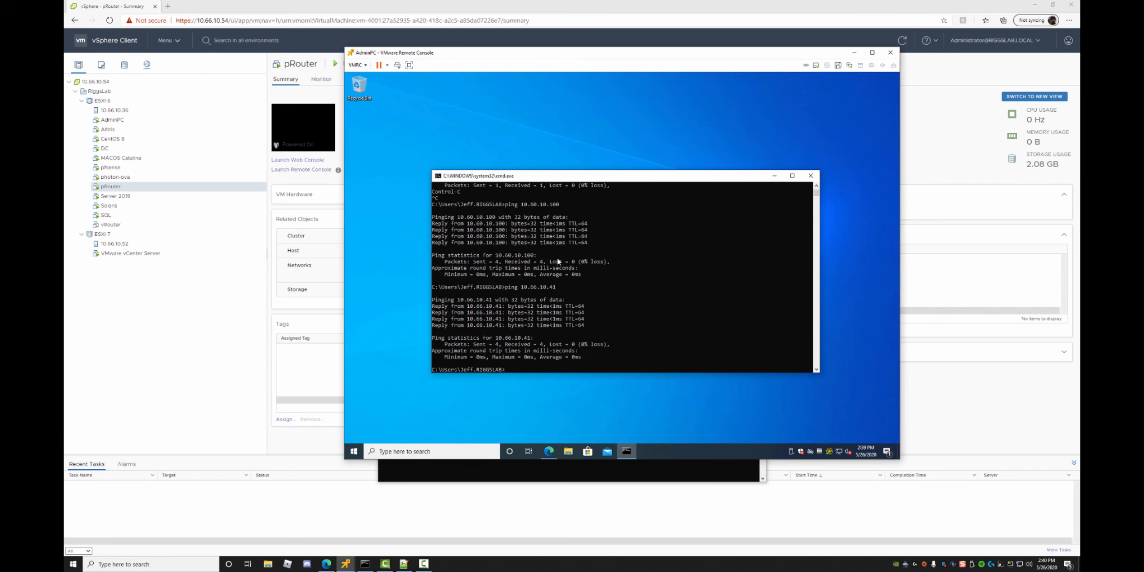
# Open google.com in a new Edge tab, close it, and cycle to the pfSense tab.
pyautogui.click(549, 451)
pyautogui.click(541, 78)
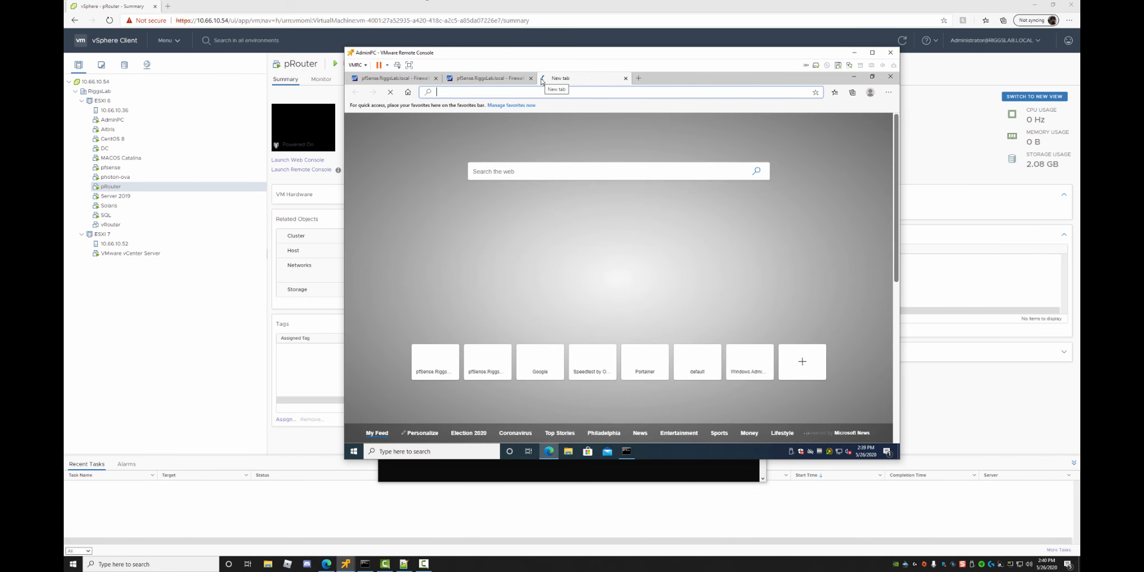
pyautogui.write('google.com')
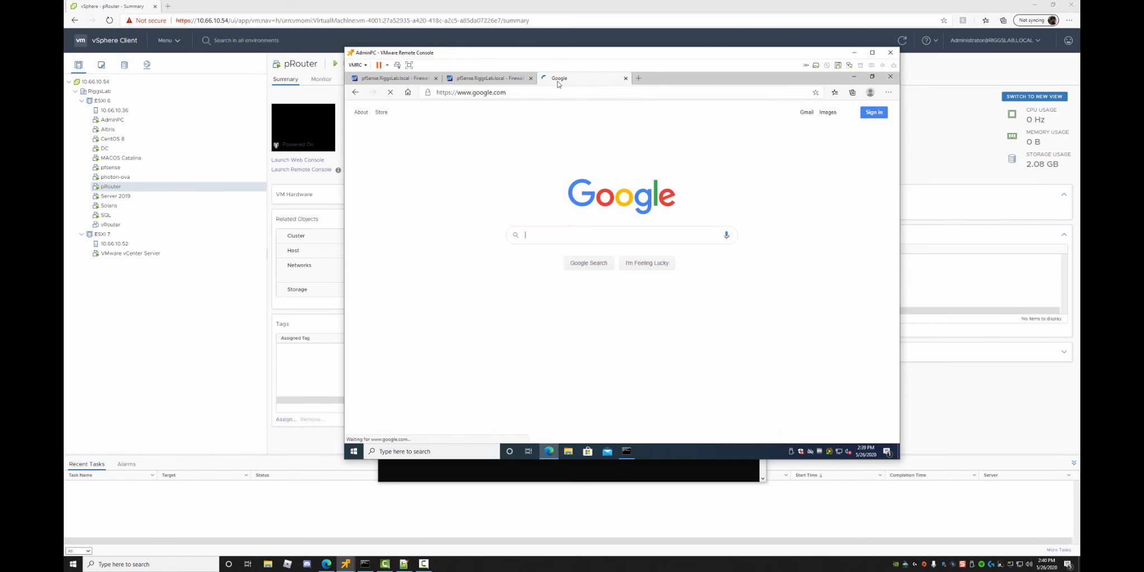
pyautogui.click(623, 78)
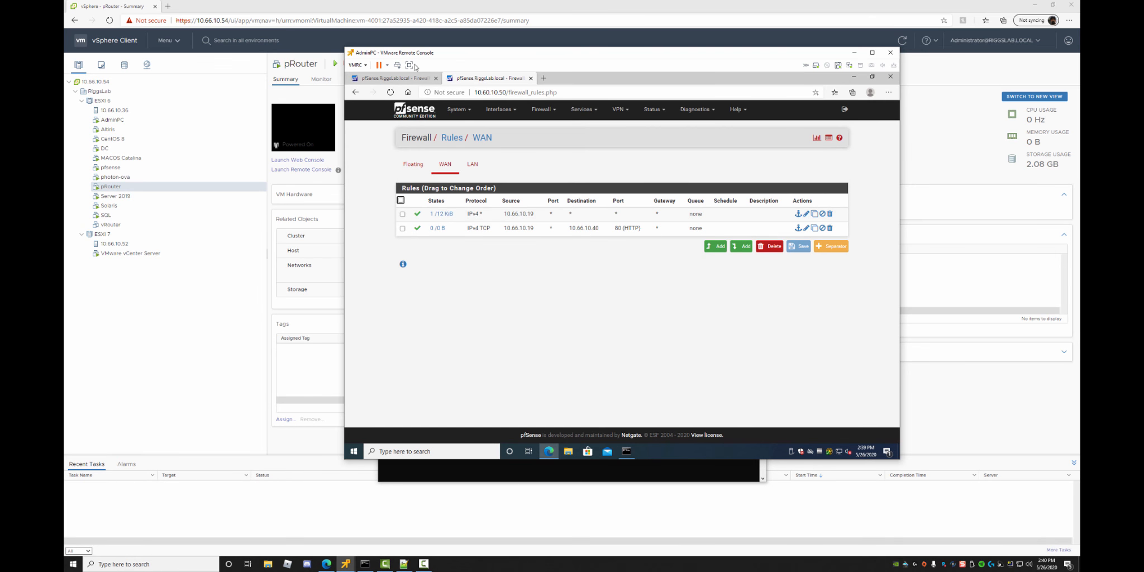
pyautogui.hotkey('ctrl', 'Tab')
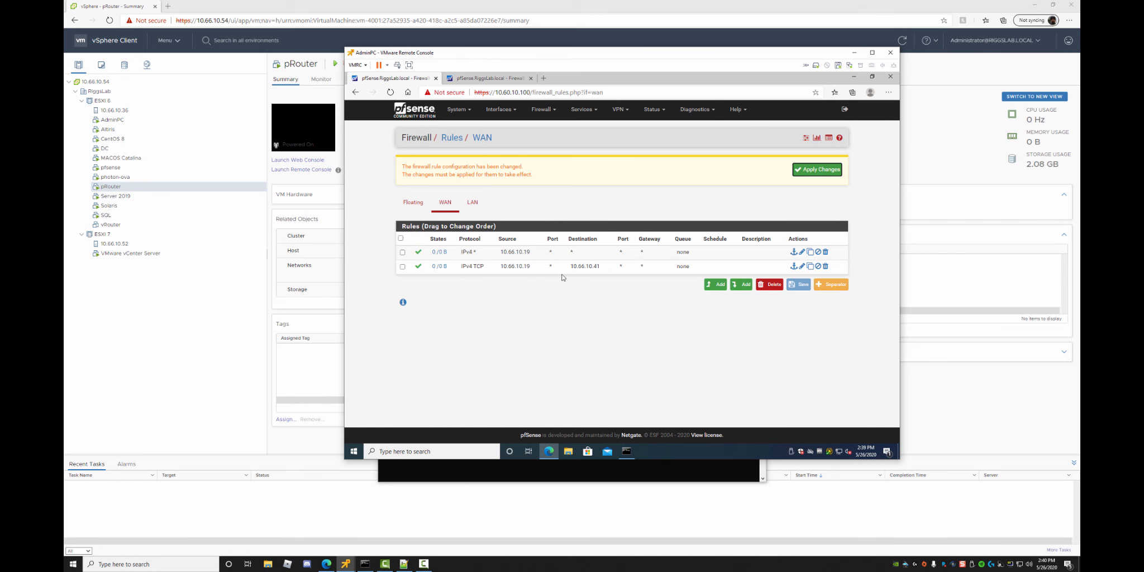
# Open the second WAN rule on 10.60.10.100 for editing and view its destination port options.
pyautogui.click(482, 79)
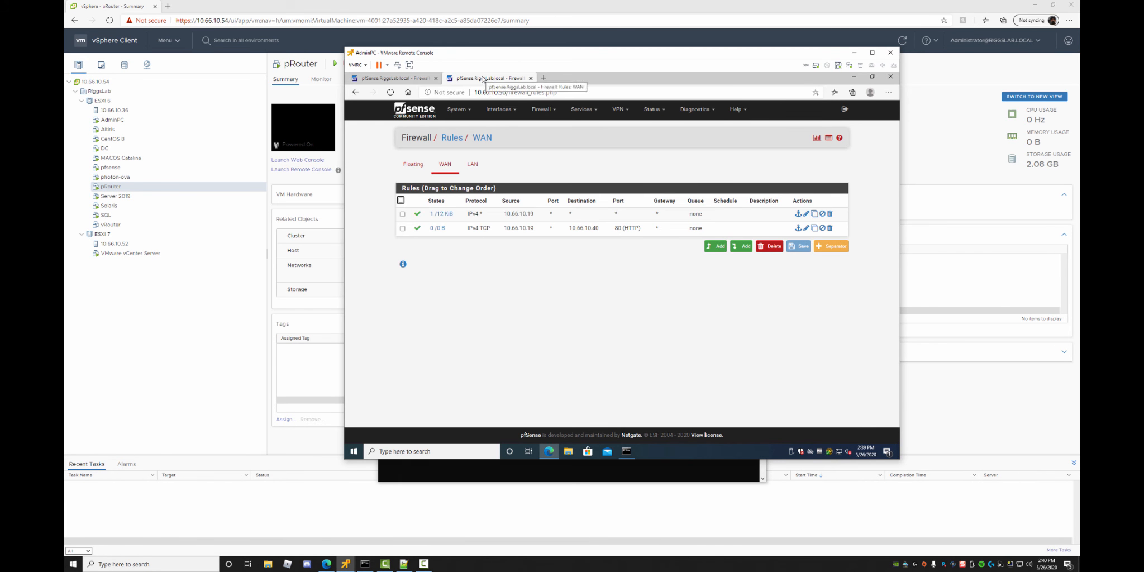
pyautogui.click(416, 78)
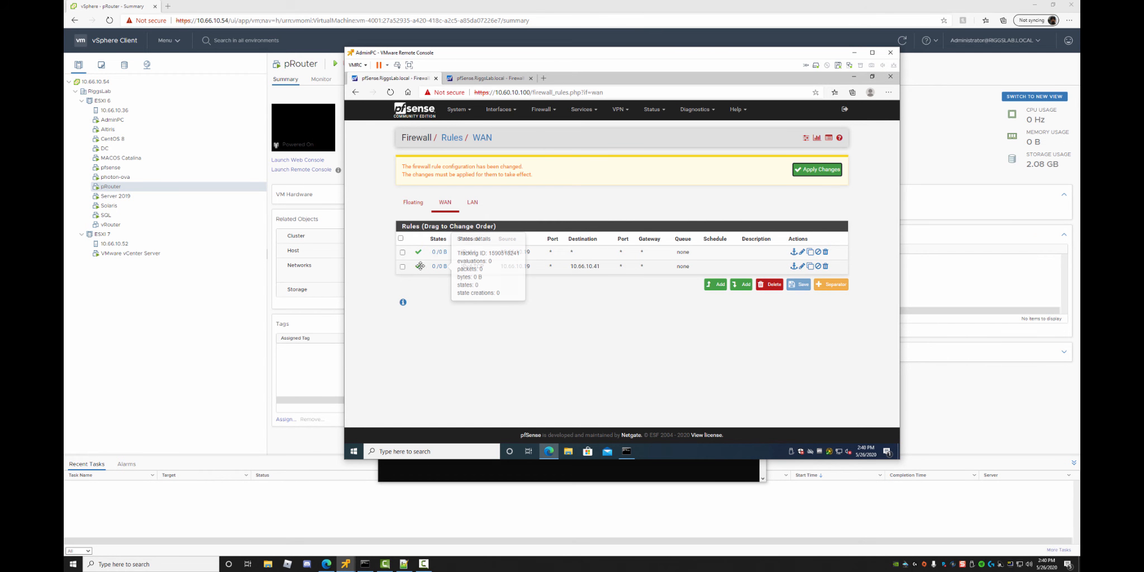
pyautogui.click(403, 267)
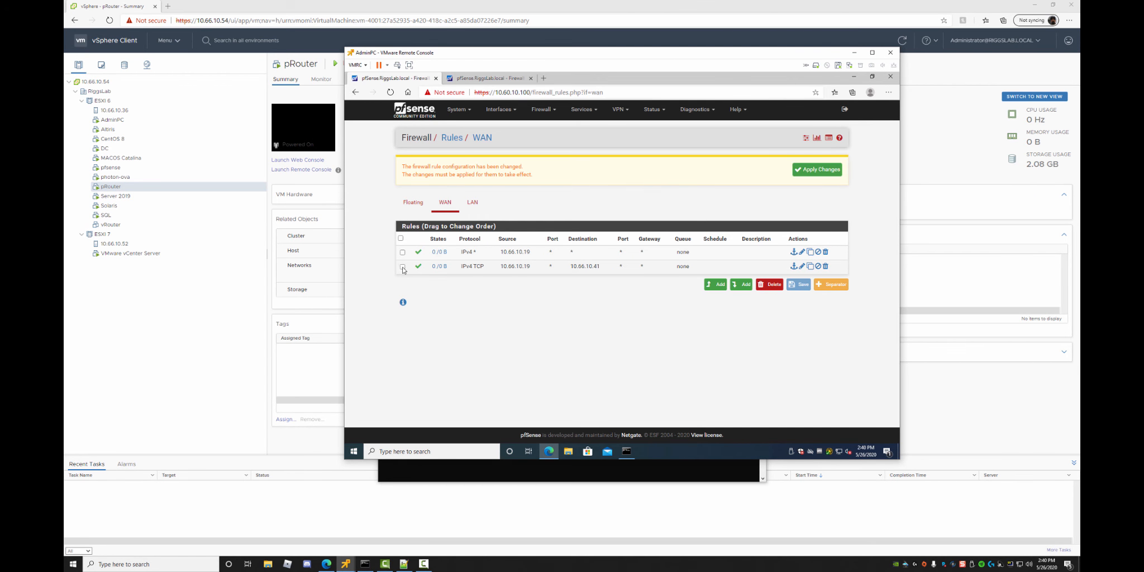
pyautogui.click(801, 267)
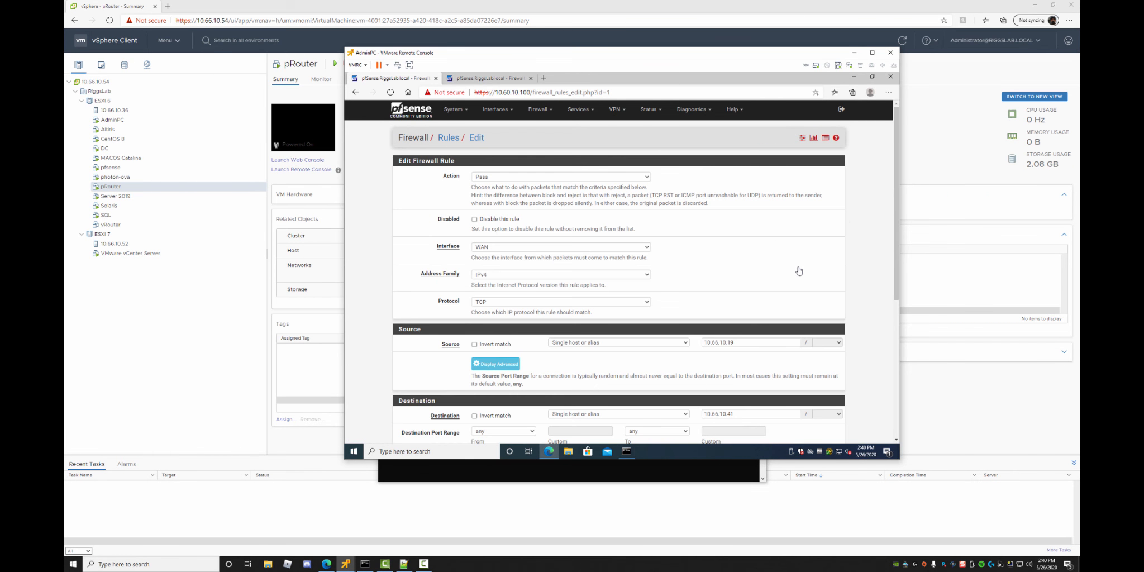
pyautogui.scroll(-3, 693, 278)
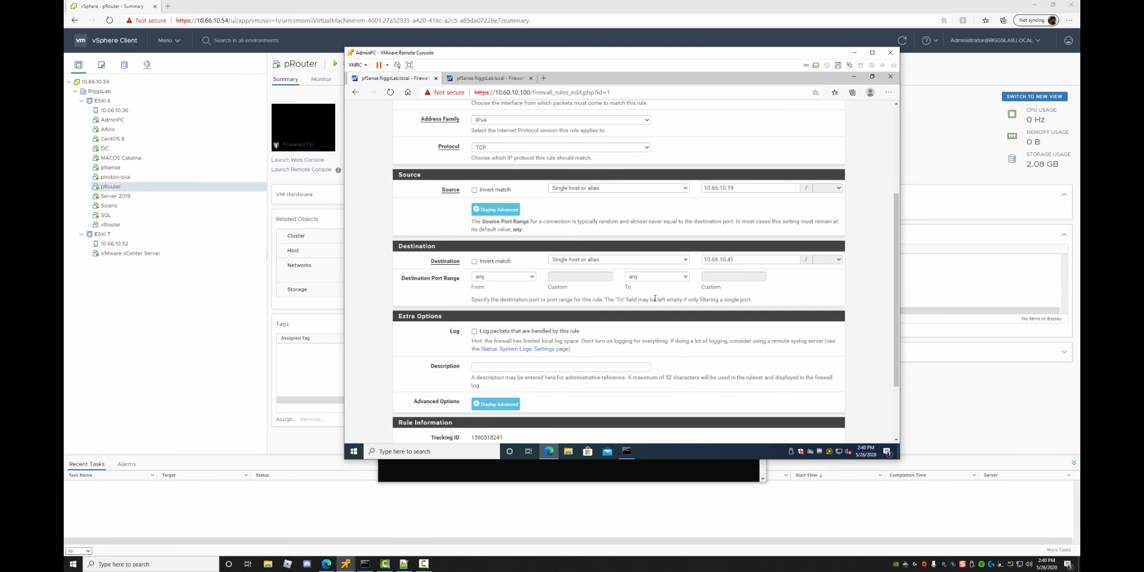
pyautogui.click(492, 277)
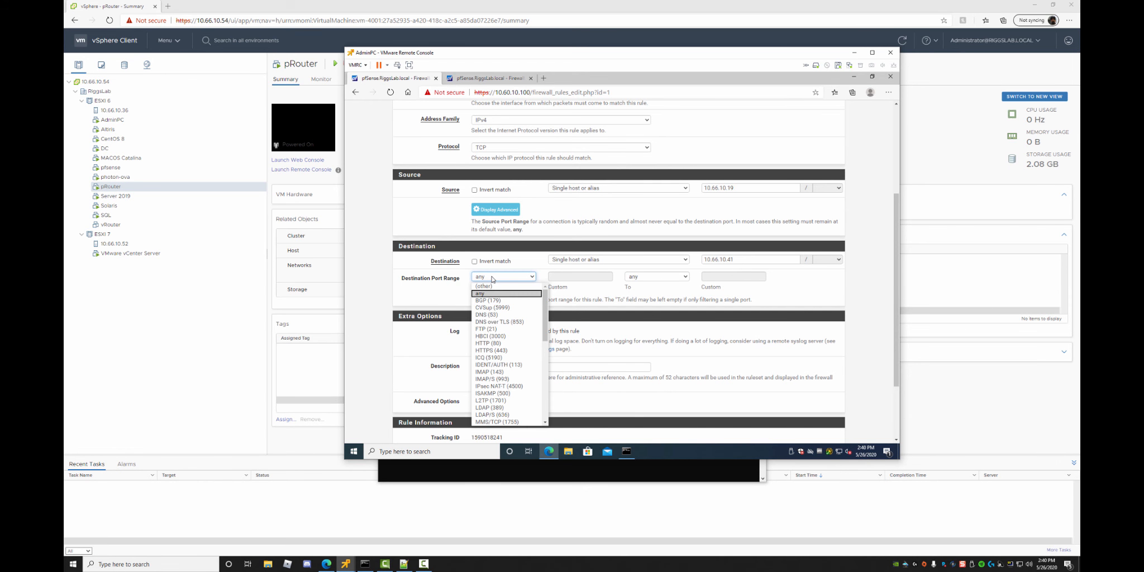
pyautogui.click(492, 277)
# After comparing the 10.60.10.50 HTTP rule, set destination port HTTP (80) and save.
pyautogui.click(477, 81)
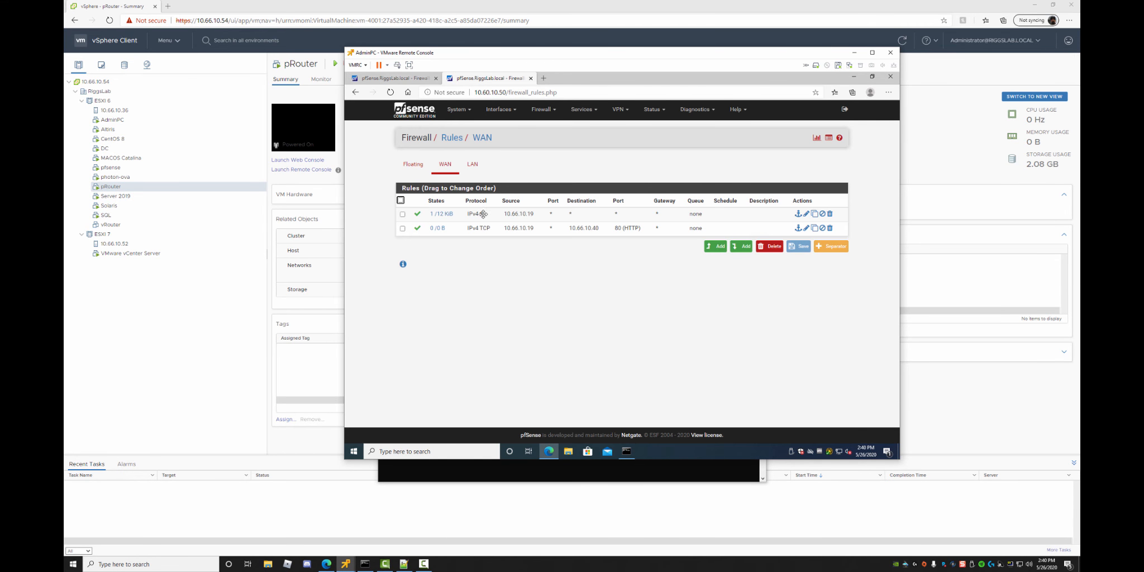
pyautogui.click(806, 230)
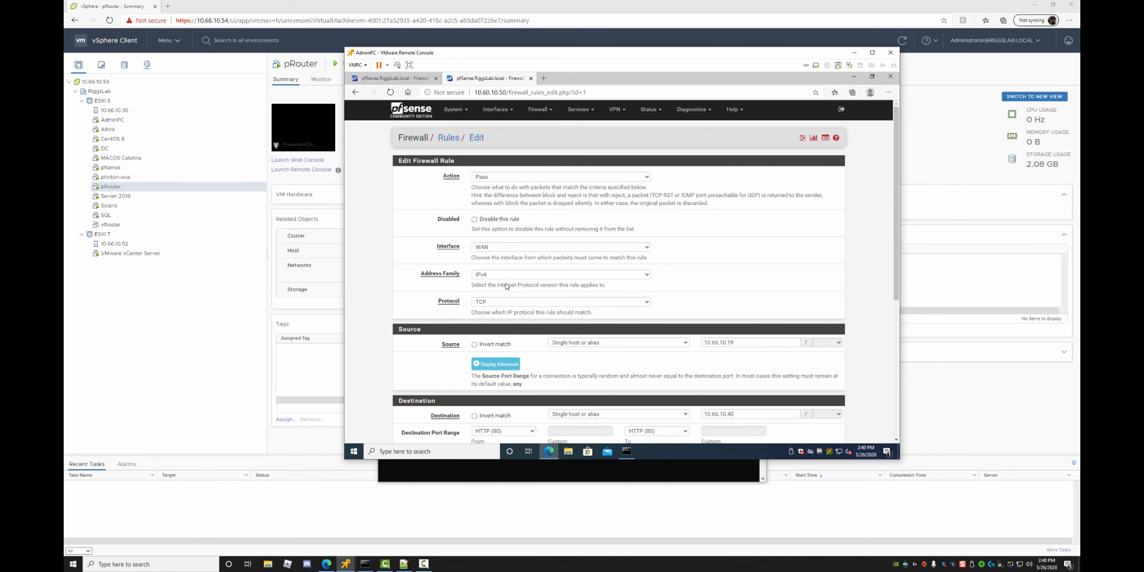
pyautogui.scroll(-3, 533, 304)
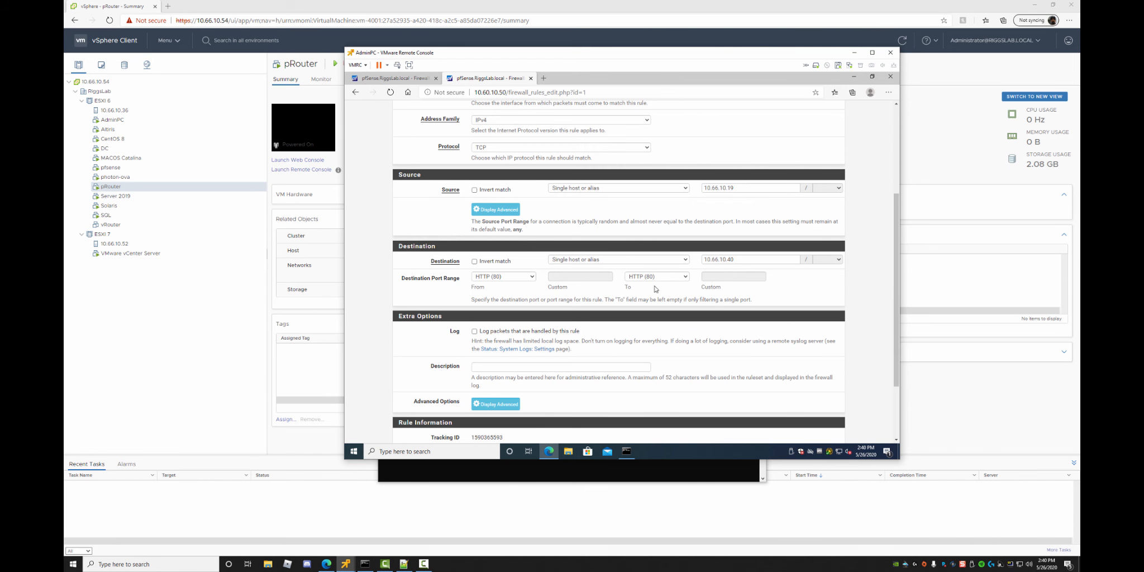
pyautogui.click(391, 78)
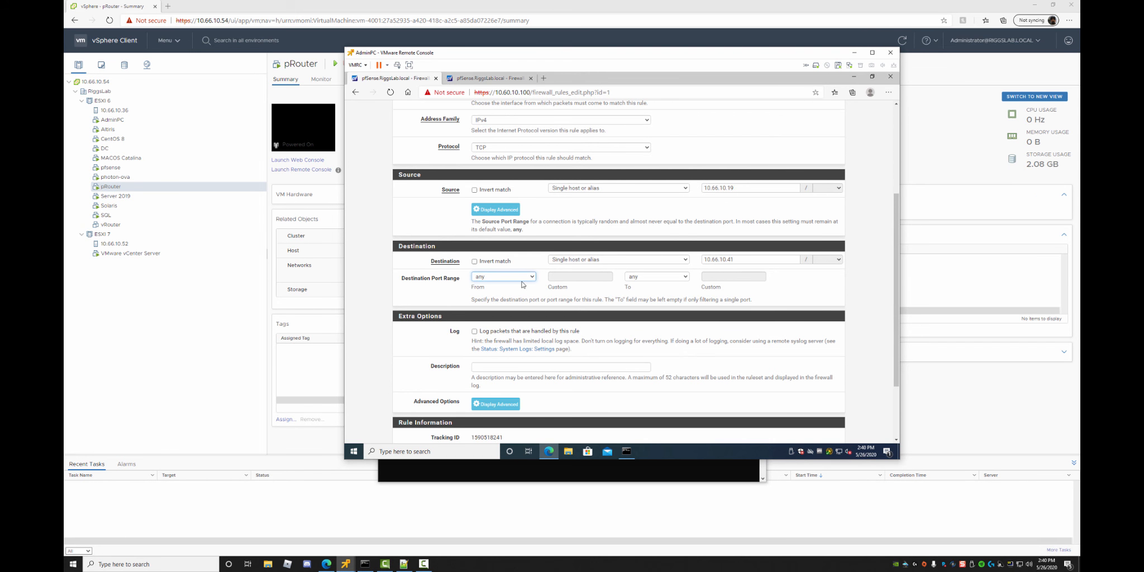
pyautogui.click(532, 277)
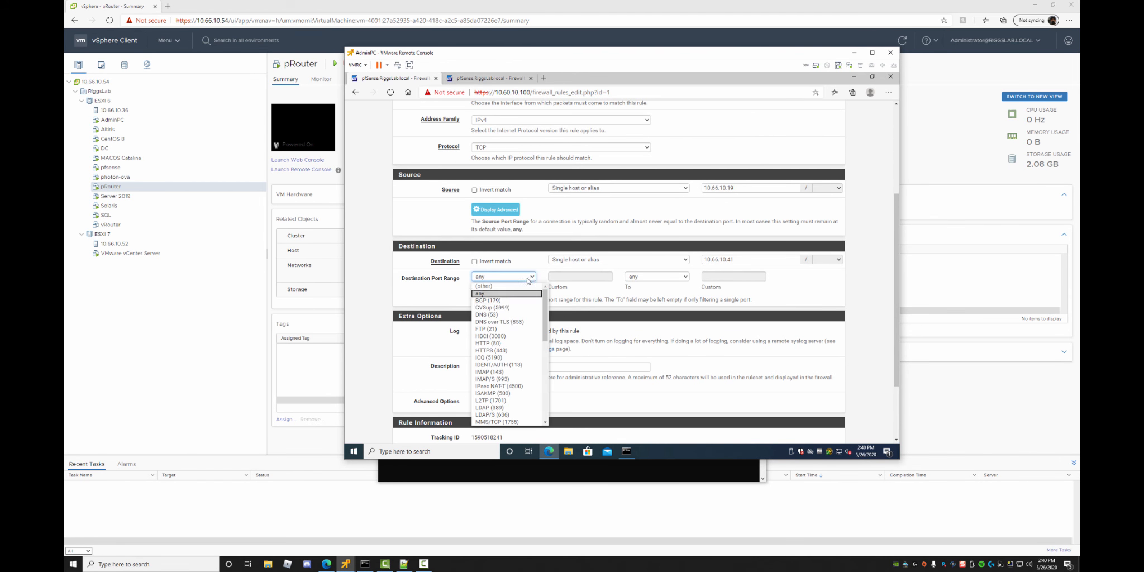
pyautogui.click(506, 347)
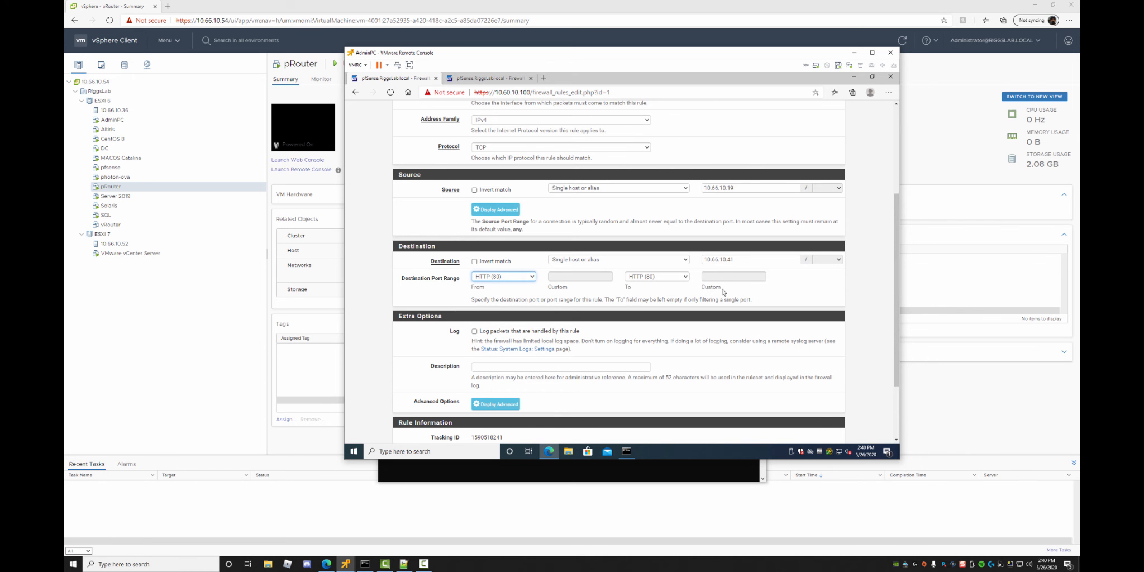
pyautogui.scroll(-3, 571, 404)
pyautogui.click(489, 402)
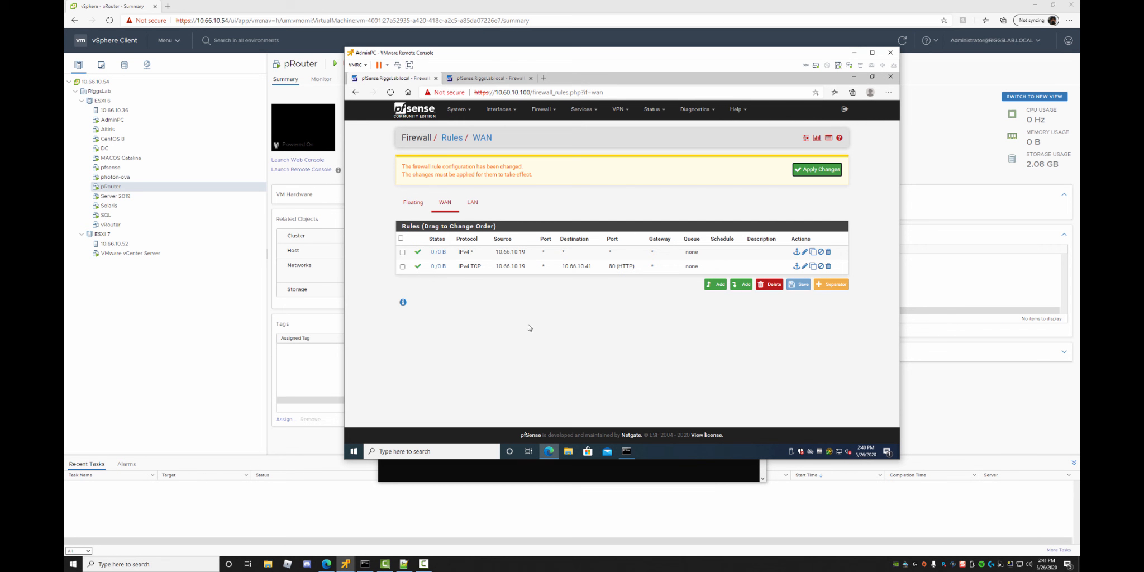
# Bring up the guest Command Prompt and scroll back through the ipconfig /renew and ping output.
pyautogui.click(604, 476)
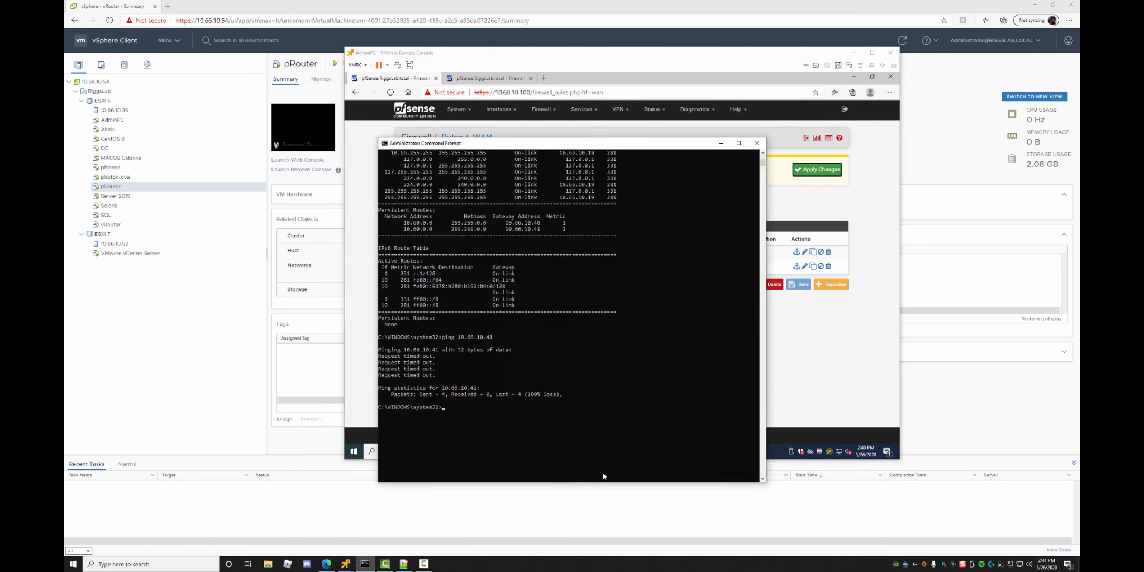
pyautogui.click(823, 384)
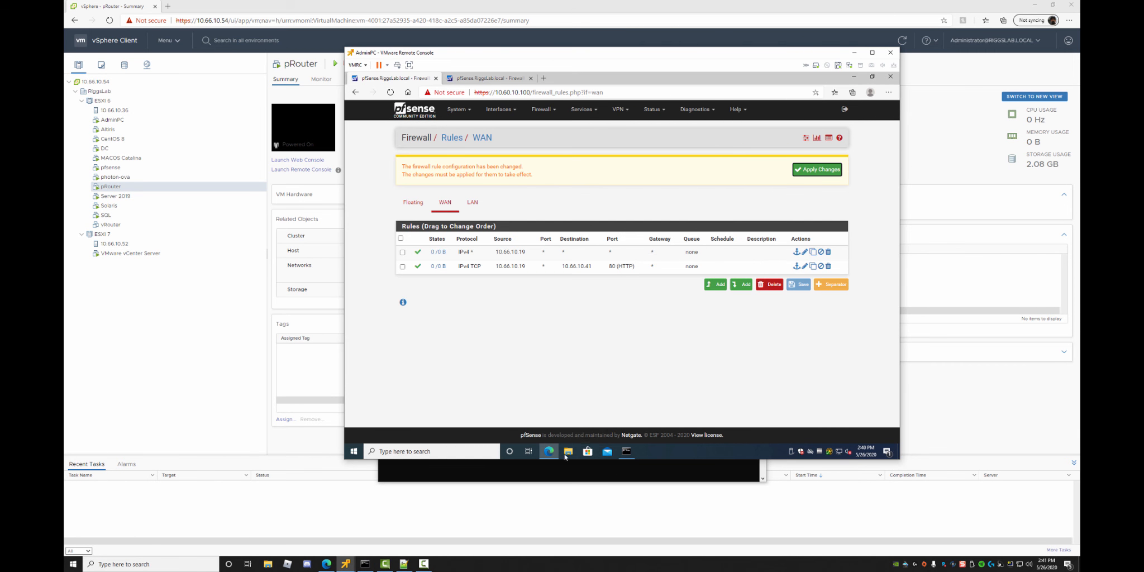
pyautogui.click(626, 451)
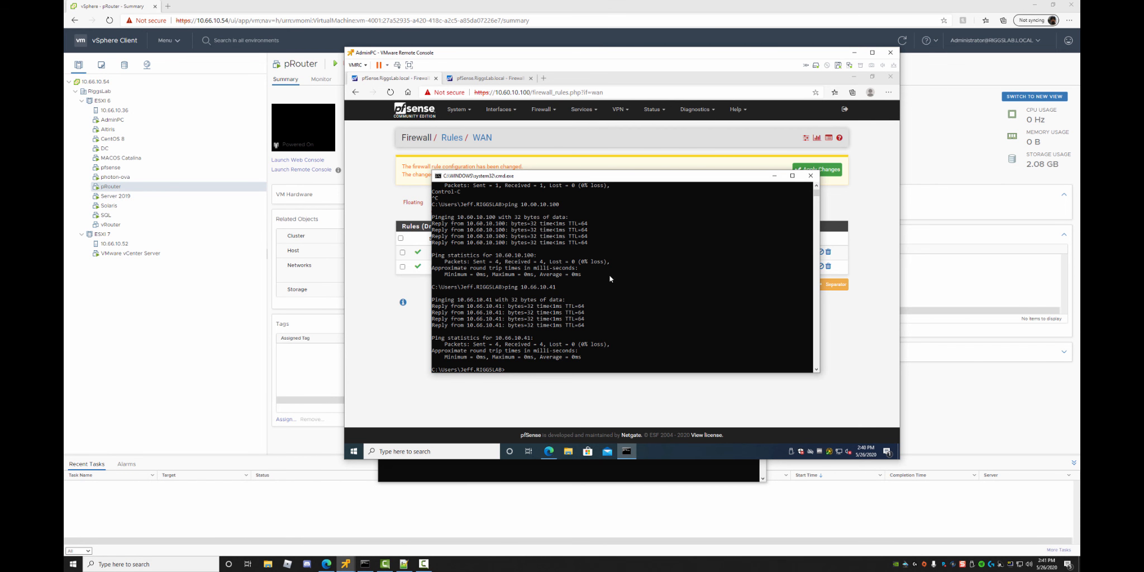
pyautogui.scroll(10, 610, 278)
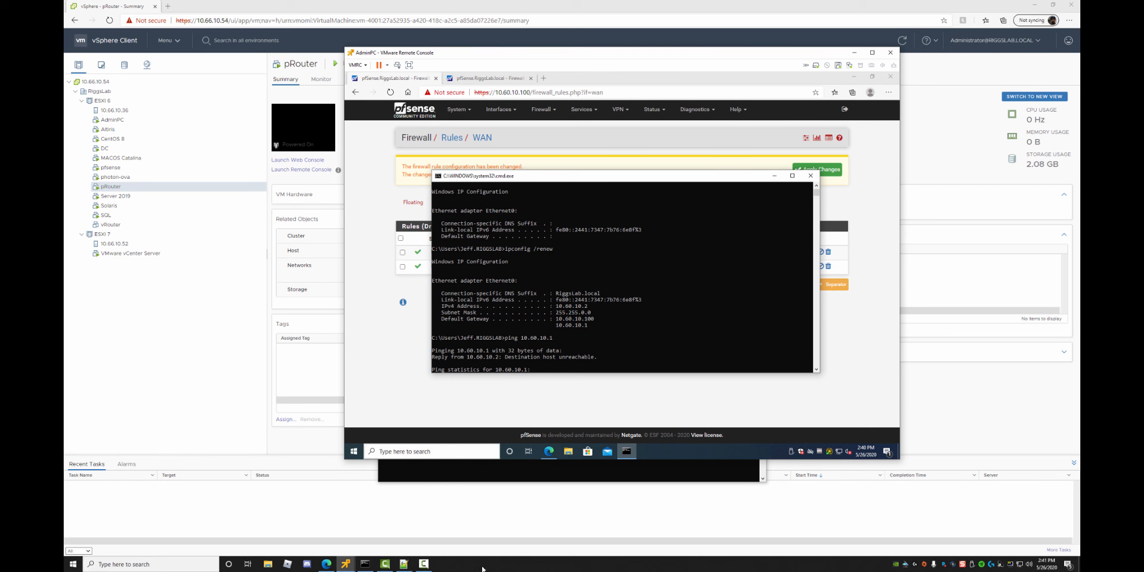
# Start a Remote Desktop connection to 10.60.10.2 via mstsc, then cancel it.
pyautogui.press('super+r')
pyautogui.write('mstsc')
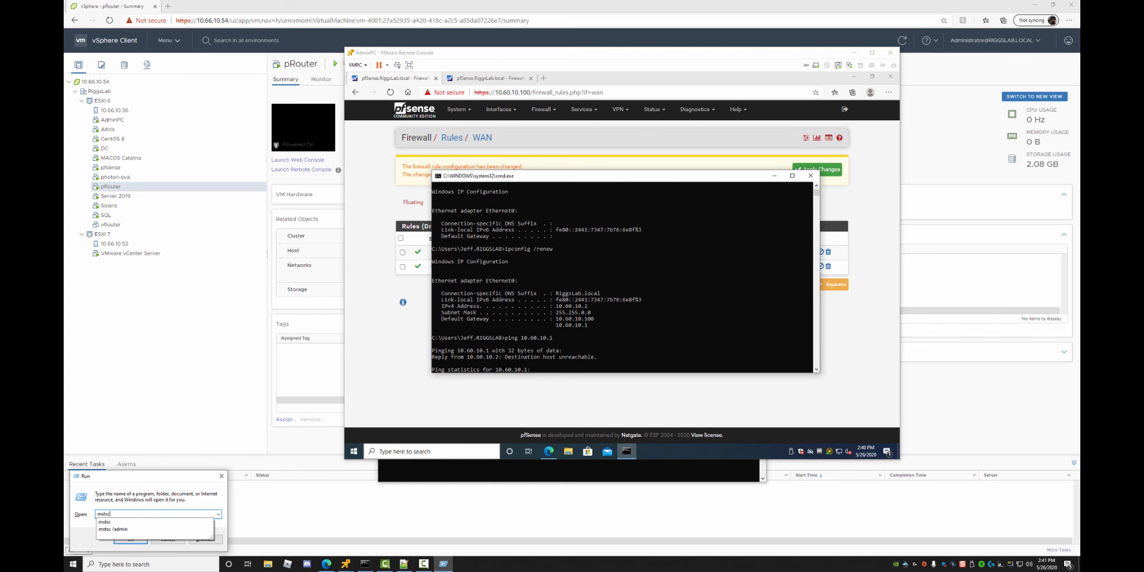
pyautogui.press('Return')
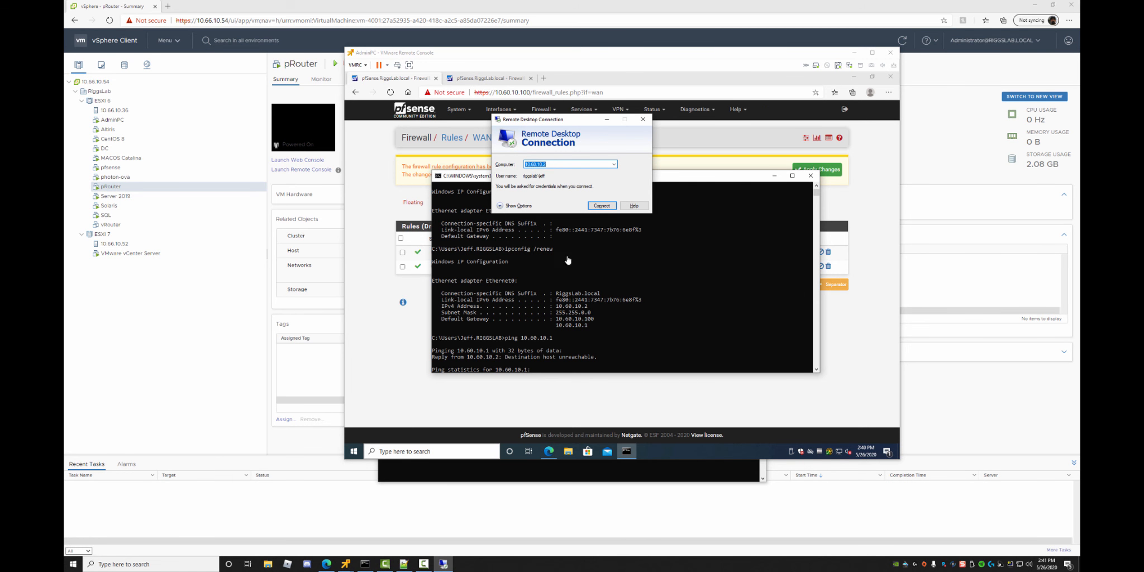
pyautogui.press('Return')
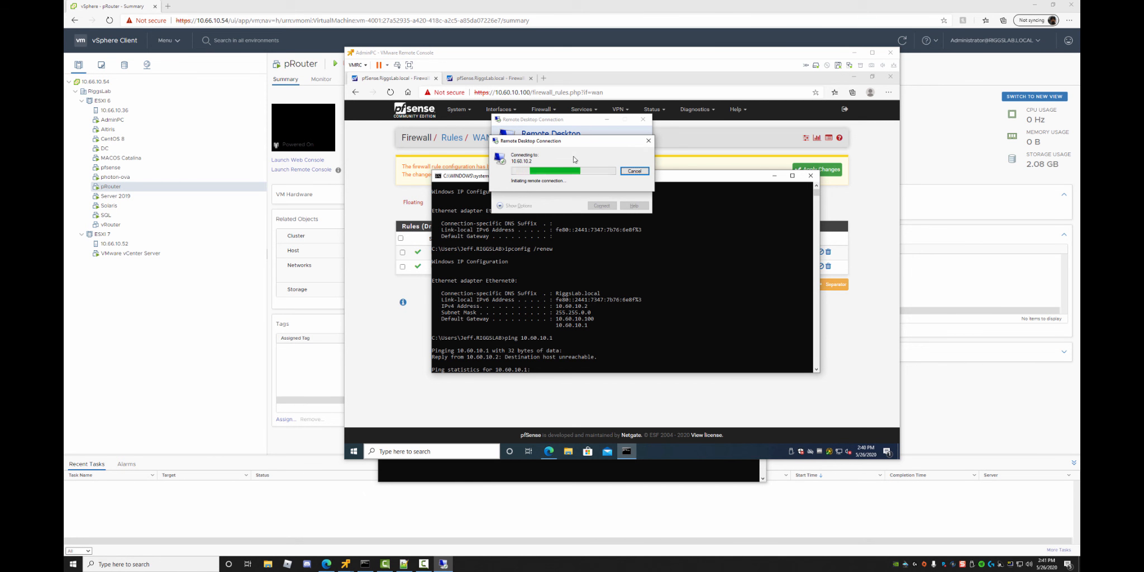
pyautogui.moveTo(587, 145); pyautogui.dragTo(702, 125)
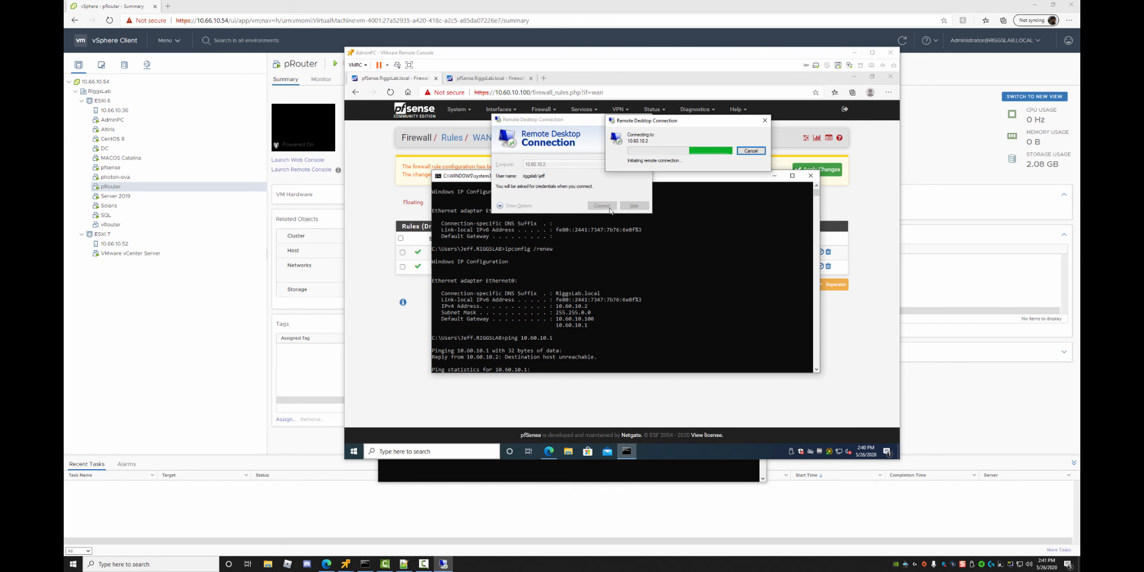
pyautogui.click(764, 120)
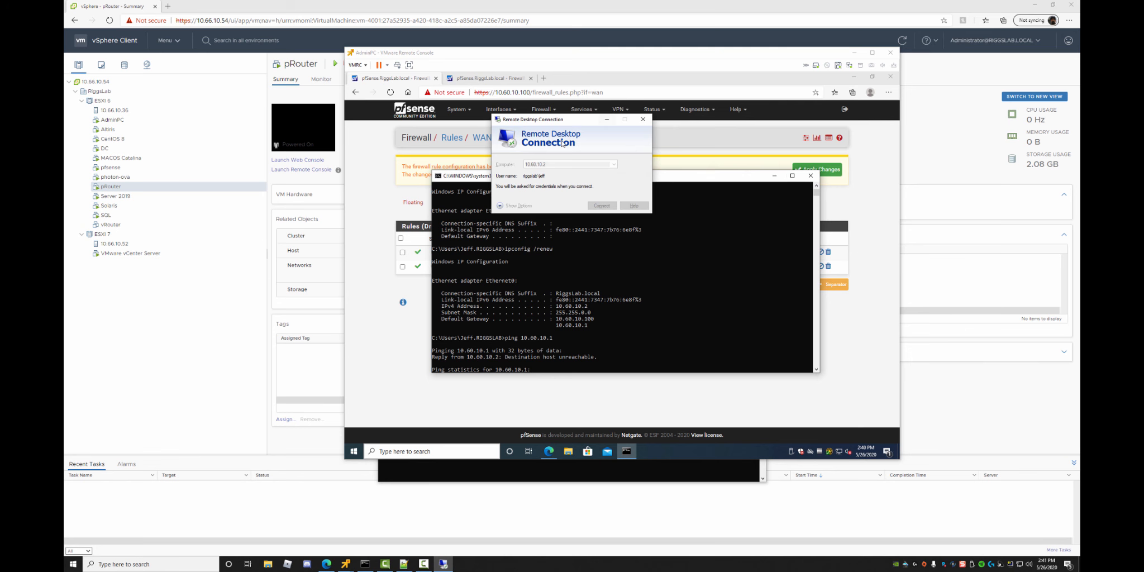
pyautogui.click(644, 121)
# Open Firewall > Rules > LAN on both the 10.60.10.100 and 10.60.10.50 pfSense tabs.
pyautogui.click(362, 279)
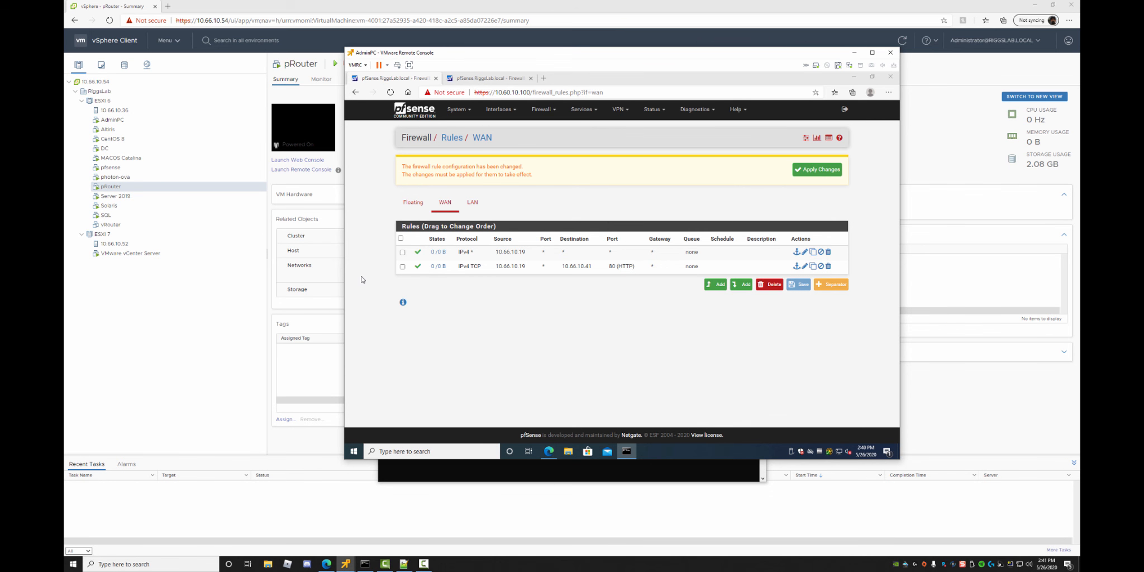
pyautogui.moveTo(439, 250)
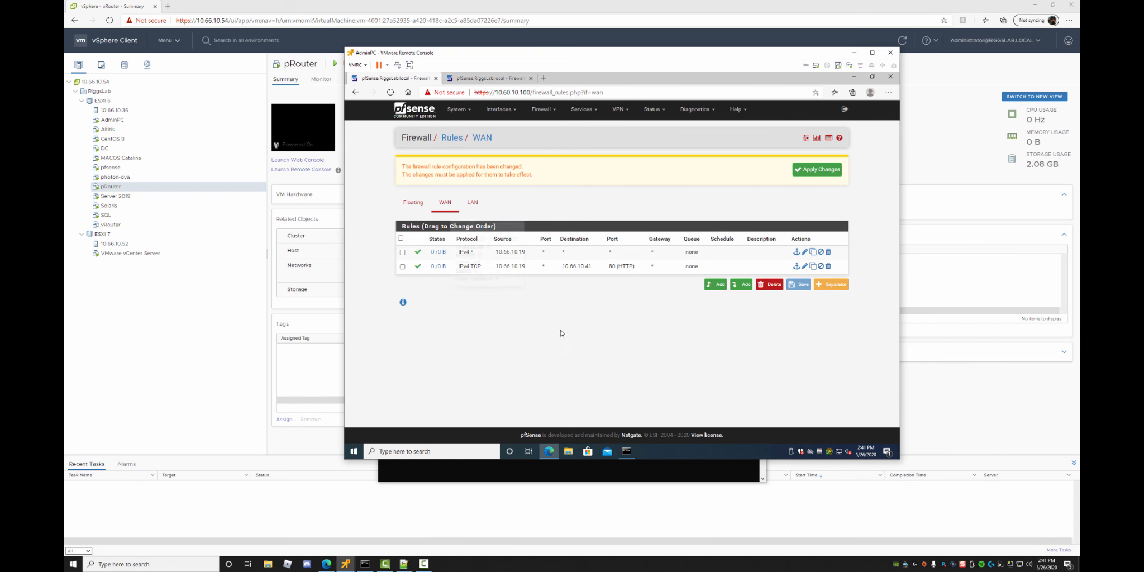
pyautogui.click(542, 109)
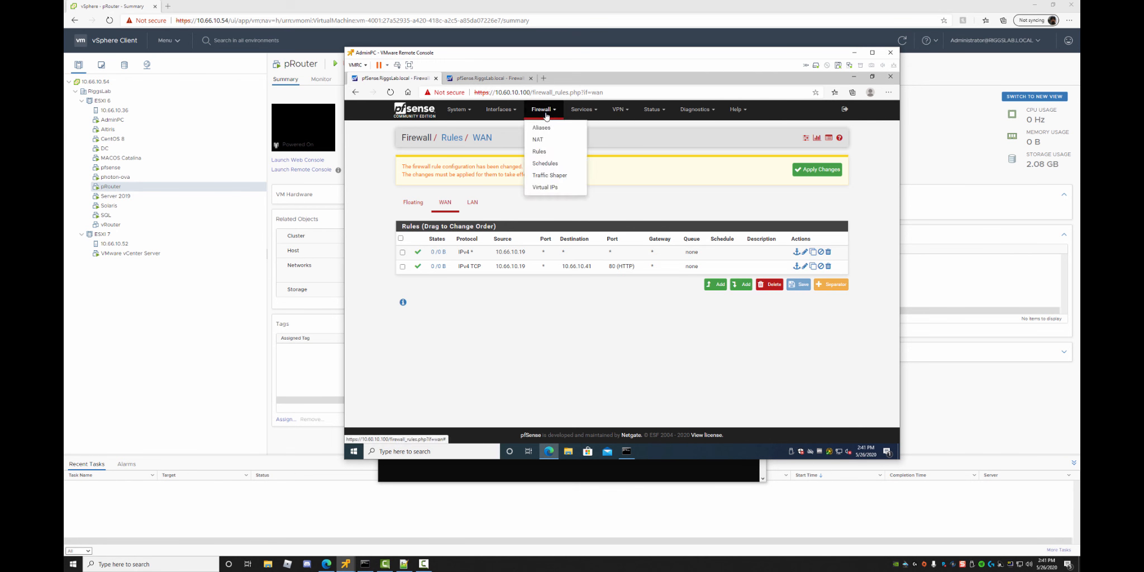
pyautogui.click(540, 153)
pyautogui.click(471, 205)
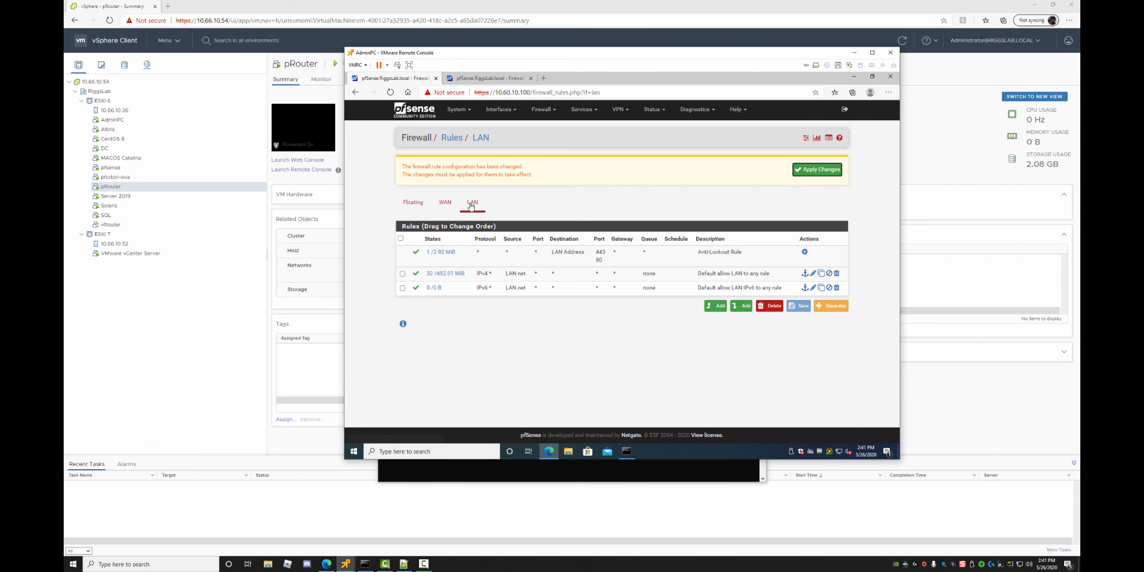
pyautogui.click(490, 80)
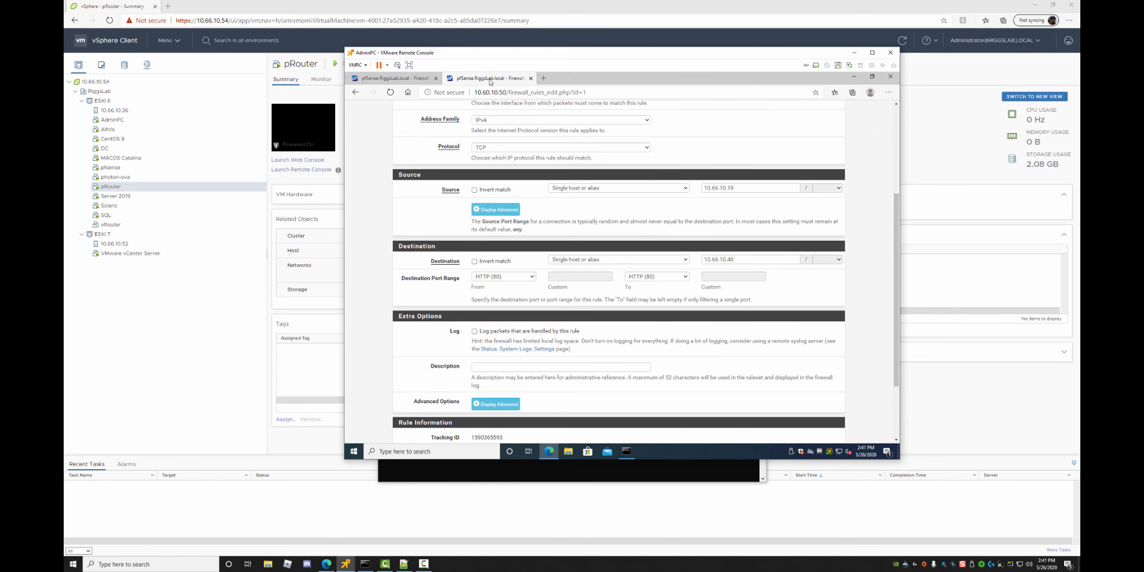
pyautogui.scroll(3, 508, 183)
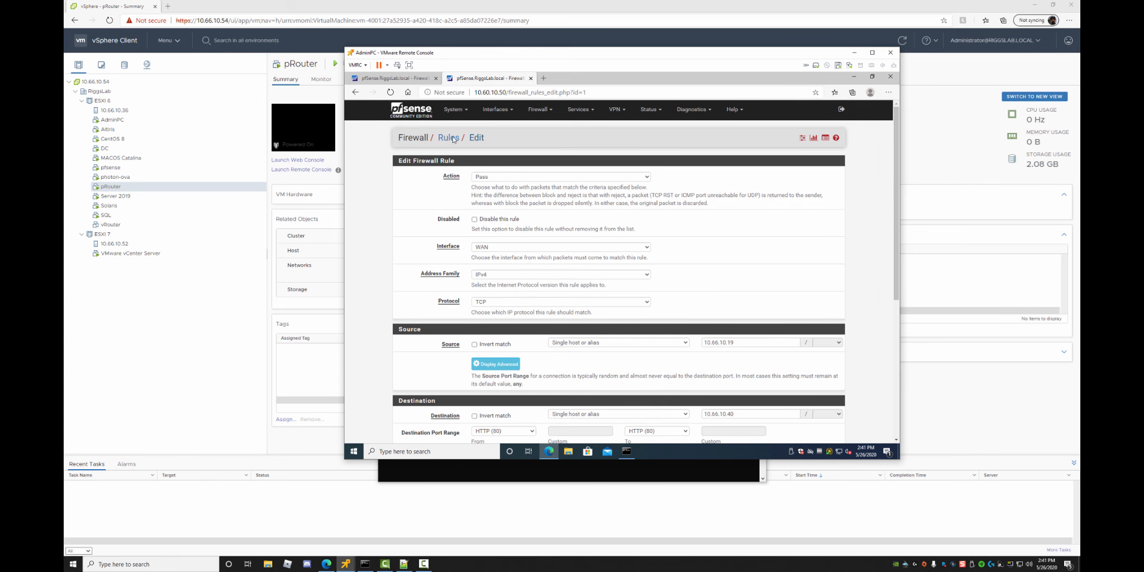
pyautogui.click(450, 139)
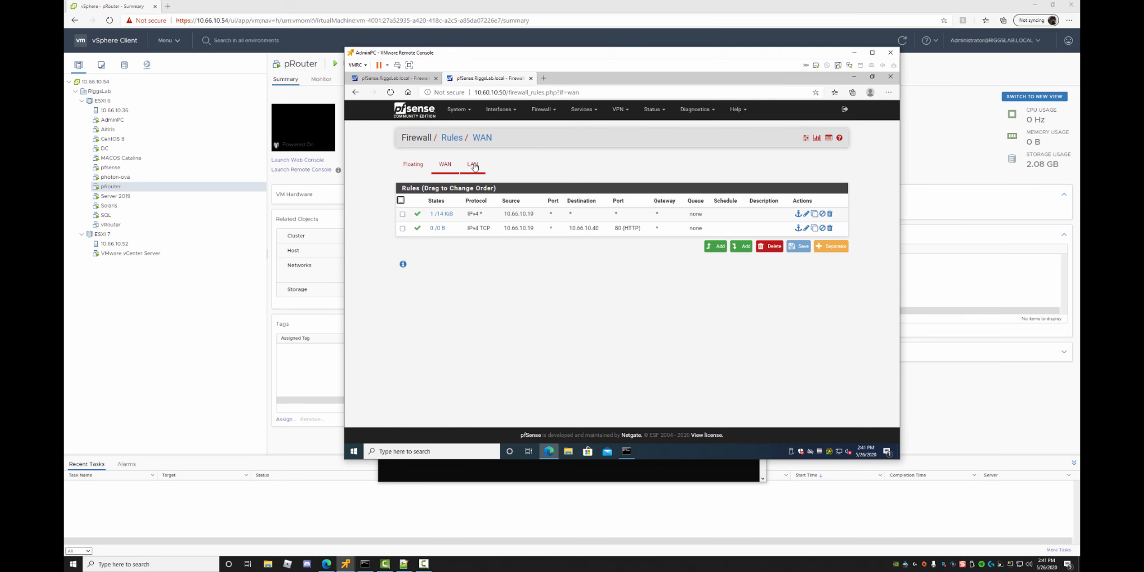
pyautogui.click(472, 165)
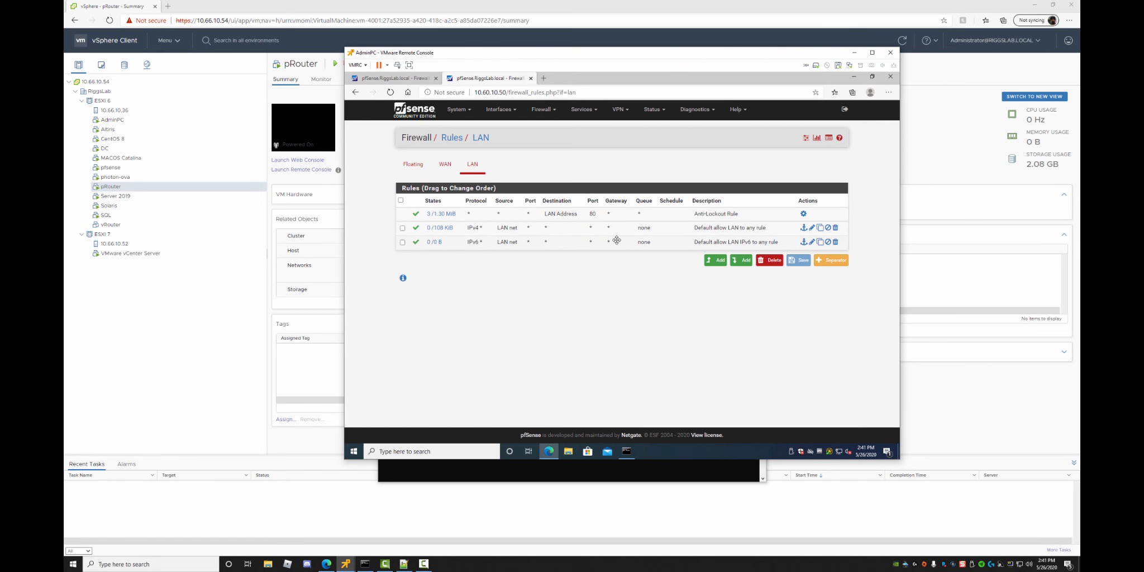
# Compare the two routers' LAN rules, open 10.60.10.100's Floating rules, and return to 10.60.10.50.
pyautogui.click(401, 80)
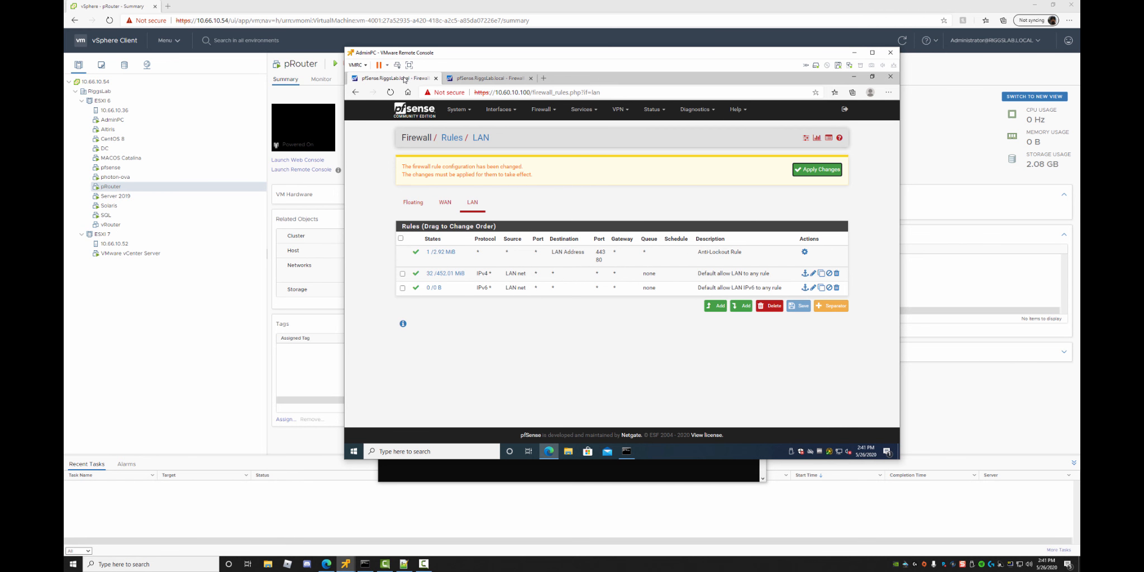
pyautogui.click(491, 80)
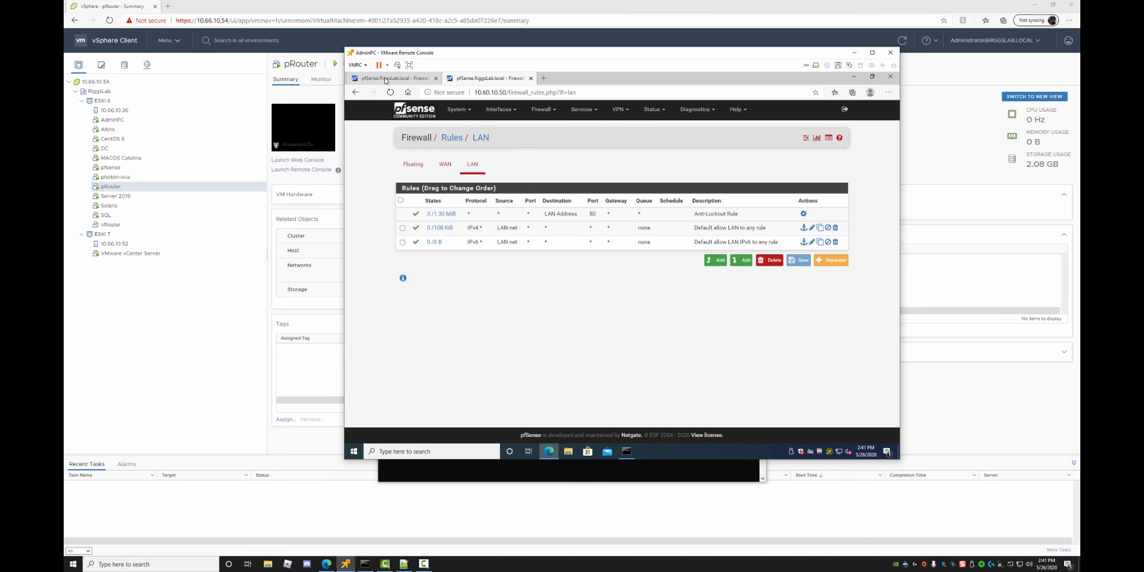
pyautogui.click(385, 80)
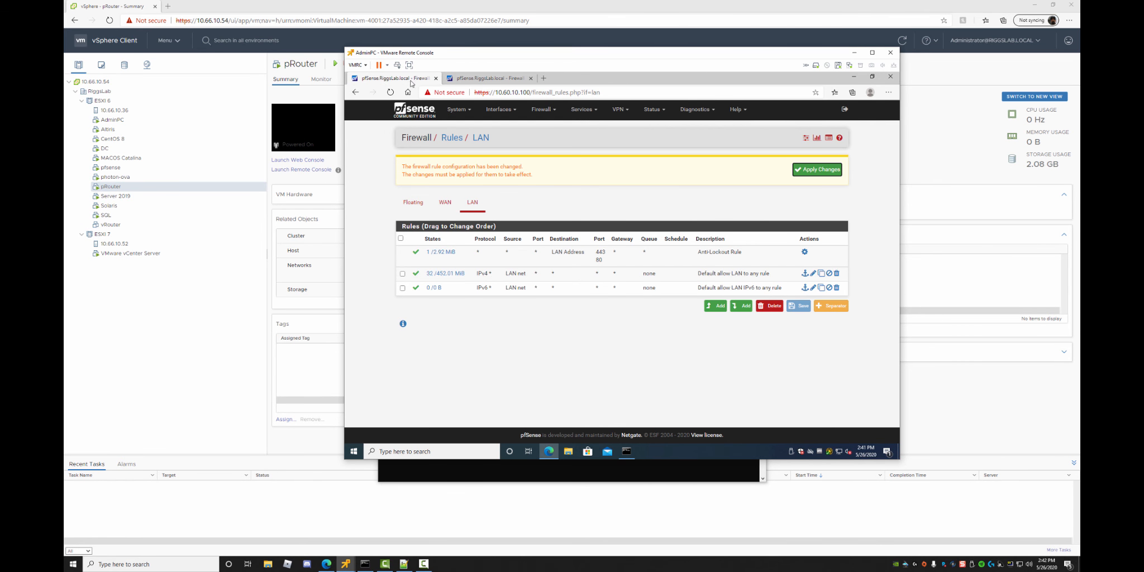
pyautogui.click(474, 81)
pyautogui.click(426, 80)
pyautogui.click(413, 204)
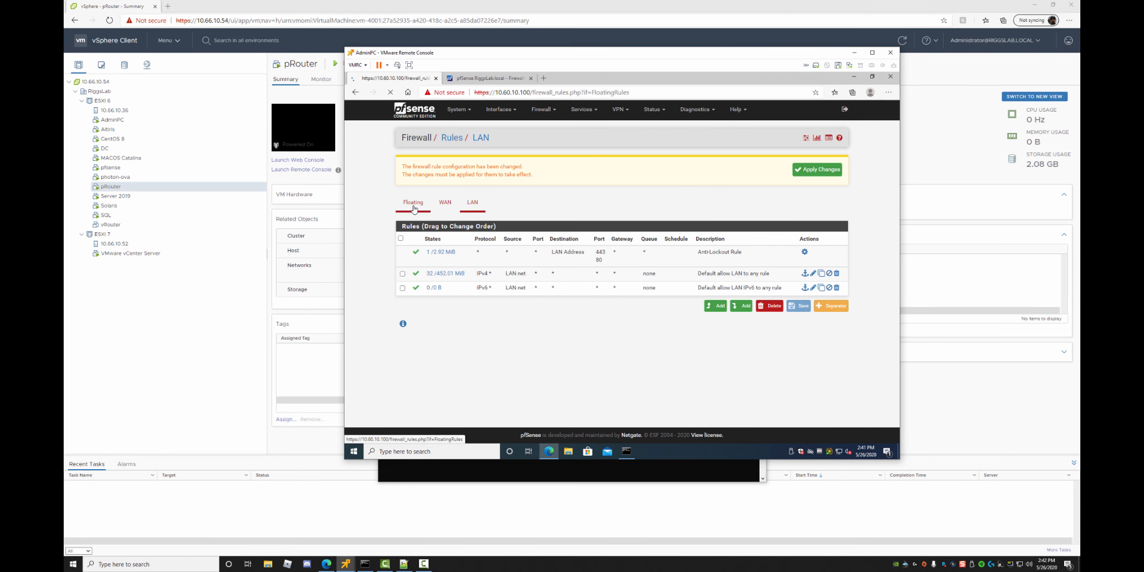
pyautogui.click(481, 78)
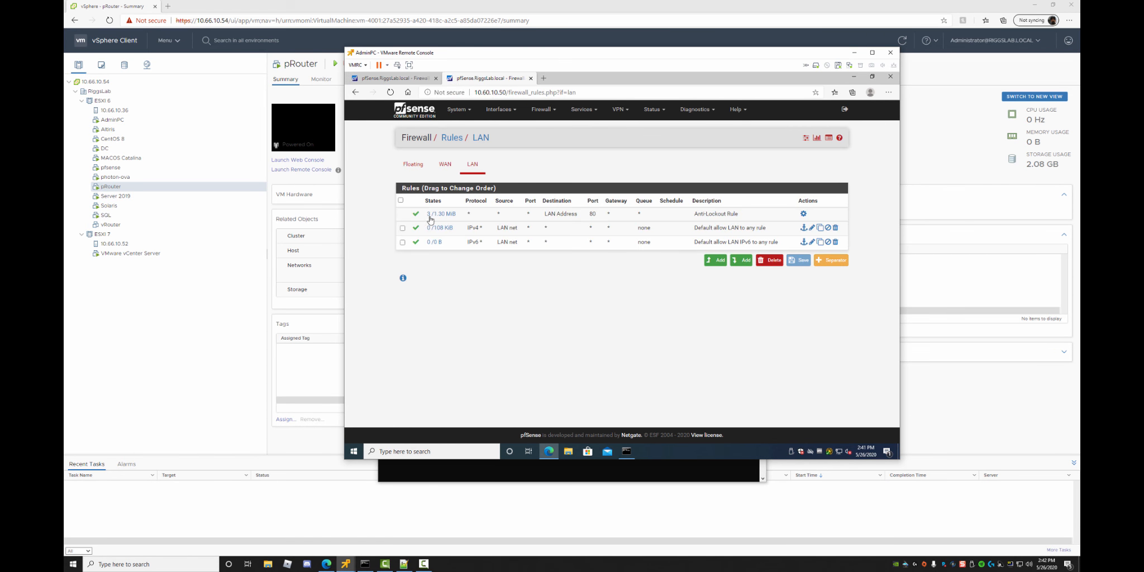
# View the empty Floating rules on 10.60.10.50 and look over the Interfaces, Firewall, Services and Status menus.
pyautogui.click(415, 168)
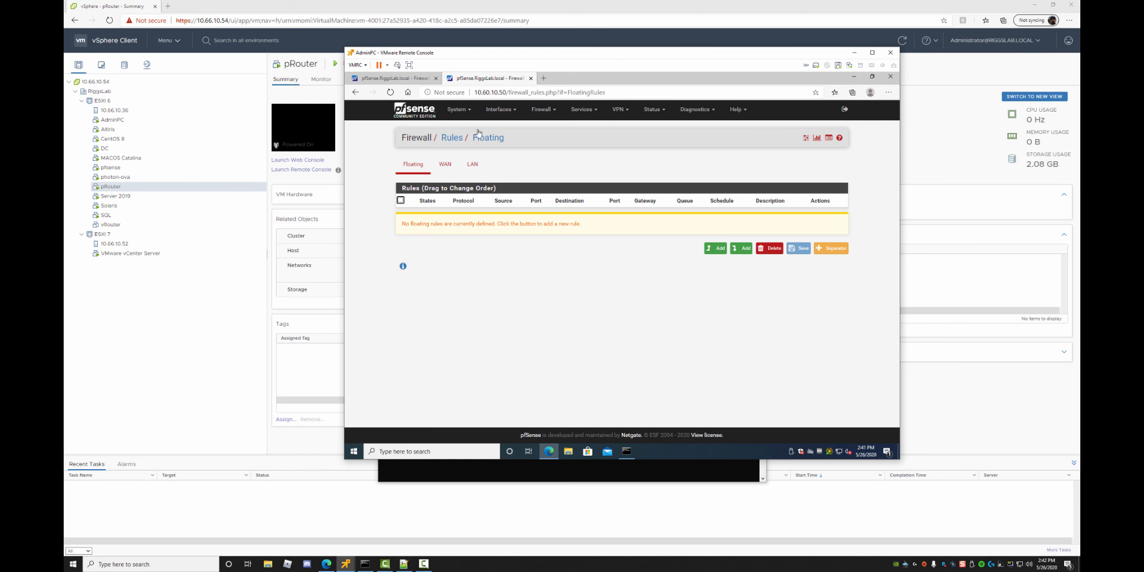
pyautogui.moveTo(500, 115)
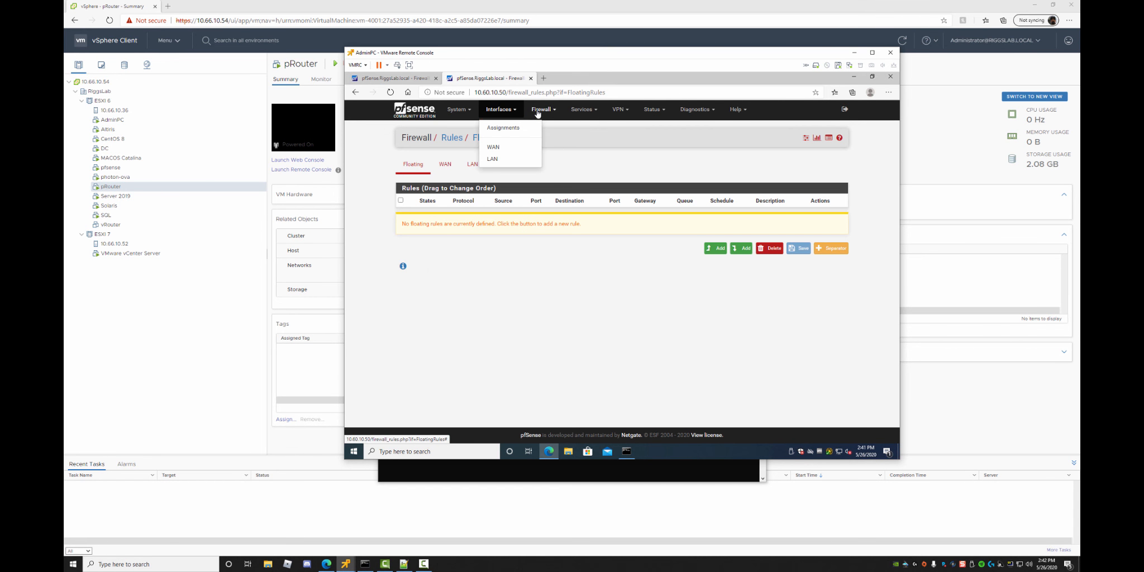
pyautogui.moveTo(537, 113)
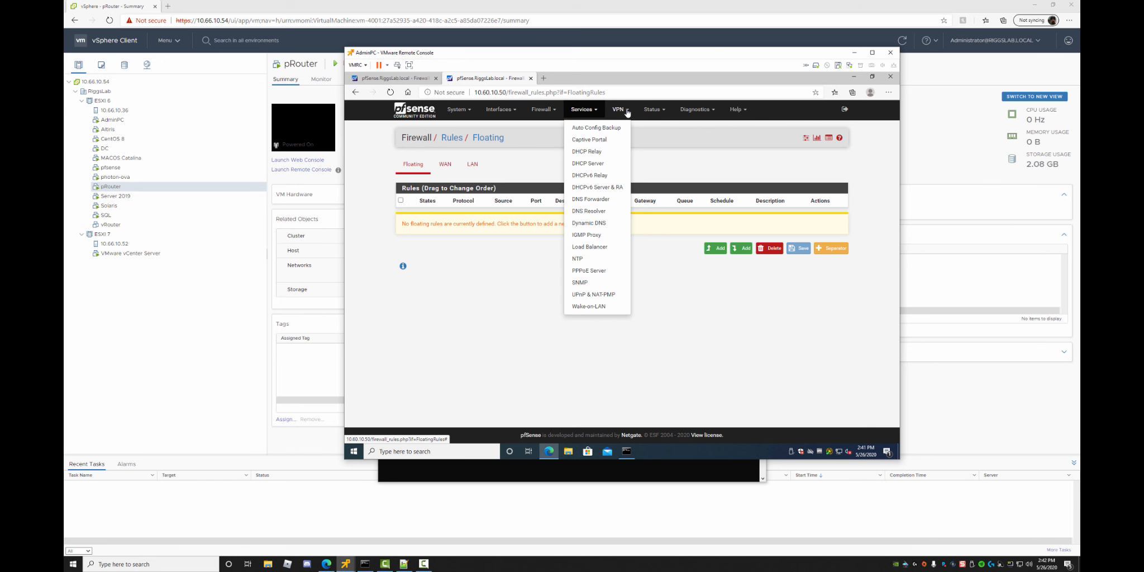
pyautogui.moveTo(657, 113)
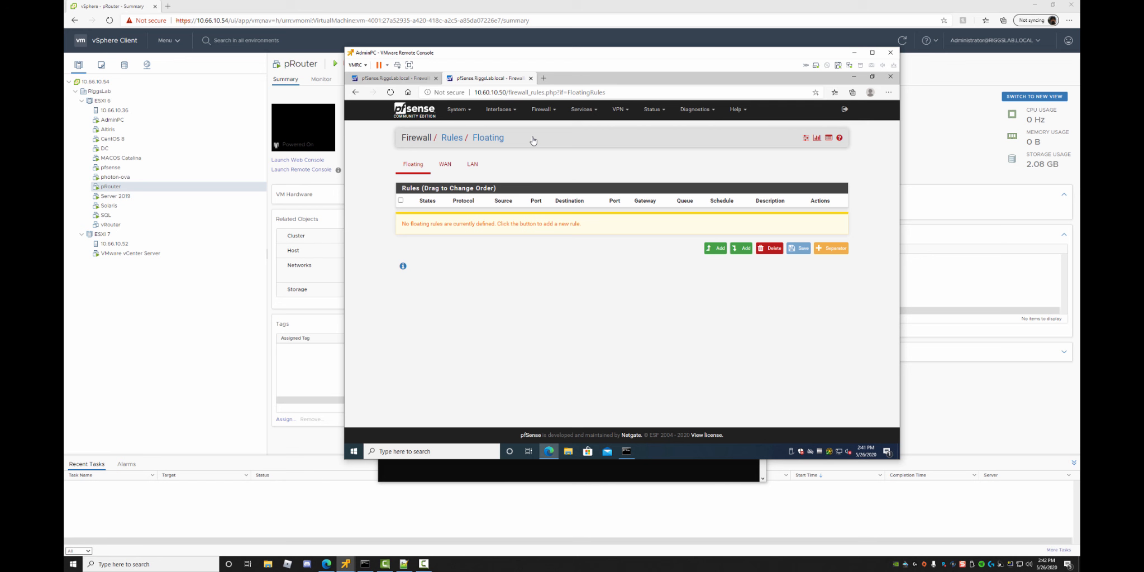
pyautogui.click(541, 81)
# Search Bing for 'download freesco' and open the FREESCO website's Download page.
pyautogui.write('donwload')
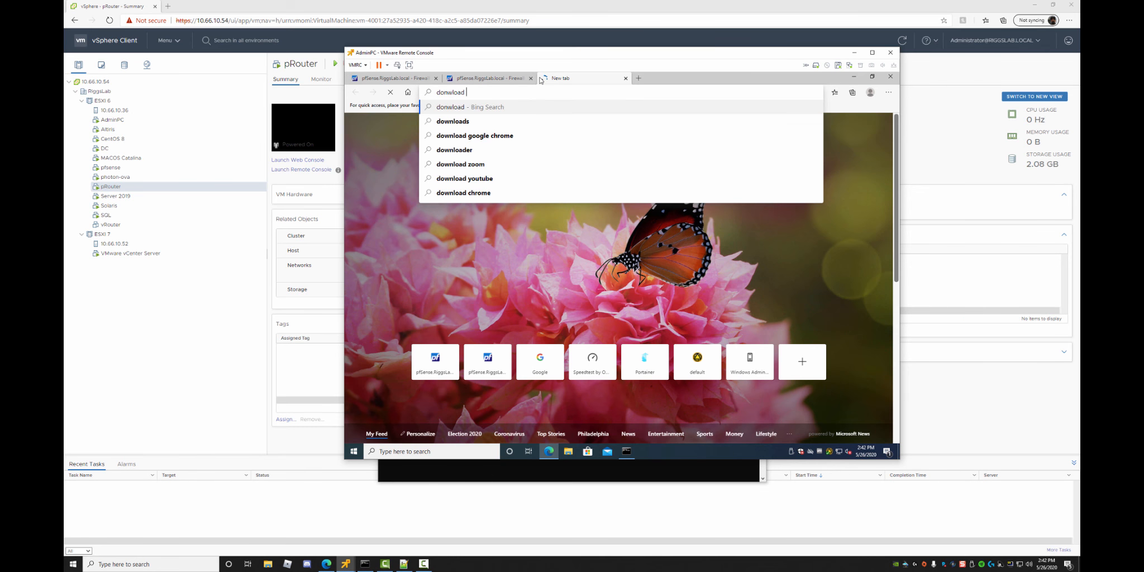
pyautogui.press('BackSpace')
pyautogui.press('BackSpace')
pyautogui.press('BackSpace')
pyautogui.press('BackSpace')
pyautogui.press('BackSpace')
pyautogui.press('BackSpace')
pyautogui.press('BackSpace')
pyautogui.write('wnload ')
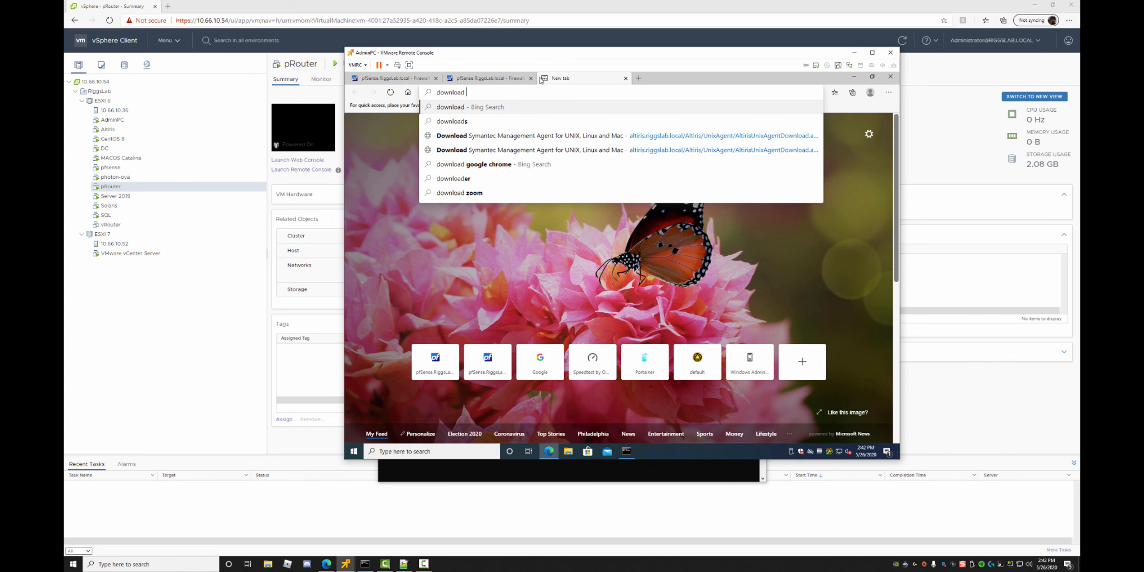
pyautogui.write('freesco')
pyautogui.press('Return')
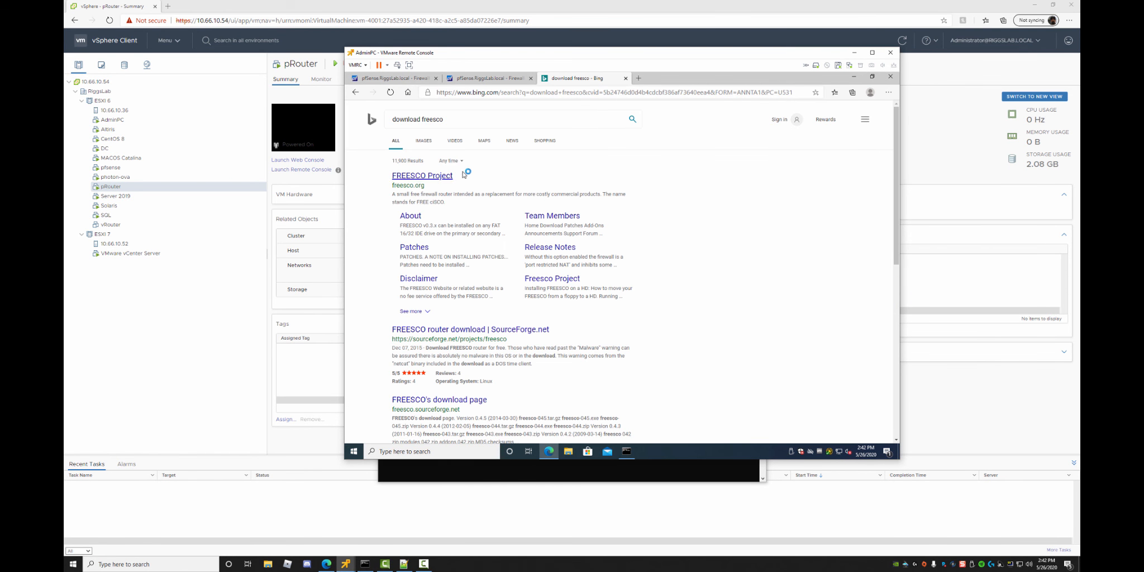
pyautogui.click(420, 176)
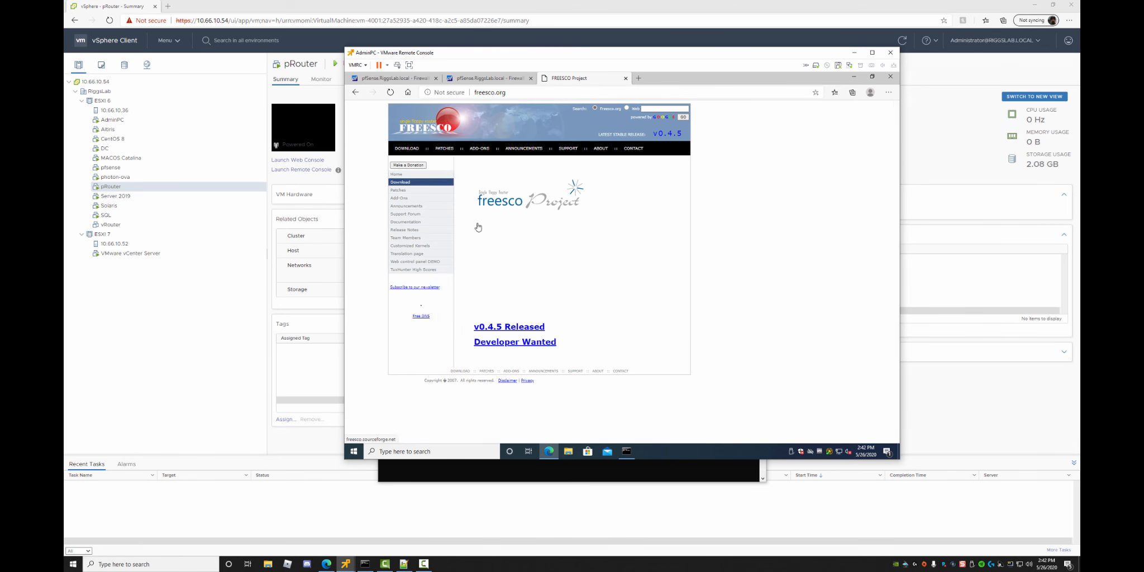
pyautogui.click(399, 182)
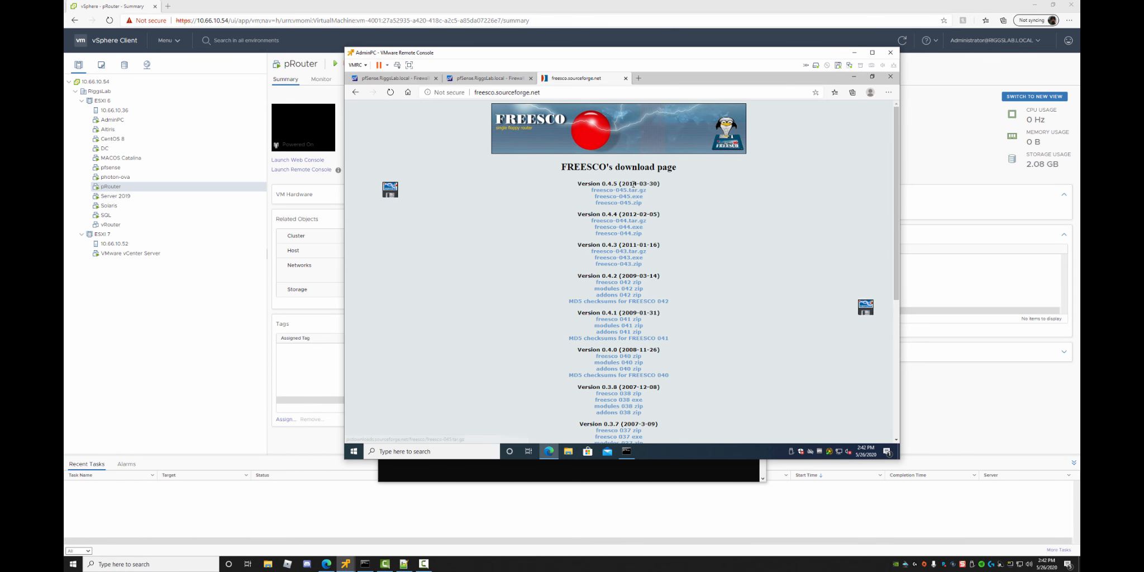
# Download freesco-045.tar.gz, close that tab, and return to the 10.60.10.100 pfSense page.
pyautogui.moveTo(613, 184); pyautogui.dragTo(660, 183)
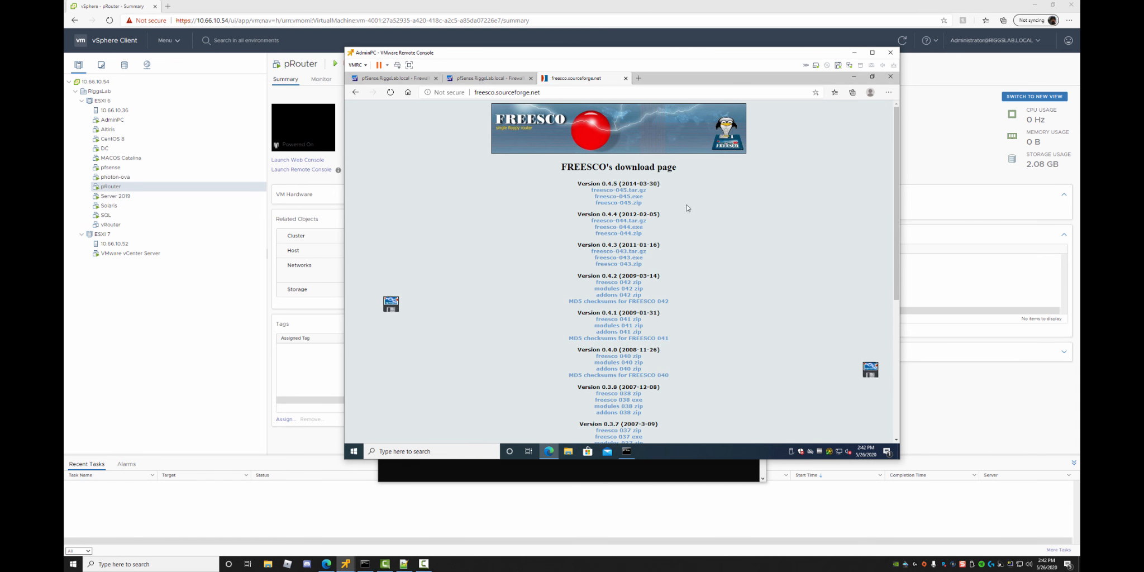
pyautogui.click(642, 192)
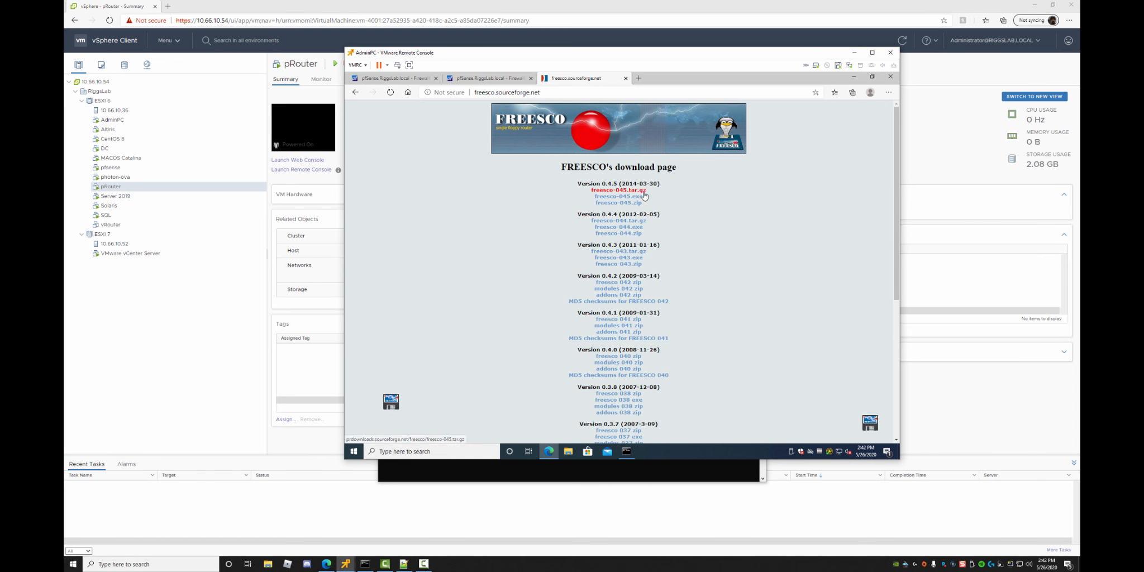
pyautogui.click(625, 78)
pyautogui.click(397, 80)
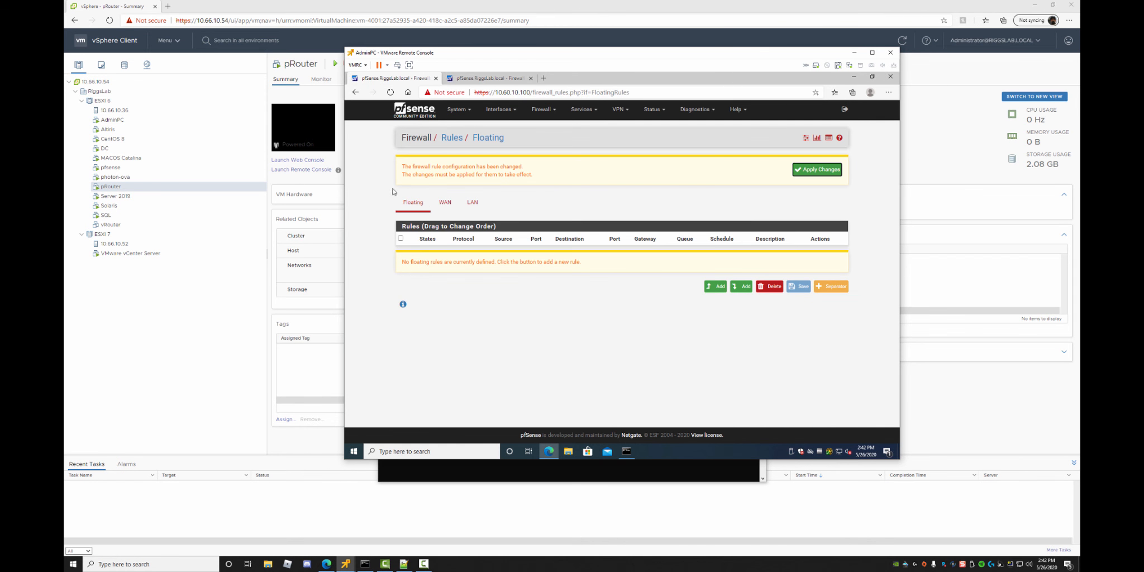